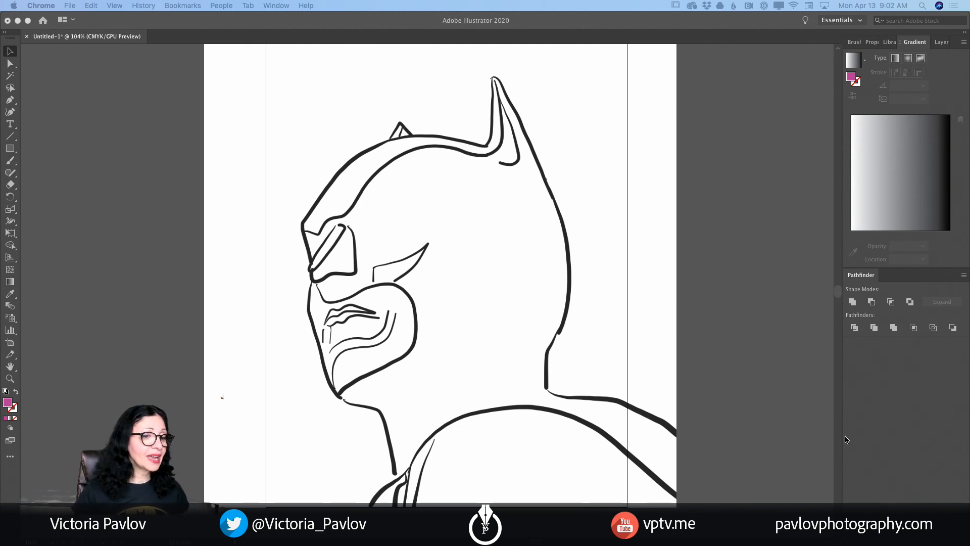
Create a new layer and move it below Layer 1, which holds the Batman sketch
scroll(737, 377, up, 2)
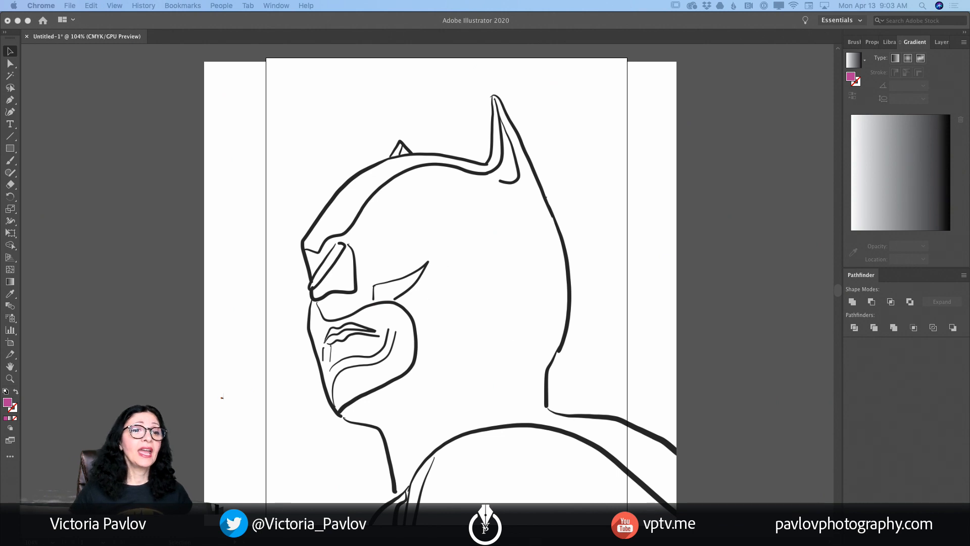
click(942, 46)
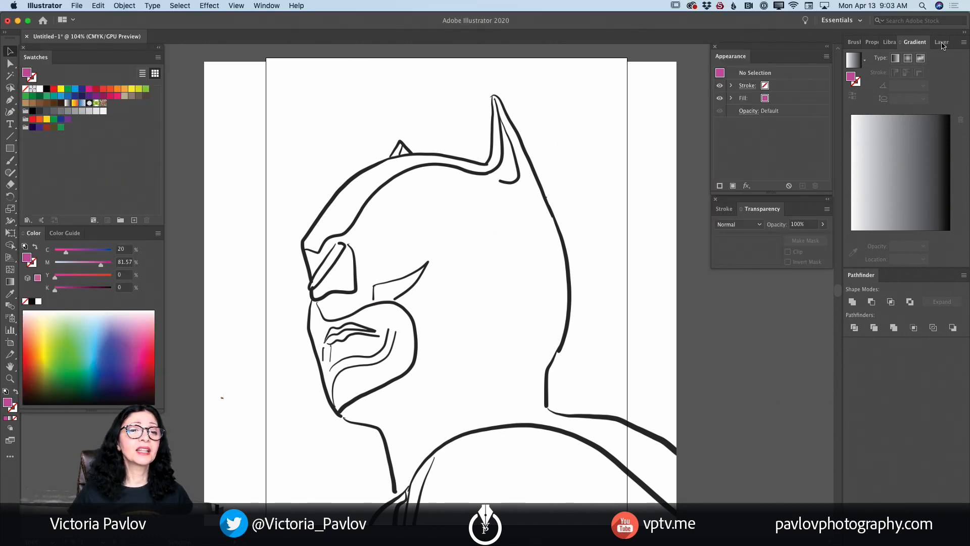
click(941, 43)
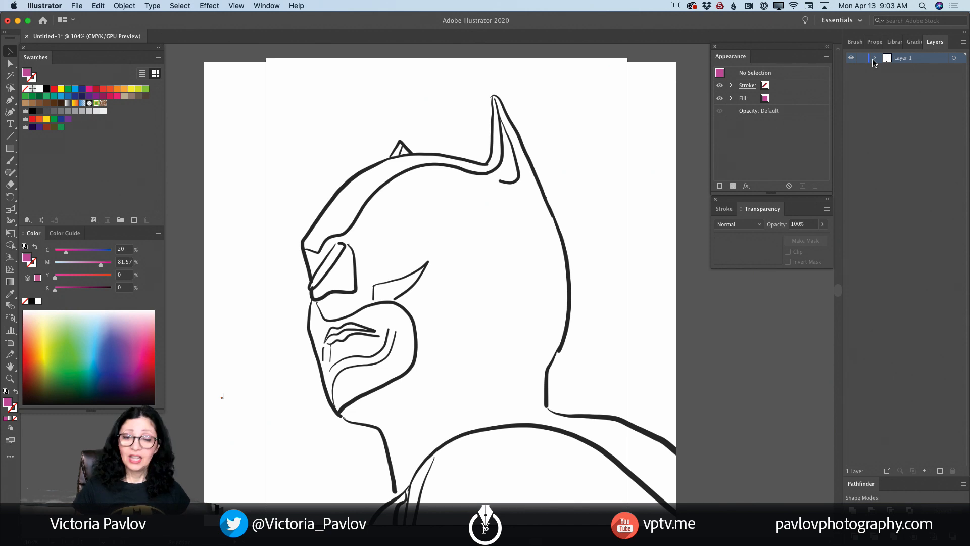
click(939, 470)
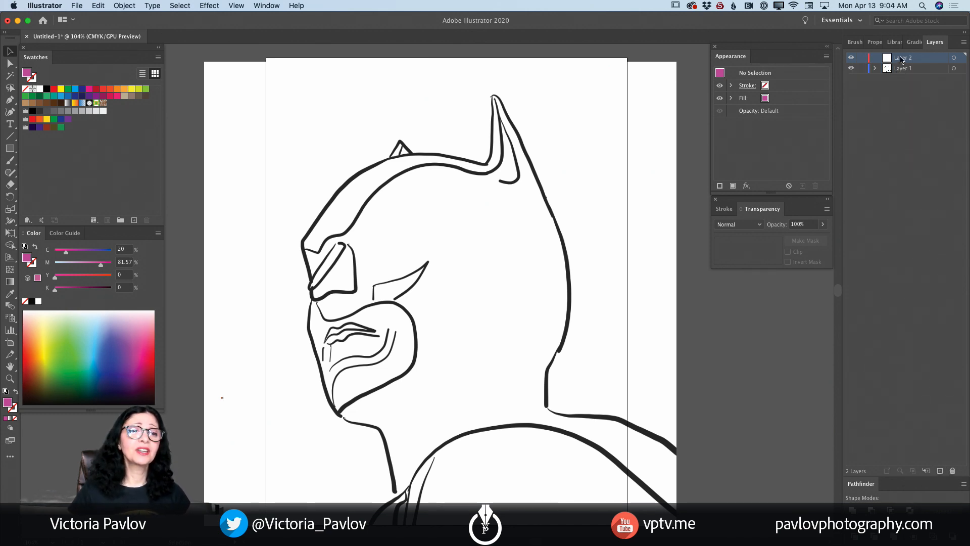
drag(902, 57, 896, 81)
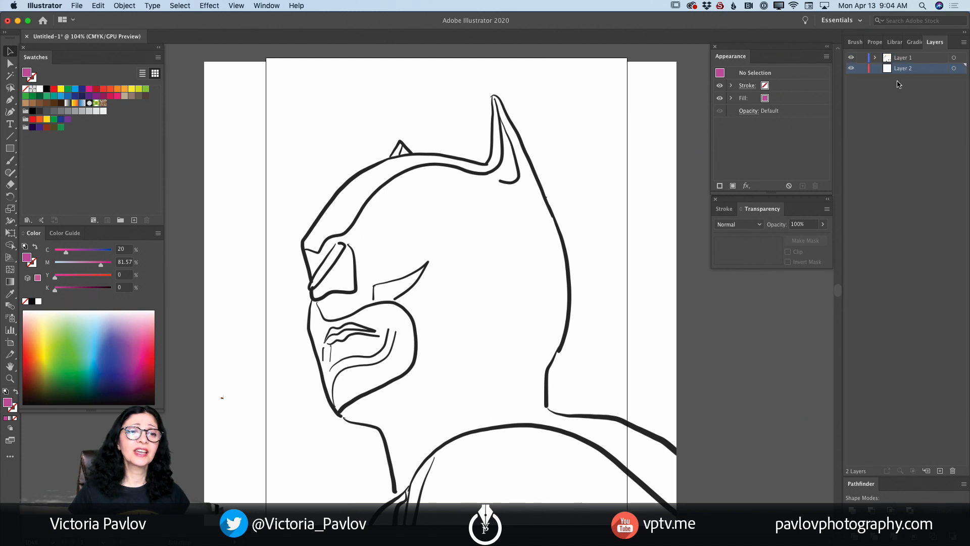
click(850, 57)
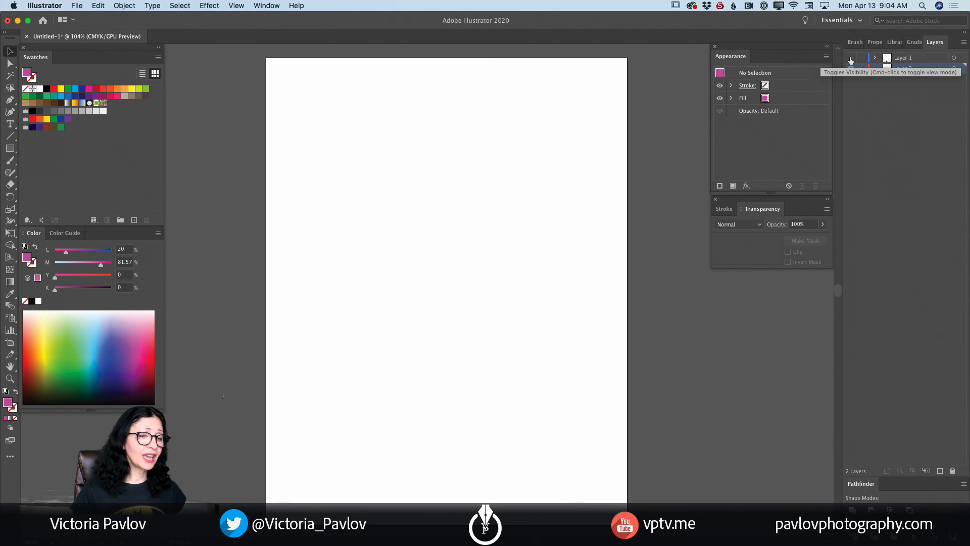
click(850, 58)
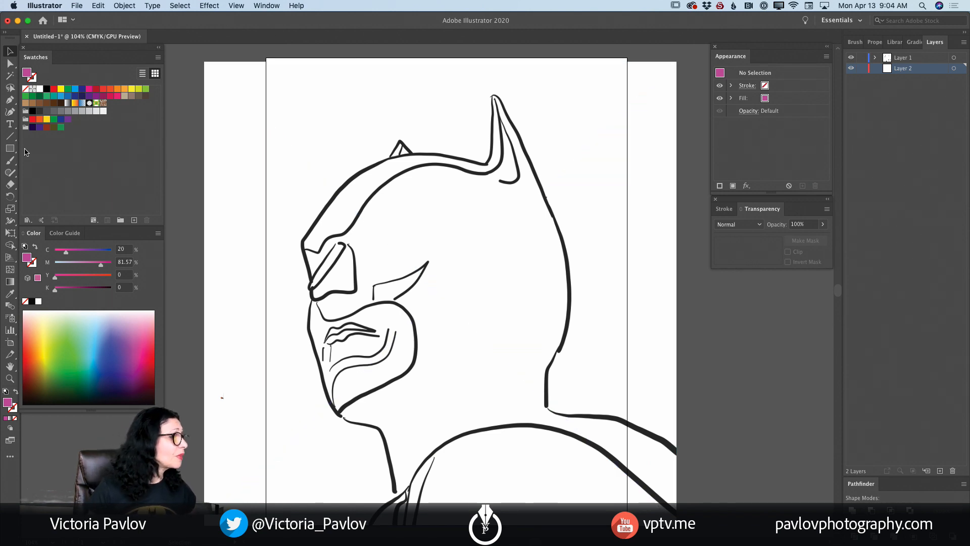
Activate the Curvature tool and mix a skin-tone fill of C 0, M 22.35, Y 31.76, K 12
click(10, 112)
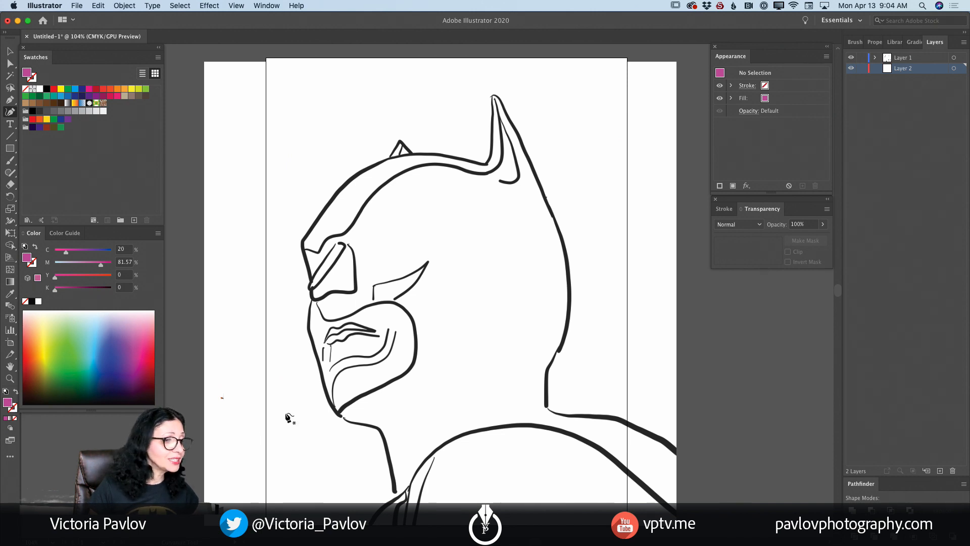
click(40, 315)
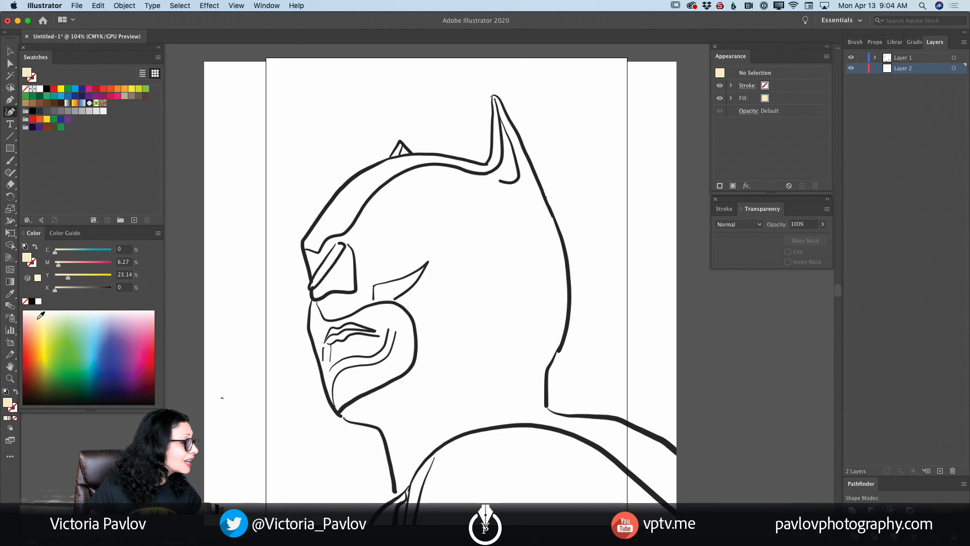
click(39, 320)
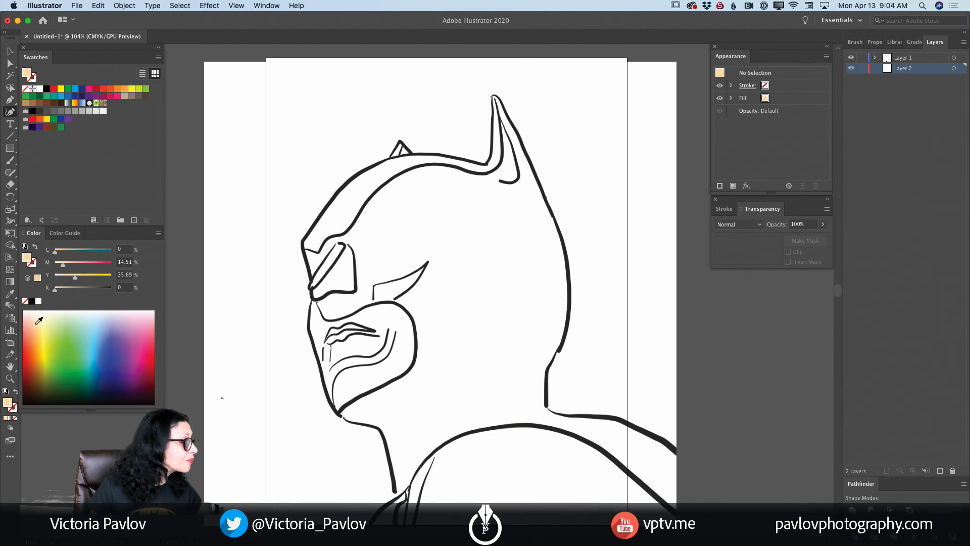
drag(37, 320, 36, 320)
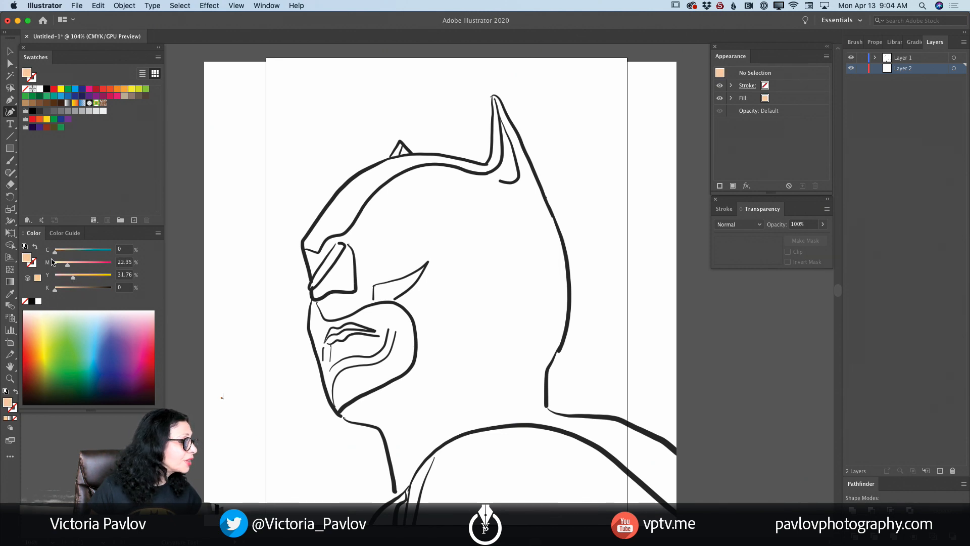
drag(56, 293, 62, 293)
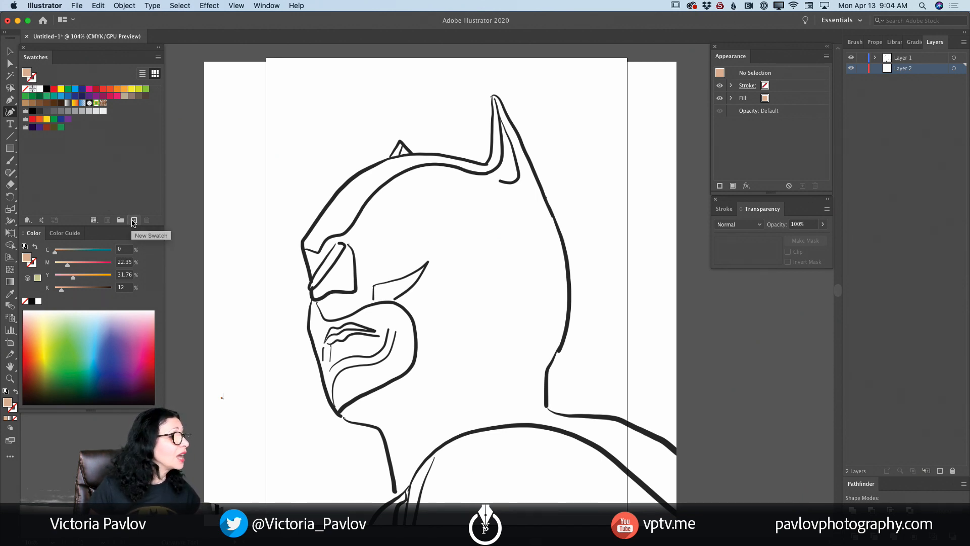
Save the fill colour as a global process swatch named "Batmans Face Color"
click(134, 220)
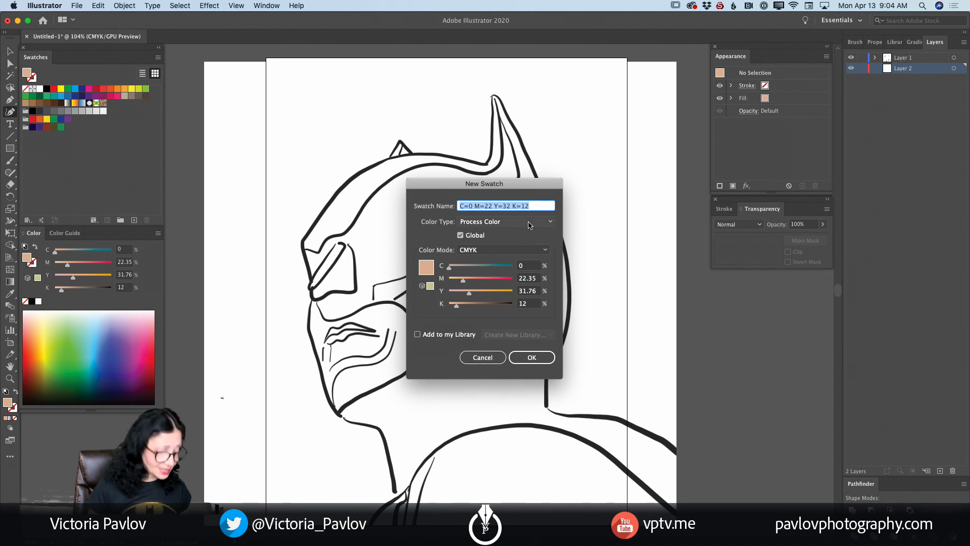
text(Bat)
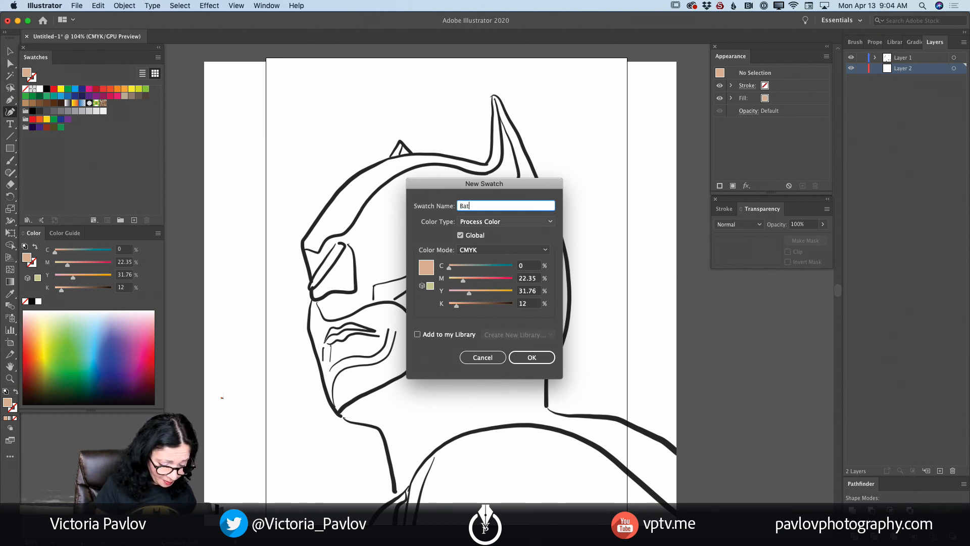
text(mans)
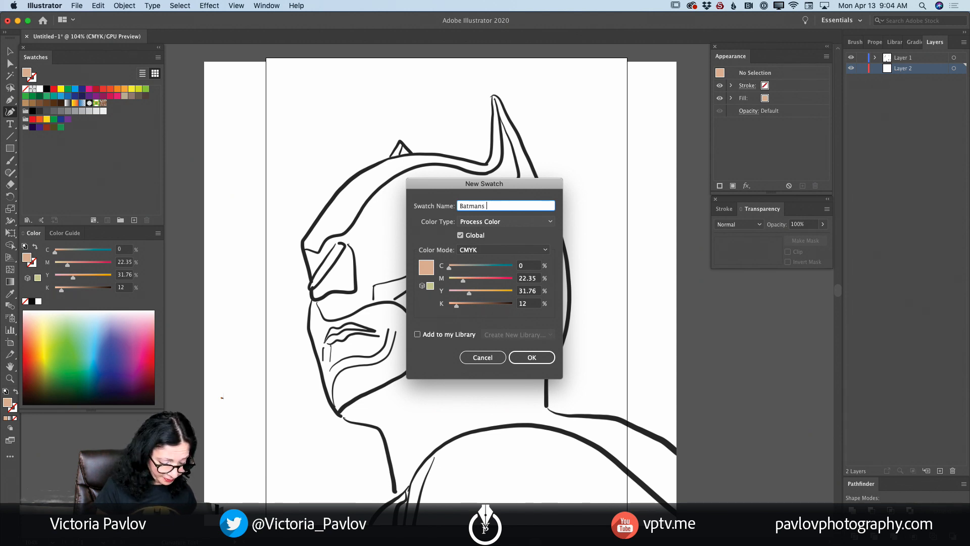
text( Face Color)
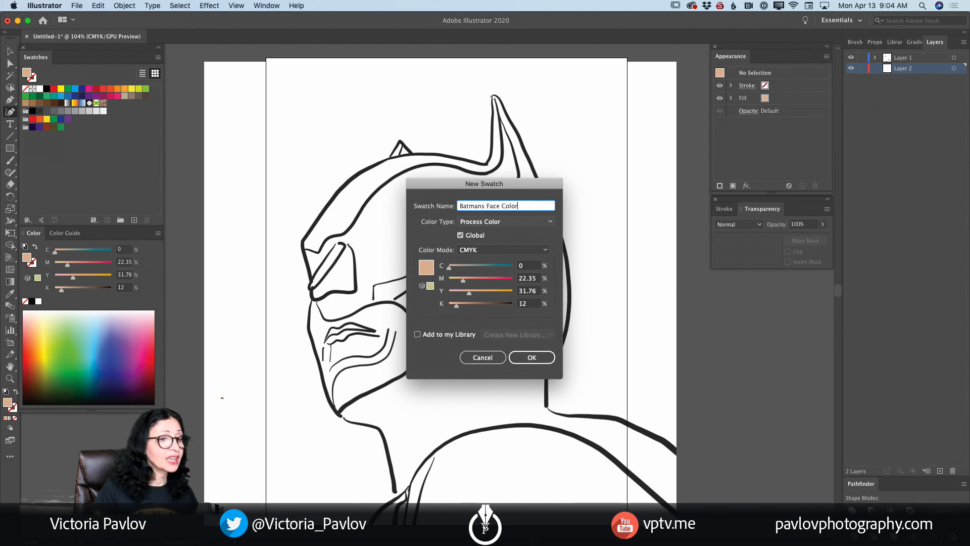
click(531, 357)
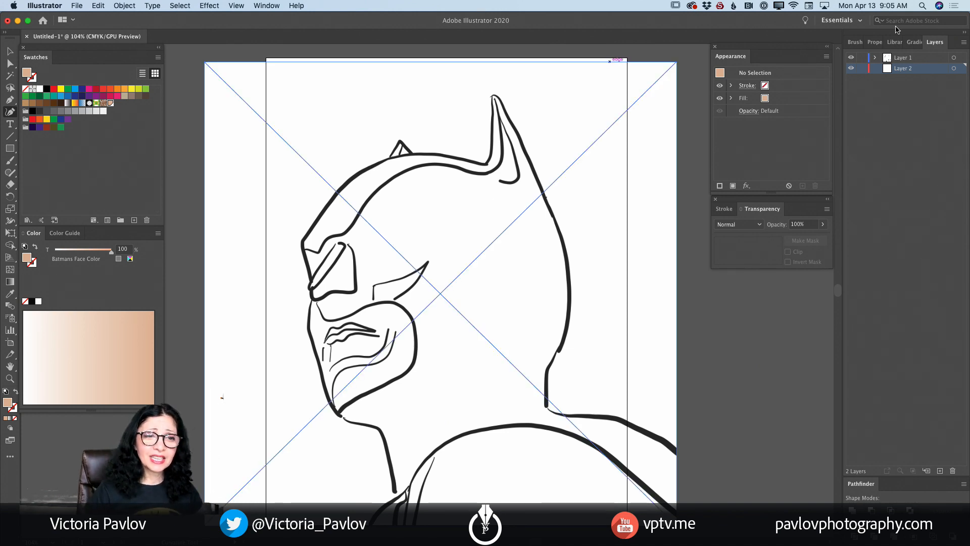
Reduce the opacity of the linked sketch image in Layer 1 to 10%
click(875, 58)
click(912, 70)
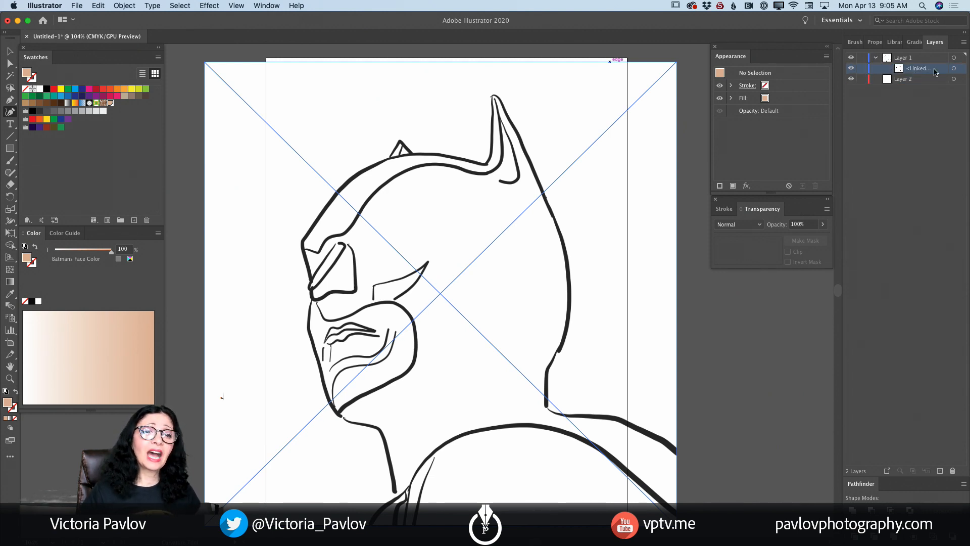
click(954, 68)
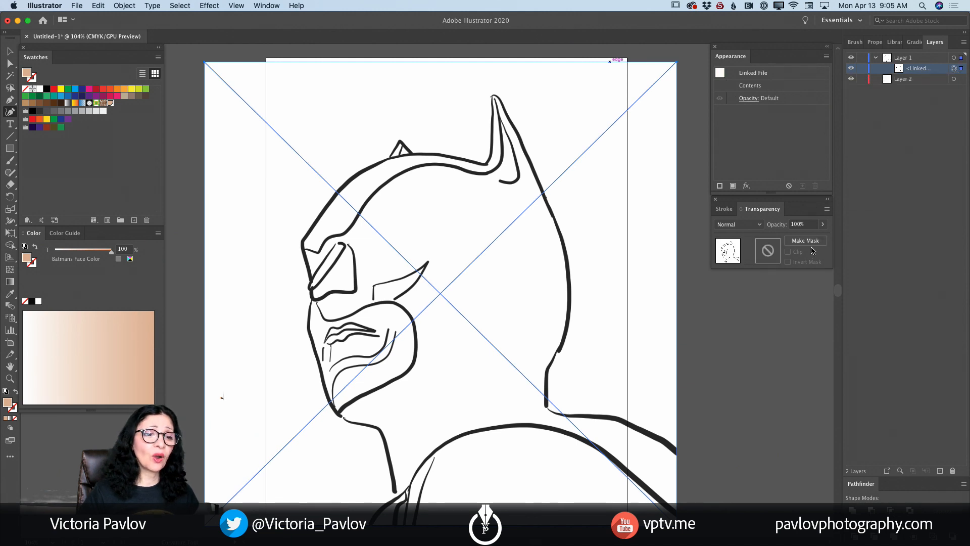
click(823, 225)
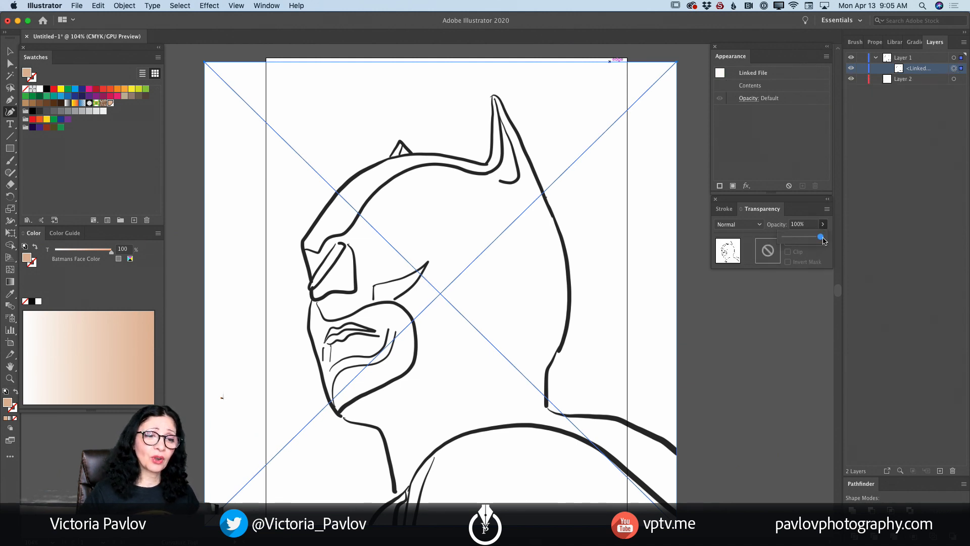
drag(821, 239, 788, 239)
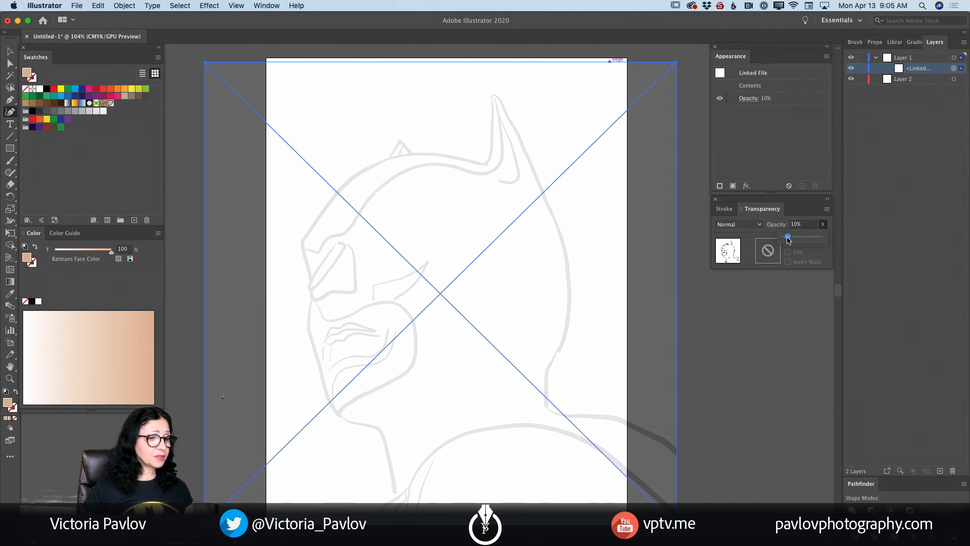
Lock Layer 1 and make the empty Layer 2 the target for drawing
click(895, 80)
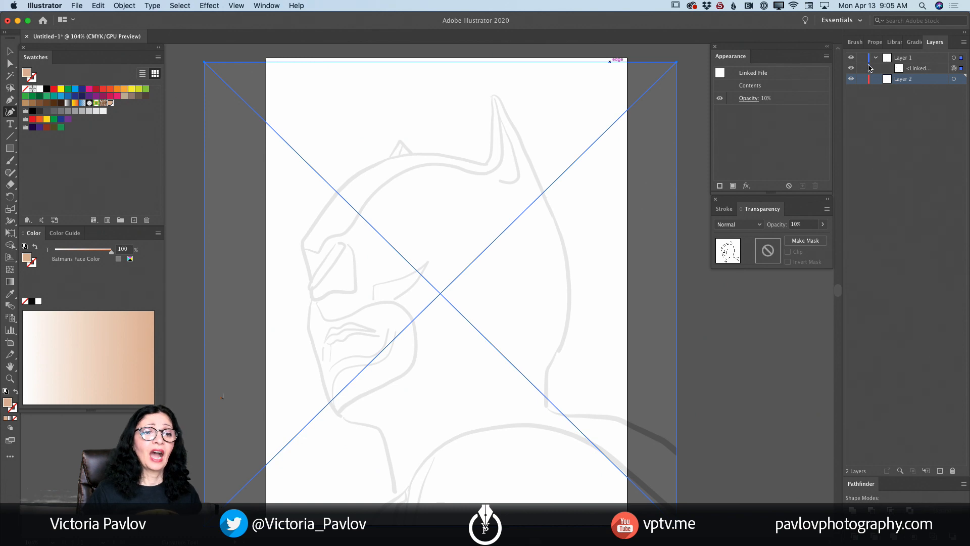
click(862, 58)
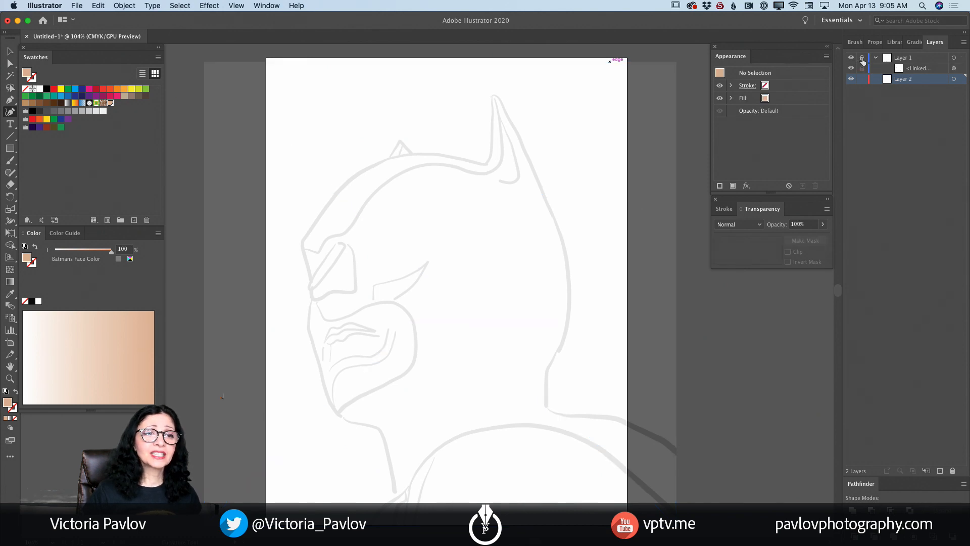
click(954, 80)
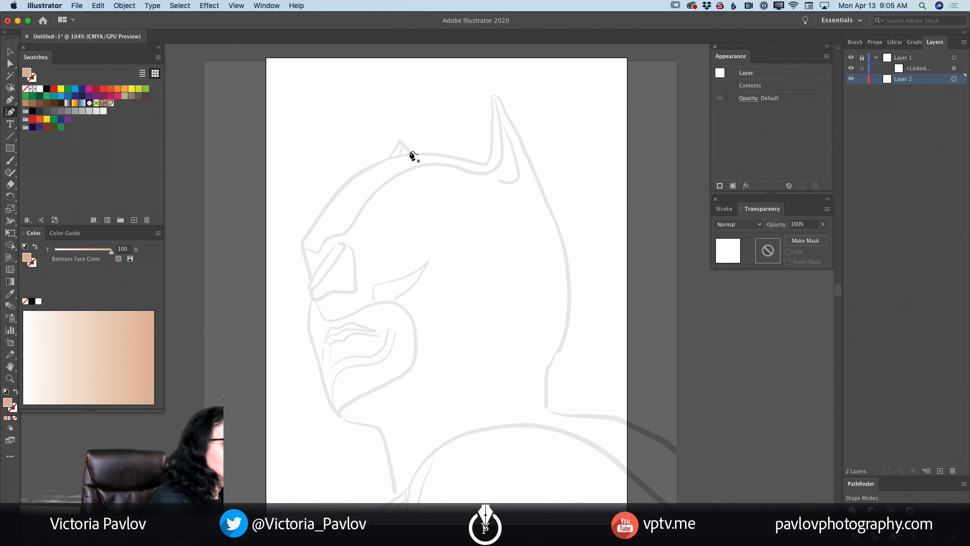
Trace the front profile of the exposed face with the Curvature tool, from below the mask's nose down to the chin
click(311, 300)
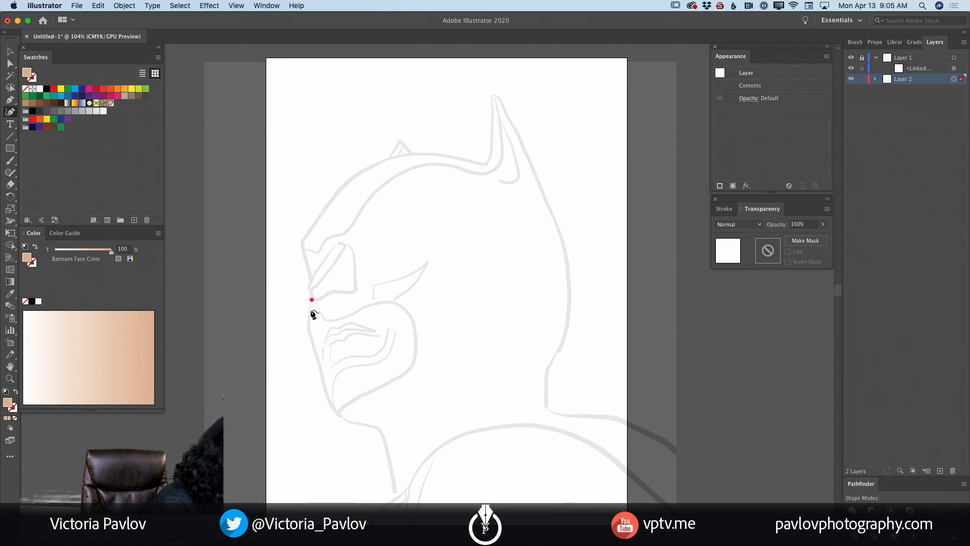
drag(308, 326, 315, 345)
click(316, 354)
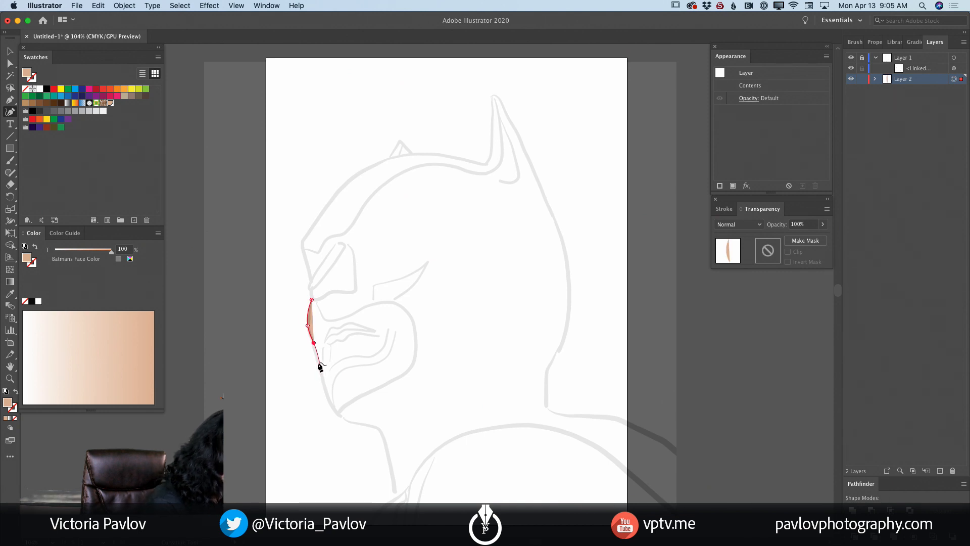
click(319, 364)
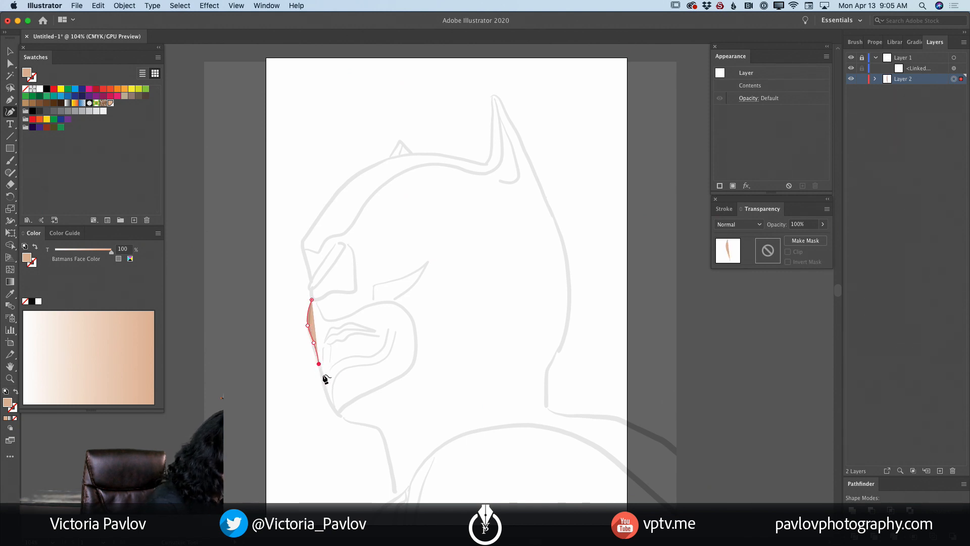
click(331, 406)
click(338, 415)
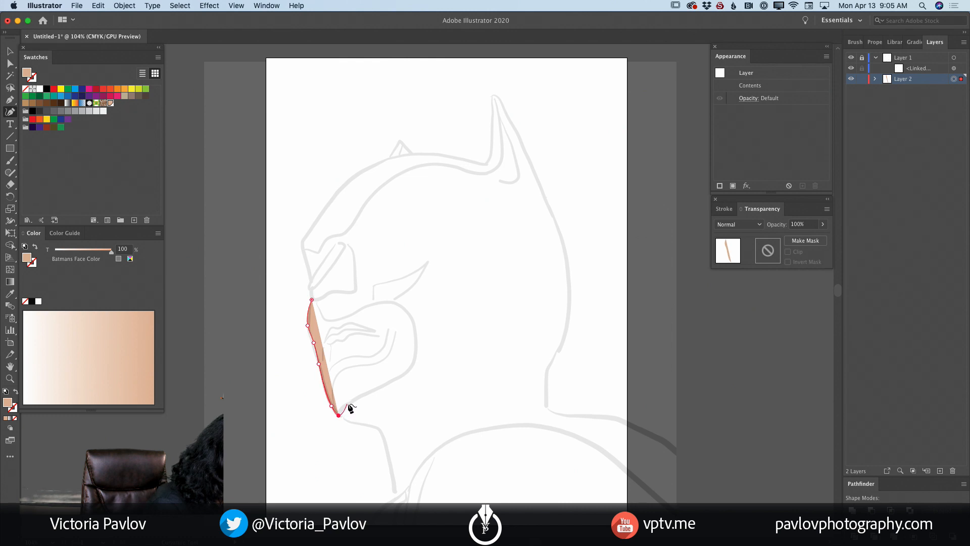
Continue the face path along the jaw, around the cheek and along the mask's lower edge, closing it at the nose
click(348, 405)
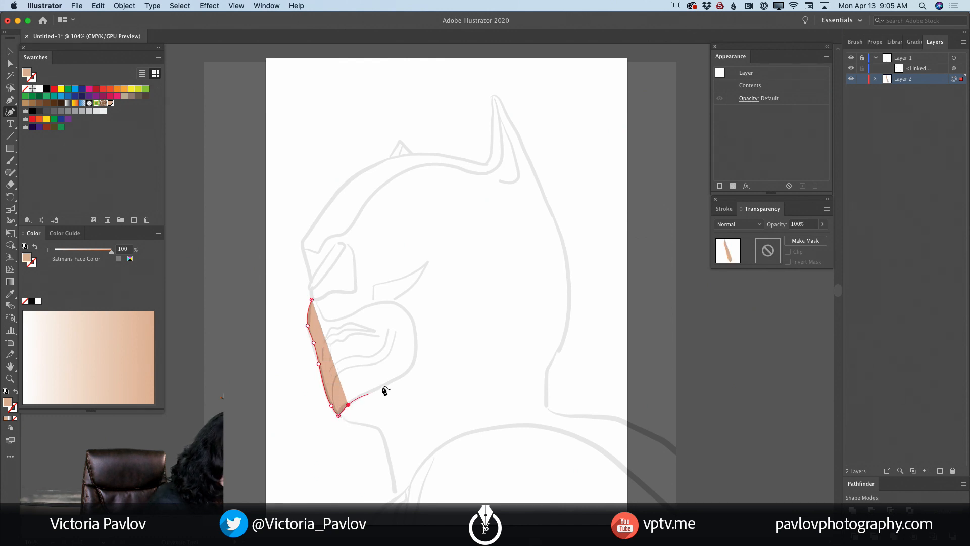
click(375, 391)
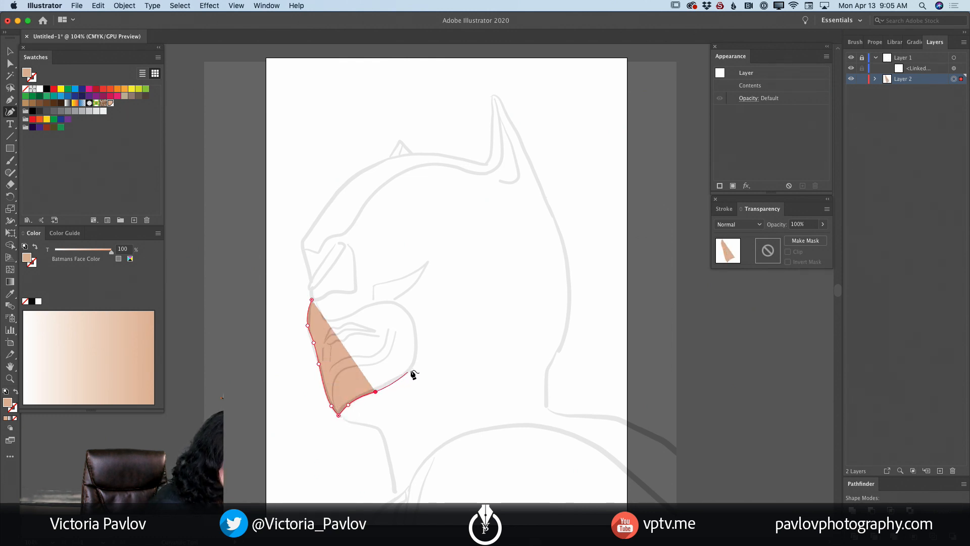
click(412, 369)
click(418, 329)
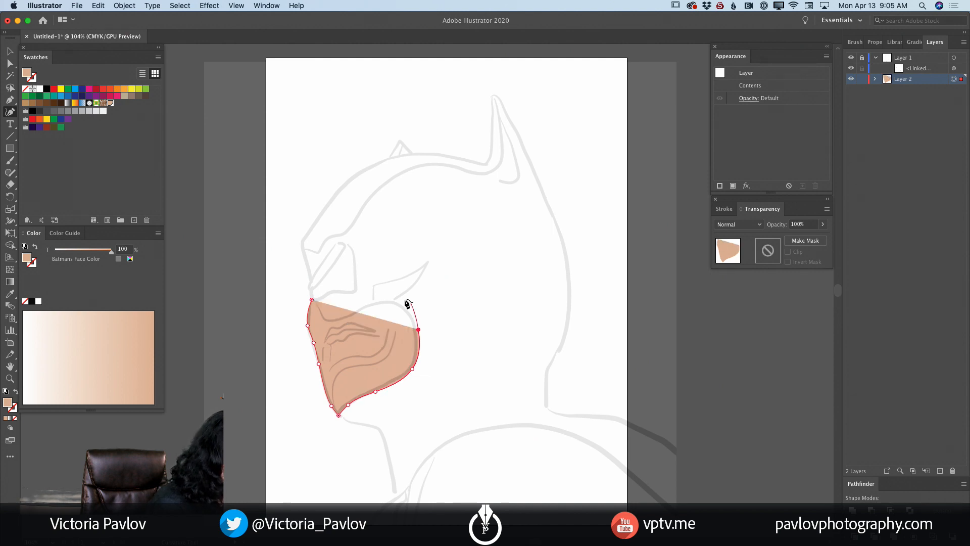
click(404, 299)
click(365, 300)
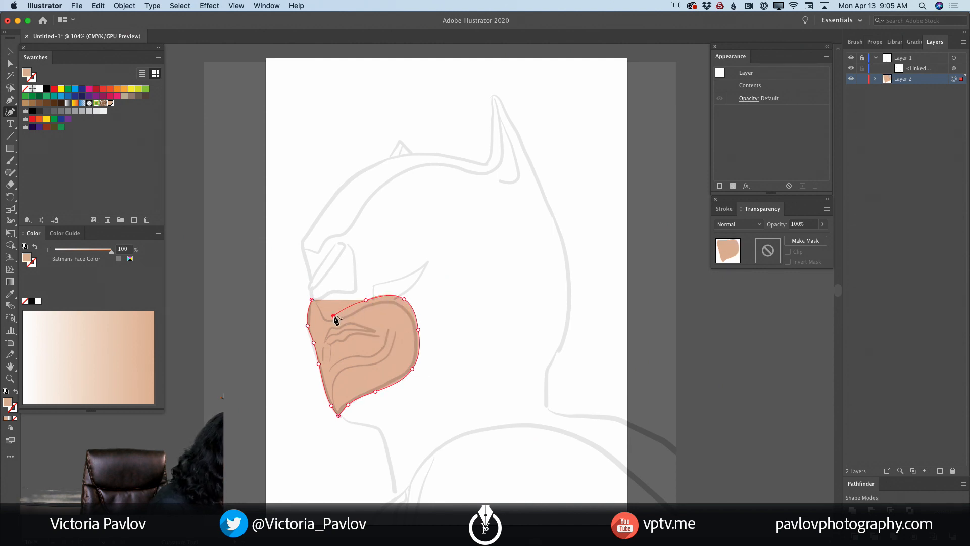
click(333, 316)
click(313, 298)
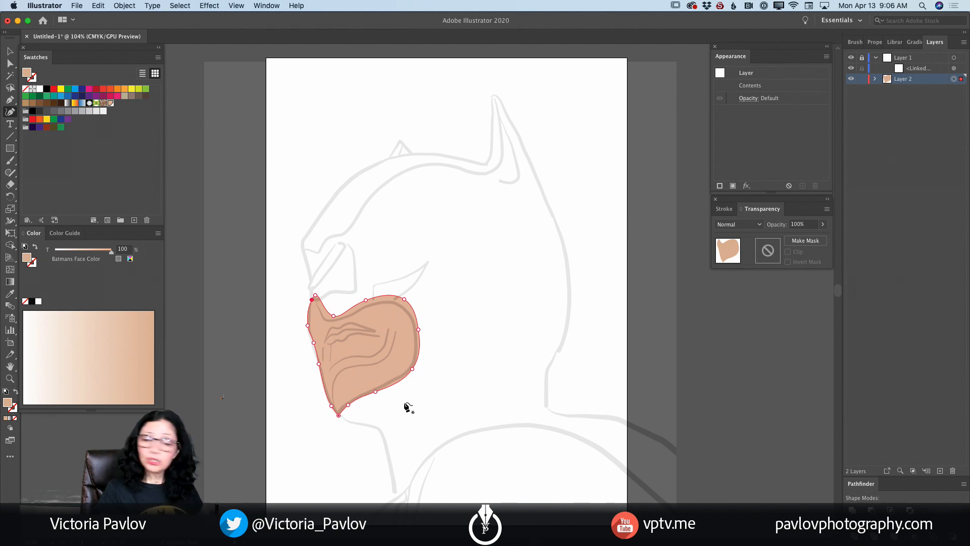
Refine the face shape's front profile by repositioning its anchor points between the mouth and chin to follow the sketch
super+click(312, 344)
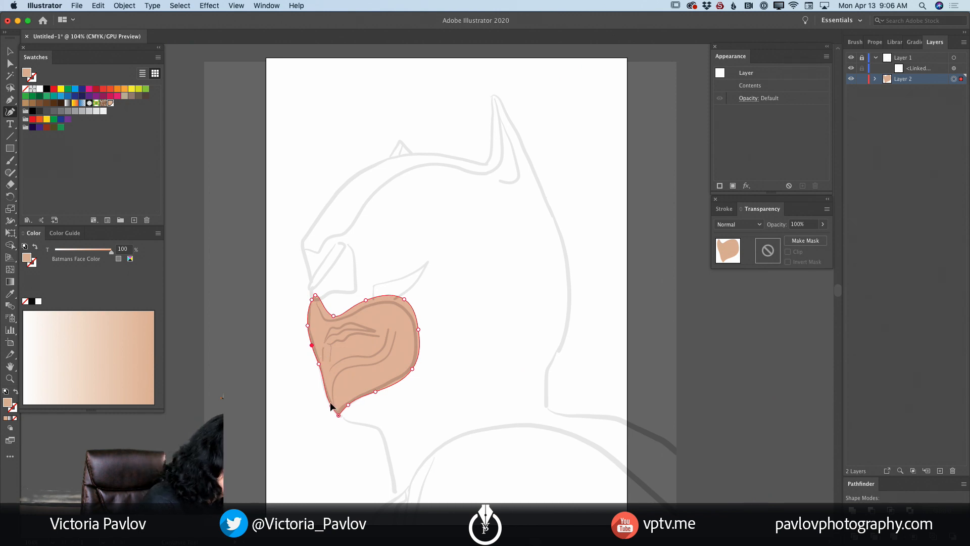
click(325, 391)
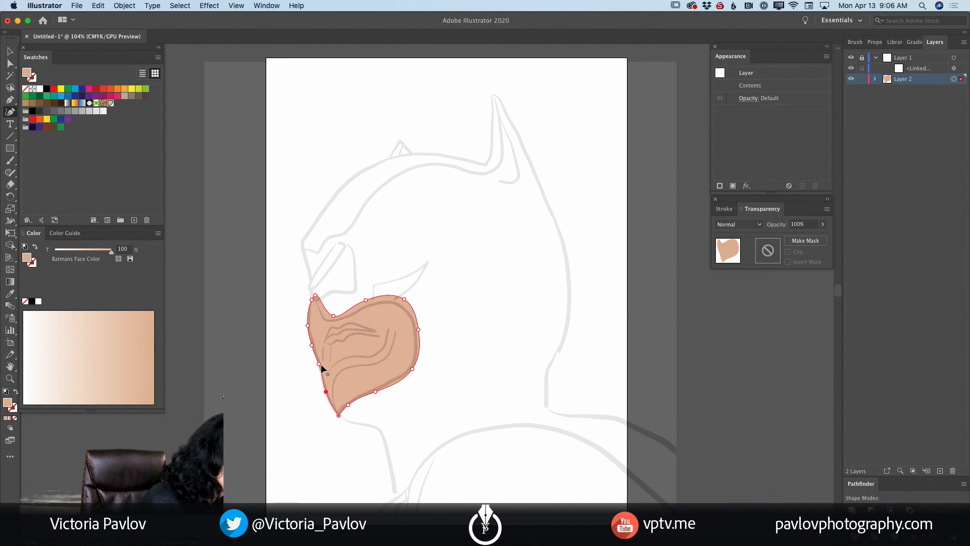
super+click(321, 369)
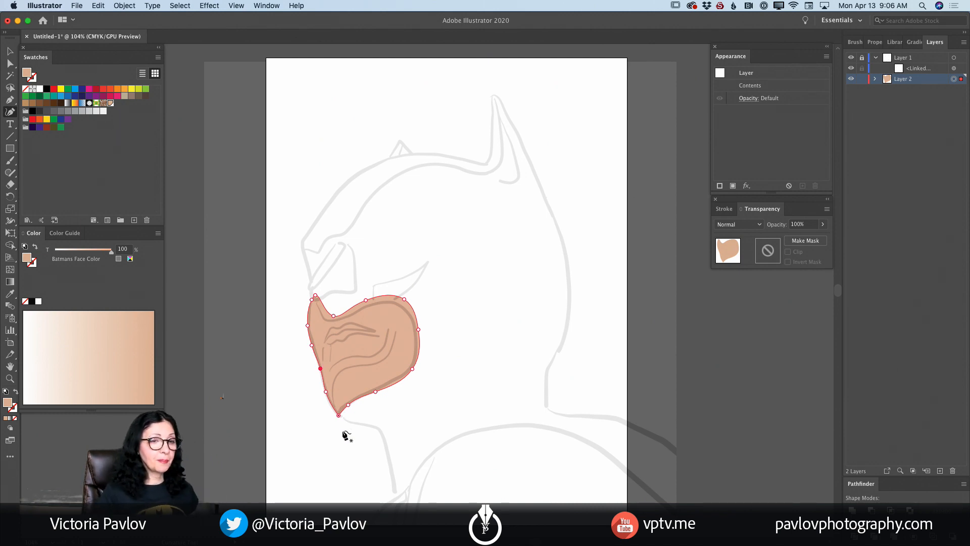
Check the face shape with the sketch in Layer 1 hidden, show the sketch again, and lock Layer 2
click(851, 57)
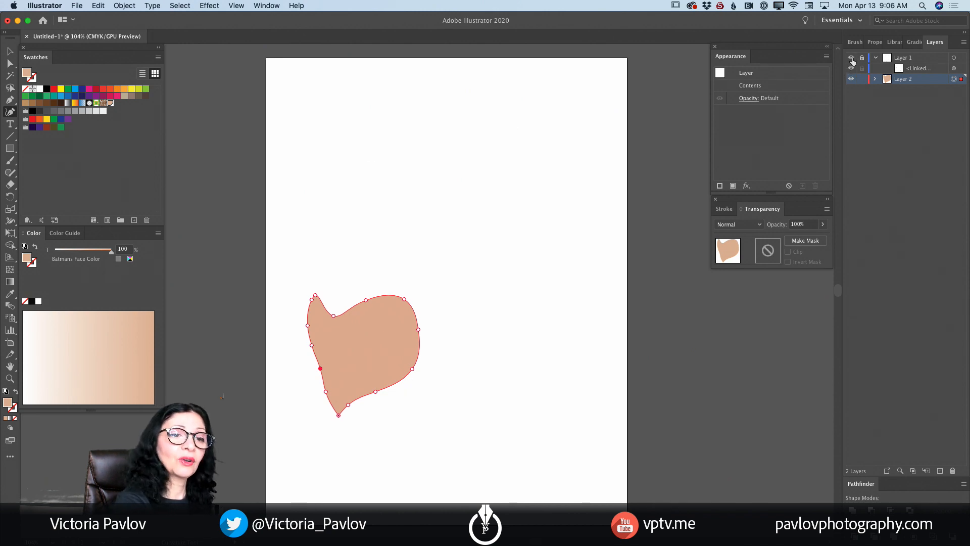
click(851, 58)
click(861, 79)
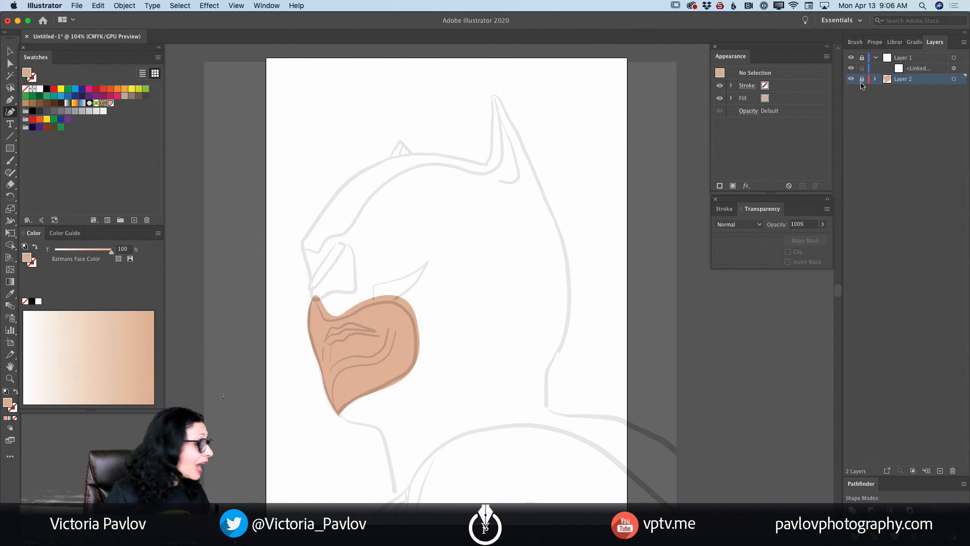
Set the fill to a darker shade of the Batmans Face Color swatch, hex AA8871
click(64, 233)
click(32, 234)
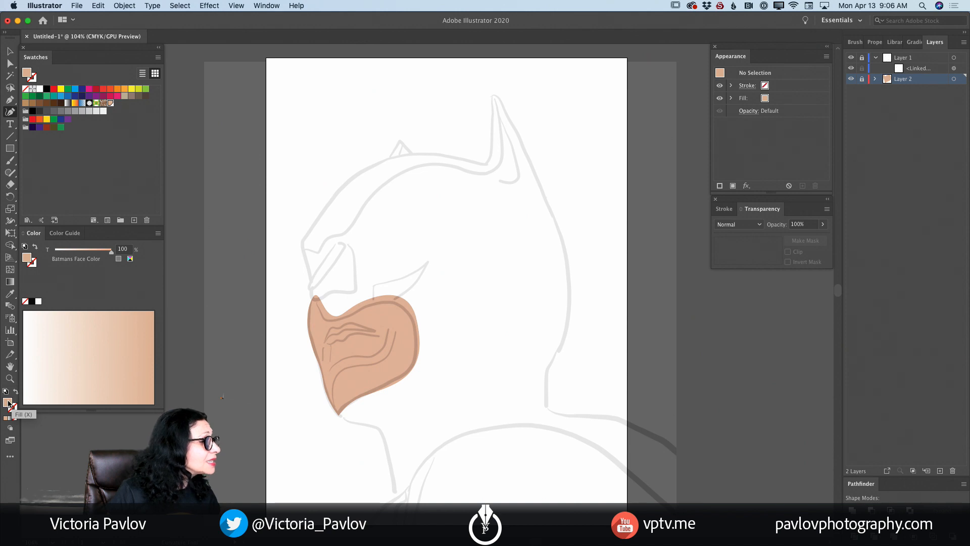
click(32, 103)
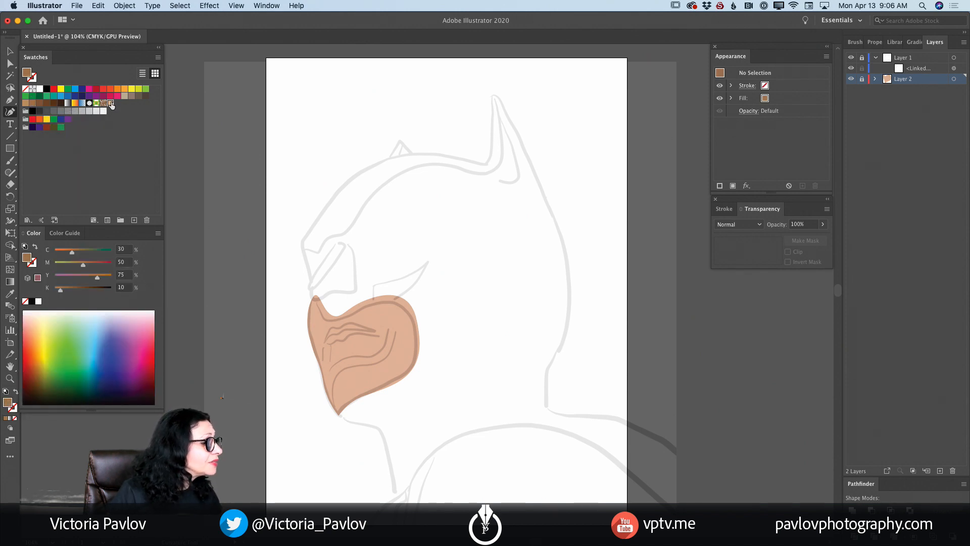
click(110, 103)
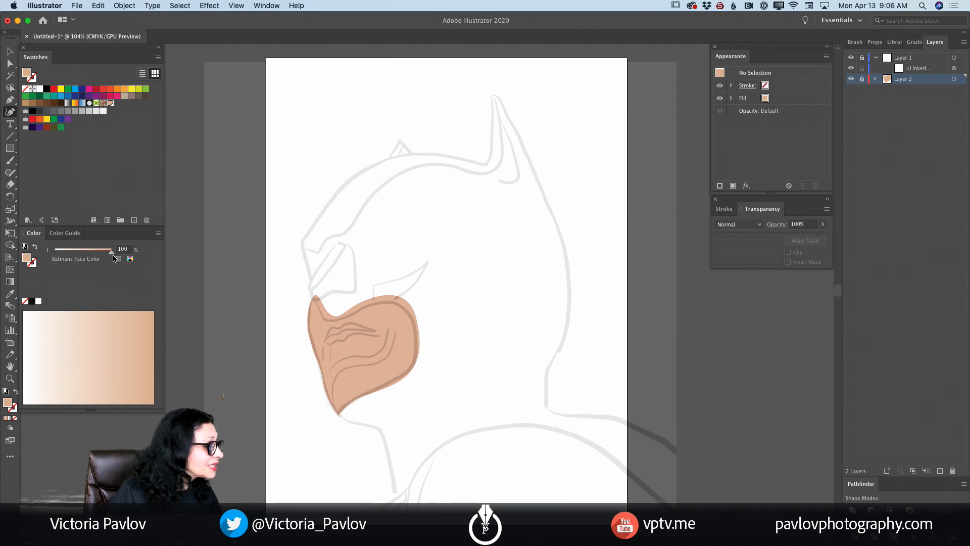
double_click(27, 259)
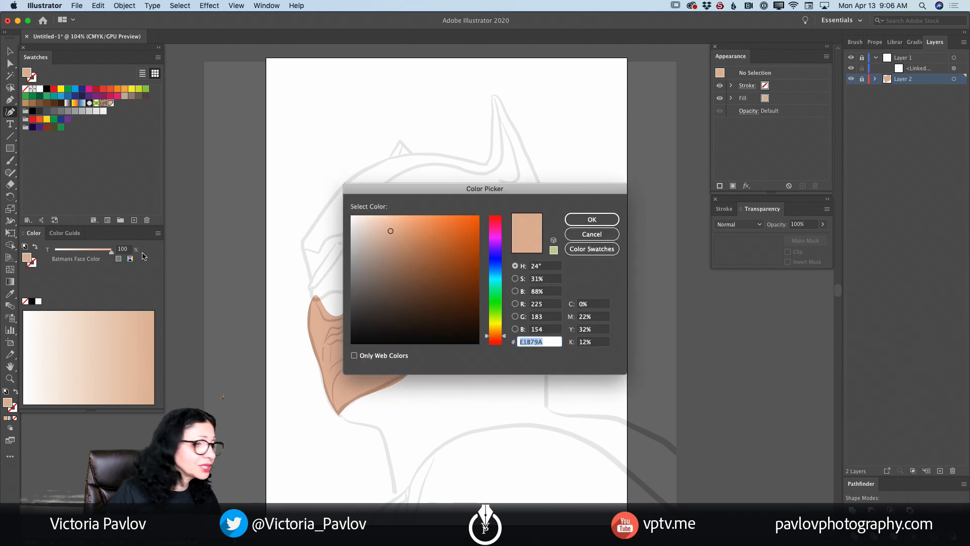
drag(394, 241, 394, 258)
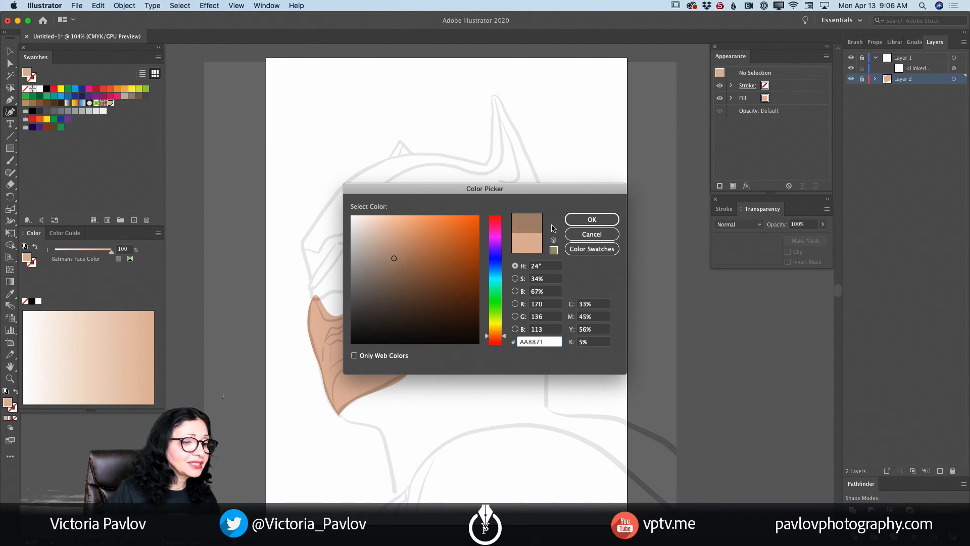
click(575, 224)
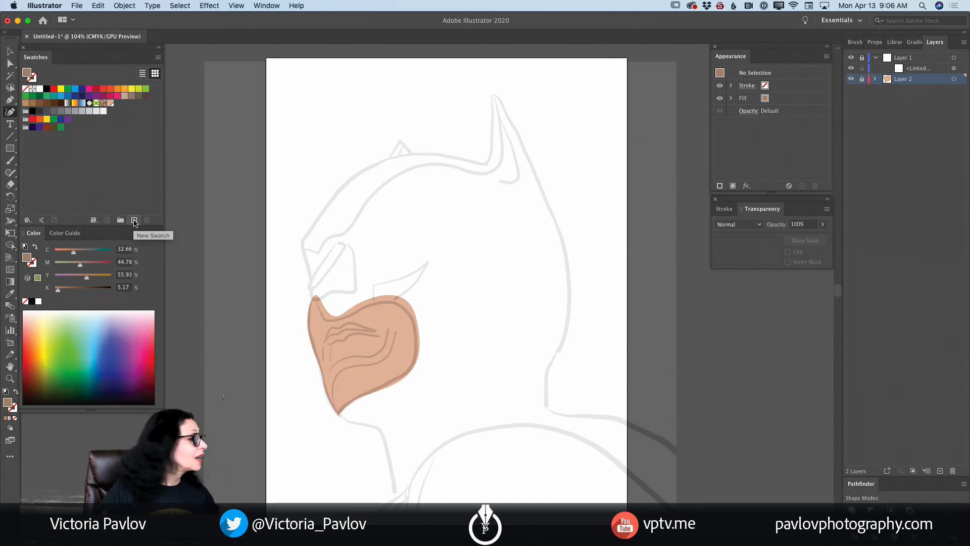
Save the darker brown fill as a new global process swatch named Batmans Face Shadow
click(134, 220)
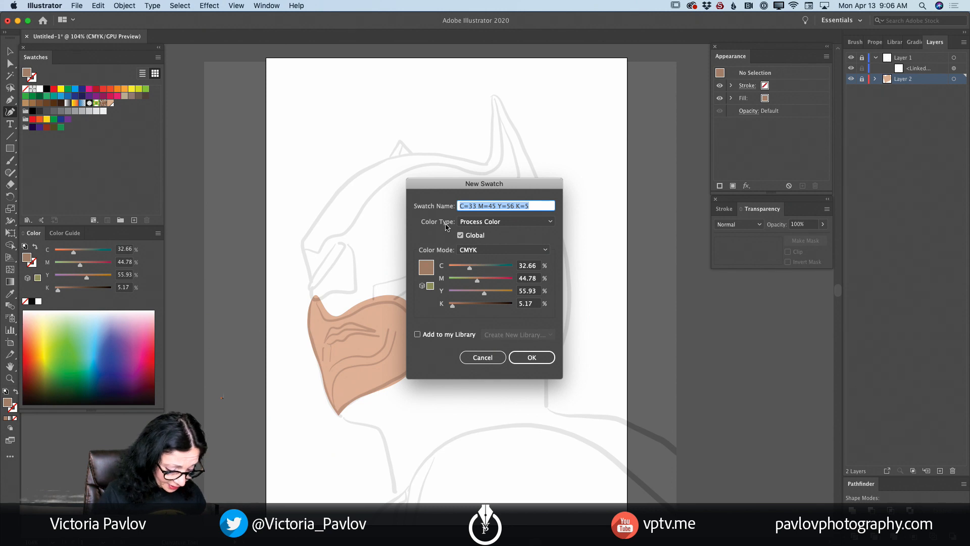
text(F)
key(BackSpace)
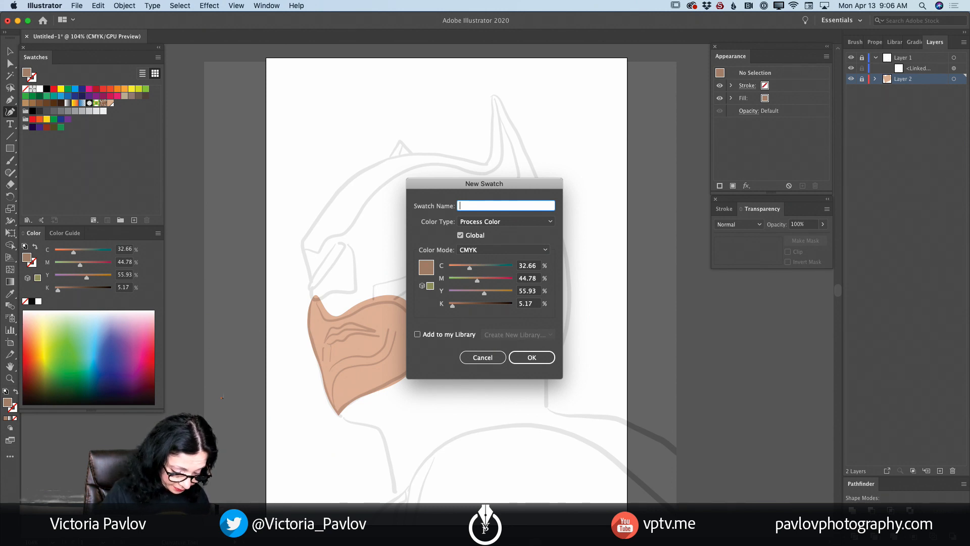
text(Batman)
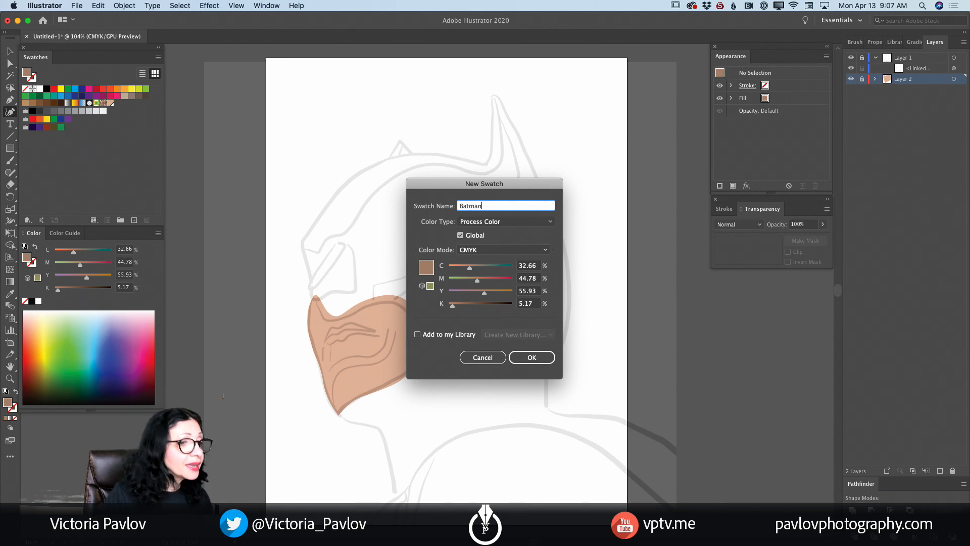
text(s Fac)
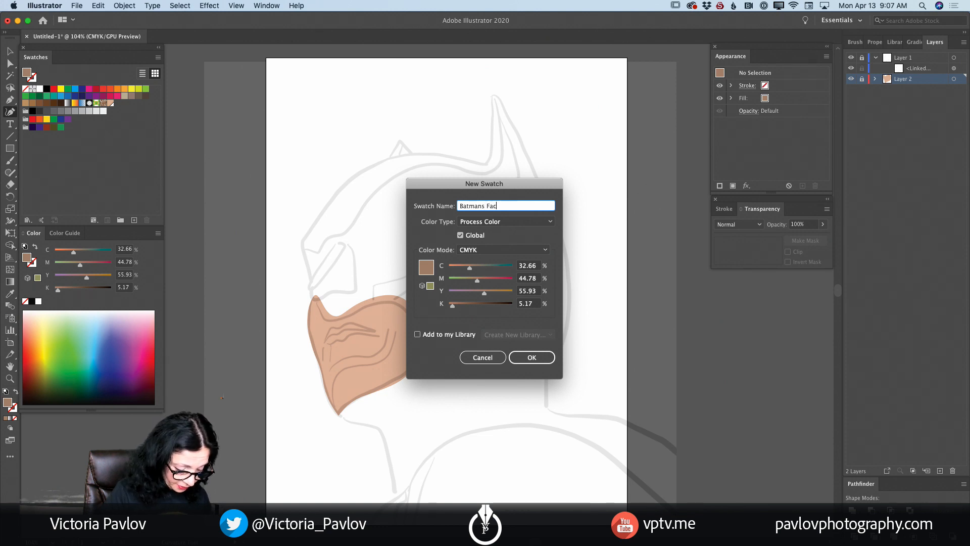
text(e Shadow)
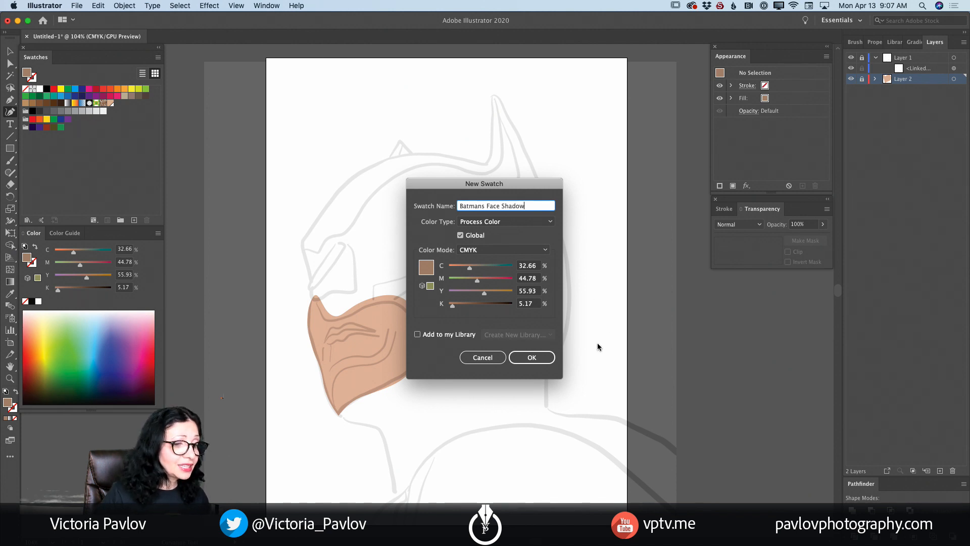
click(543, 356)
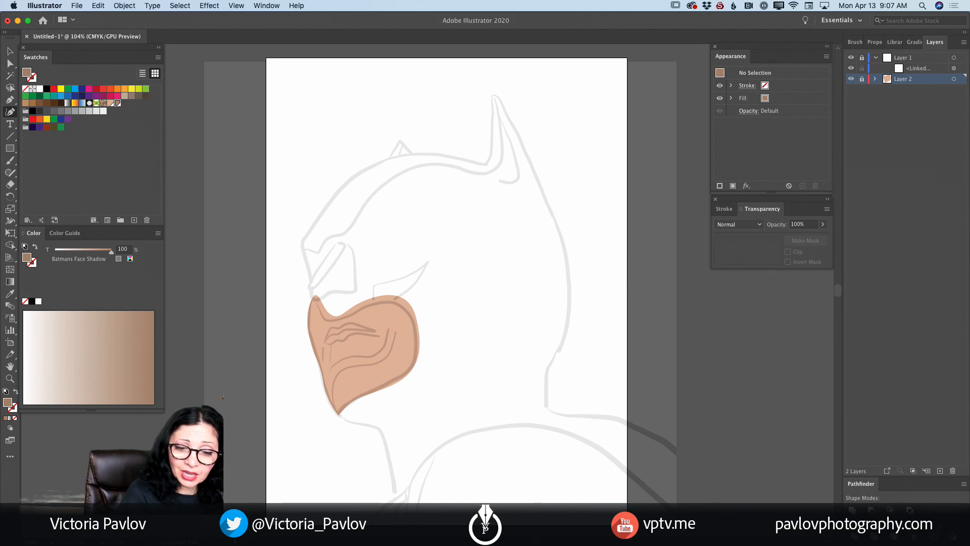
Create a new layer above Layer 2 and draw a closed shadow shape on it along the mask's lower edge across the upper face
click(939, 470)
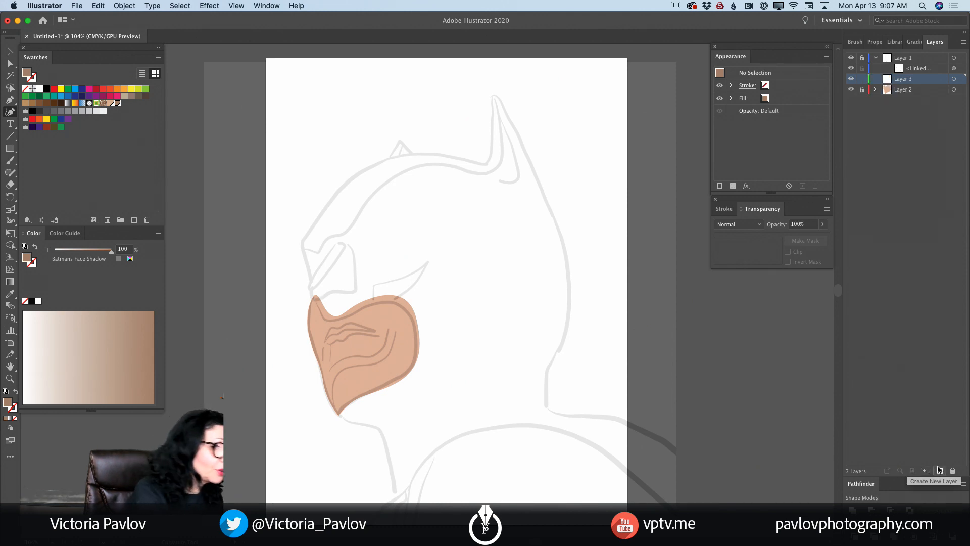
click(319, 308)
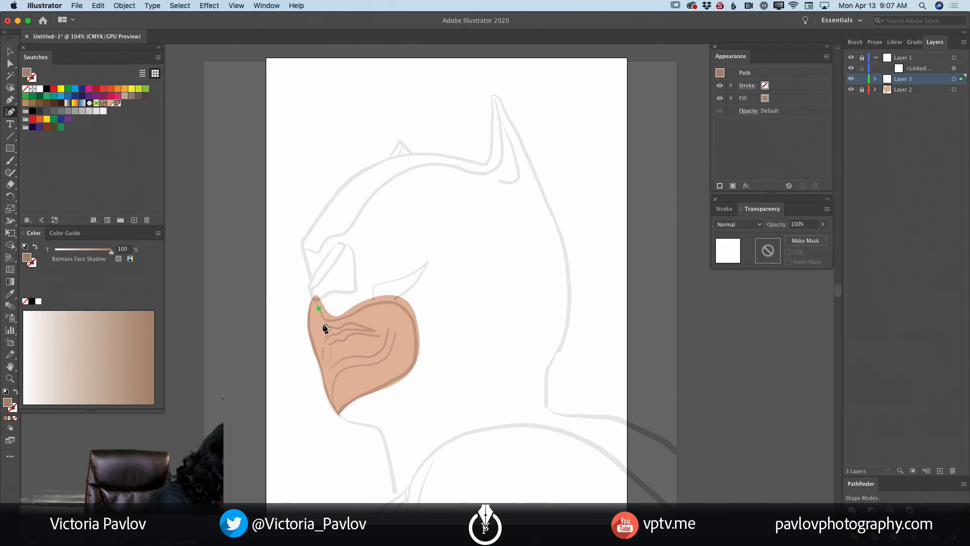
click(323, 324)
click(340, 325)
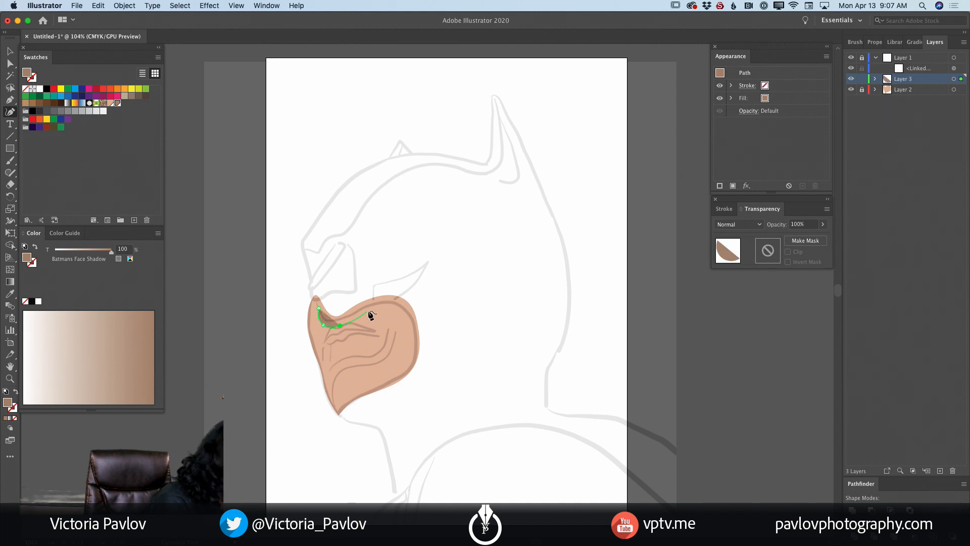
click(369, 309)
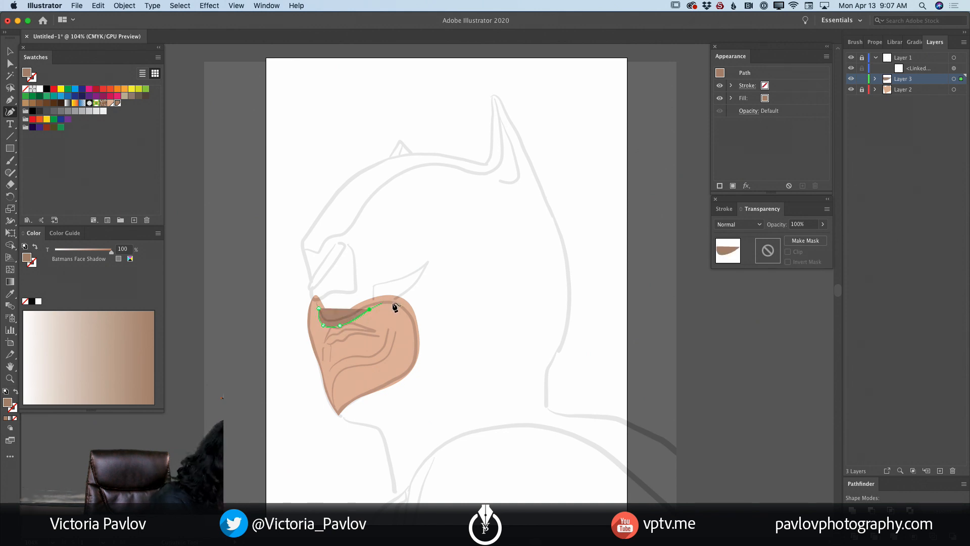
click(394, 307)
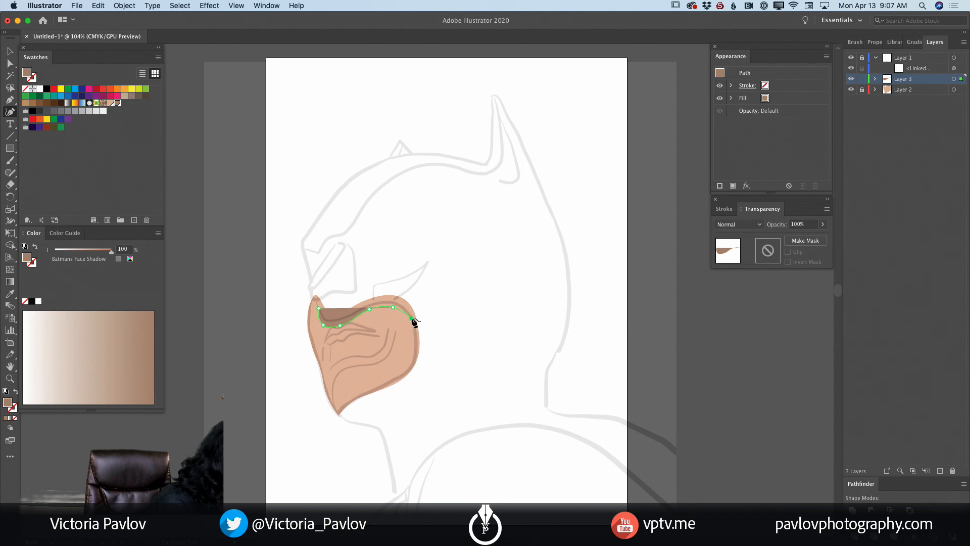
click(412, 318)
click(400, 297)
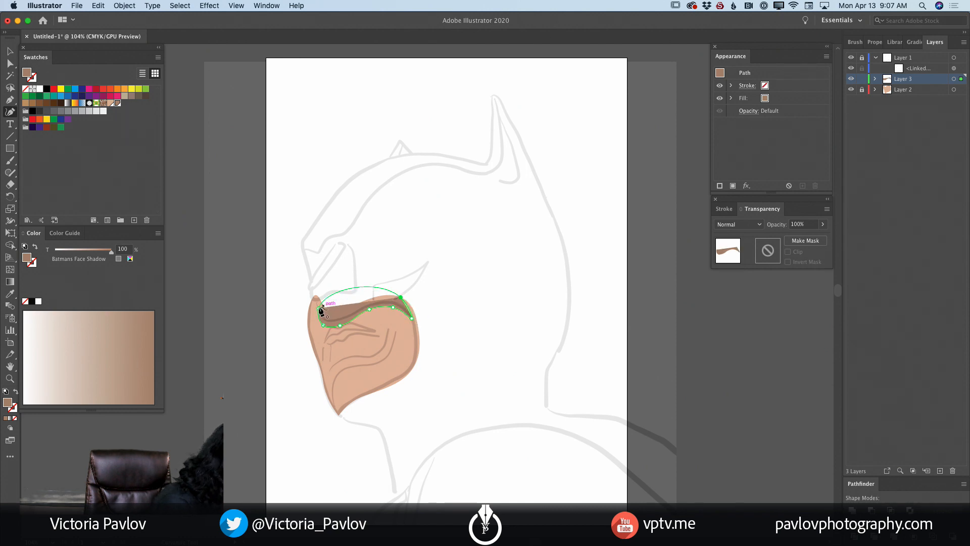
click(318, 307)
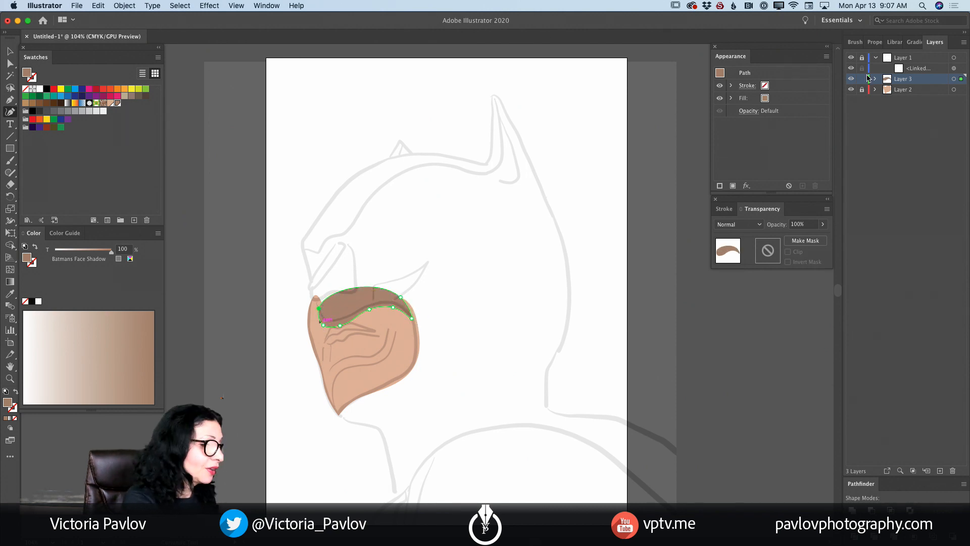
With the sketch in Layer 1 temporarily hidden, reduce the upper face shadow's opacity to 41%
click(851, 58)
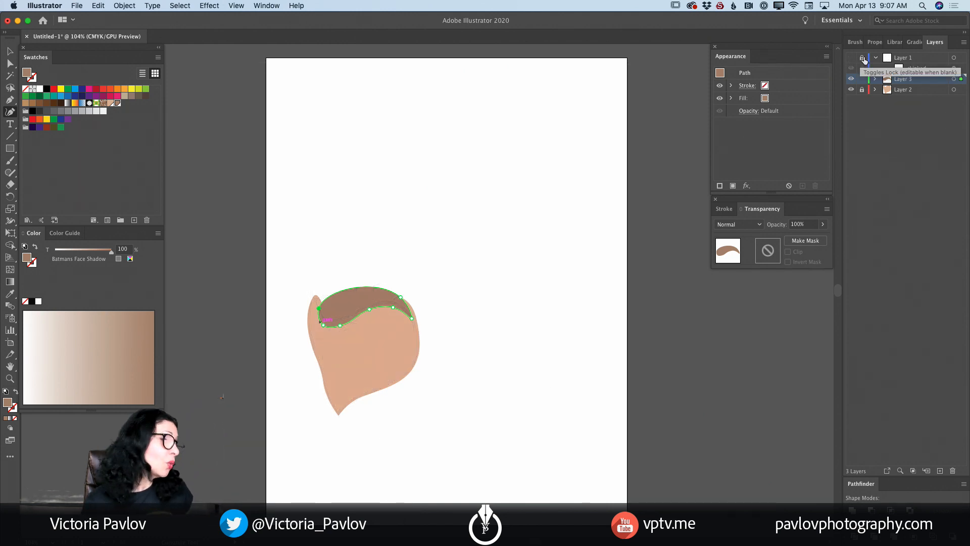
click(862, 58)
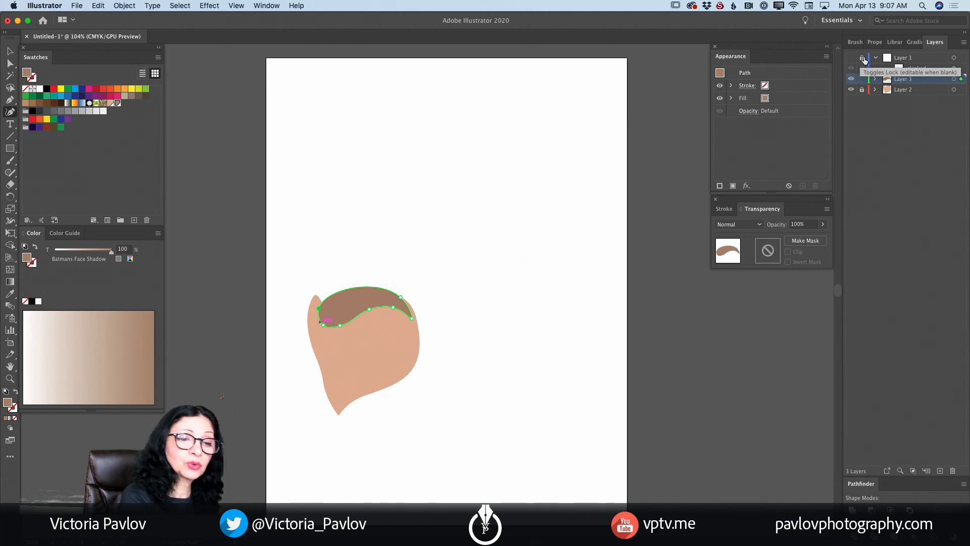
click(823, 224)
drag(823, 237, 801, 241)
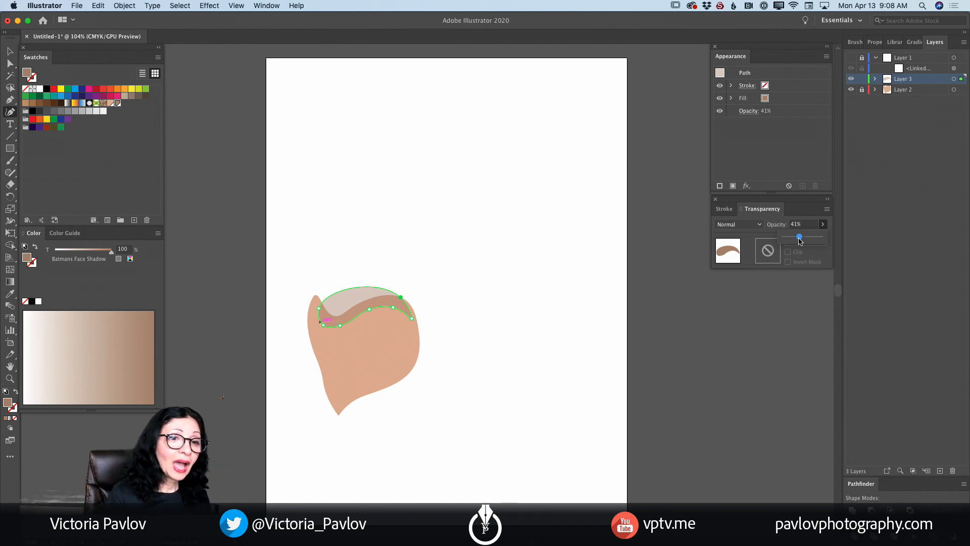
click(851, 58)
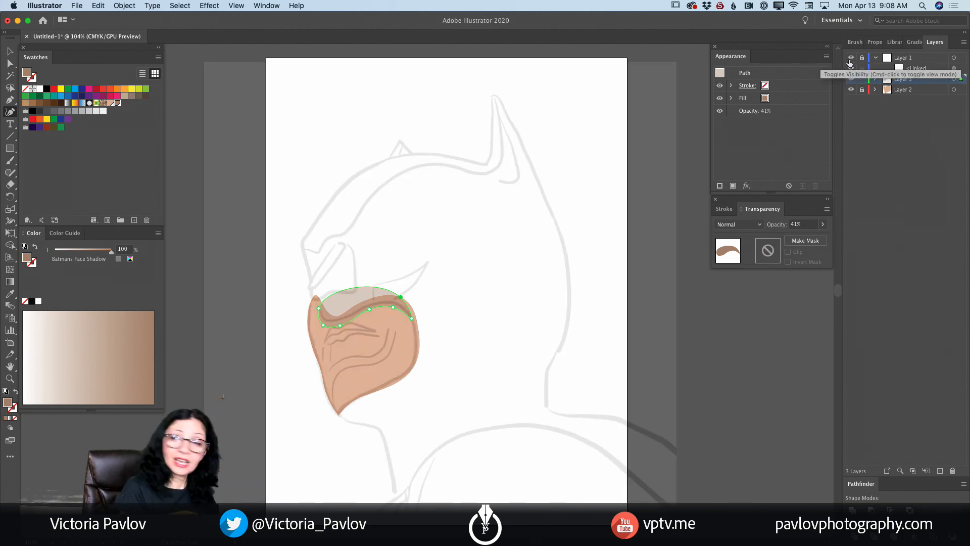
Trace the inner edge of a second shadow shape in Layer 3, from the chin along the cheek crease up to the mask's edge
click(334, 407)
click(332, 387)
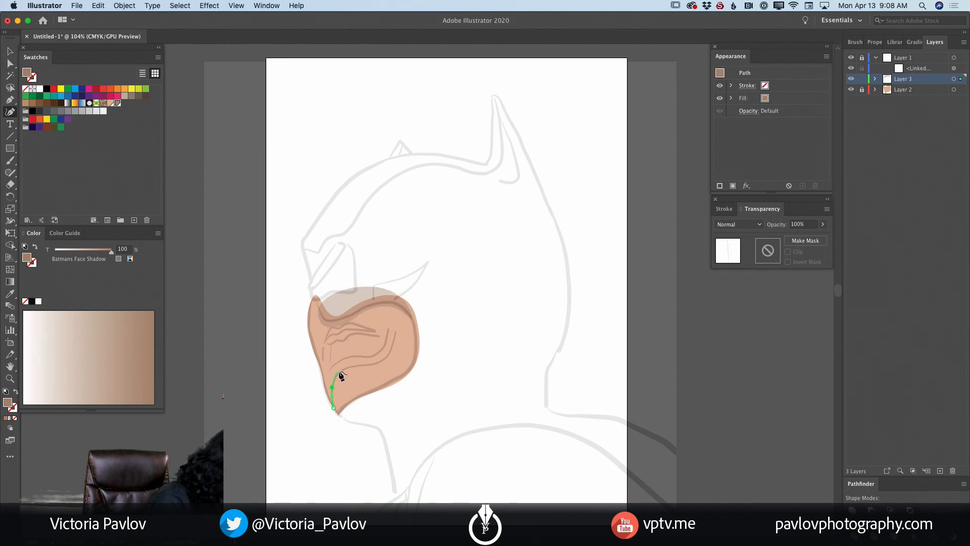
click(362, 364)
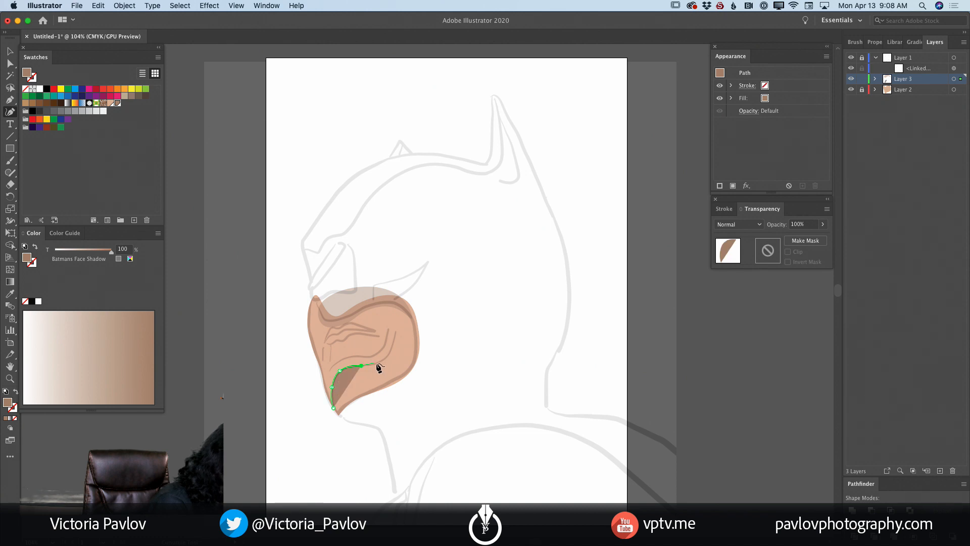
click(378, 362)
click(393, 347)
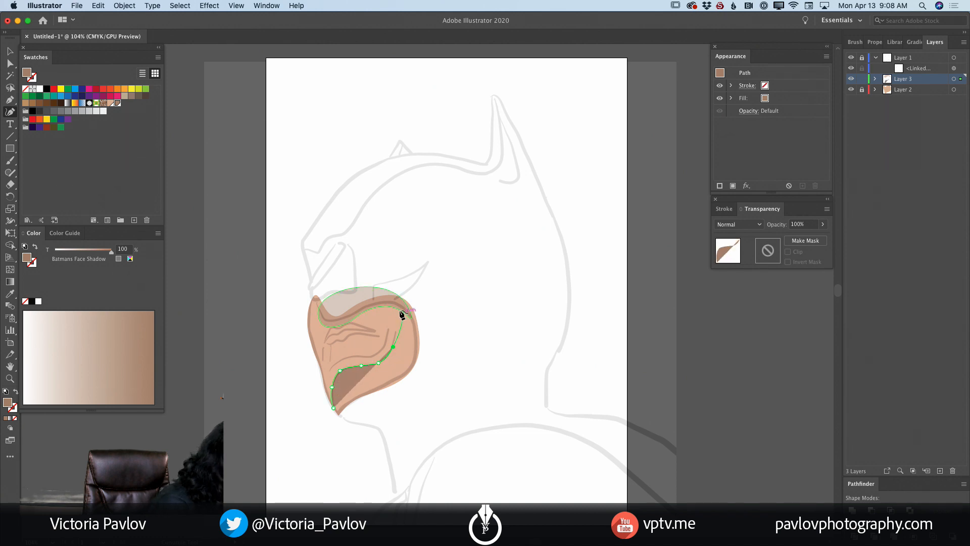
click(399, 302)
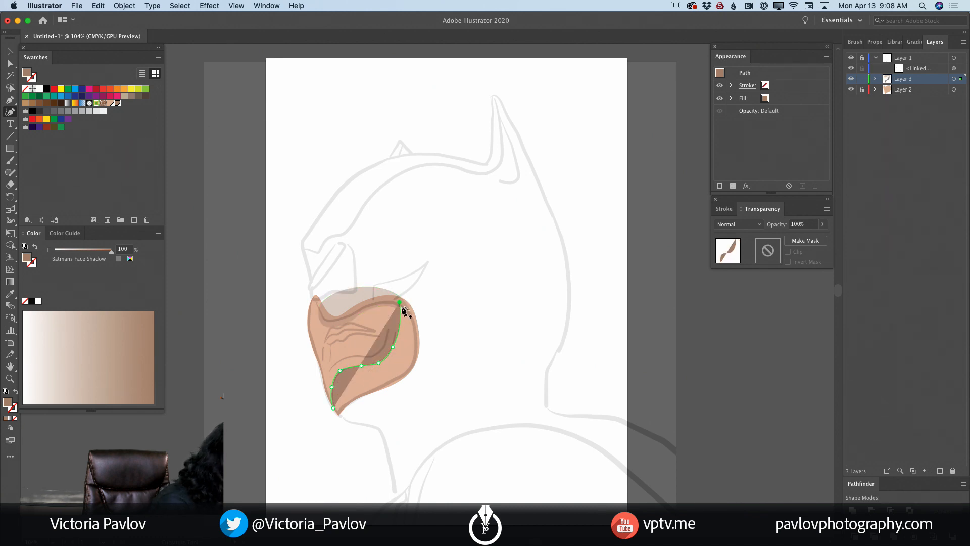
Continue the second shadow path around the cheek and down the jawline, closing it at the chin
click(418, 325)
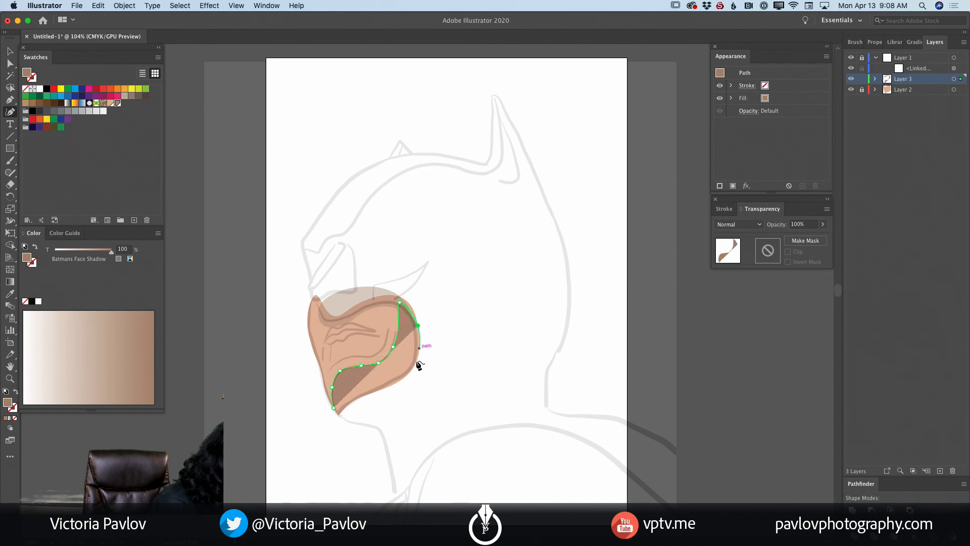
click(415, 363)
click(392, 388)
click(354, 407)
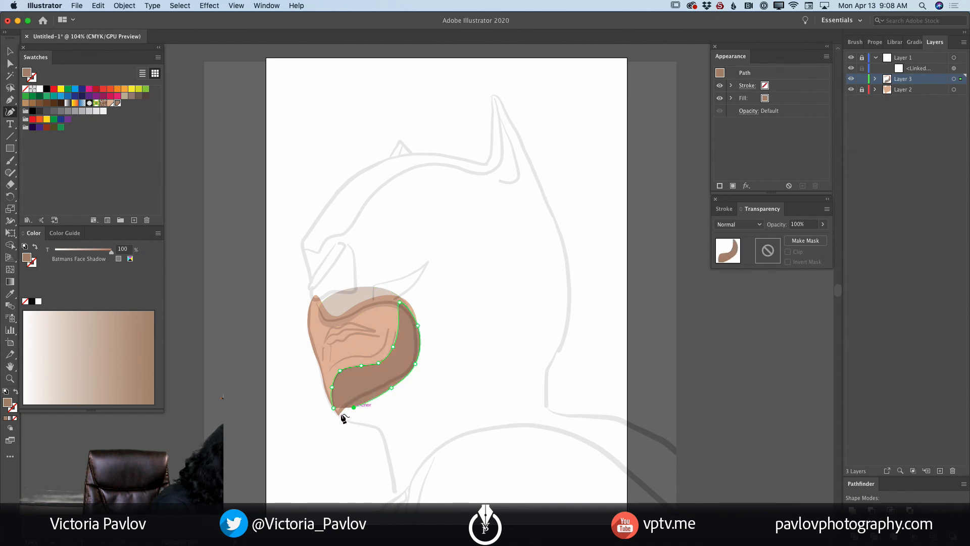
click(342, 417)
click(333, 407)
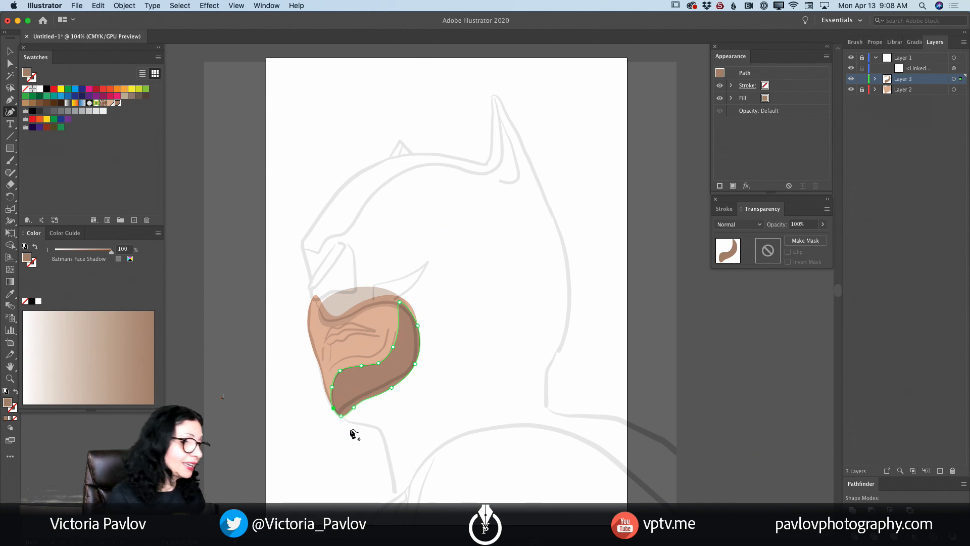
With the sketch in Layer 1 hidden, reduce the cheek and jaw shadow's opacity to 29% and lock Layer 3
click(852, 59)
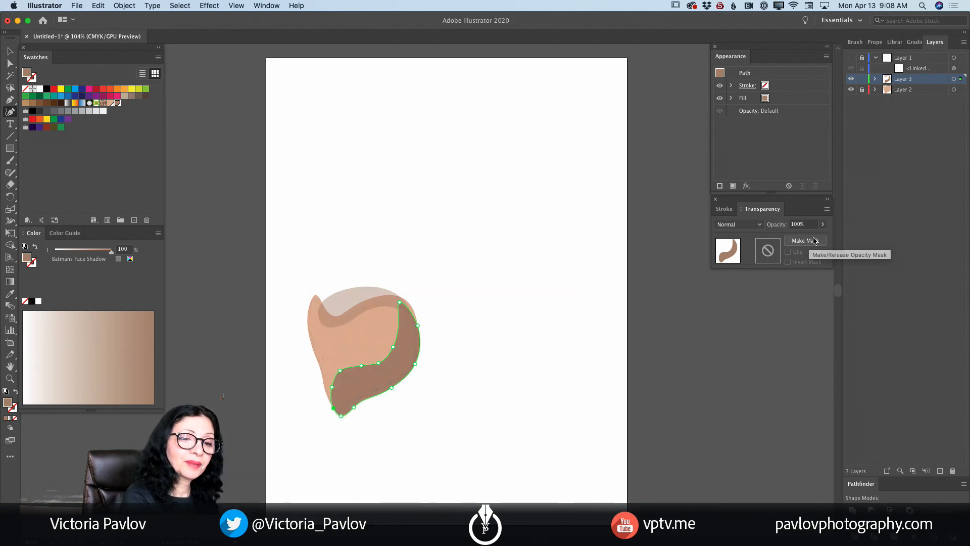
click(822, 224)
drag(823, 237, 796, 239)
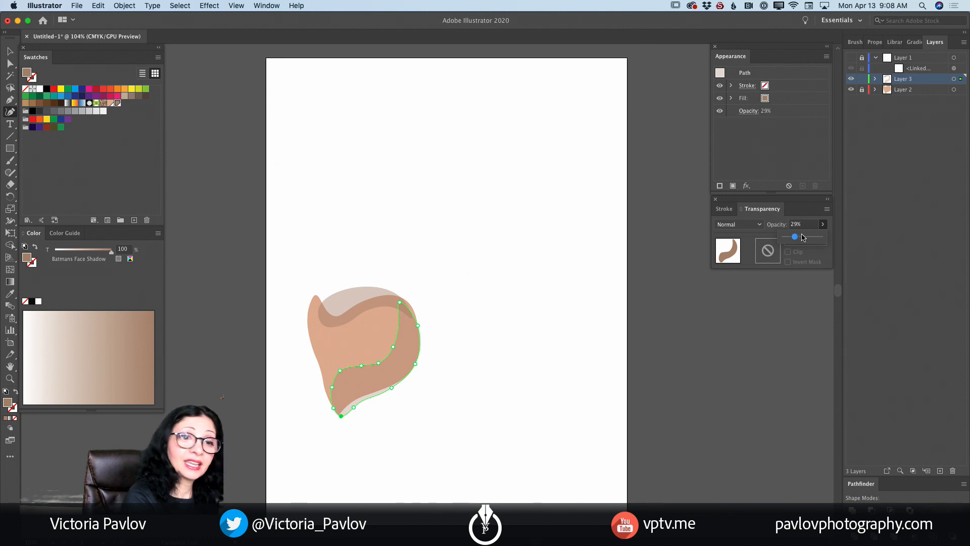
click(862, 80)
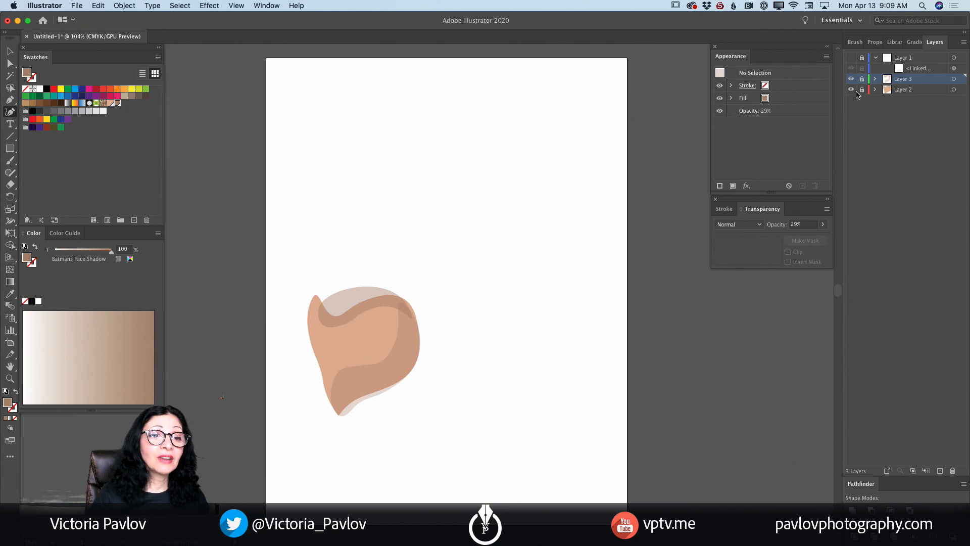
Reshape the upper face shadow path in Layer 3 so its upper contour follows the face shape's wavy top edge, and lock that path
click(875, 80)
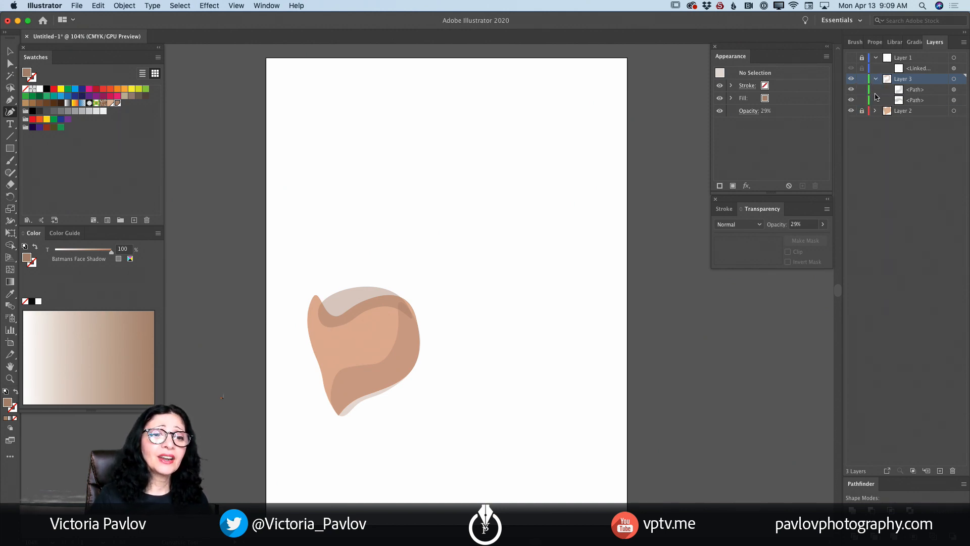
click(915, 101)
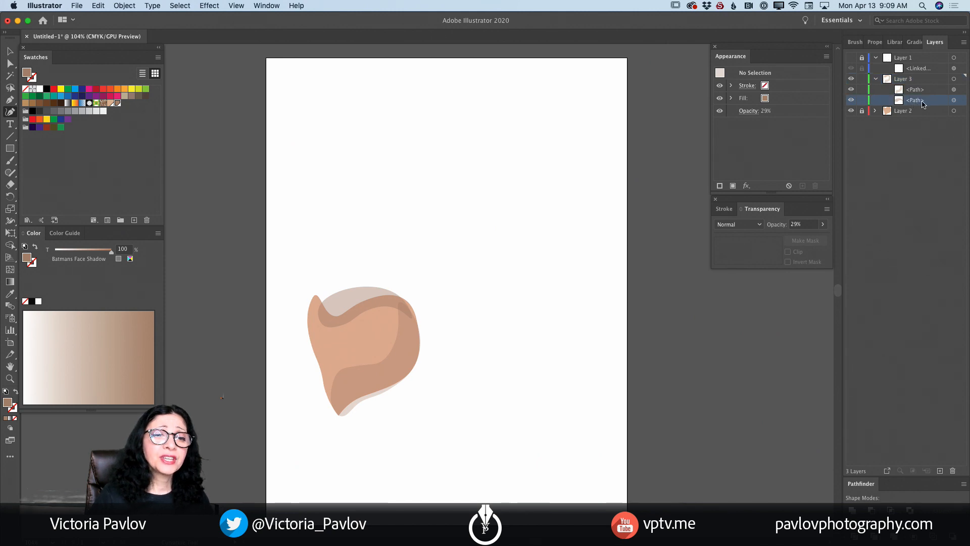
click(953, 102)
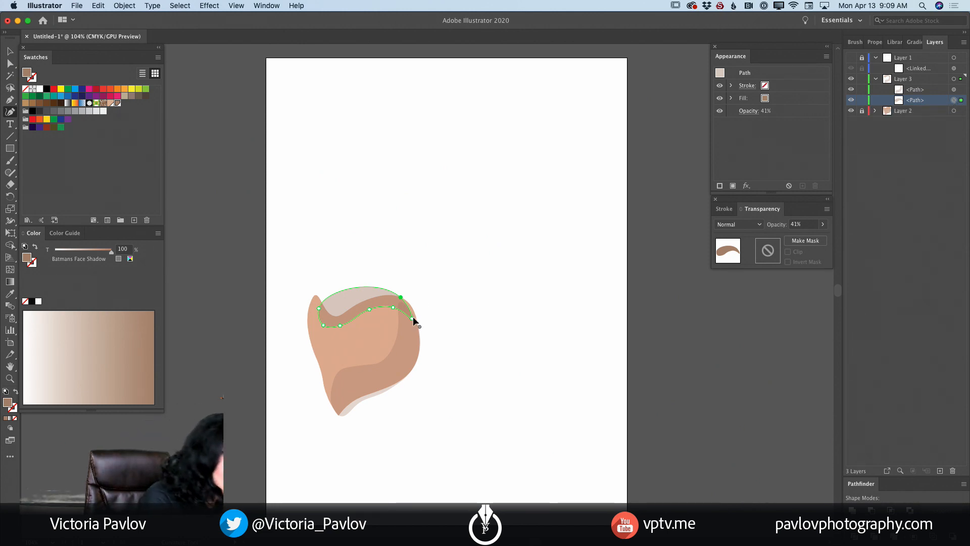
drag(422, 297, 401, 294)
click(393, 306)
click(339, 294)
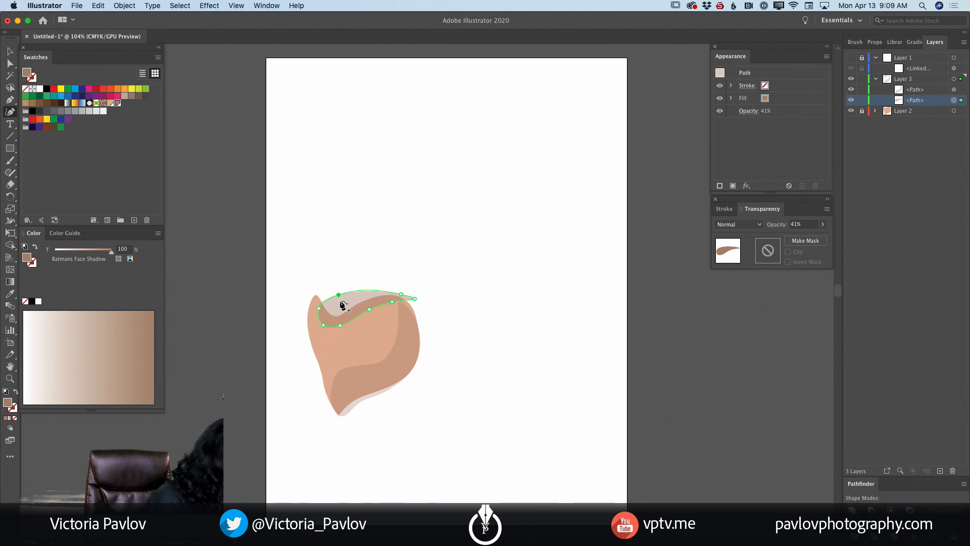
mouse_move(341, 303)
mouse_down()
mouse_move(372, 299)
mouse_move(335, 311)
mouse_up()
click(368, 304)
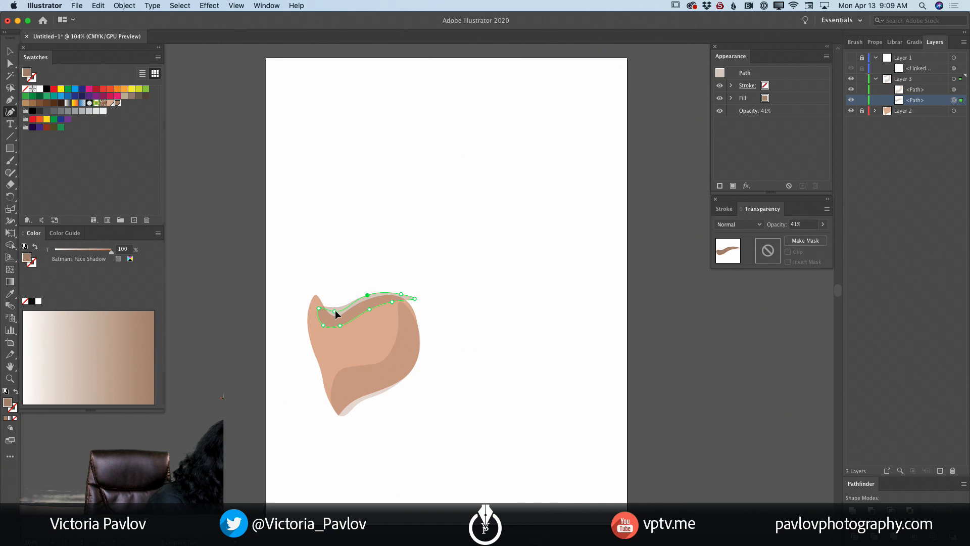
click(862, 100)
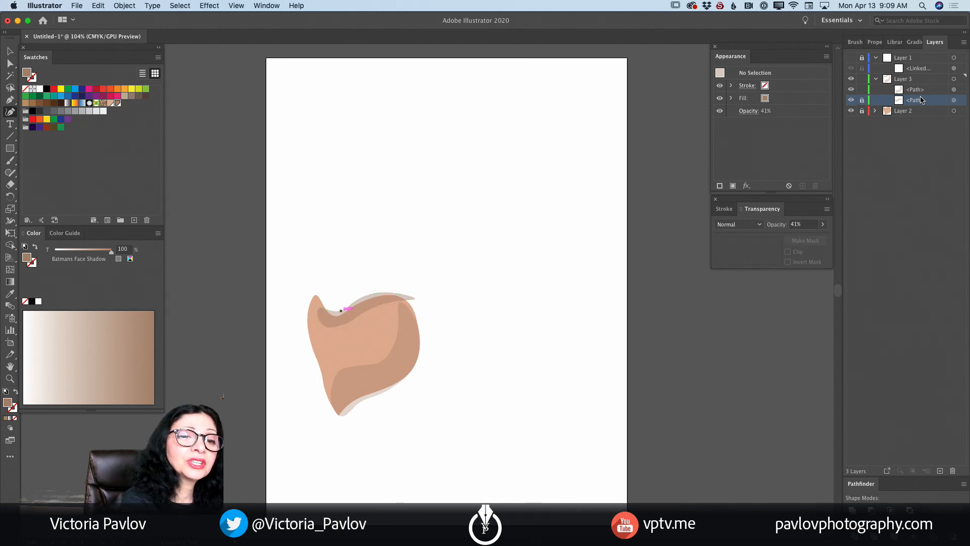
Adjust the cheek shadow's upper tip and its chin-side jaw point to fit the face shape, and lock the path and Layer 3
click(953, 90)
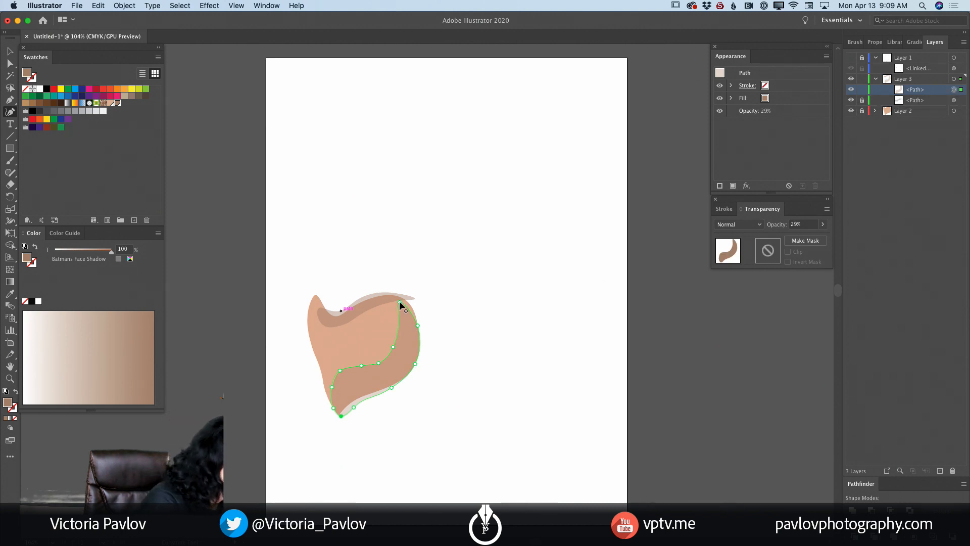
drag(402, 302, 405, 299)
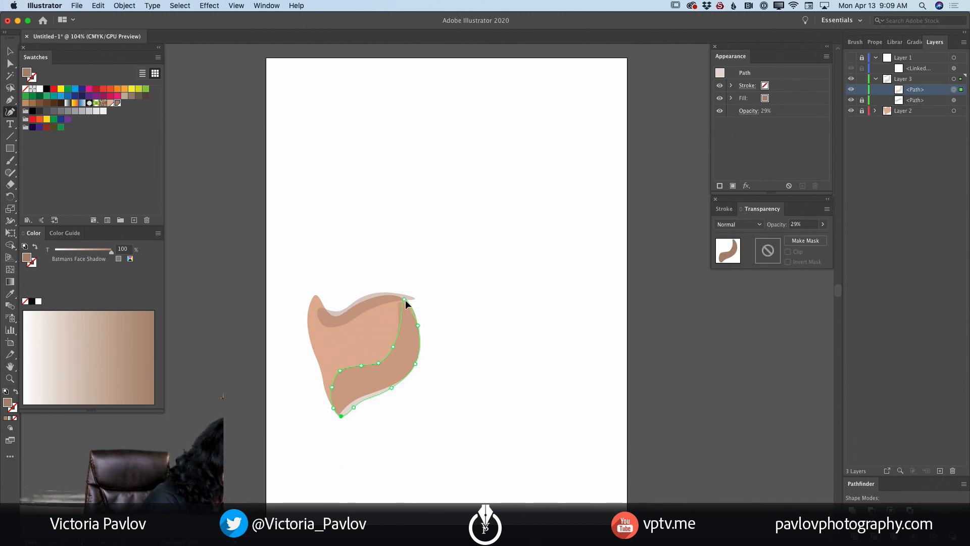
click(417, 326)
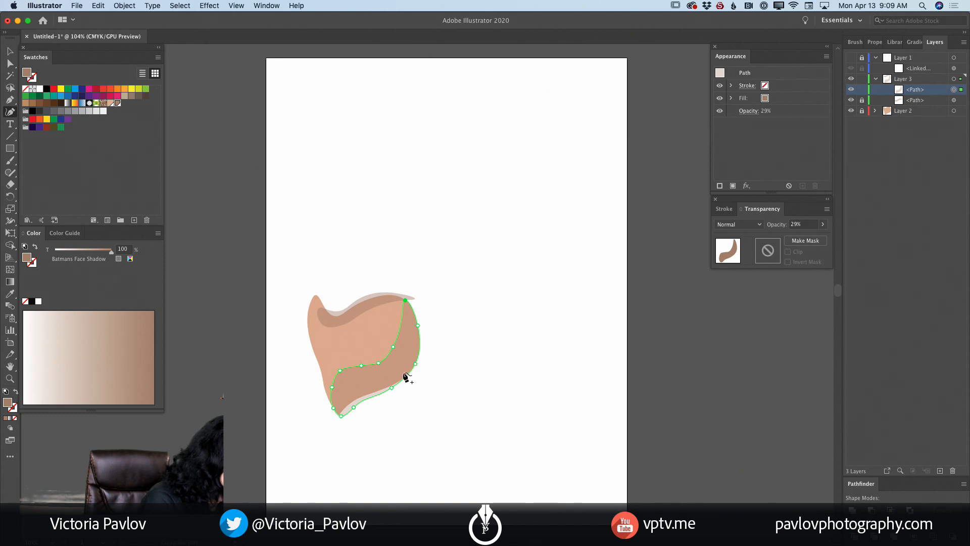
click(352, 405)
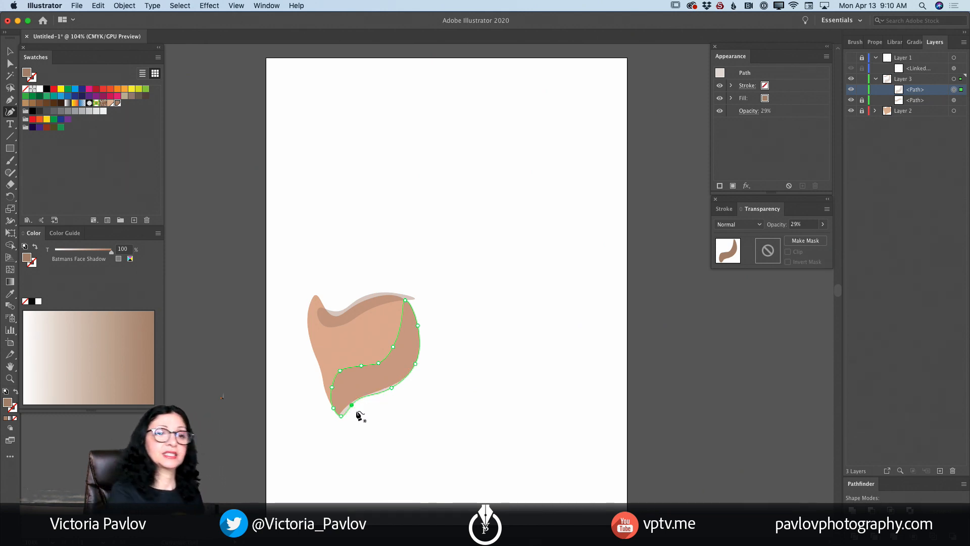
click(862, 90)
click(861, 99)
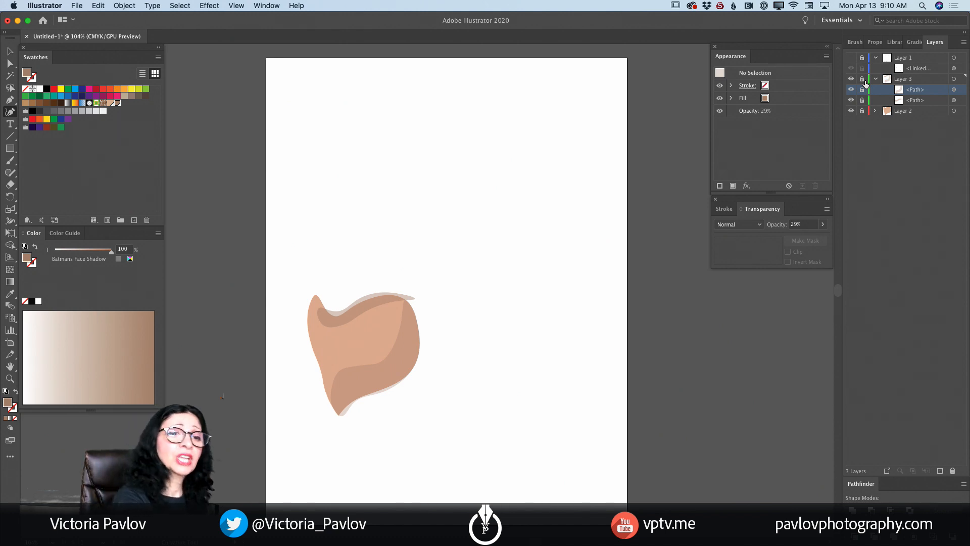
Show the sketch in Layer 1 again and create a new layer above Layer 3
click(851, 58)
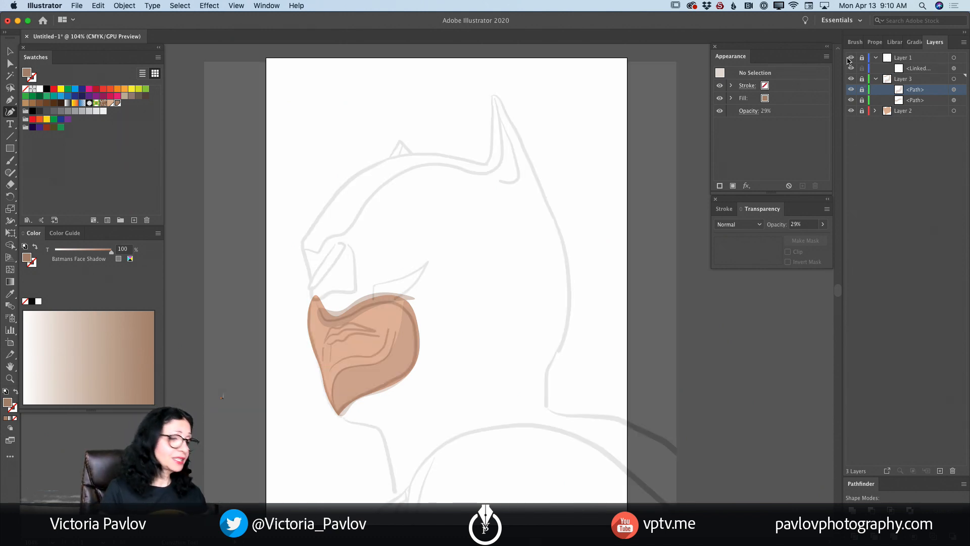
click(936, 79)
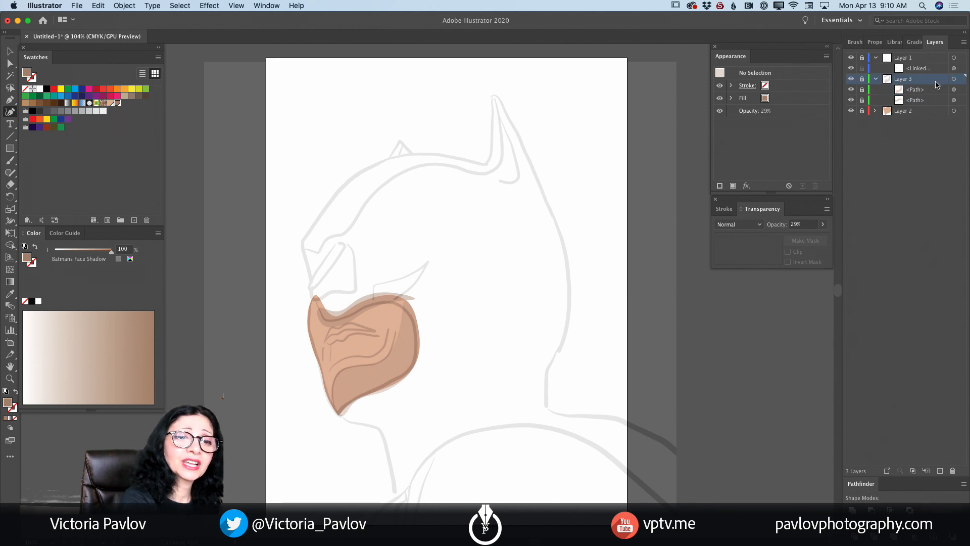
click(940, 471)
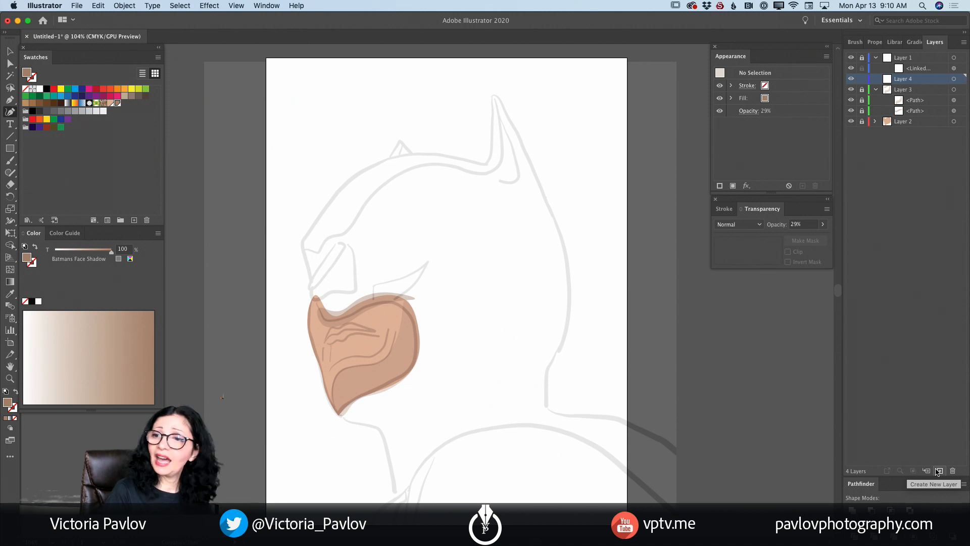
Trace the front and lower edge of a mouth shadow in Layer 4, following the lower crease back and up the cheek
click(329, 344)
mouse_move(330, 360)
mouse_down()
mouse_move(346, 364)
mouse_move(329, 372)
mouse_up()
click(330, 369)
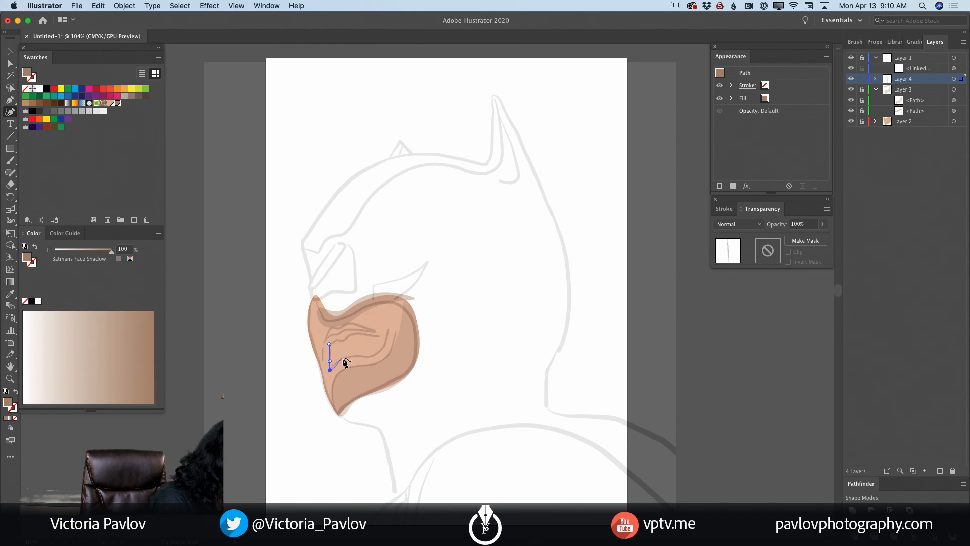
click(343, 358)
click(362, 356)
click(378, 353)
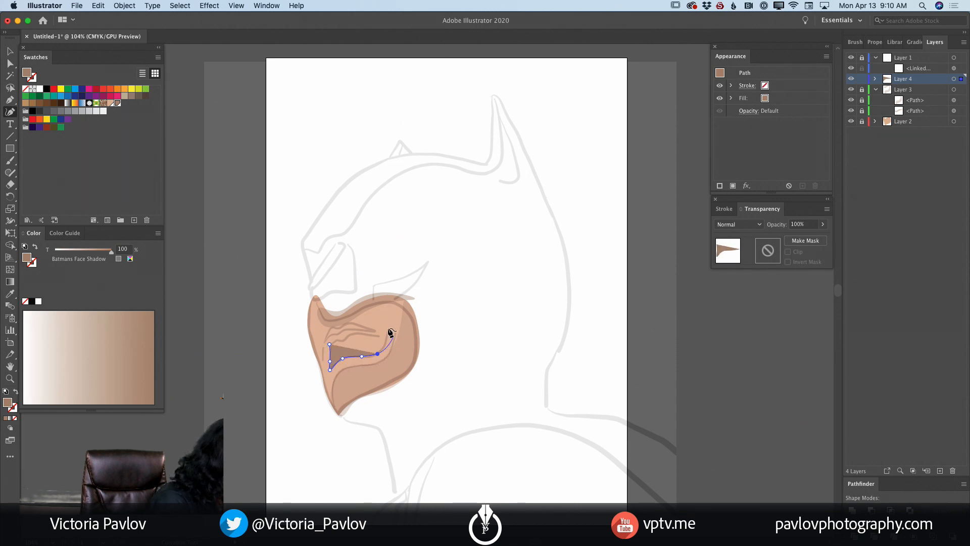
click(387, 329)
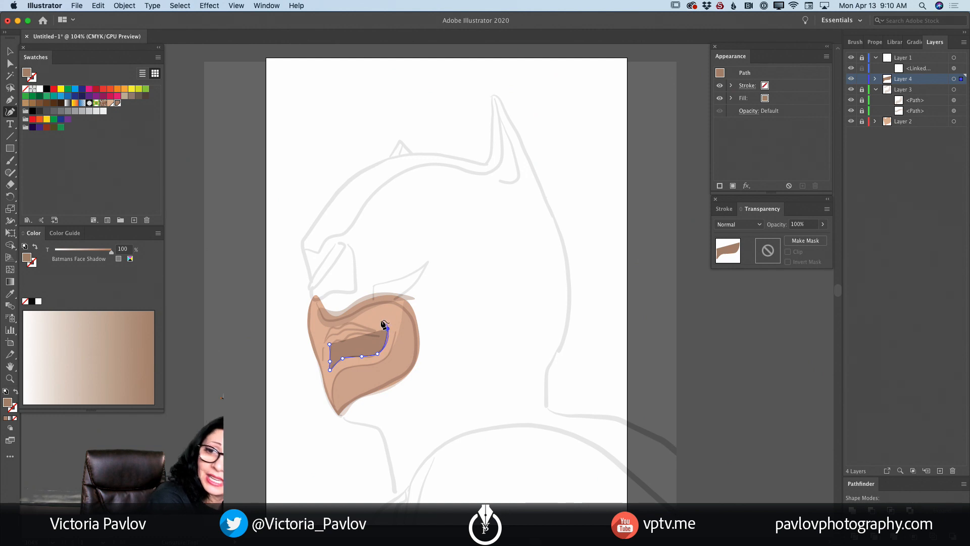
click(386, 314)
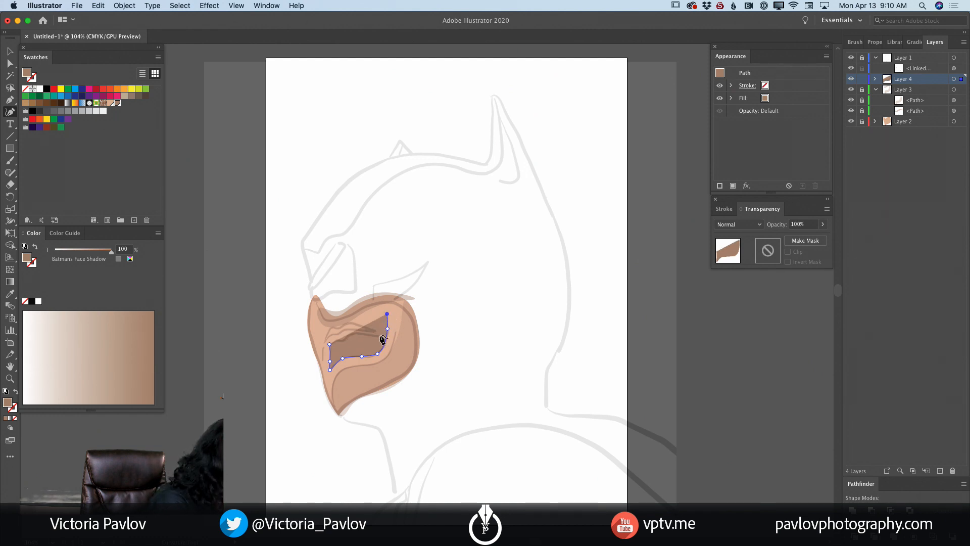
Continue the mouth shadow path forward along the sketched lip line and close it at its starting point
click(379, 336)
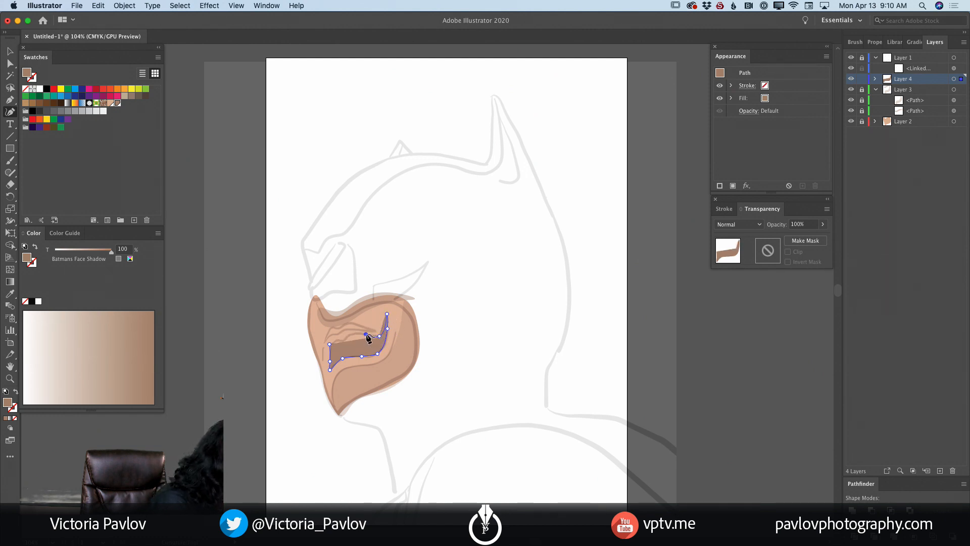
click(366, 334)
click(354, 333)
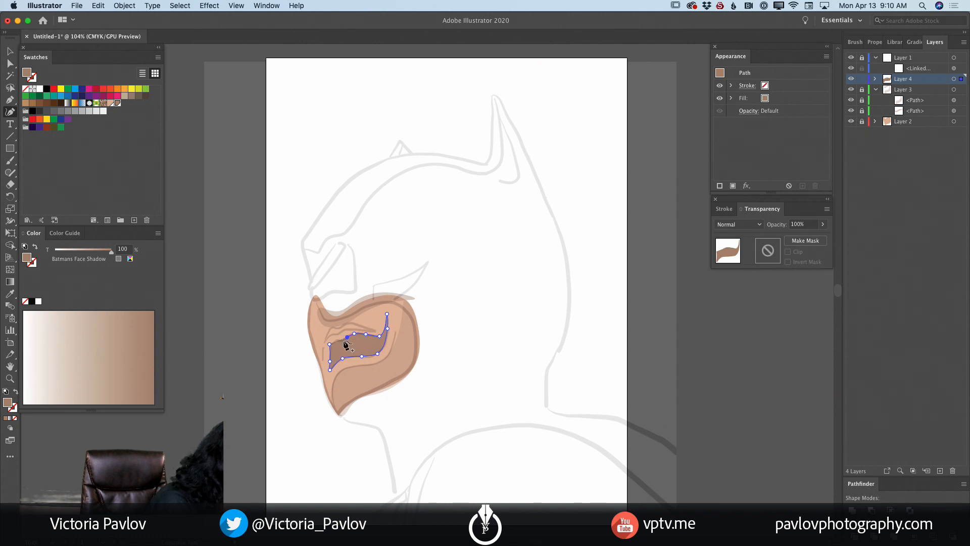
click(347, 336)
click(342, 341)
click(337, 339)
click(330, 344)
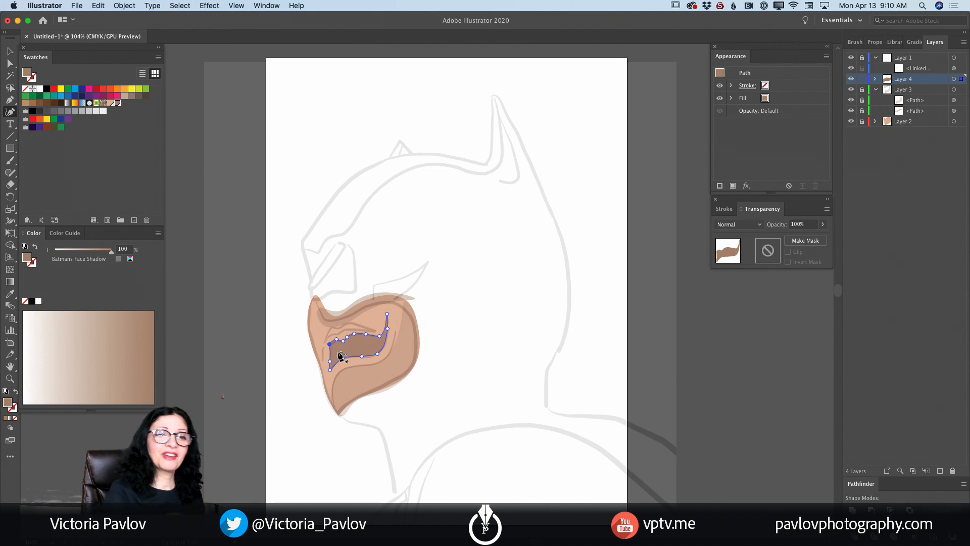
Hide the sketch in Layer 1, reduce the mouth shadow's opacity to 51% and lock Layer 4
click(851, 57)
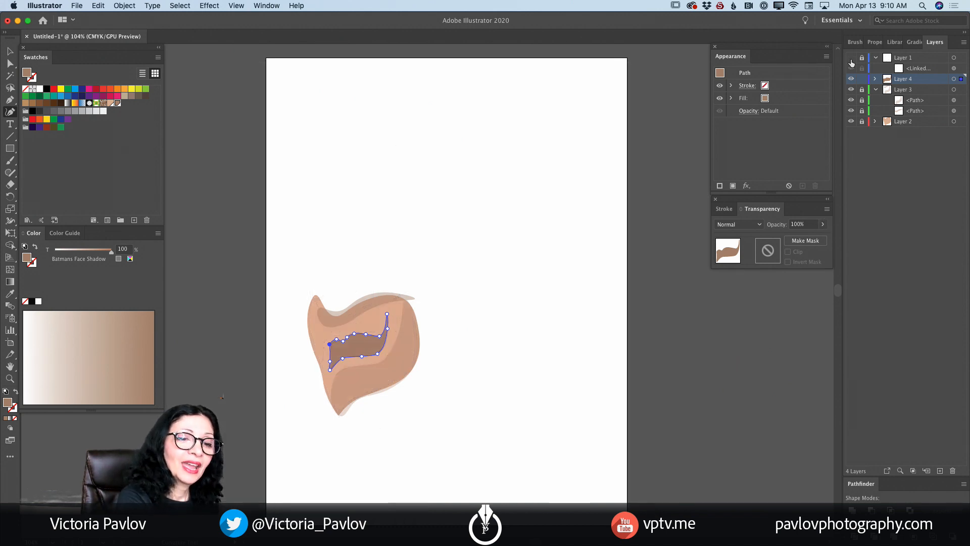
click(823, 223)
drag(822, 237, 805, 240)
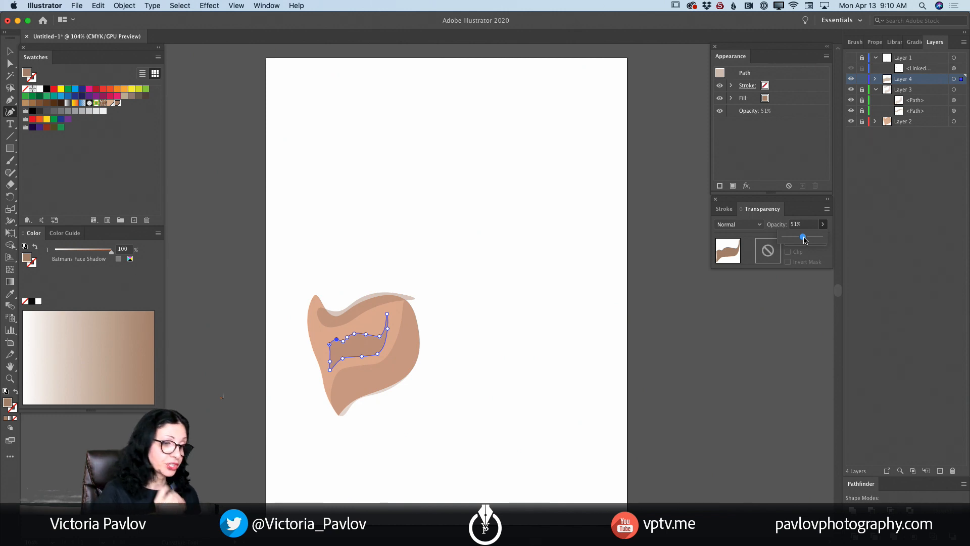
click(863, 79)
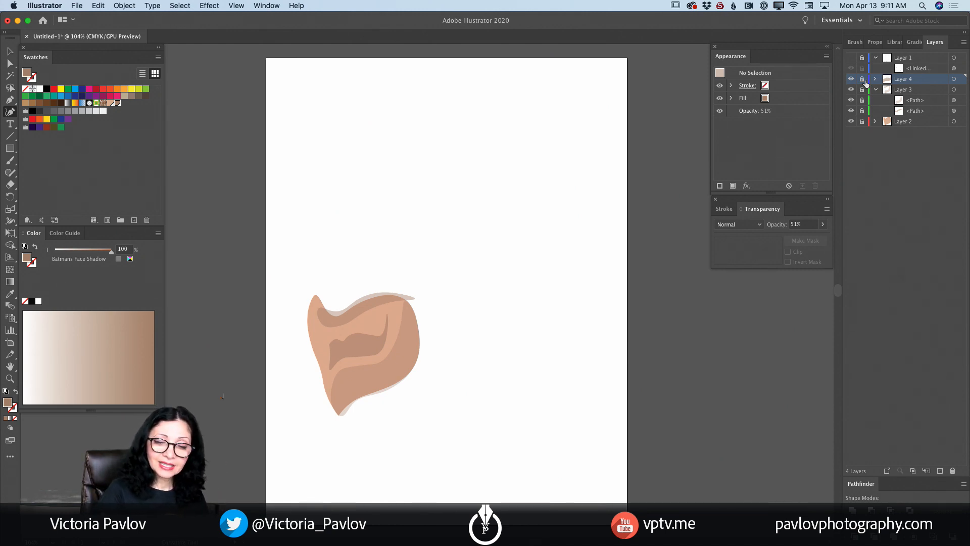
Create a new layer above Layer 4 and save a 47.36% tint of Batmans Face Shadow as a swatch
click(938, 470)
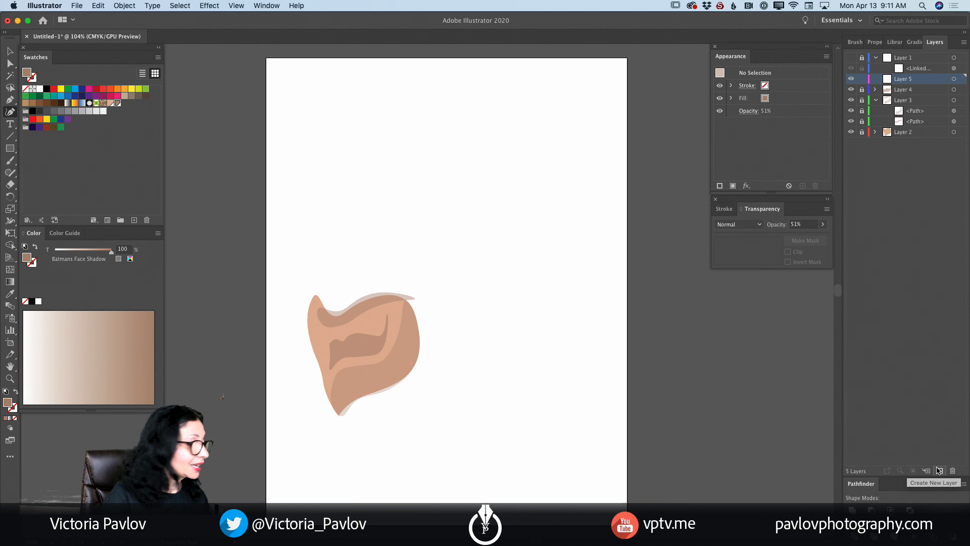
click(91, 312)
drag(91, 313, 86, 315)
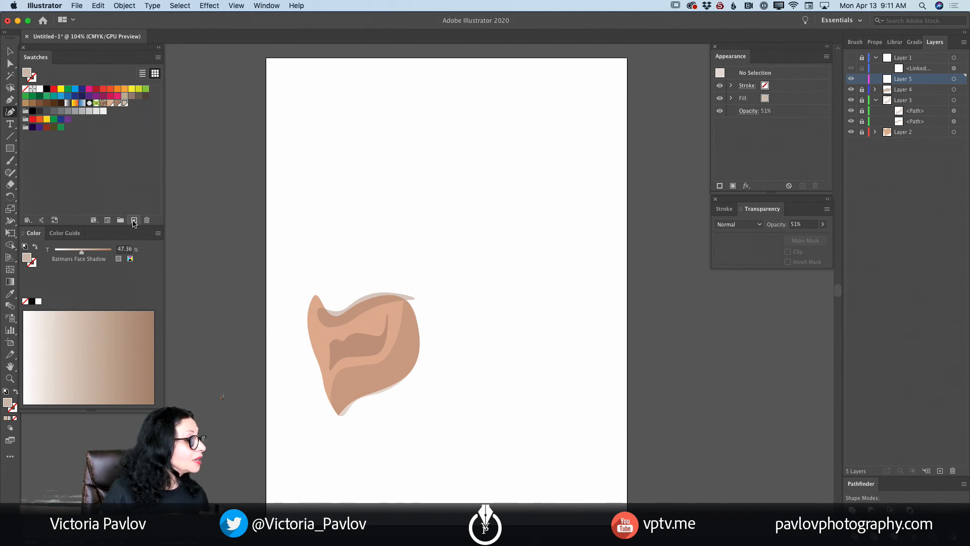
alt+click(134, 221)
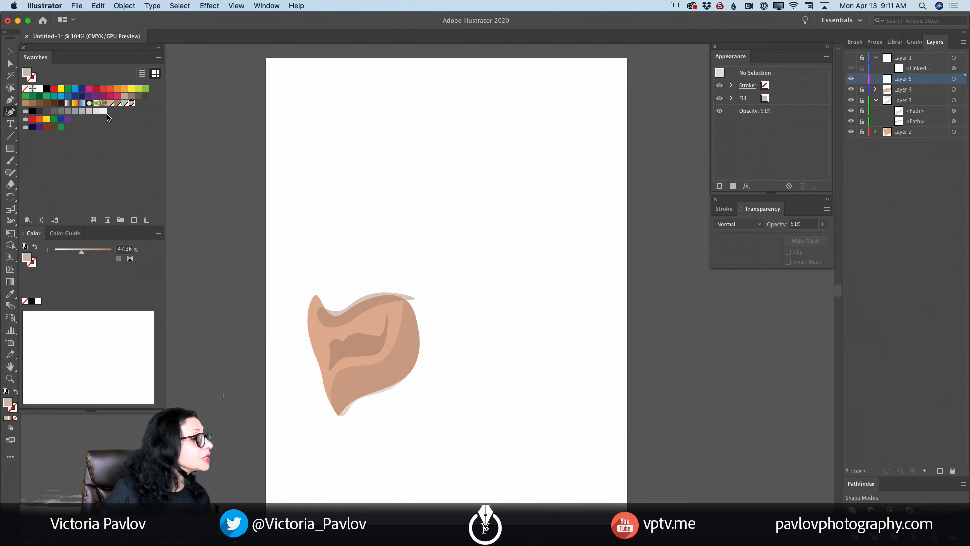
Set the fill to a 32% tint of Batmans Face Color and trace a highlight's lower edge beneath the upper face shadow in Layer 5
click(109, 104)
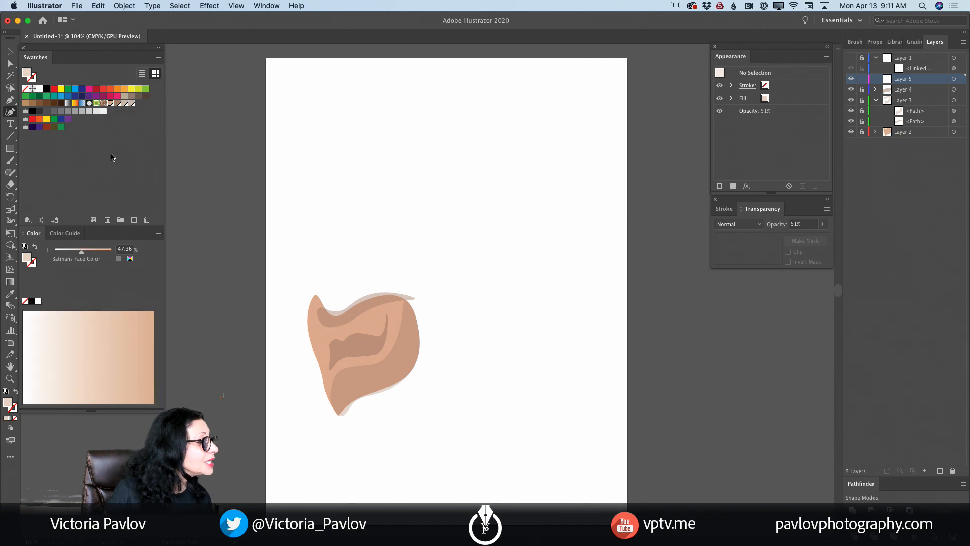
drag(80, 255, 72, 254)
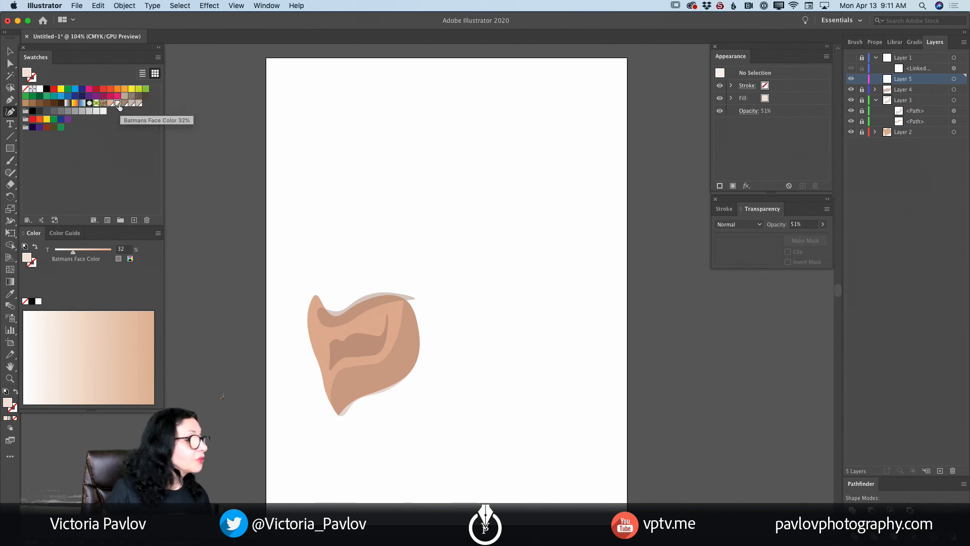
click(336, 326)
click(355, 323)
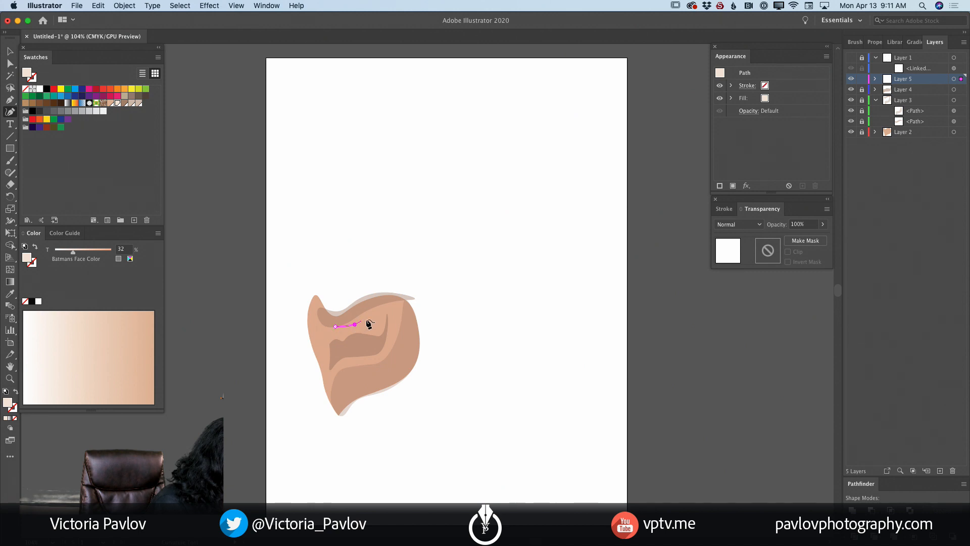
click(373, 314)
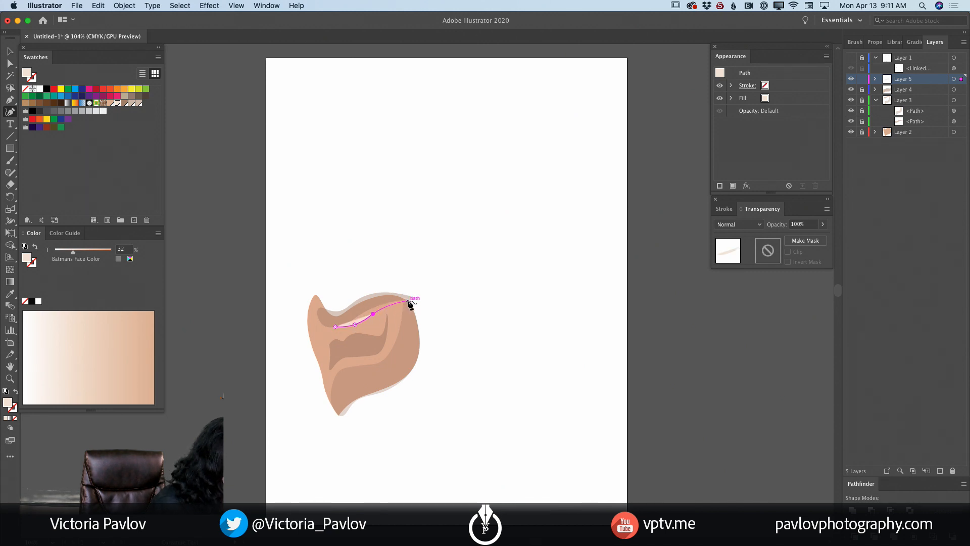
click(408, 301)
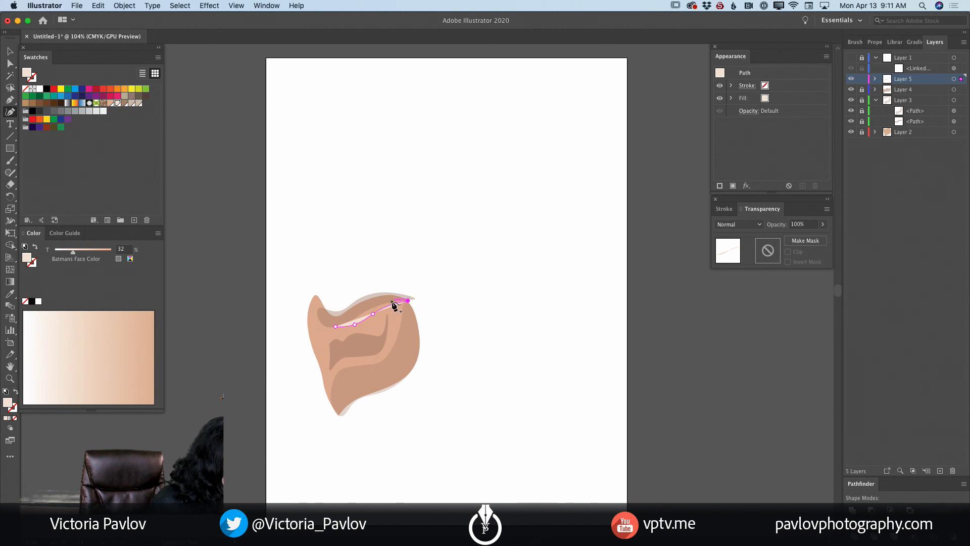
Trace the highlight's upper edge back along the shadow, close it at its starting point and adjust its anchor points
click(392, 302)
drag(394, 303, 395, 307)
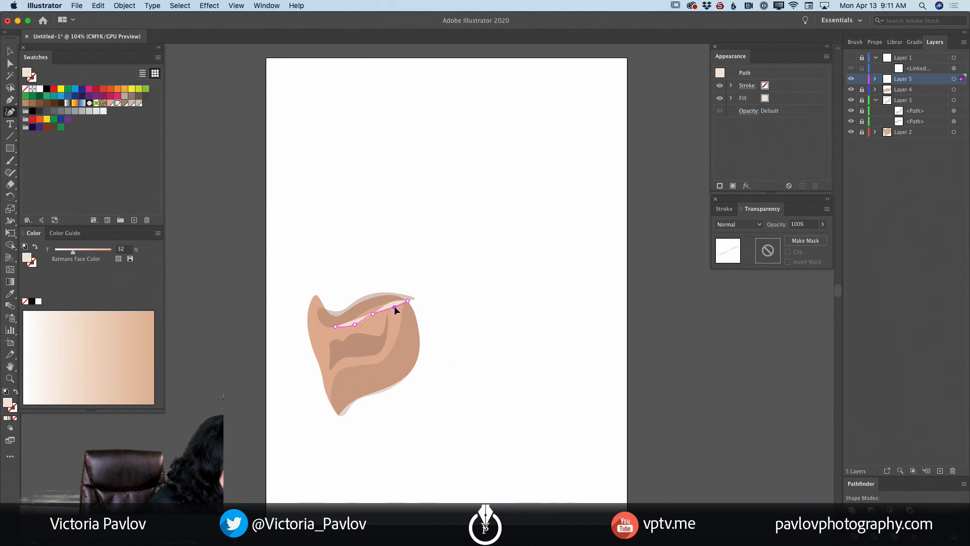
click(390, 302)
click(374, 307)
click(357, 317)
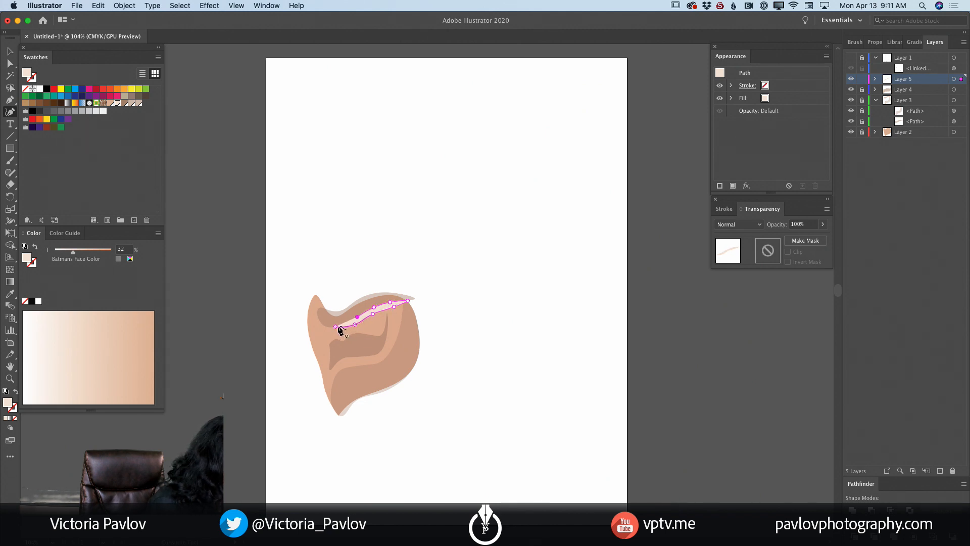
click(336, 326)
click(355, 324)
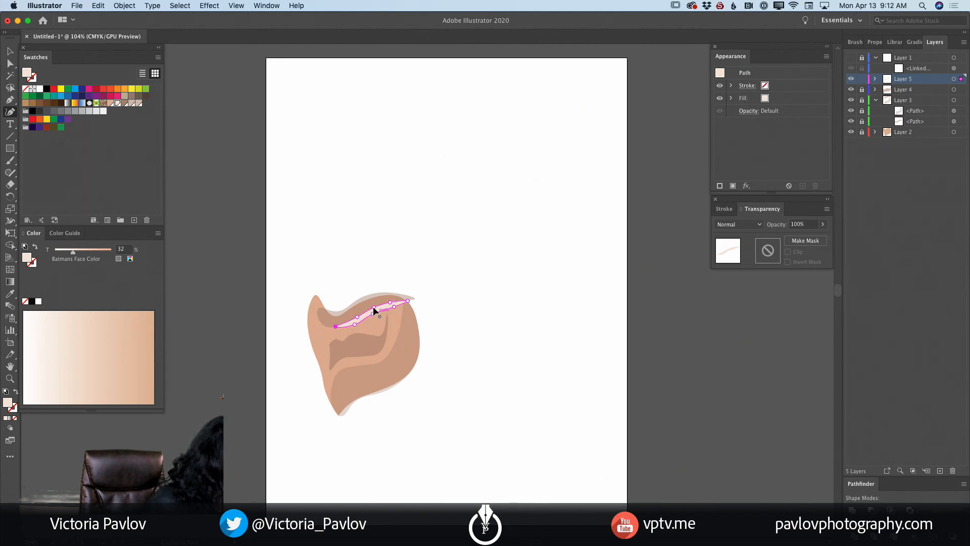
click(374, 307)
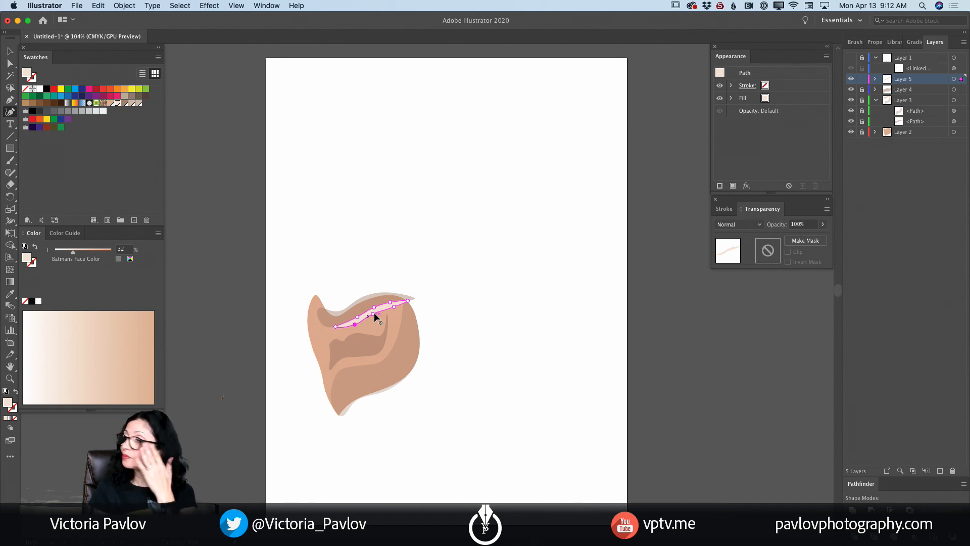
click(354, 324)
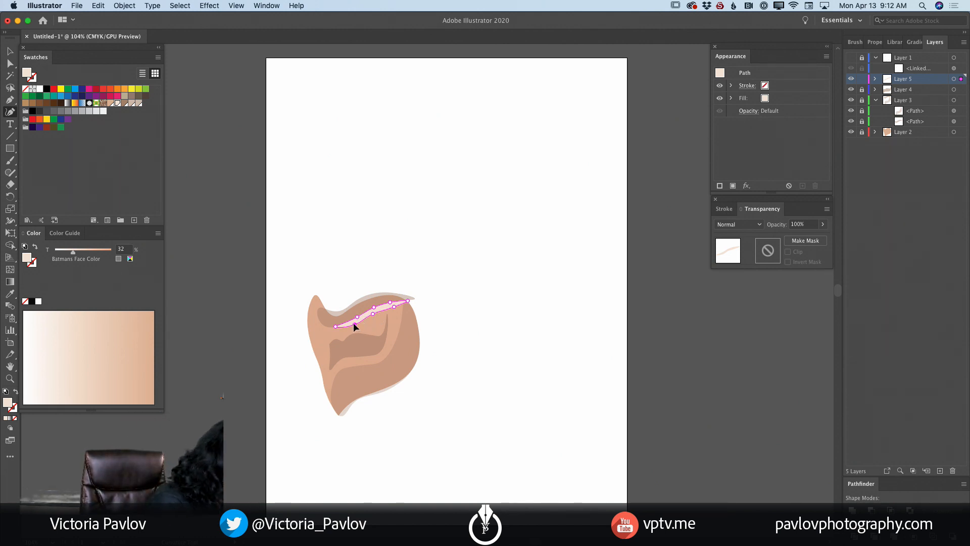
click(351, 321)
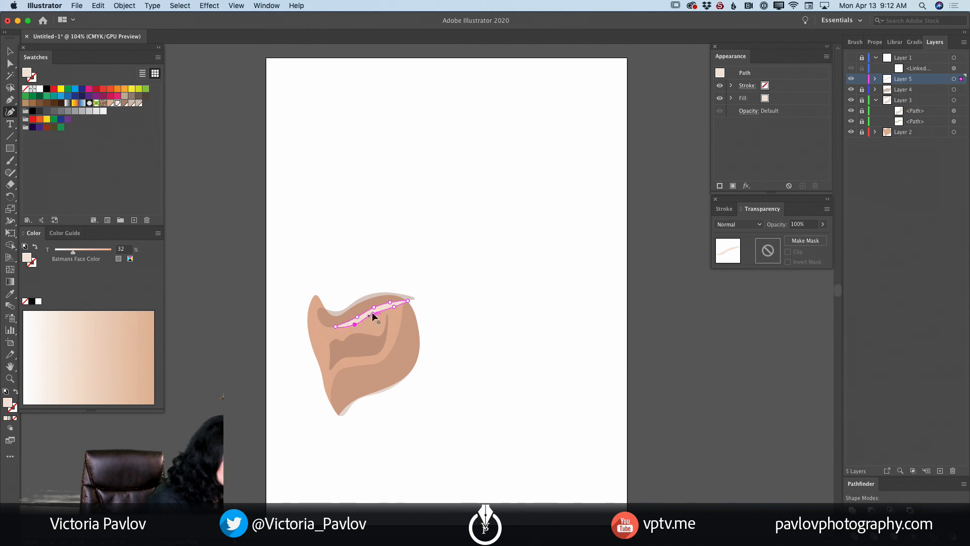
Reduce the upper face highlight's opacity to 65% and lock Layer 5
click(822, 224)
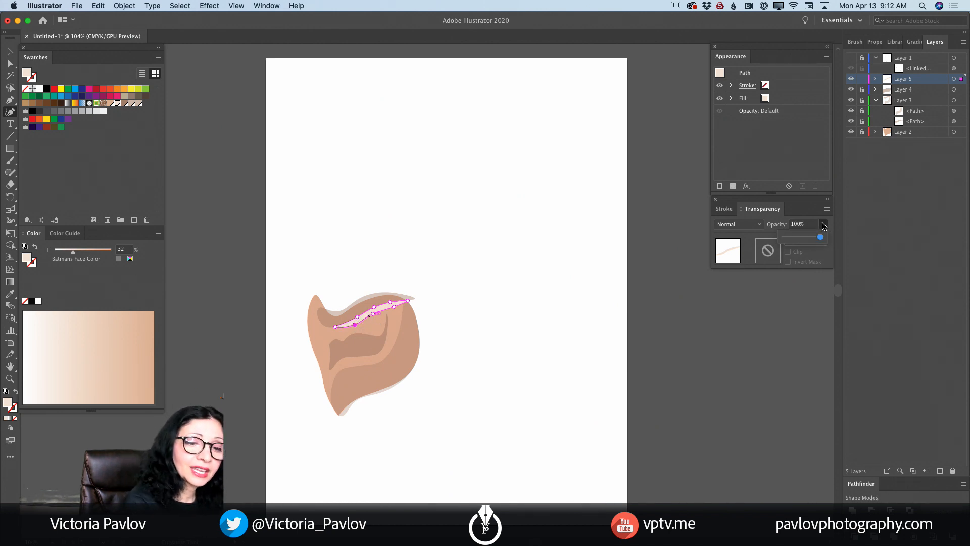
drag(821, 237, 808, 237)
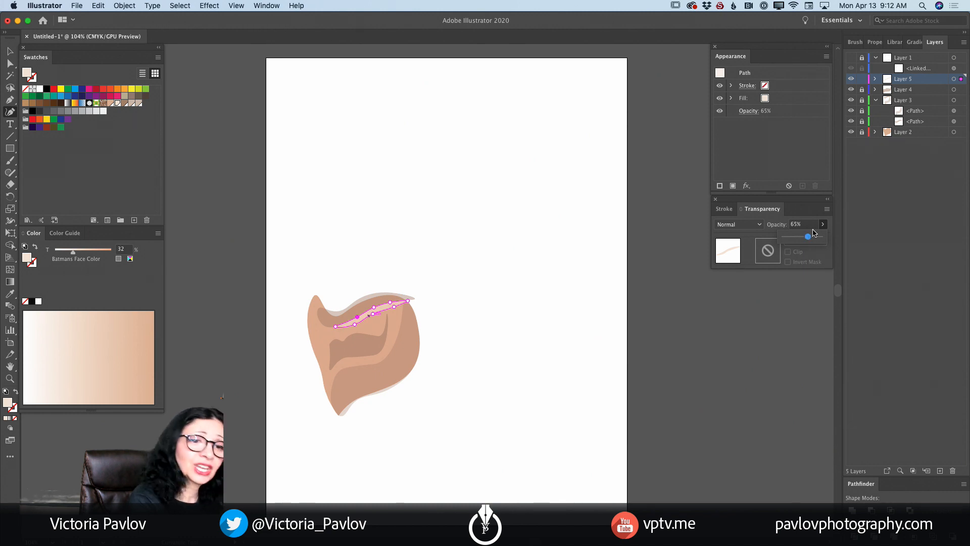
click(862, 81)
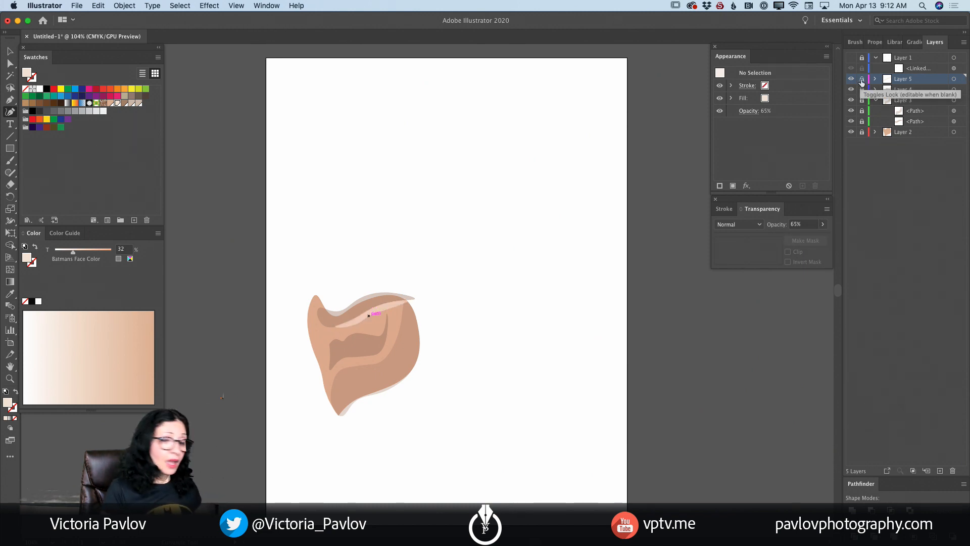
Create a new layer above Layer 5 and trace a cheek highlight's outer edge from the chin up to the rear tip of the mouth shadow
click(939, 471)
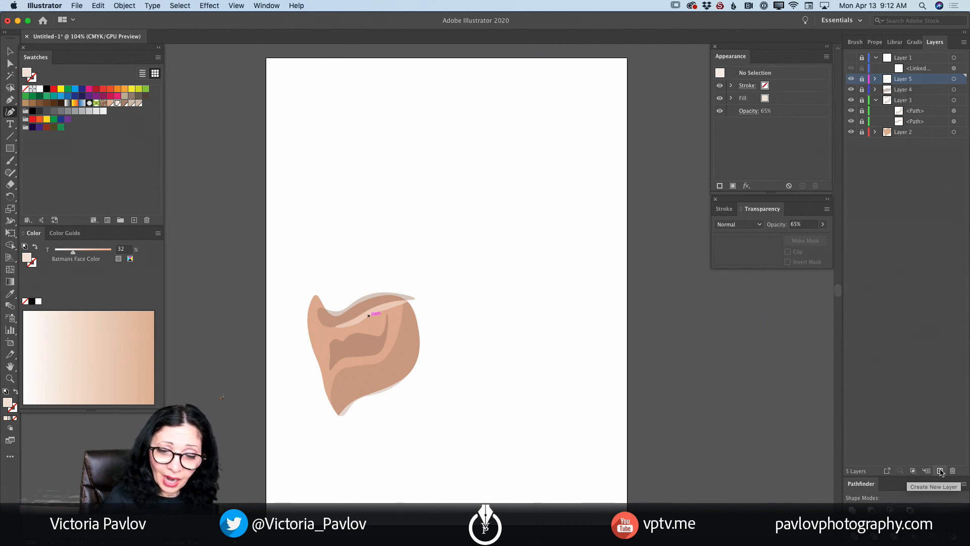
click(331, 400)
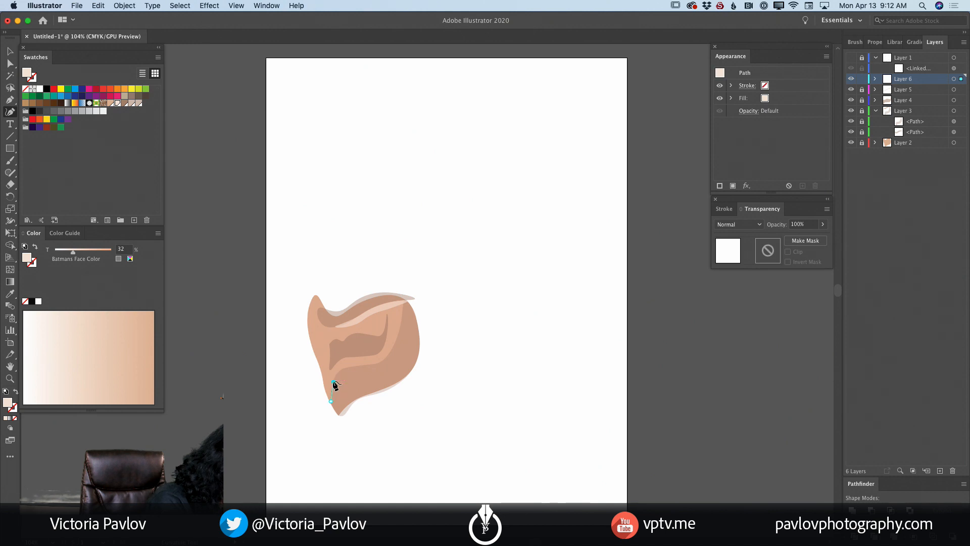
click(334, 382)
click(361, 365)
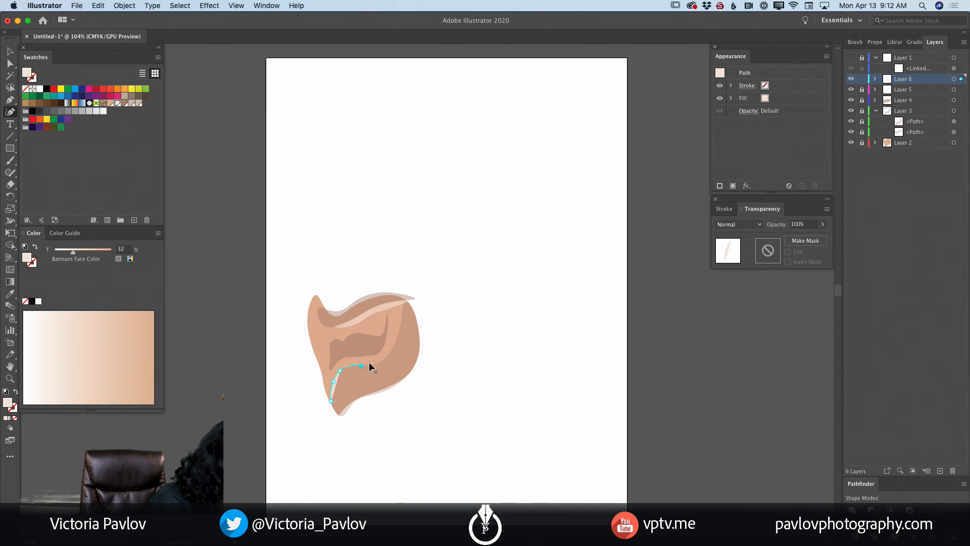
click(379, 362)
click(396, 340)
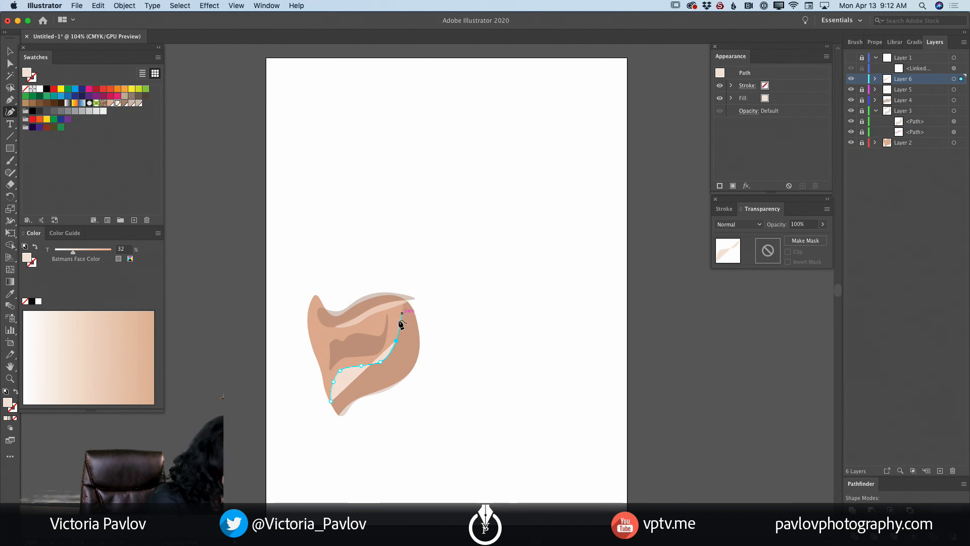
click(387, 314)
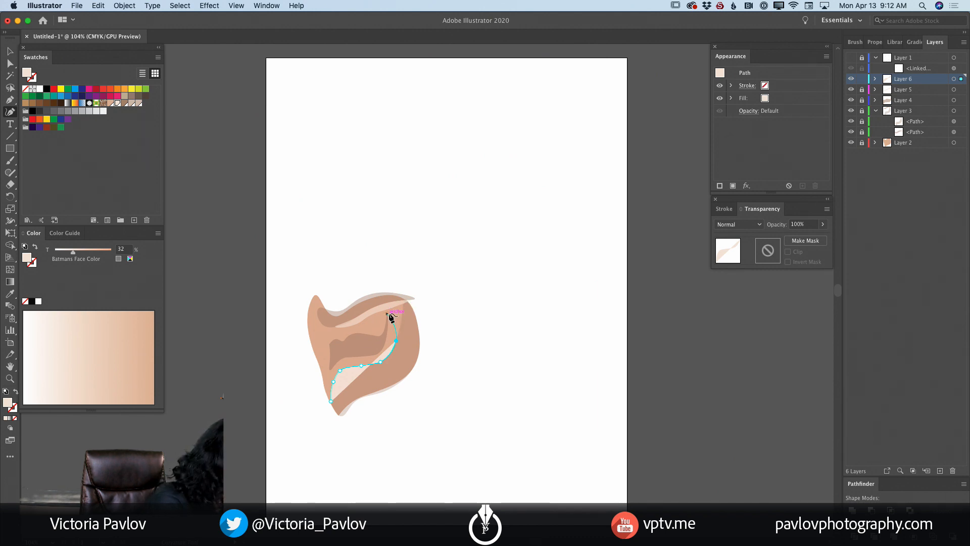
Continue the cheek highlight's inner edge under the mouth shadow down to the chin and close the shape
click(386, 342)
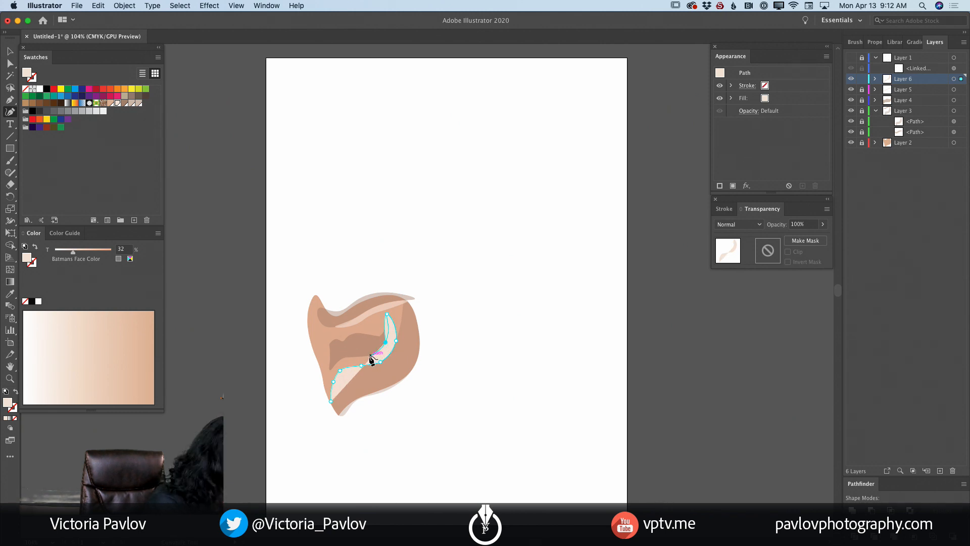
click(368, 355)
click(347, 357)
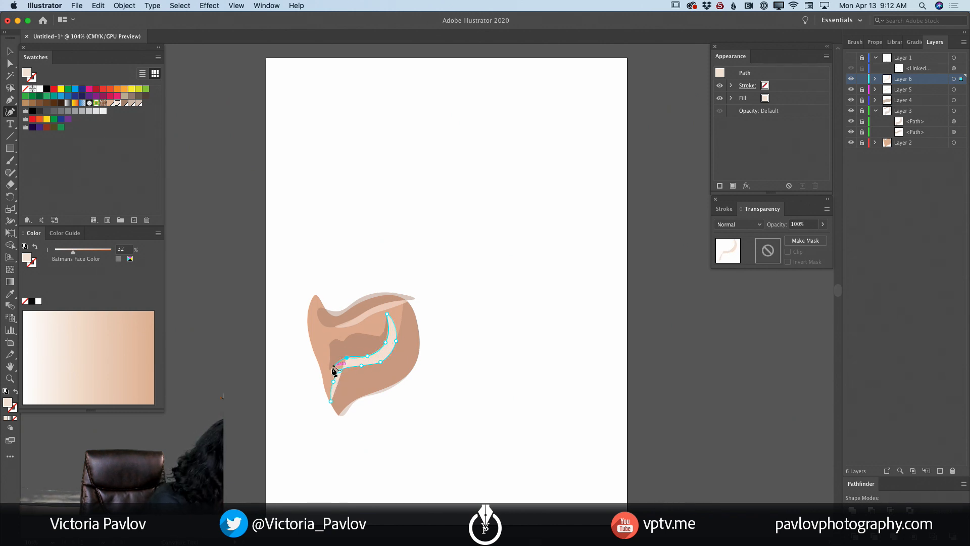
click(330, 370)
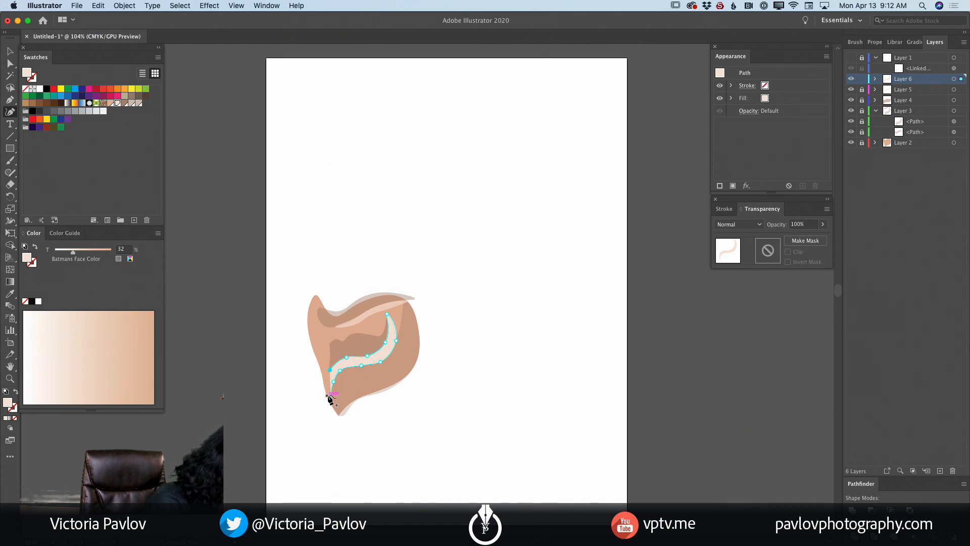
click(327, 390)
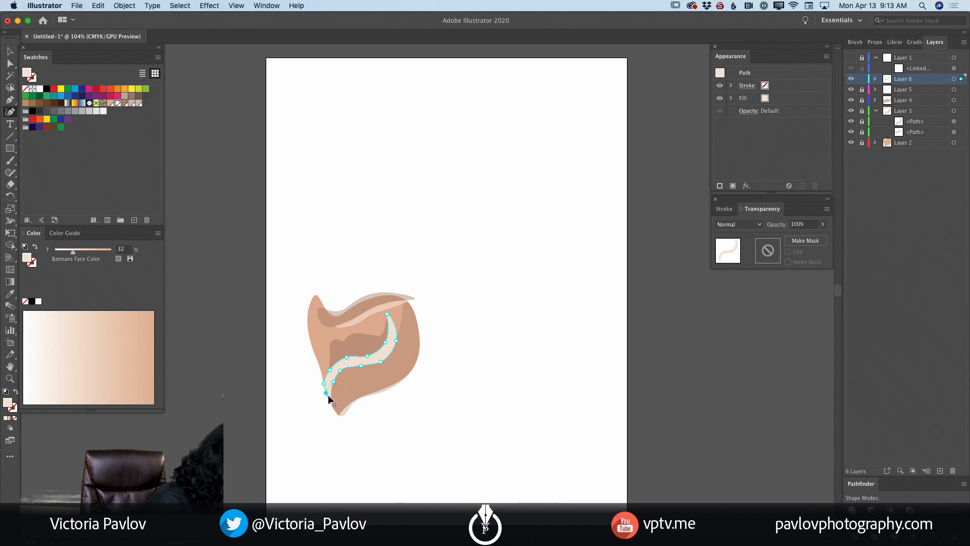
Adjust the cheek highlight's anchor points near the chin and along its inner edge, and lock Layer 6
drag(325, 391, 331, 390)
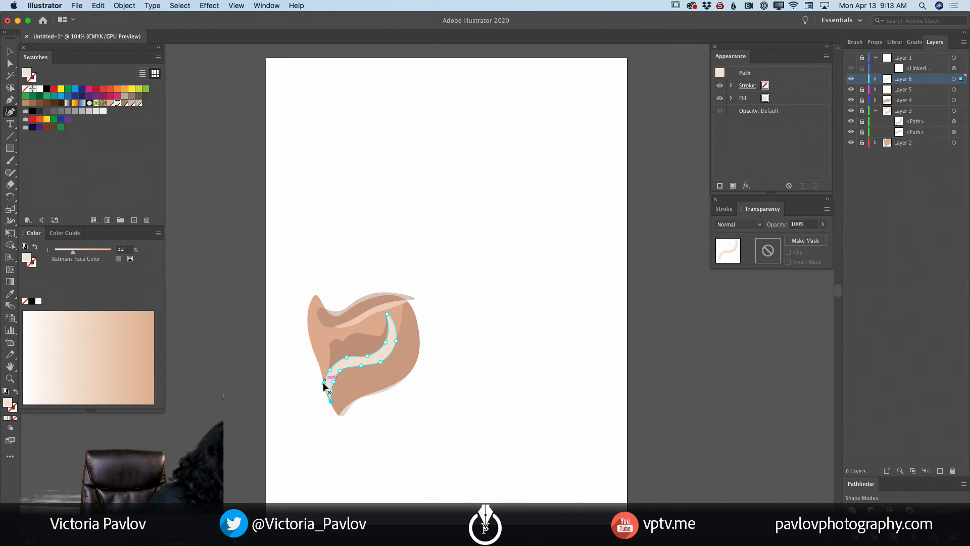
drag(325, 391, 327, 393)
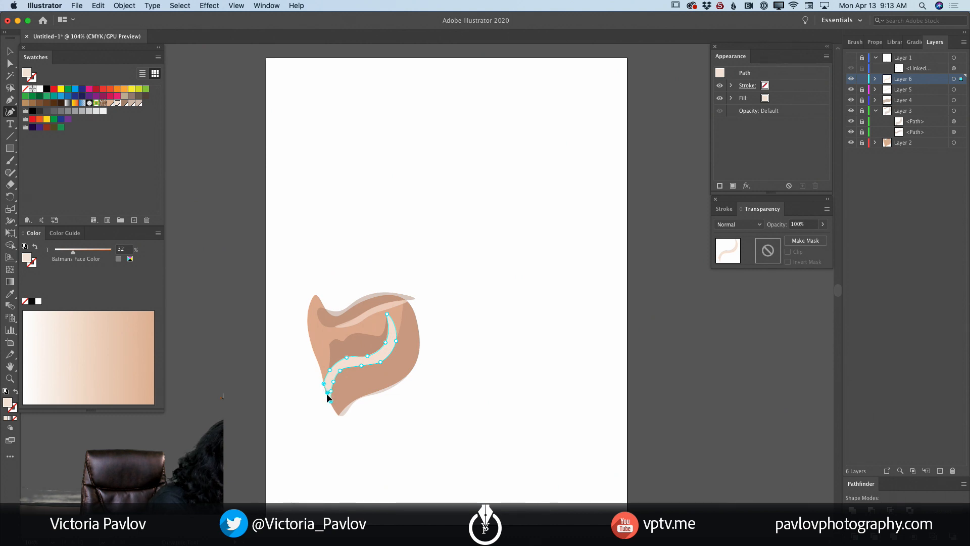
click(370, 356)
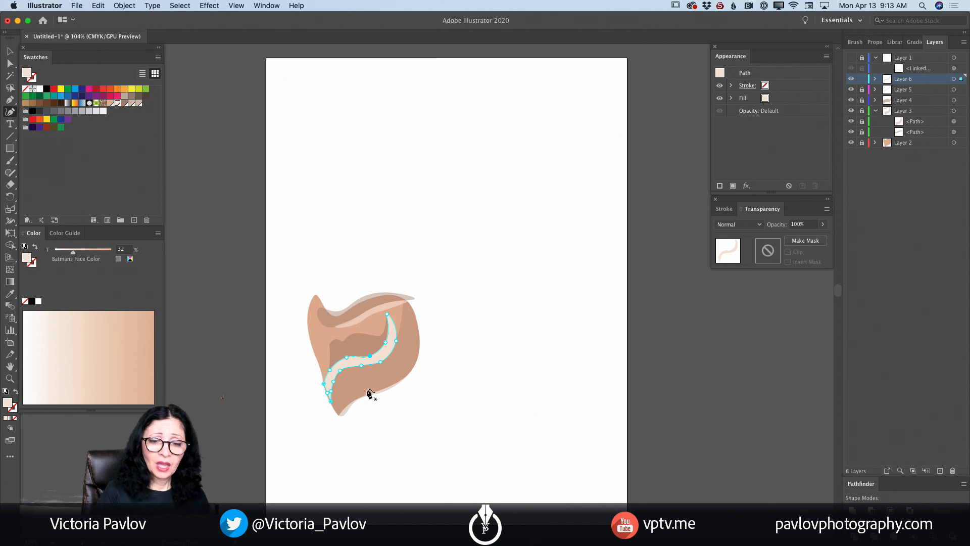
click(862, 79)
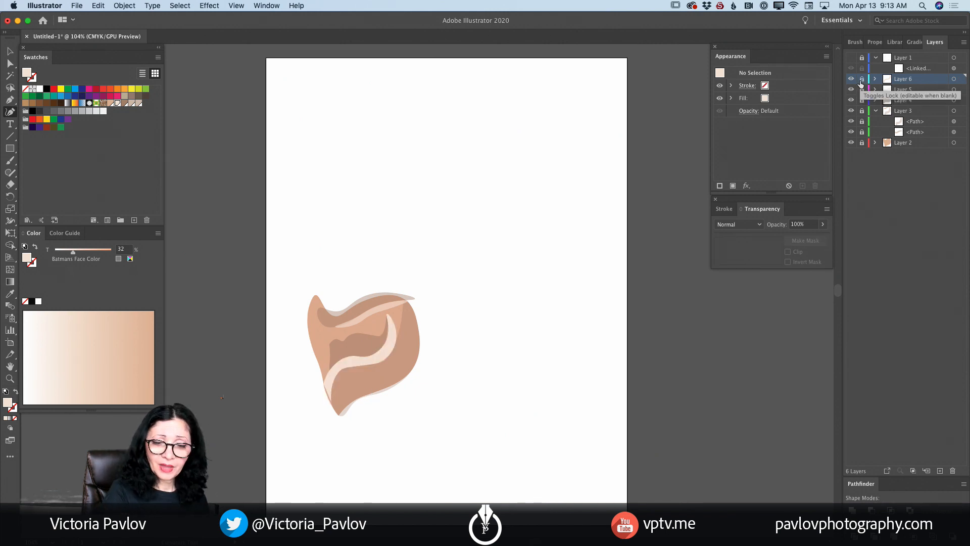
Create a new layer above Layer 6 and set the fill colour to the reddish brown AA7D6D
click(940, 471)
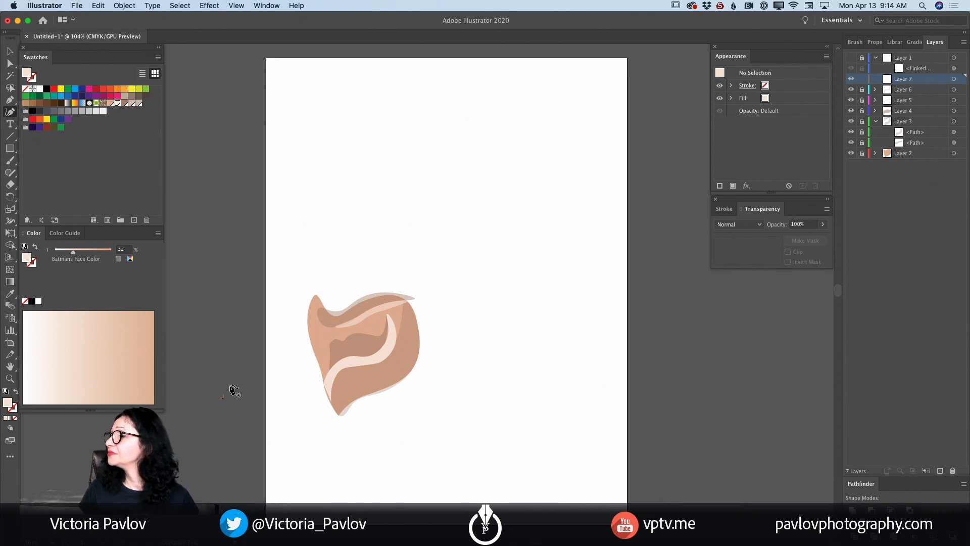
double_click(8, 404)
click(393, 246)
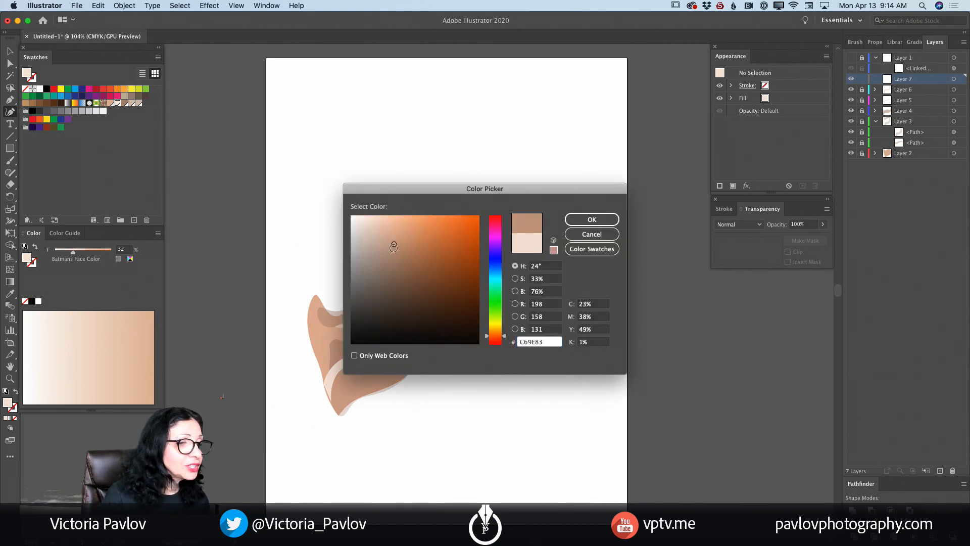
drag(394, 246, 393, 261)
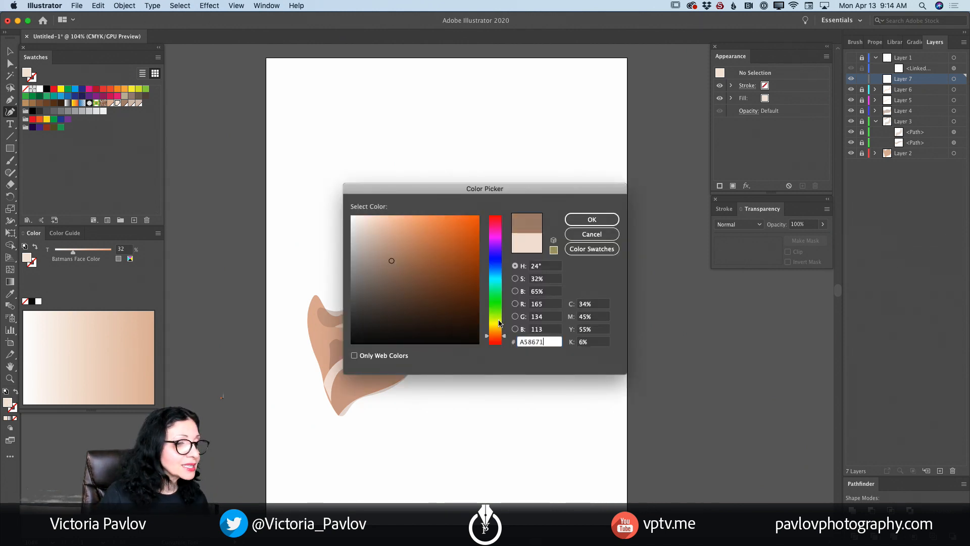
drag(503, 335, 503, 339)
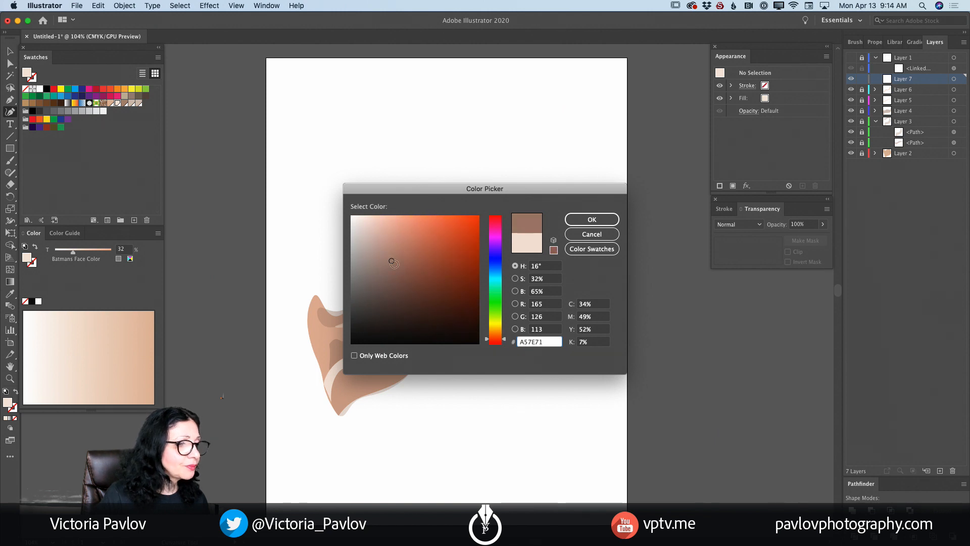
click(398, 259)
drag(398, 258, 398, 256)
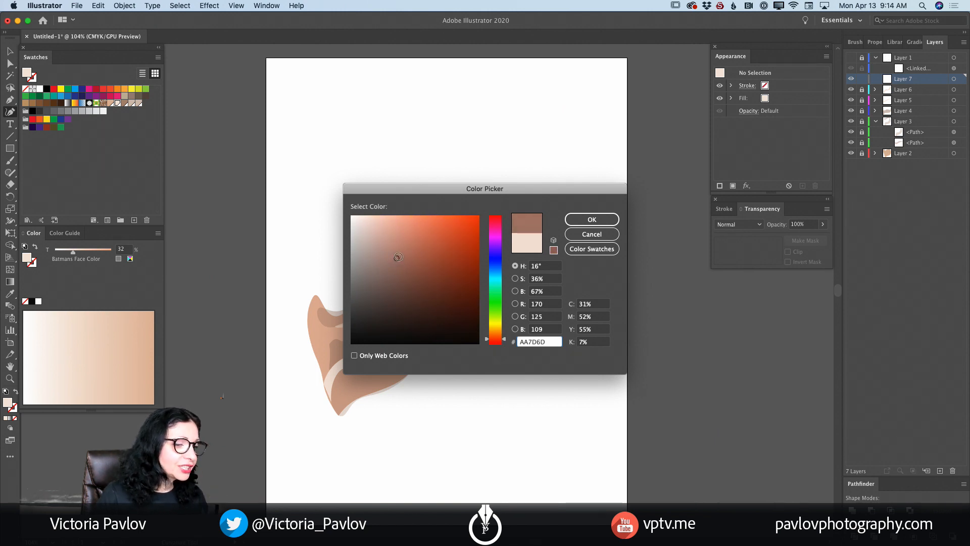
click(574, 225)
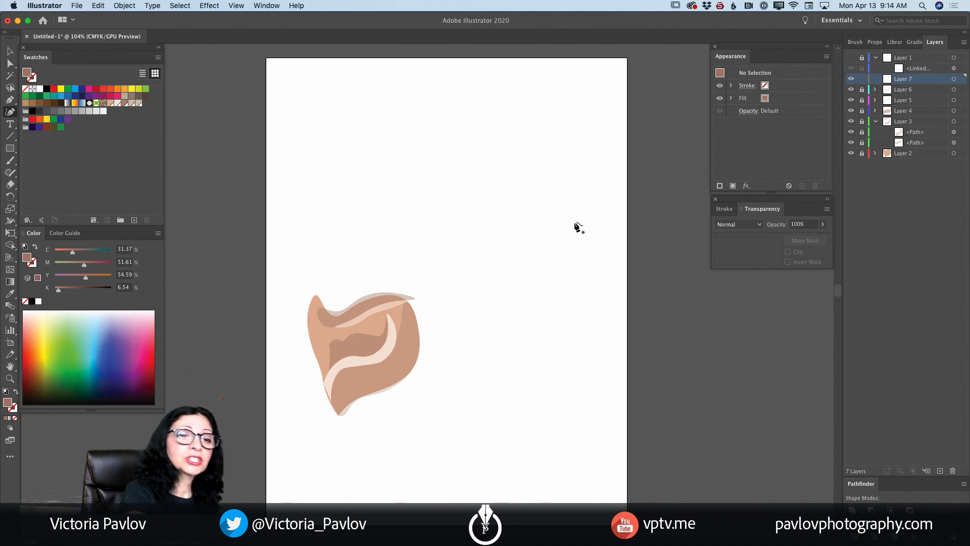
Show the sketch on Layer 1 and trace the upper lip's top edge from the front of the mouth to the rear corner
click(851, 58)
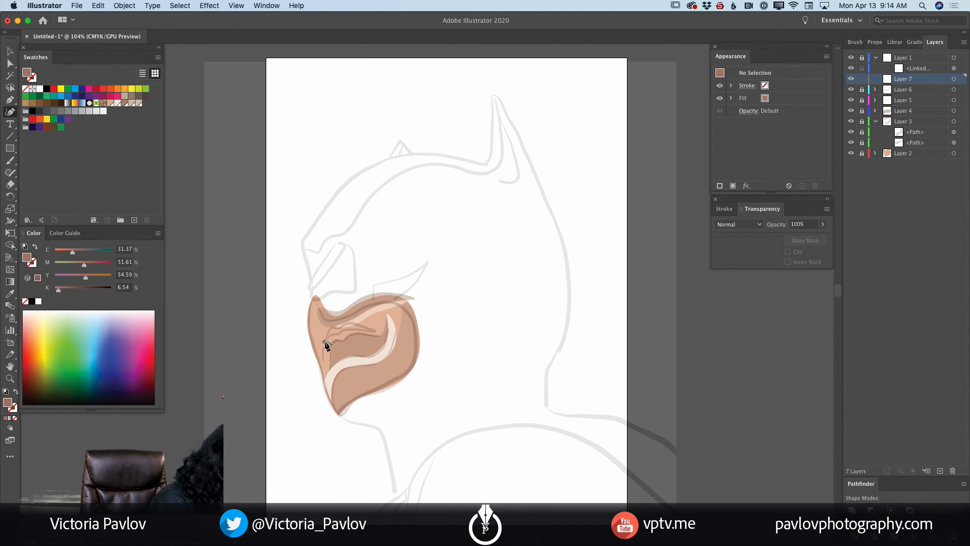
drag(325, 341, 335, 331)
click(332, 326)
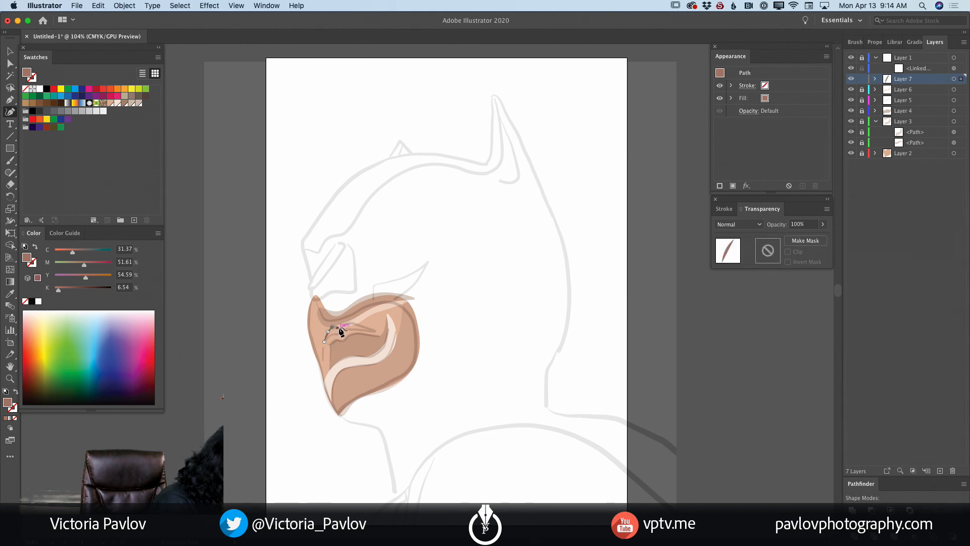
click(339, 327)
click(347, 323)
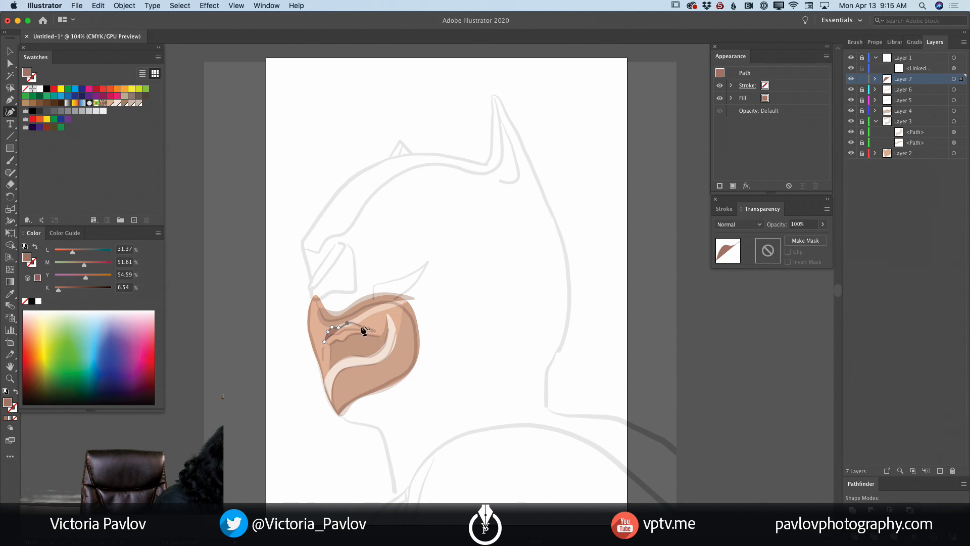
click(360, 325)
click(378, 331)
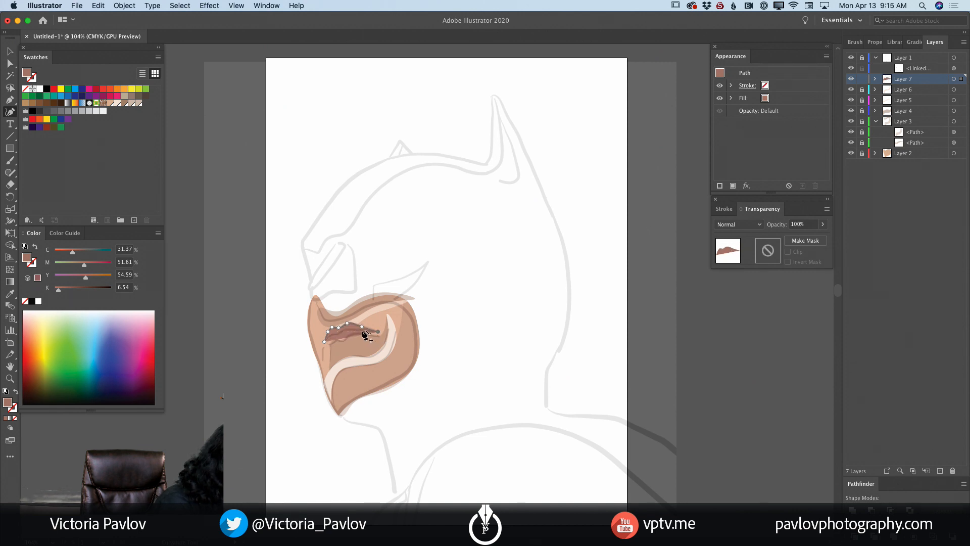
Trace the upper lip's lower edge back to the front of the mouth, close the shape and deselect it
click(359, 327)
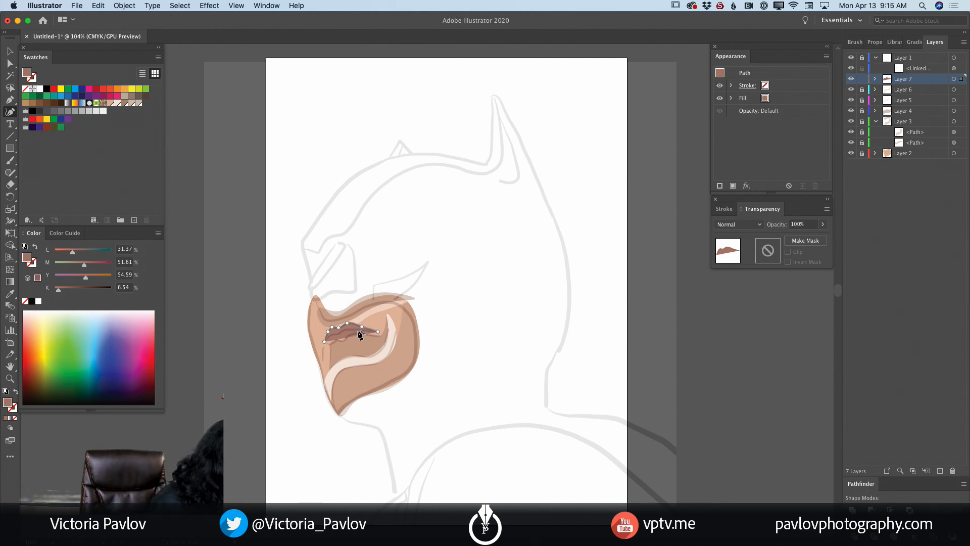
click(358, 330)
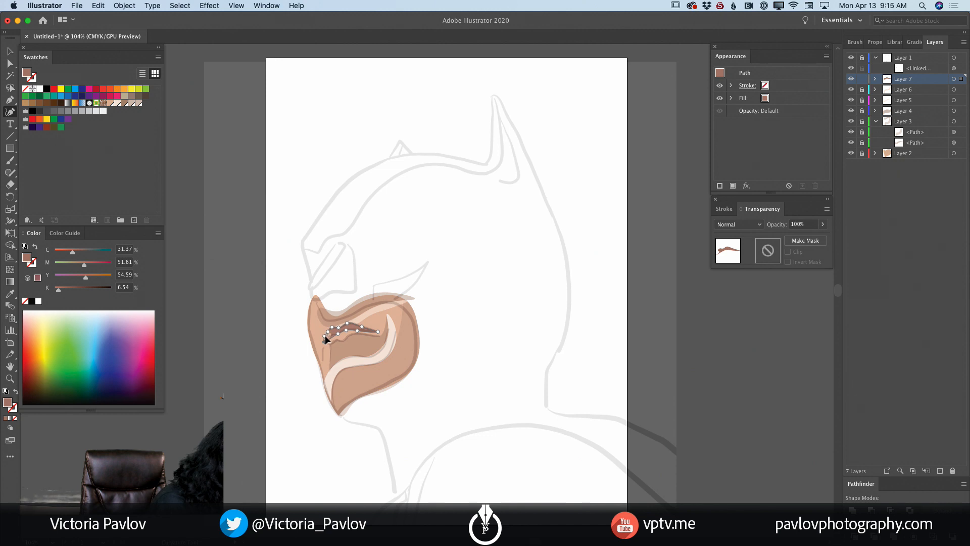
click(324, 336)
drag(338, 333, 333, 334)
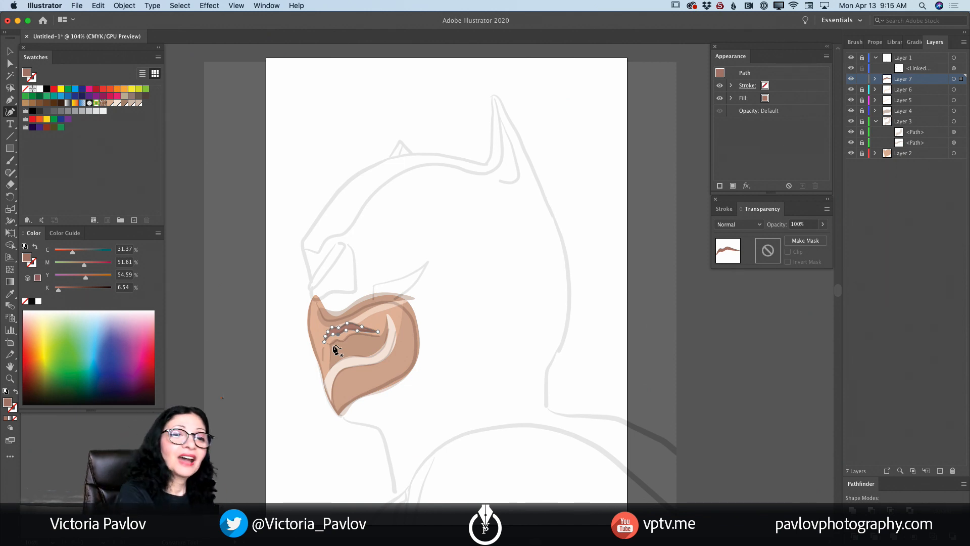
key(super+shift+a)
Create a new layer above Layer 6 and set the fill's black value to 4%
click(909, 90)
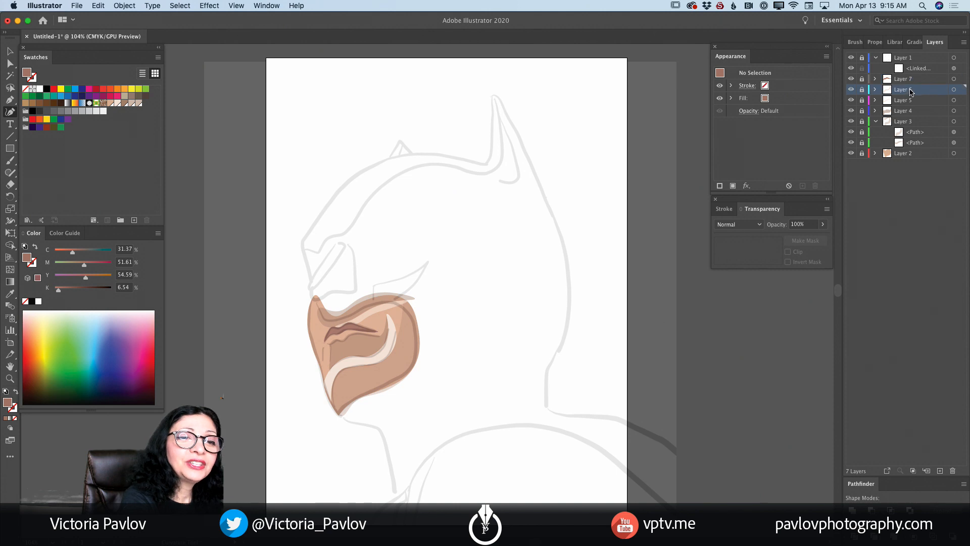
click(940, 471)
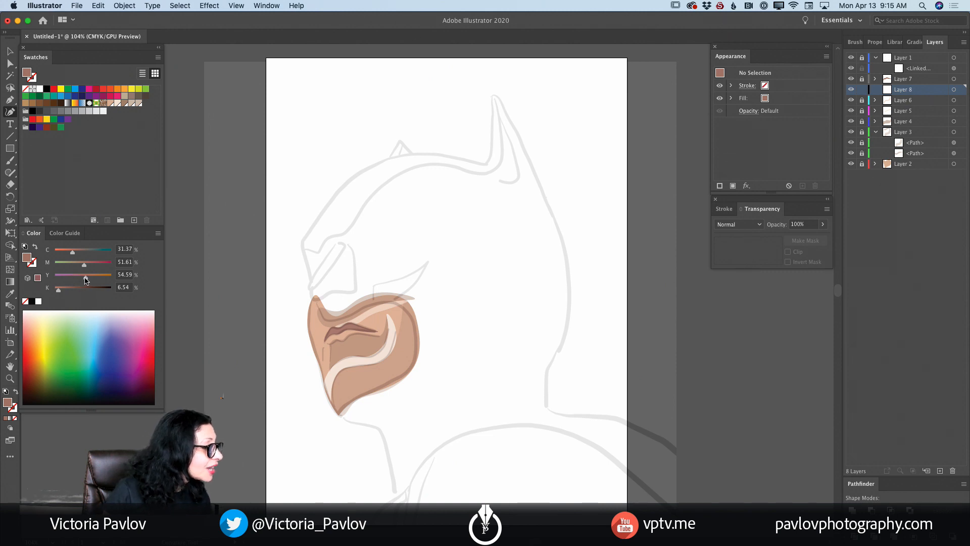
drag(58, 292, 58, 293)
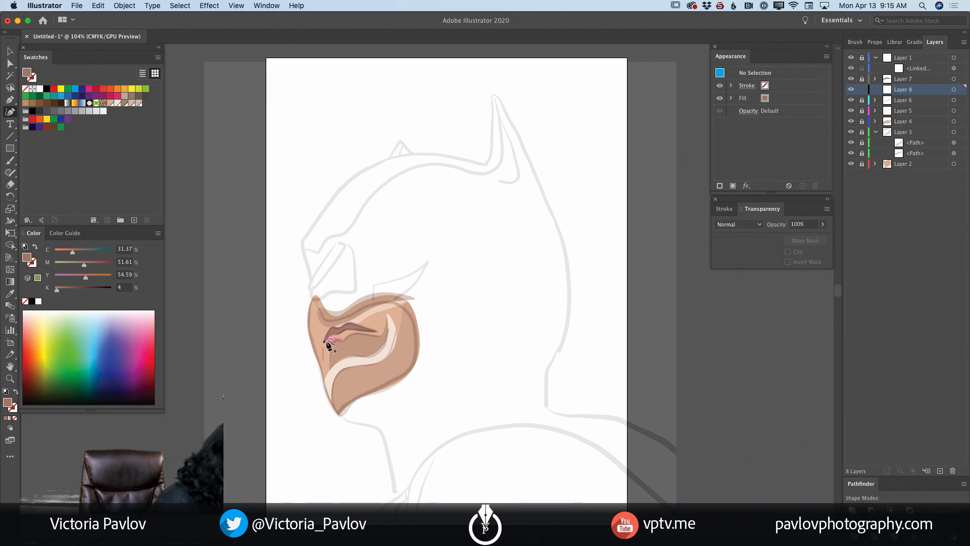
Trace the lower lip's bottom edge with the Curvature tool from the front of the mouth to its rear corner
key(z)
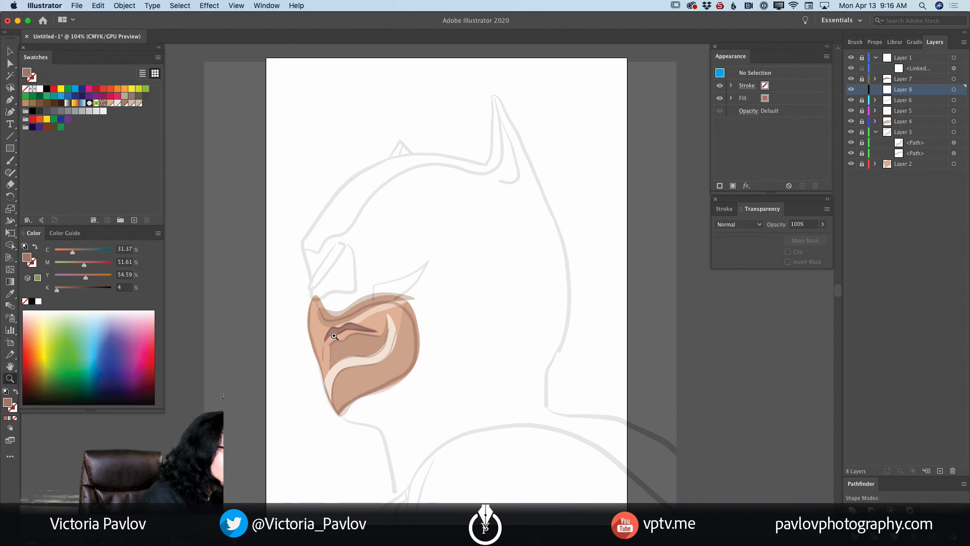
drag(334, 335, 420, 397)
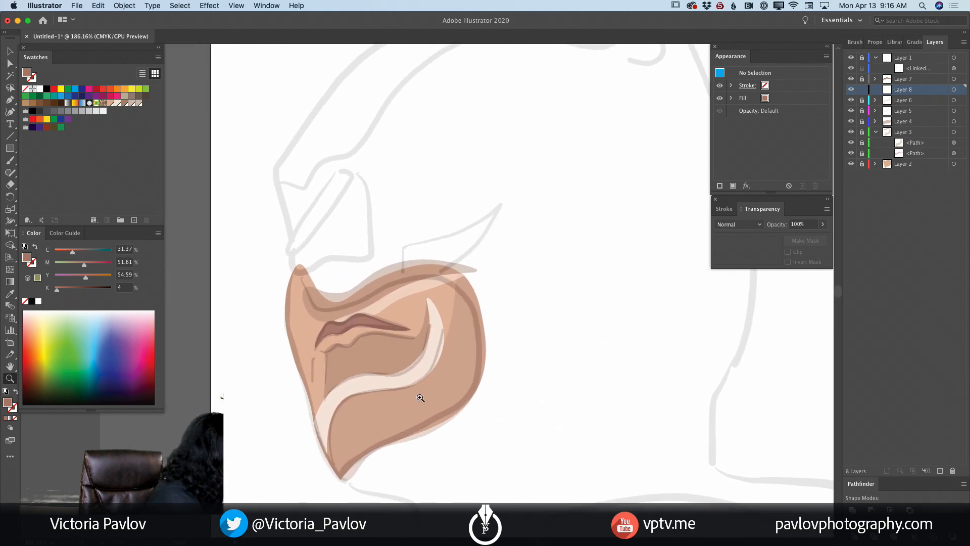
click(11, 112)
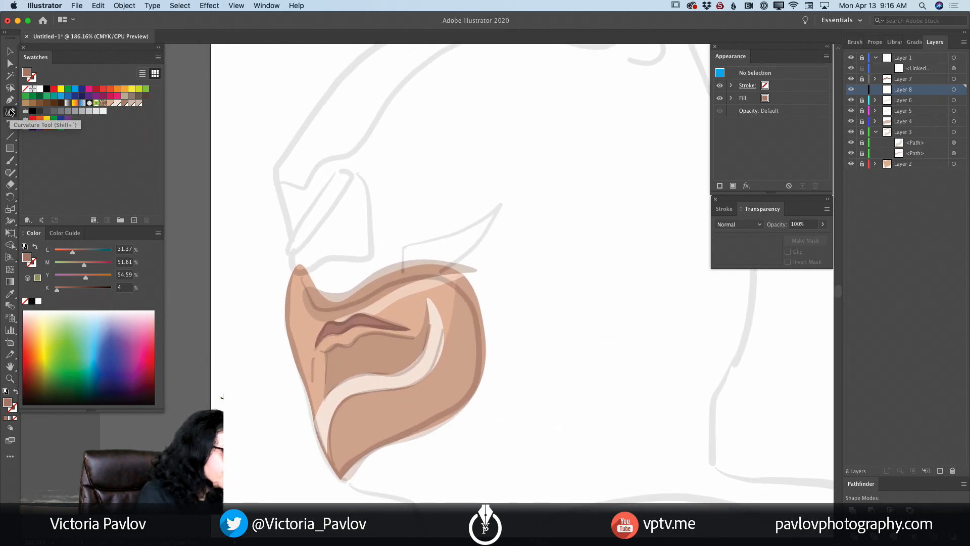
click(315, 348)
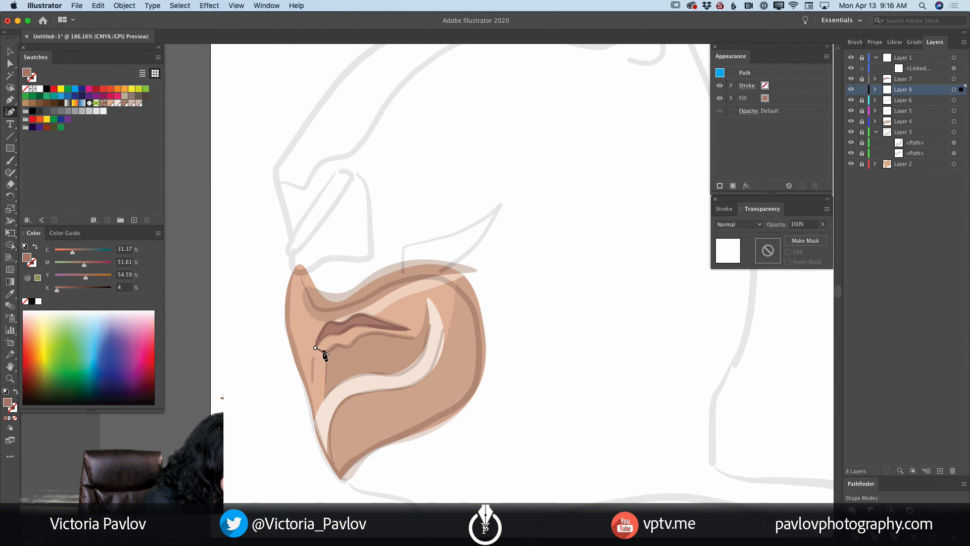
click(324, 352)
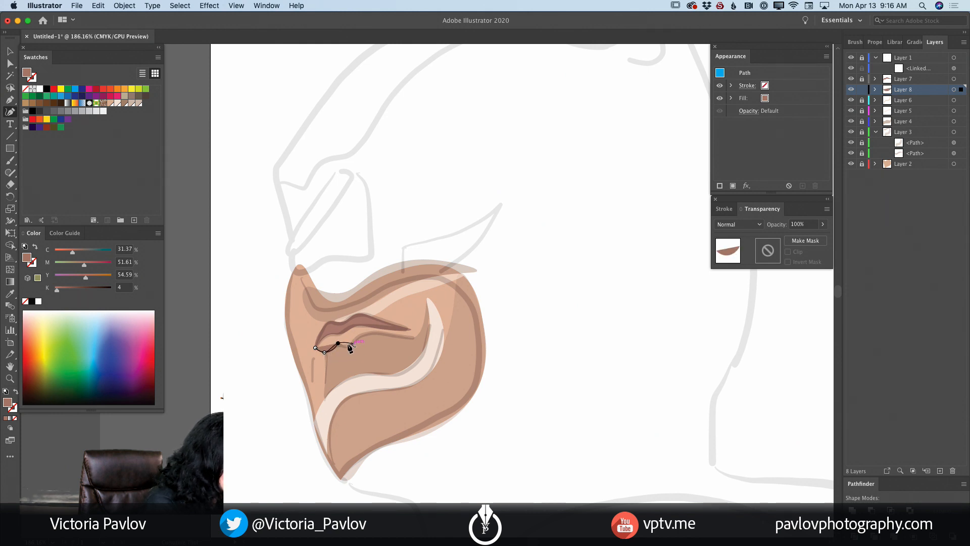
drag(336, 346, 334, 347)
click(340, 344)
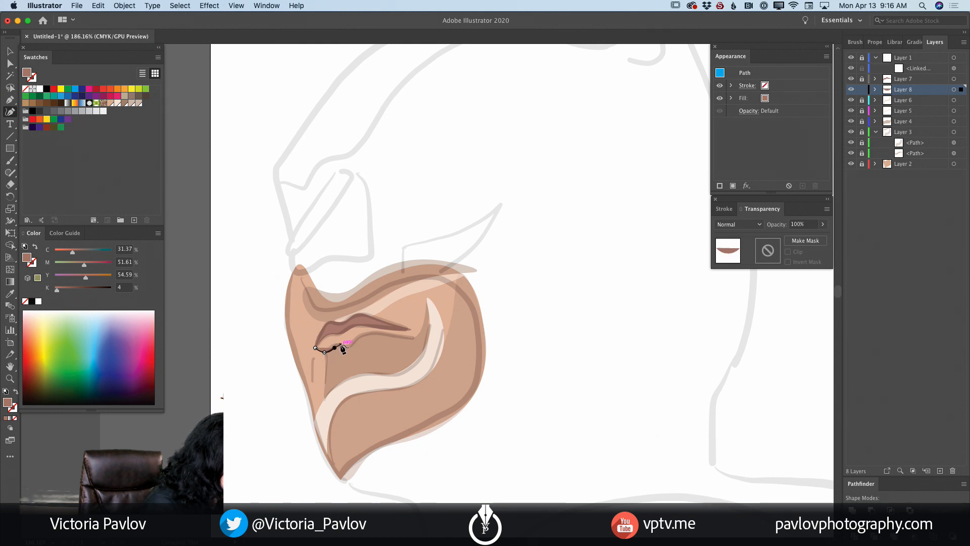
click(348, 344)
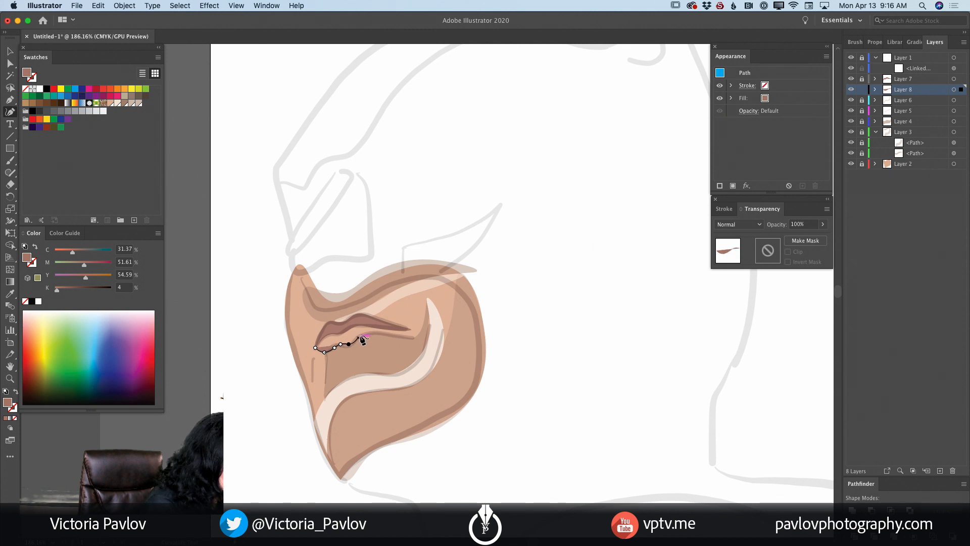
click(361, 335)
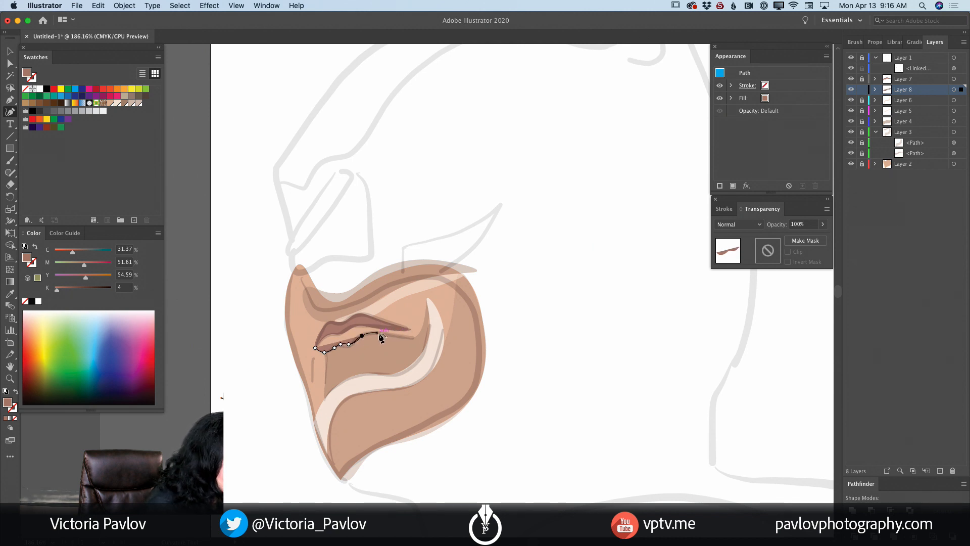
click(380, 332)
click(411, 330)
Trace the lower lip's upper edge under the upper lip back to the front and close the shape
click(379, 326)
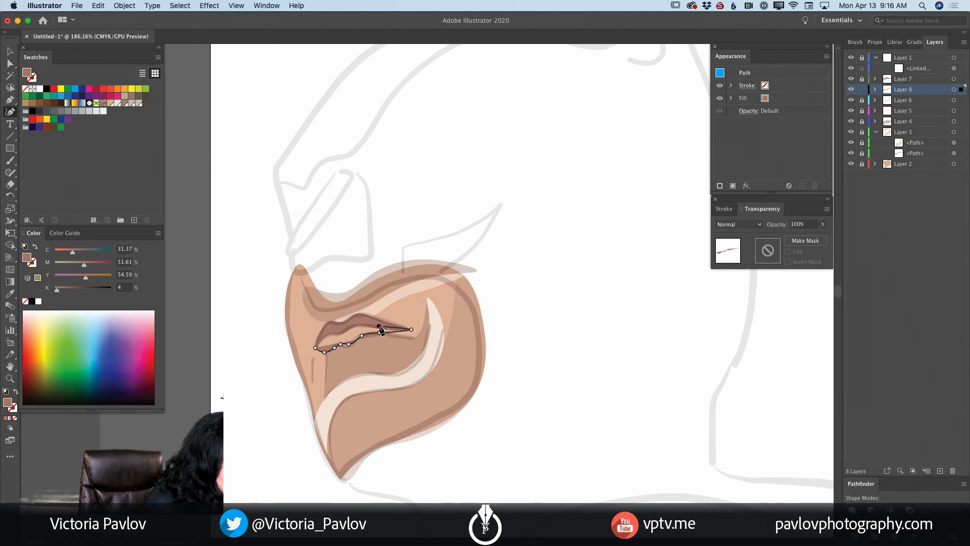
click(357, 326)
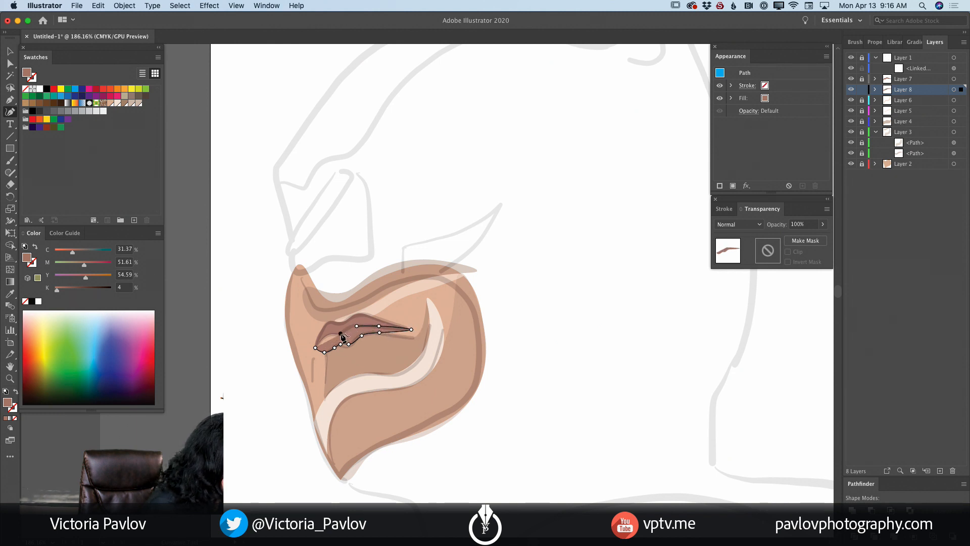
click(340, 333)
click(330, 334)
click(315, 348)
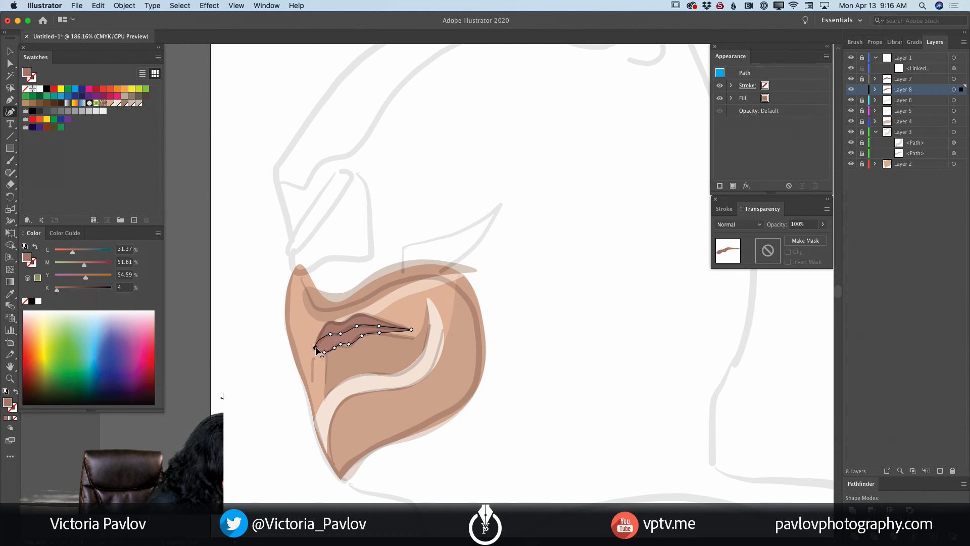
Hide the sketch layer, set the lower lip's yellow value to 67% and lock its path
click(852, 57)
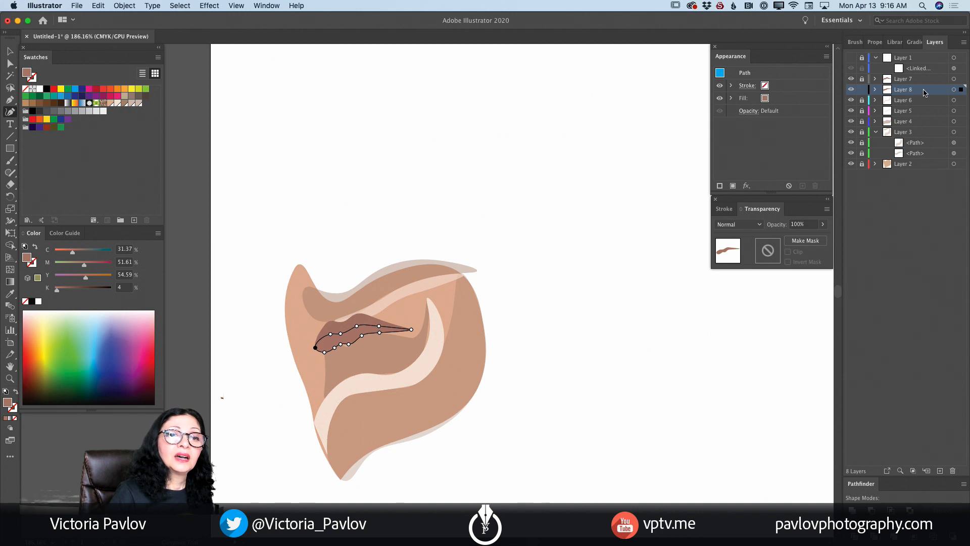
click(875, 91)
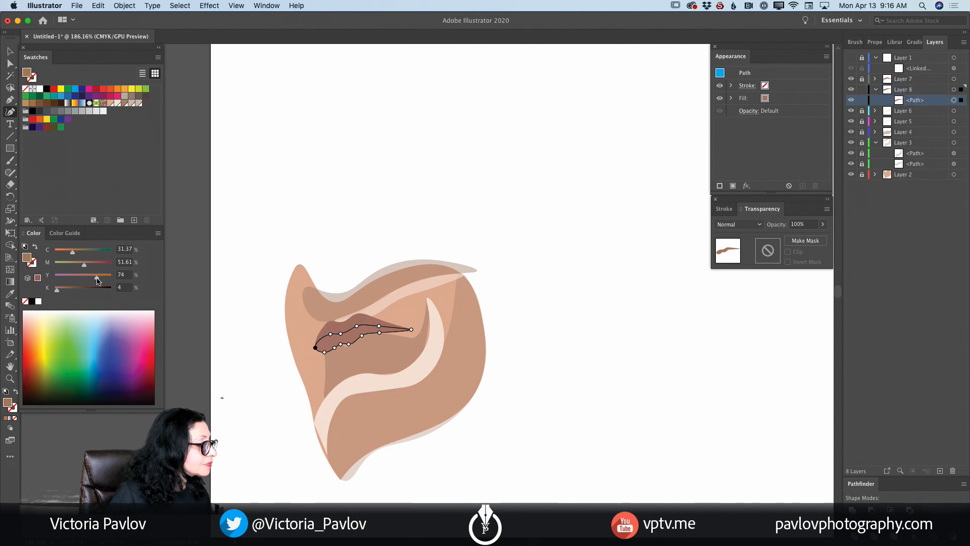
drag(85, 277, 93, 281)
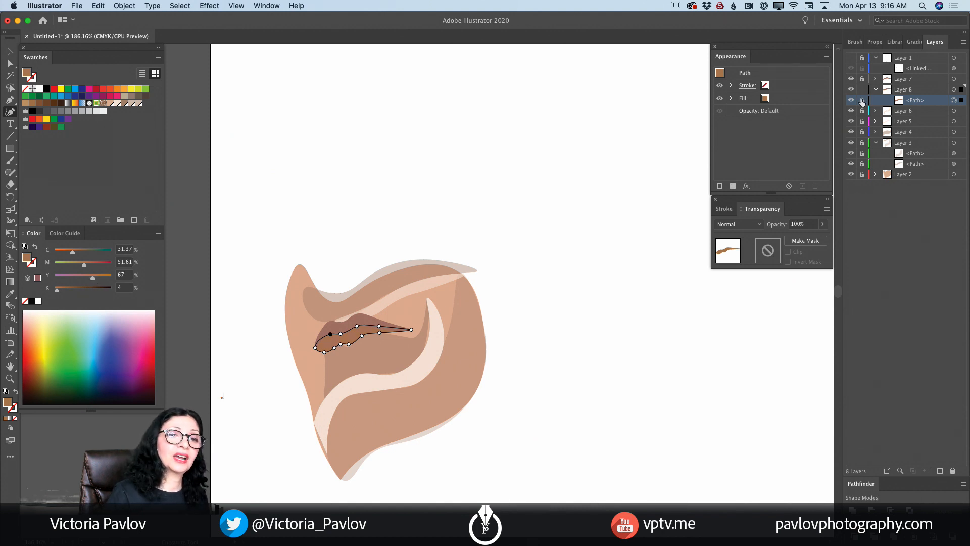
click(861, 100)
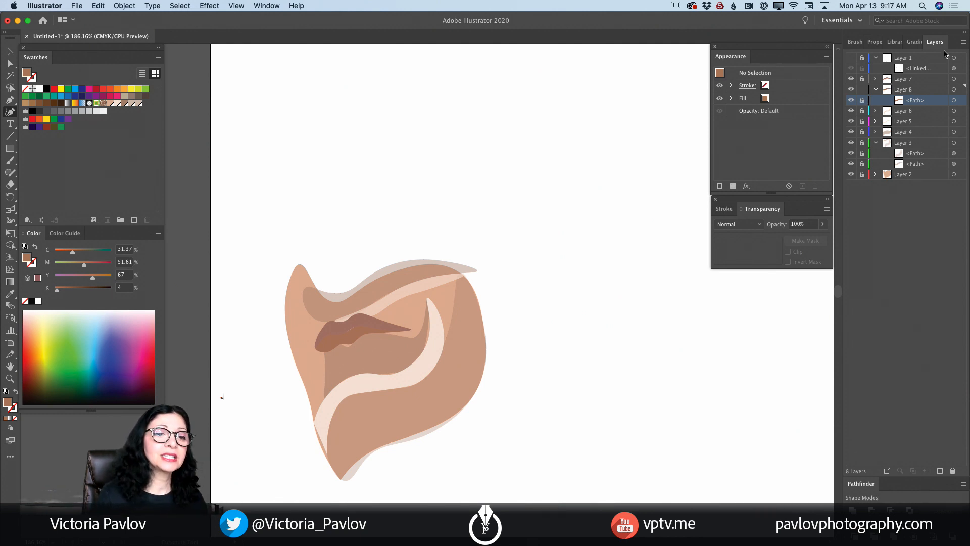
Create a new layer above Layer 7 and set the fill to the dark brown swatch C=40 M=70 Y=100 K=50
click(914, 81)
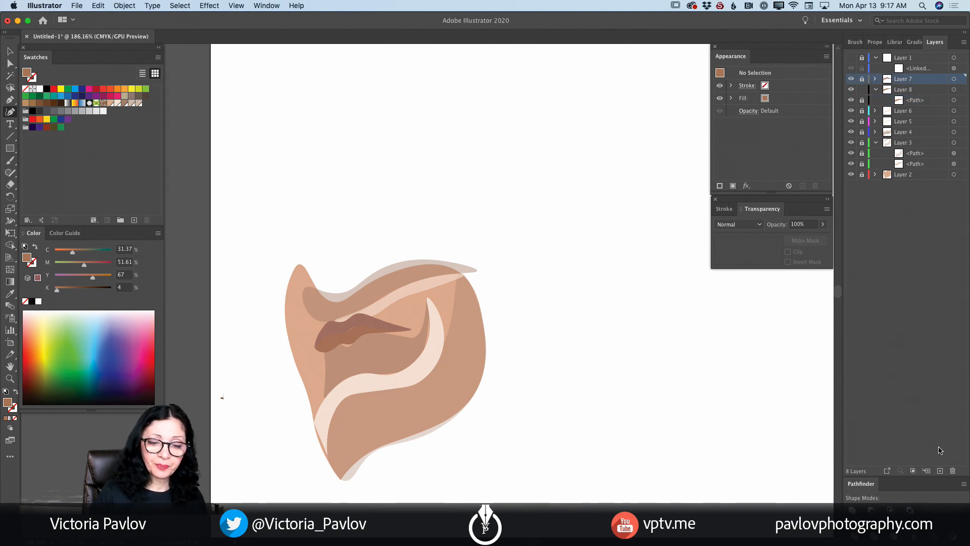
click(940, 470)
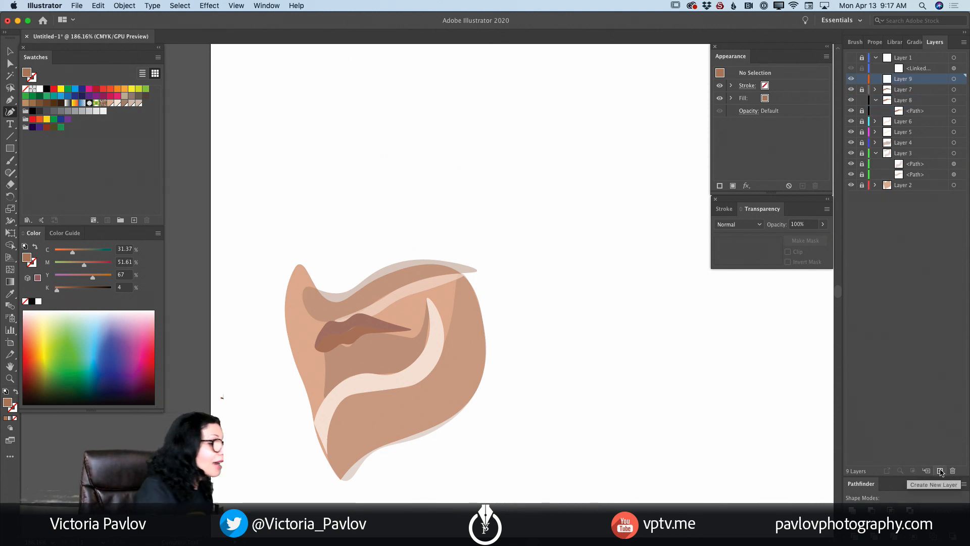
click(54, 103)
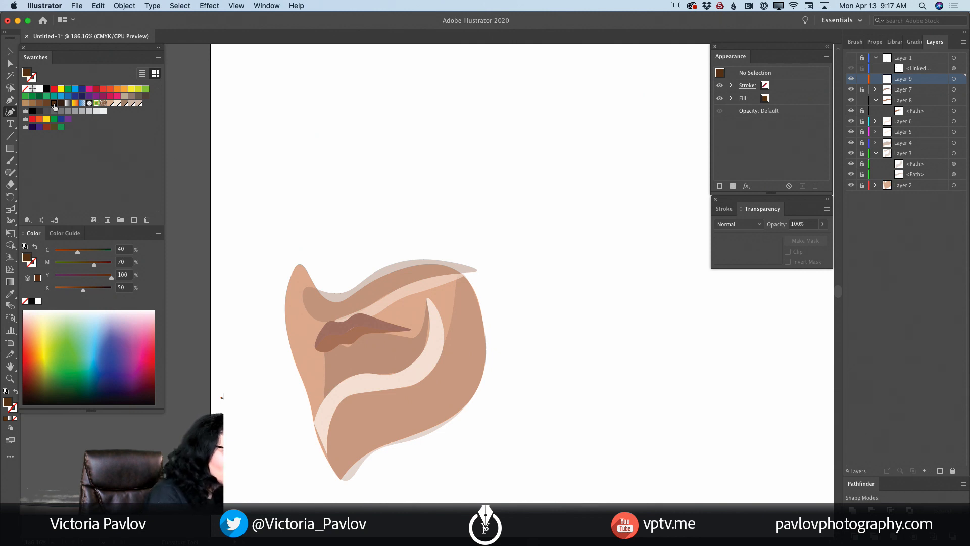
Trace the dark mouth line's lower edge between the lips from the front to the rear corner
click(315, 347)
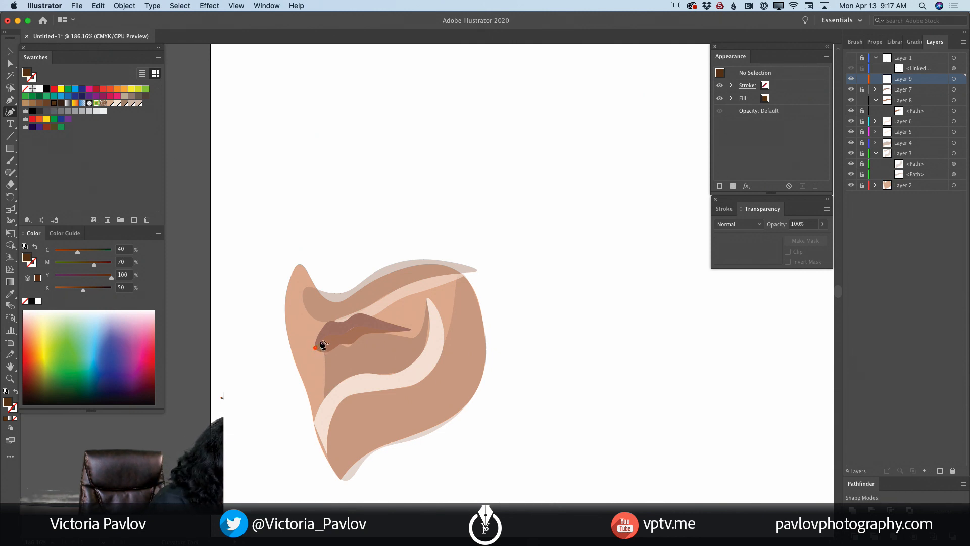
click(325, 336)
click(339, 334)
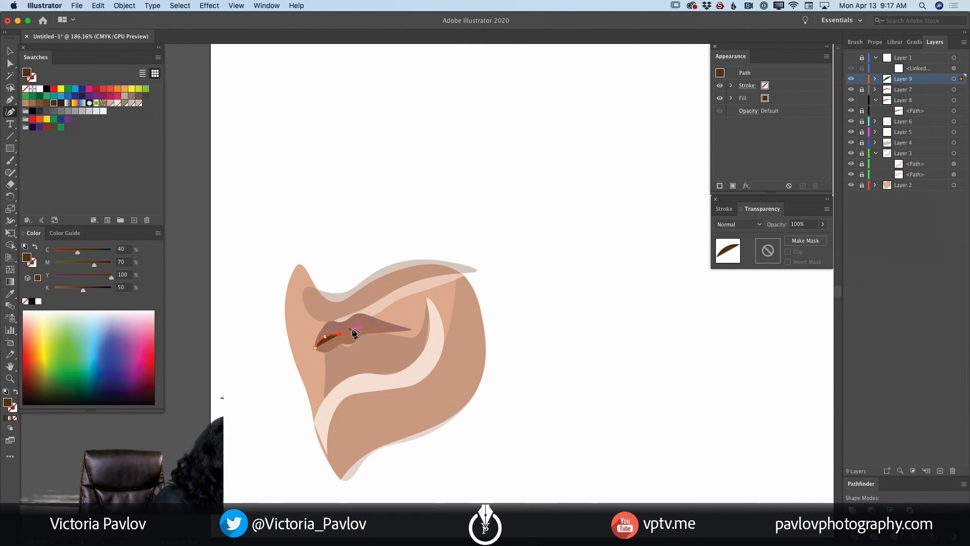
click(352, 328)
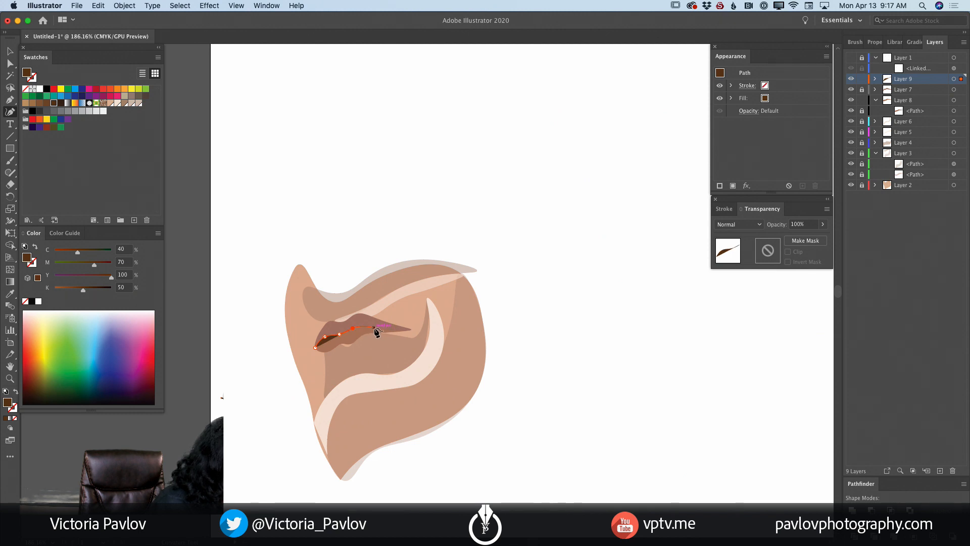
click(374, 327)
click(411, 329)
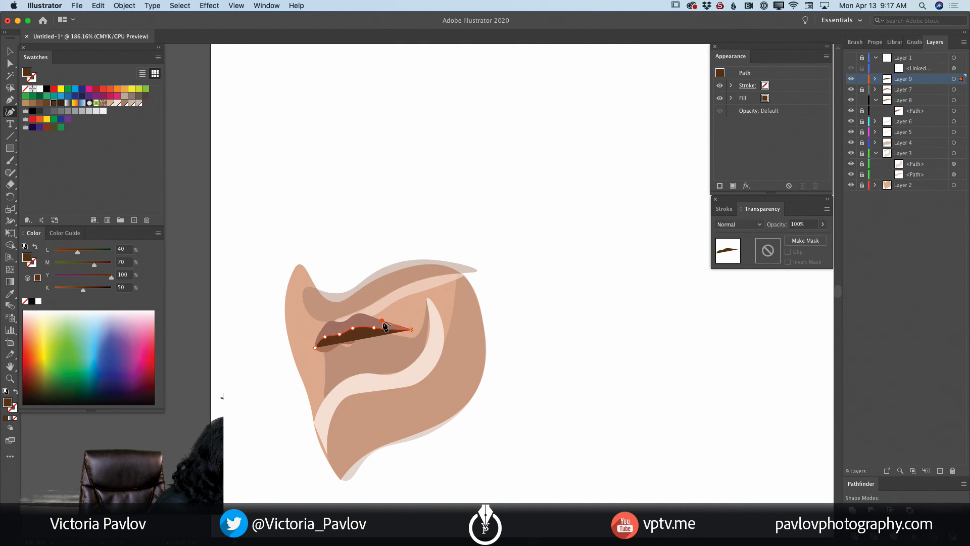
Trace the dark mouth line's upper edge from the rear corner back to the front and close the shape
click(382, 321)
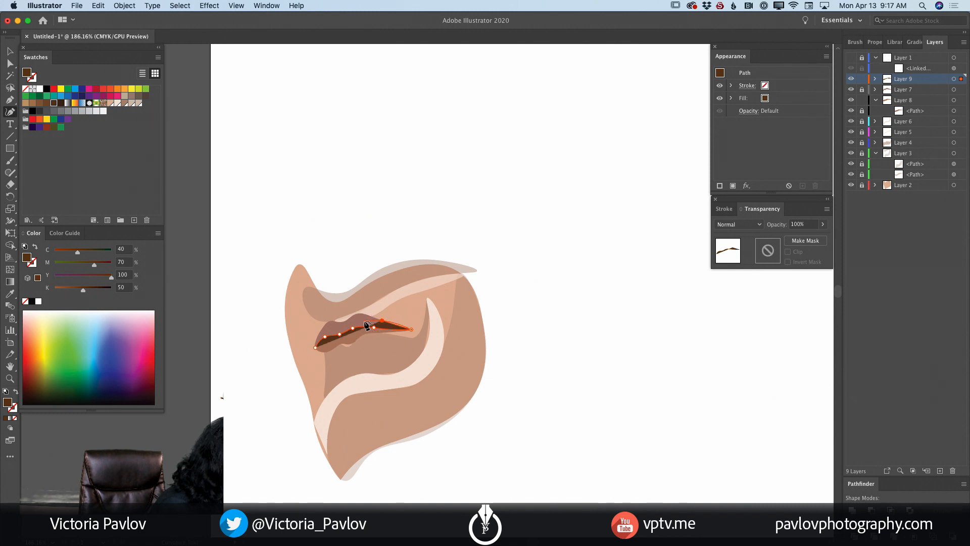
click(364, 321)
click(353, 328)
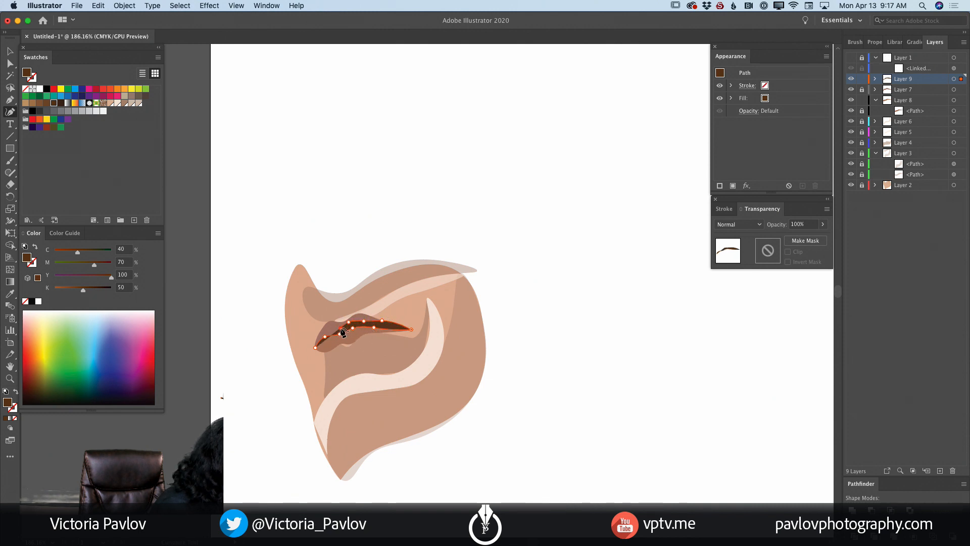
click(324, 328)
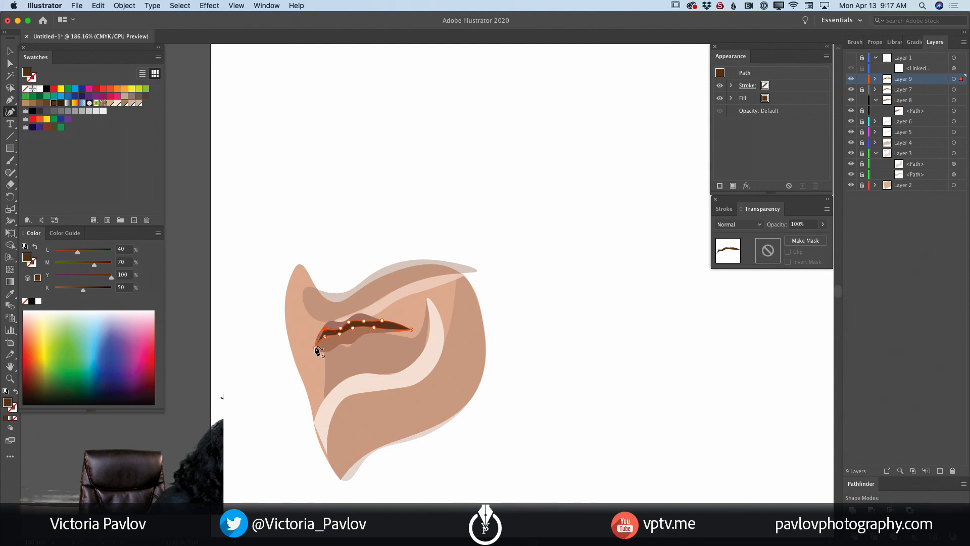
click(316, 348)
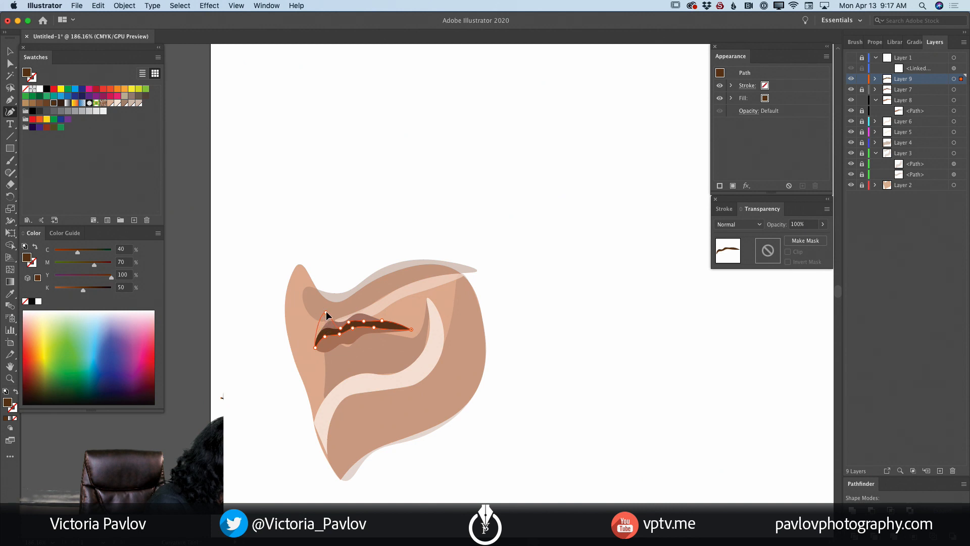
Move the anchor points along the mouth line's upper edge down to thin the shape, and lock Layer 9
click(340, 333)
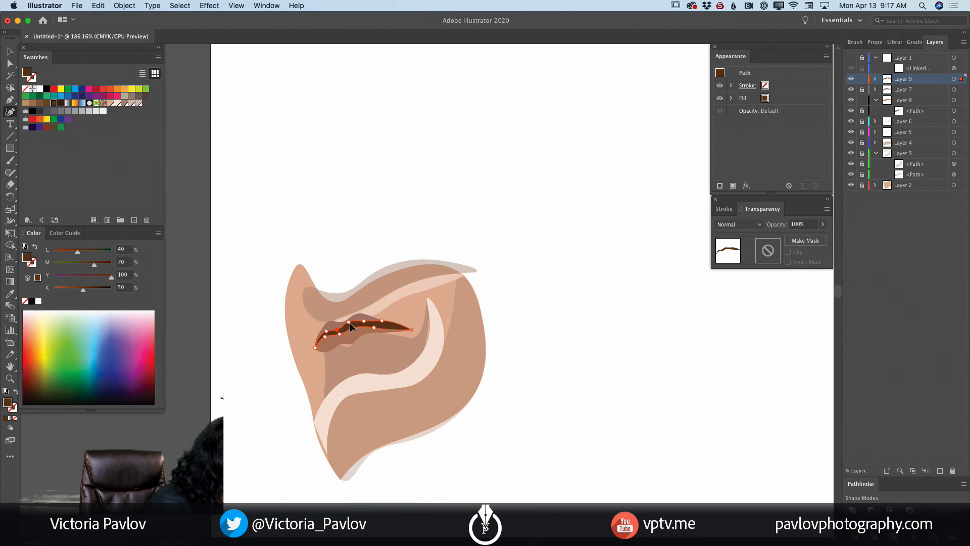
drag(349, 322, 393, 328)
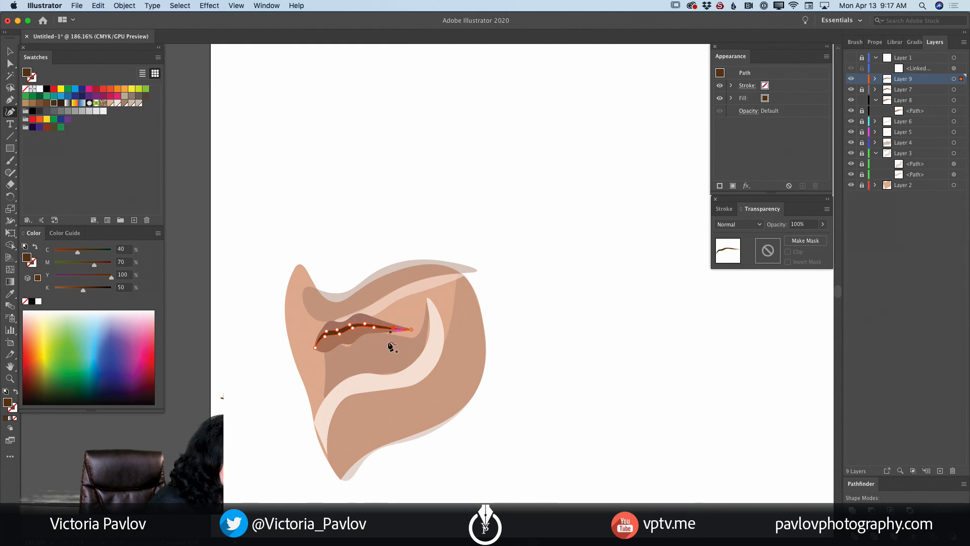
click(861, 79)
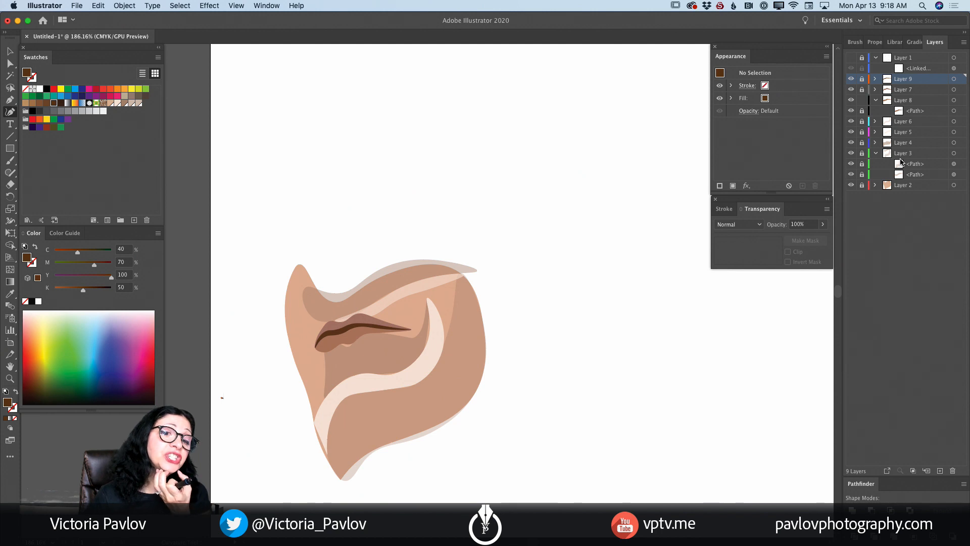
Check Layers 3 and 6 by toggling their visibility, then unlock Layer 6 and select its chin highlight path
click(849, 154)
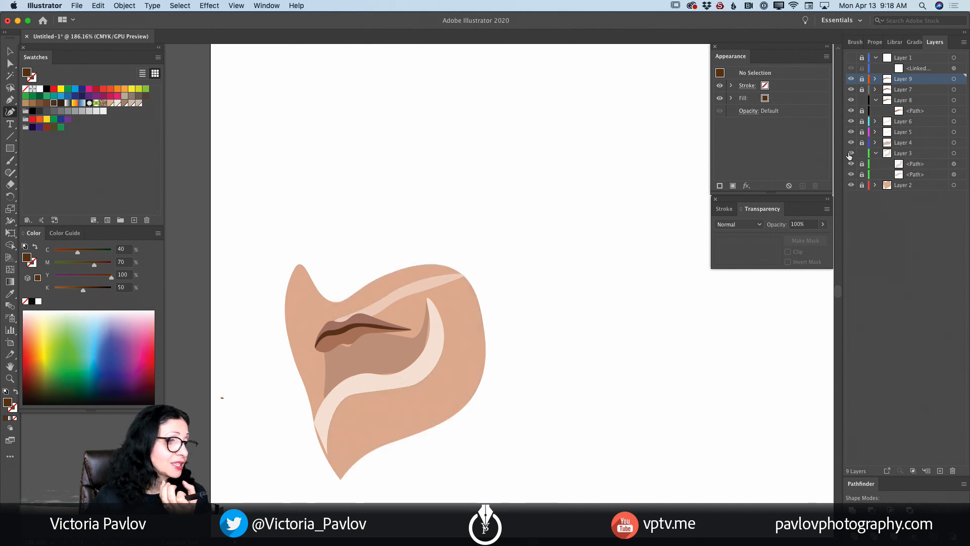
click(850, 155)
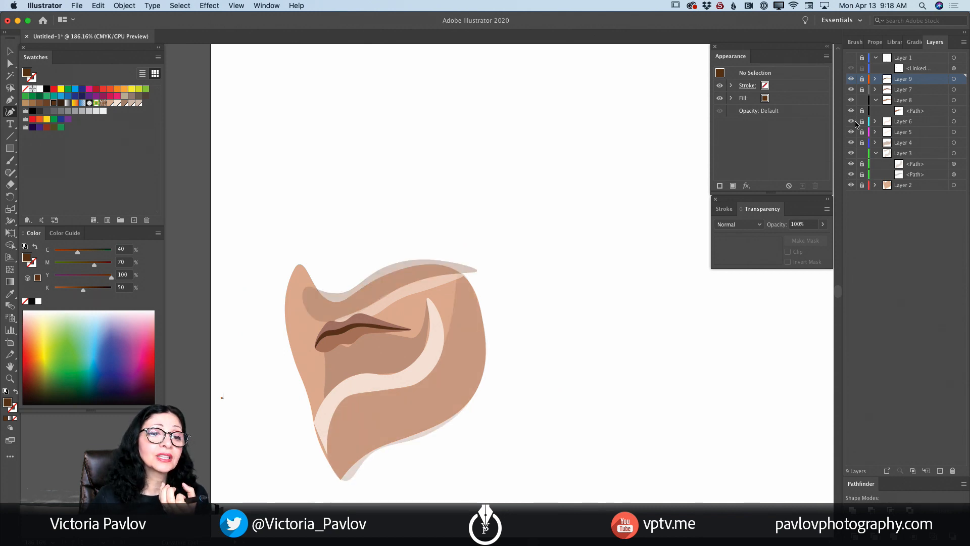
click(852, 121)
click(852, 121)
click(862, 122)
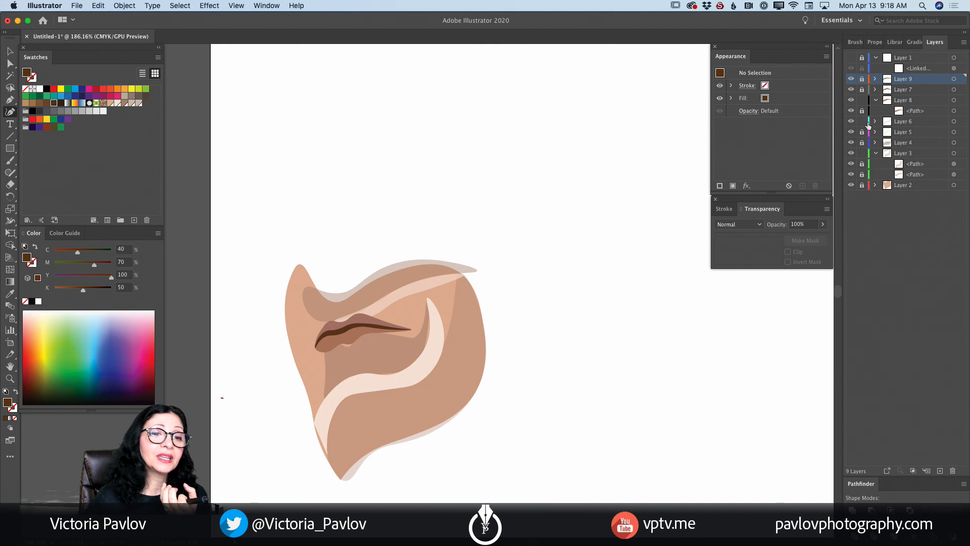
click(905, 124)
click(875, 123)
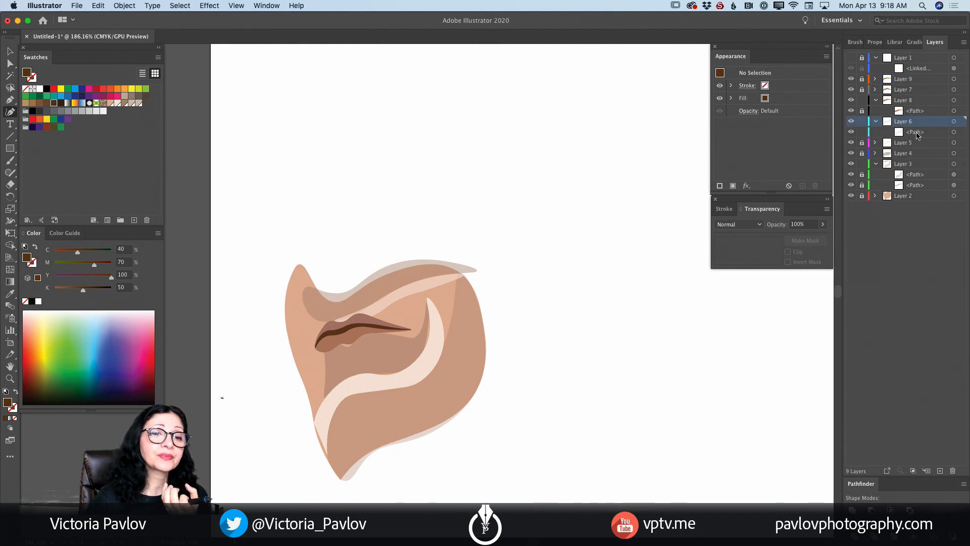
click(916, 134)
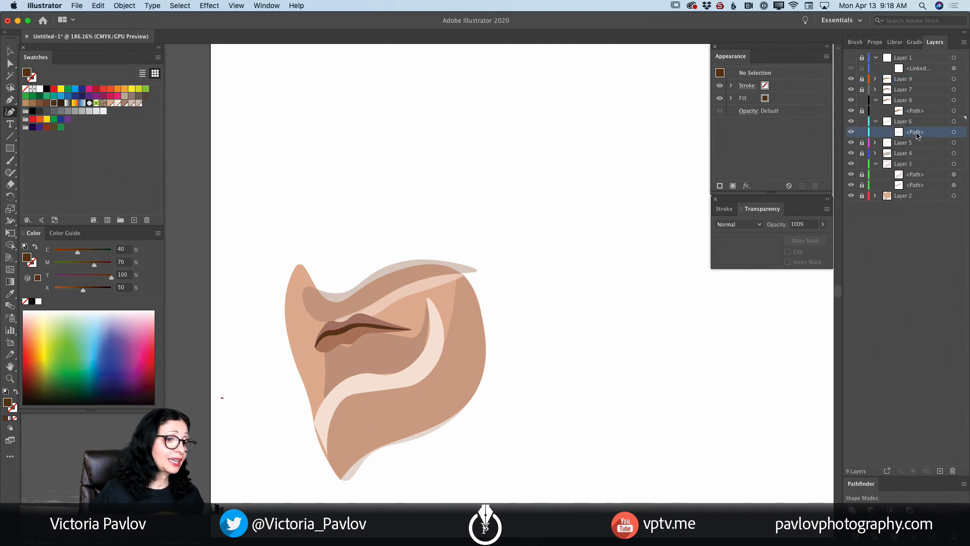
click(955, 132)
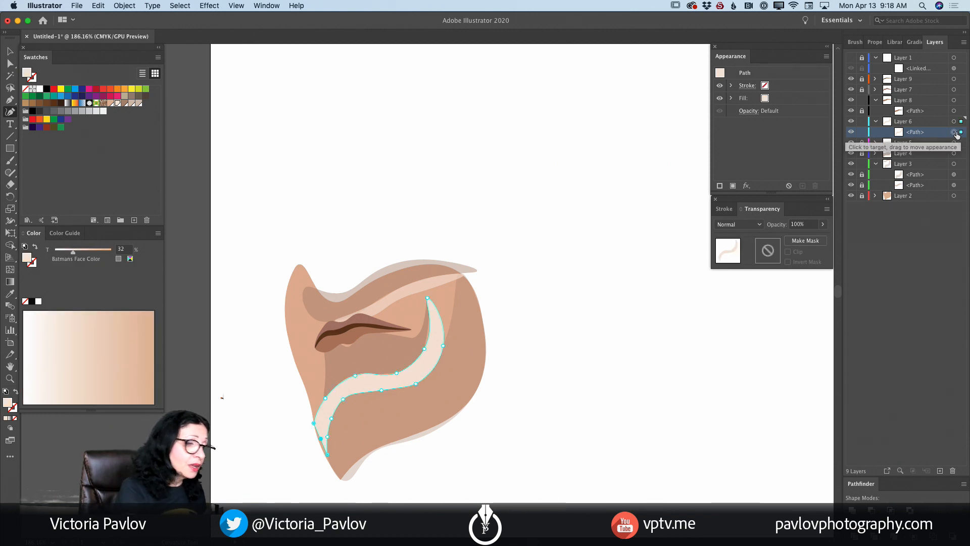
Reshape the chin highlight's inner curve behind the mouth and set its opacity to 61%
click(420, 349)
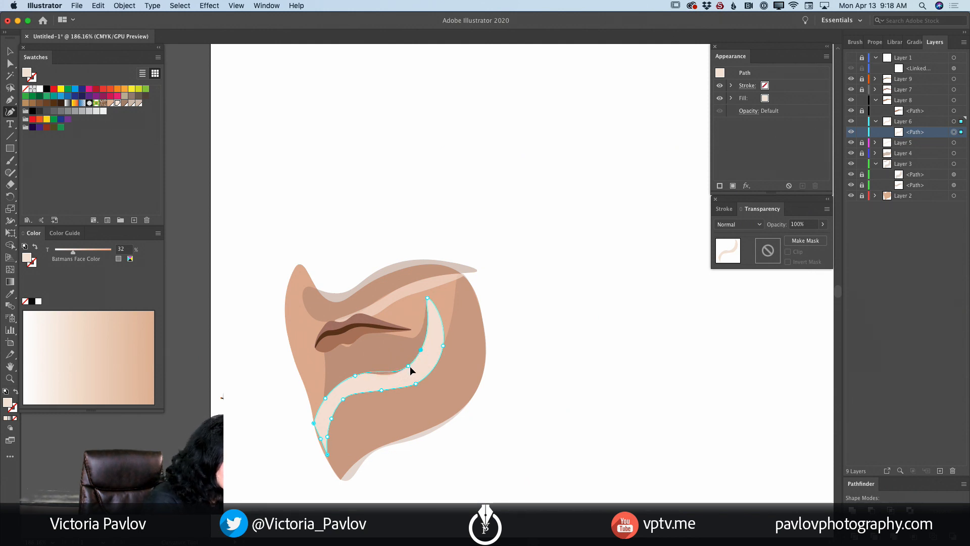
click(410, 365)
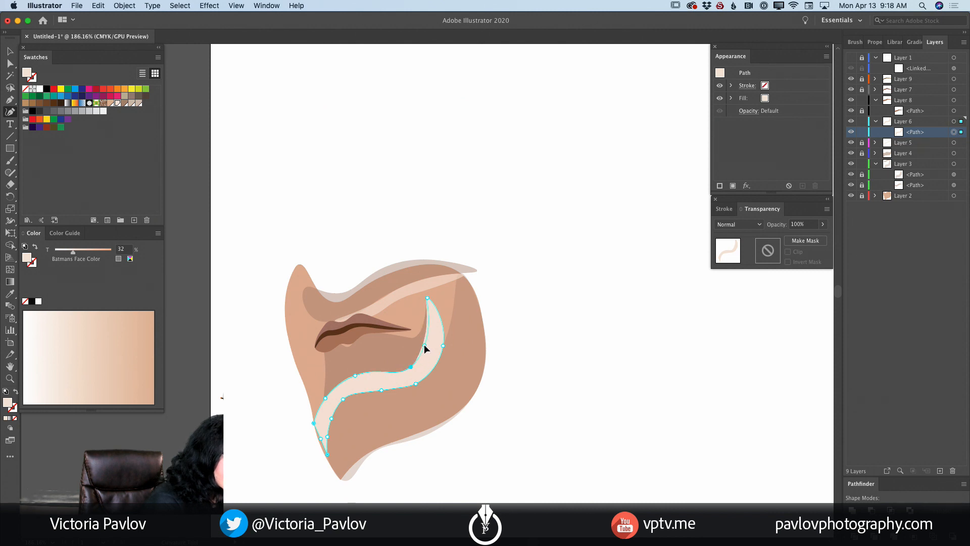
click(424, 345)
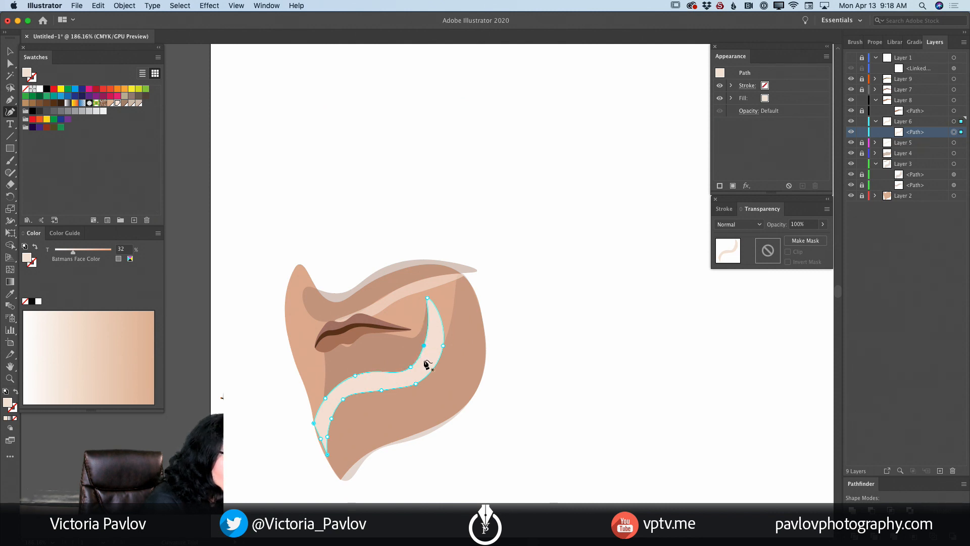
click(822, 224)
drag(822, 236, 808, 237)
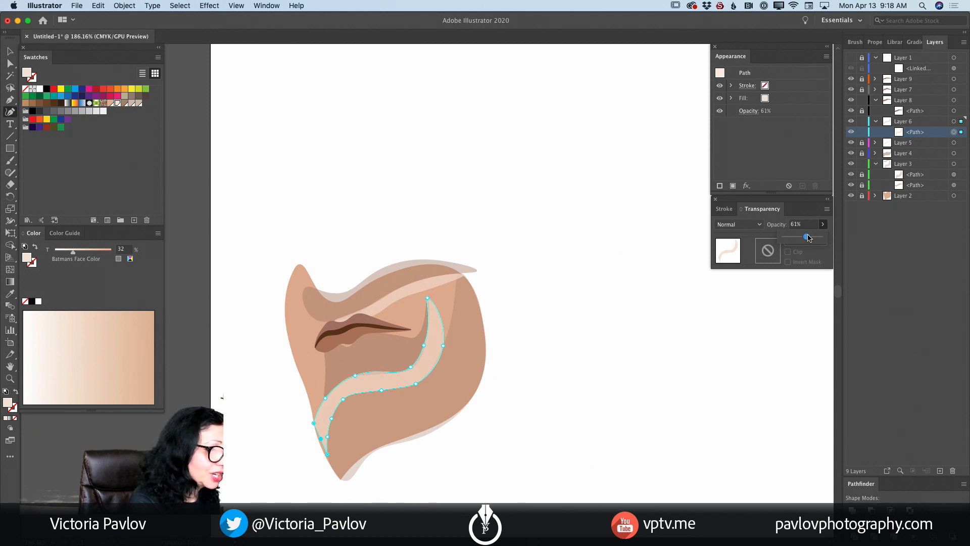
Refine the chin highlight by narrowing its rear upper part and adjusting its front tip, then lock the path
click(347, 378)
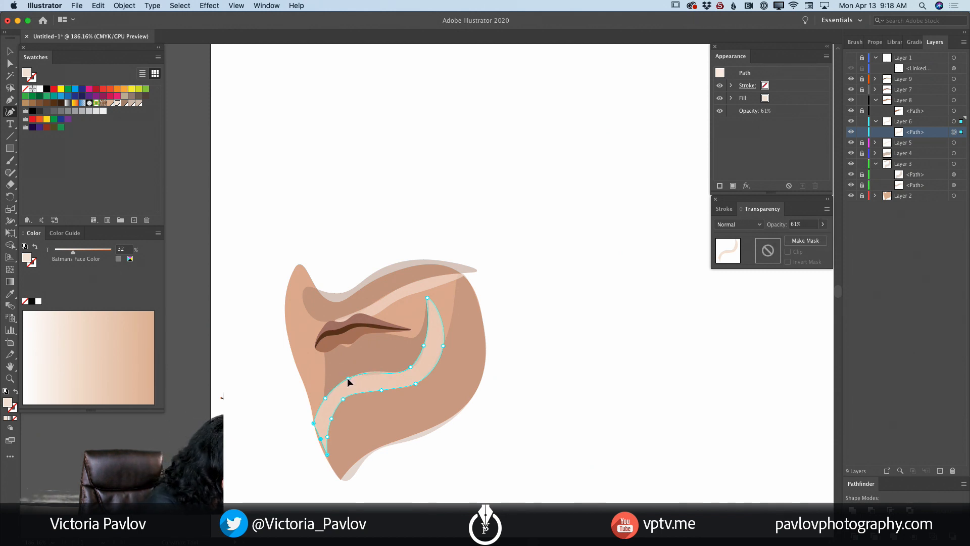
click(422, 350)
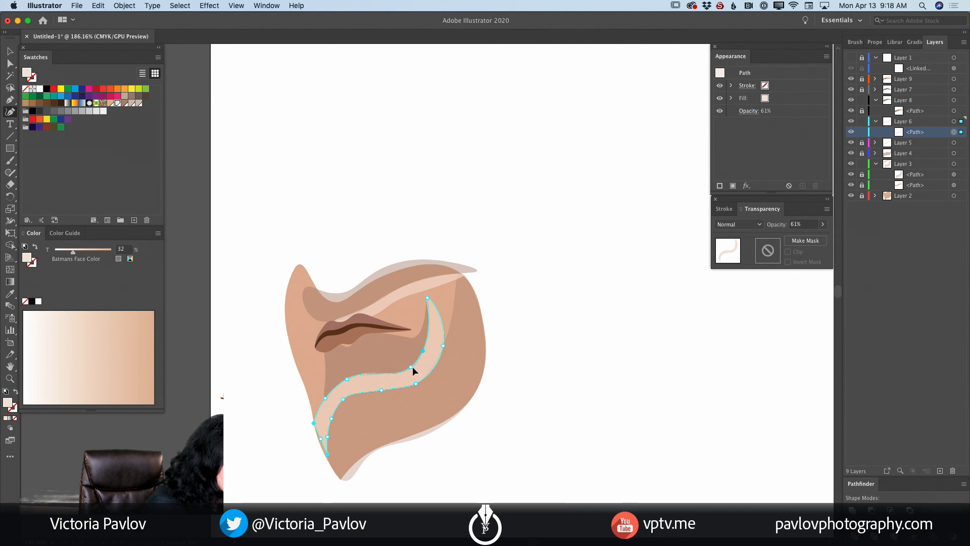
click(435, 336)
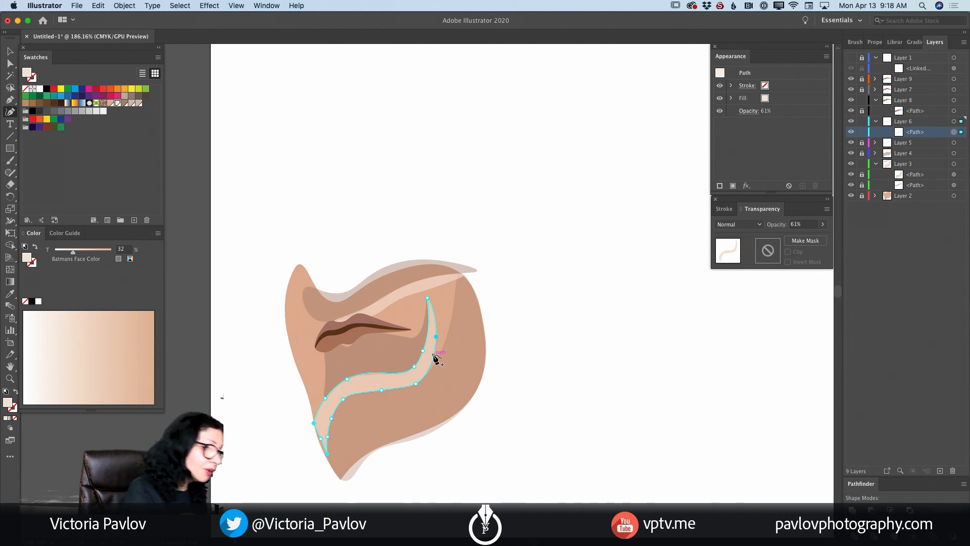
click(319, 443)
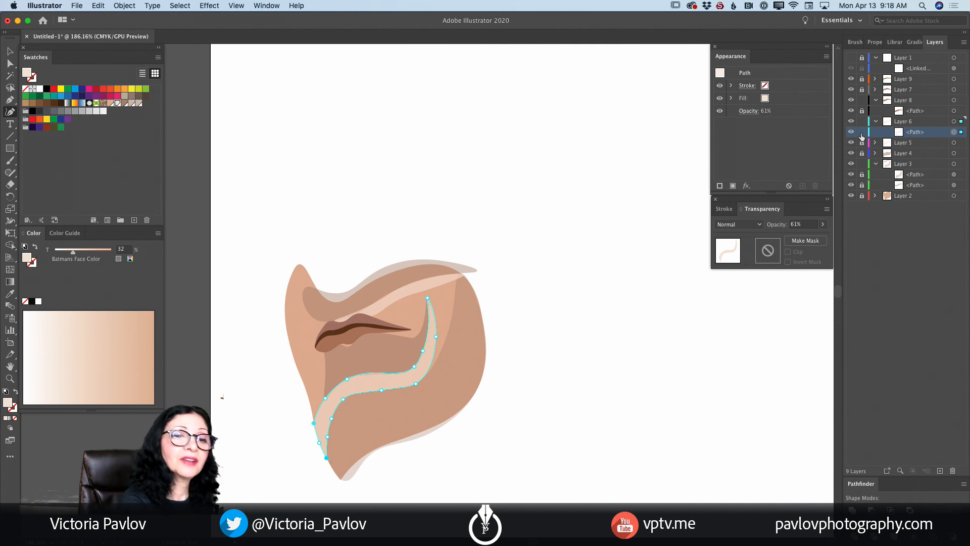
click(861, 134)
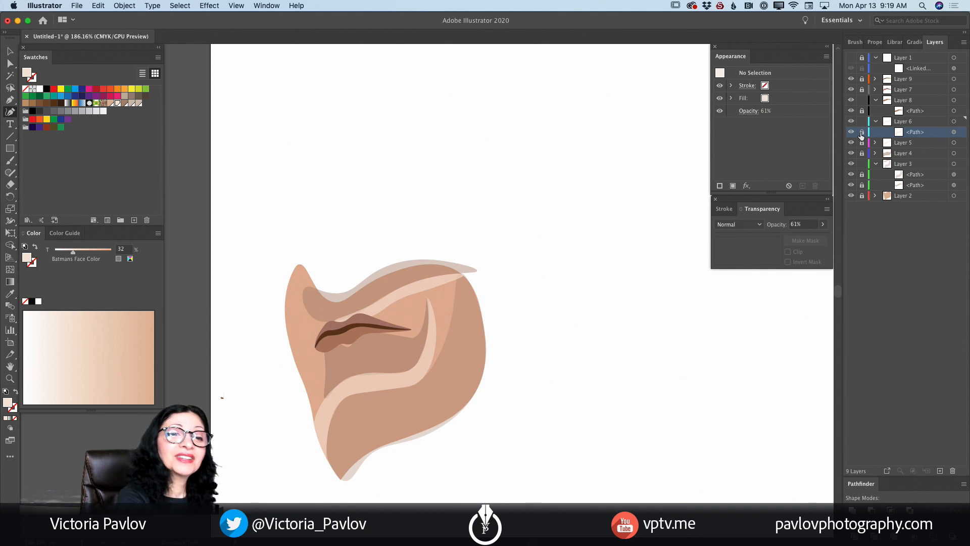
Create a new layer above Layer 9 and show the sketch layer with the whole cowl in view
click(916, 79)
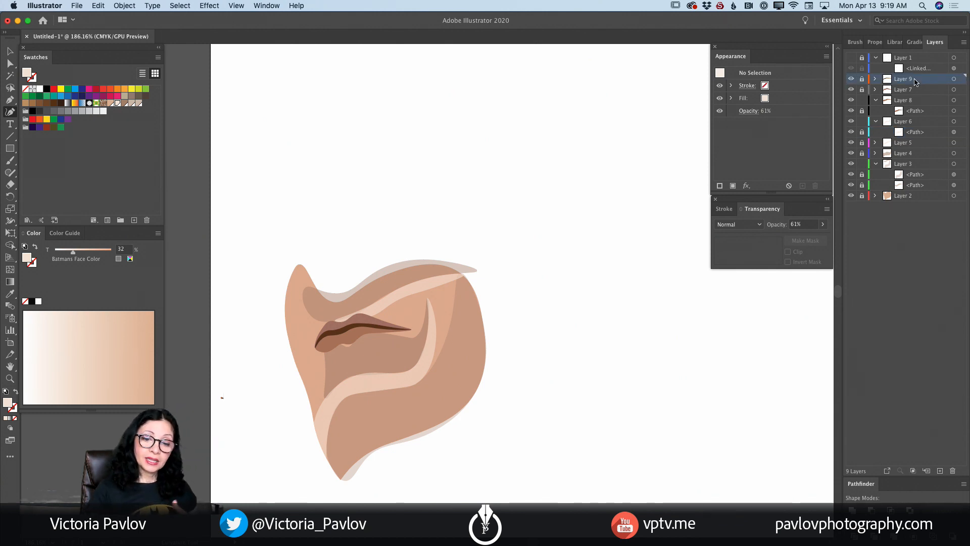
click(938, 471)
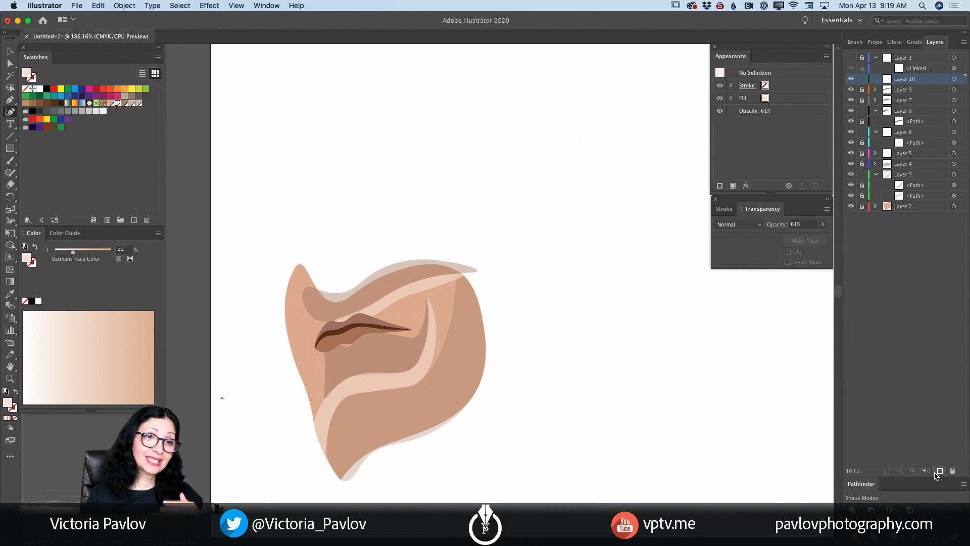
click(851, 58)
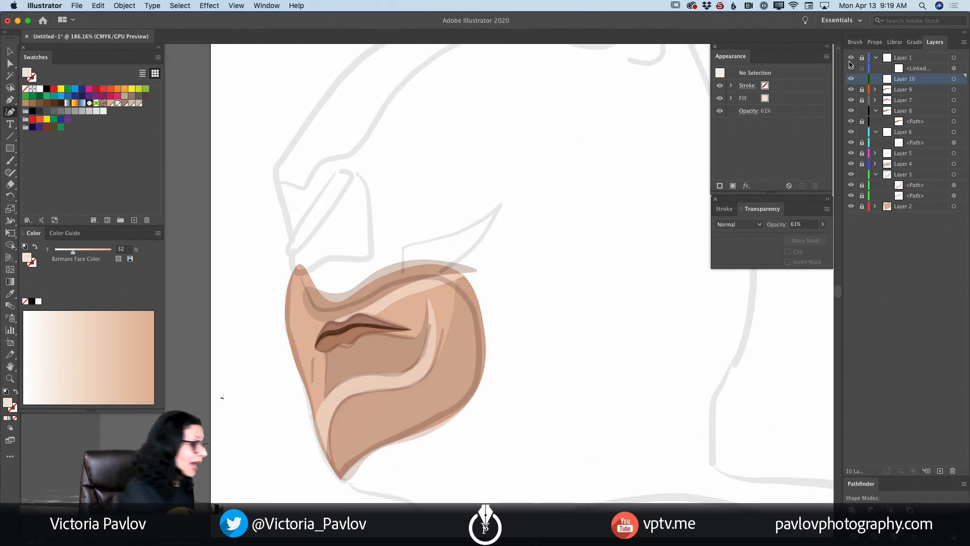
click(10, 378)
drag(480, 398, 416, 395)
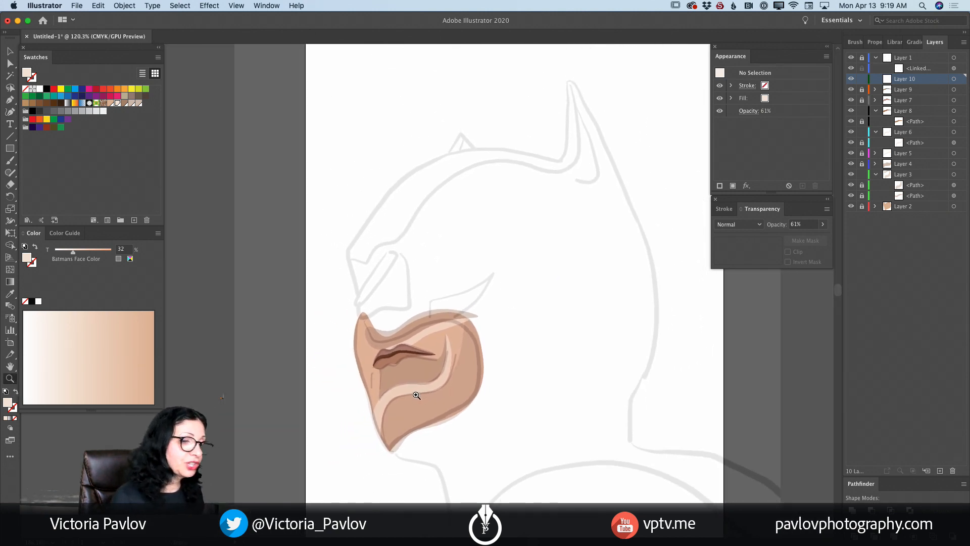
Set the fill colour to dark navy blue 182947 for the cowl, ready to draw with the Curvature tool
click(10, 114)
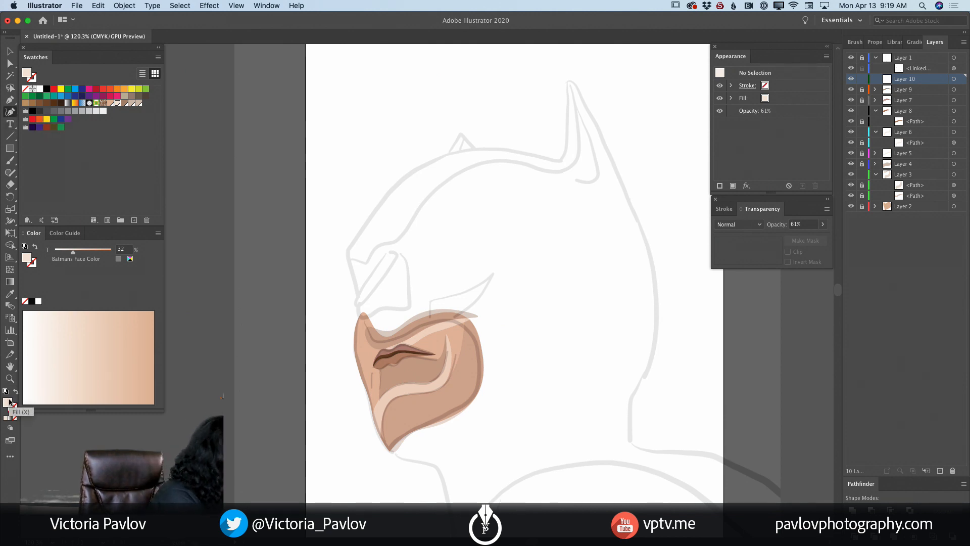
double_click(9, 404)
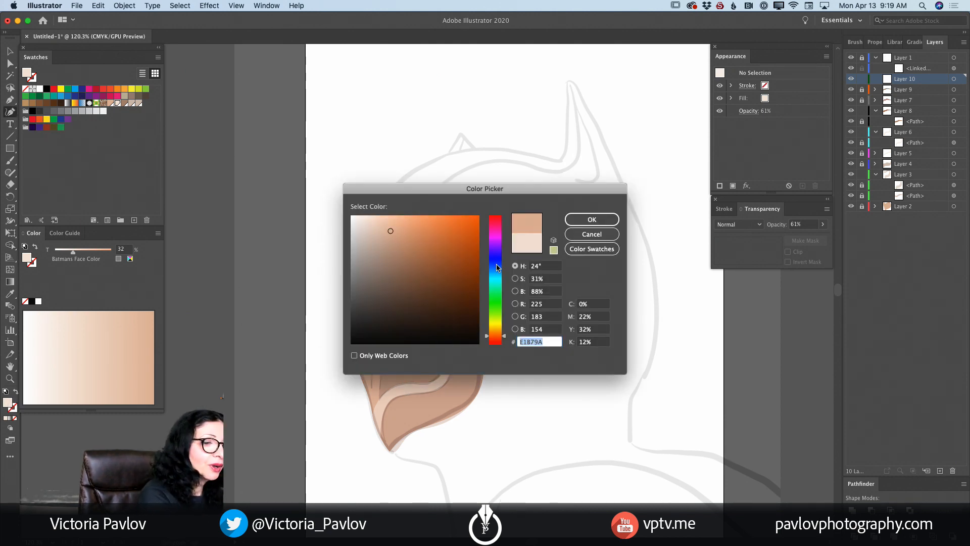
click(497, 267)
drag(431, 289, 439, 308)
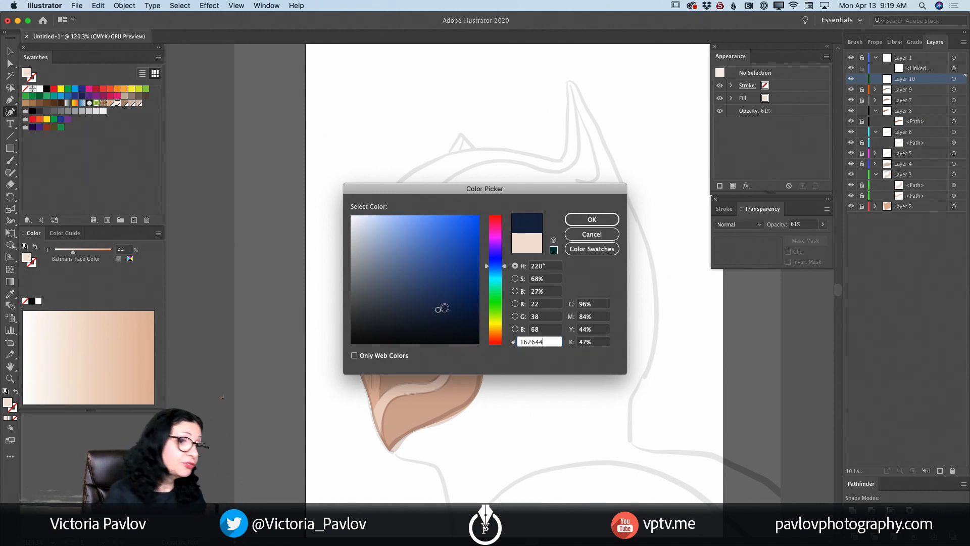
drag(438, 309, 436, 309)
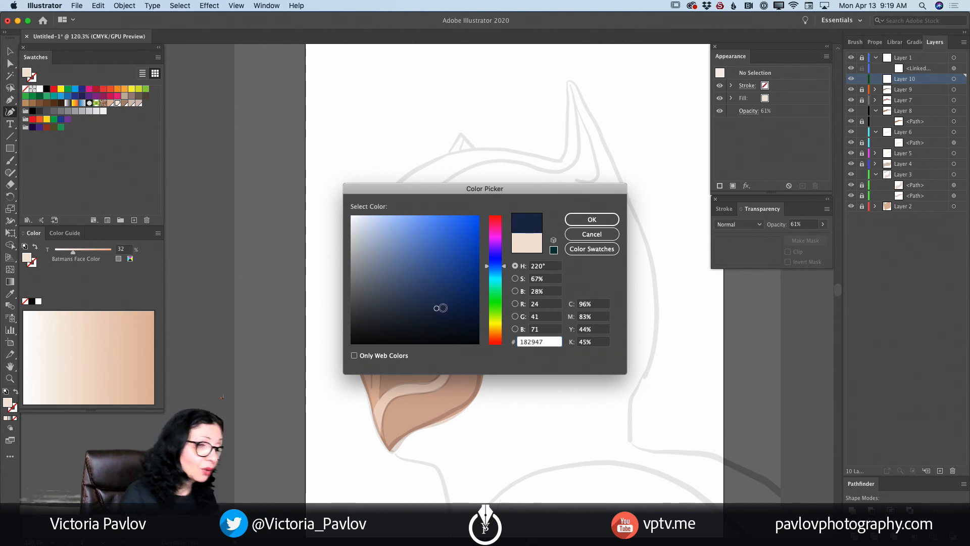
click(590, 221)
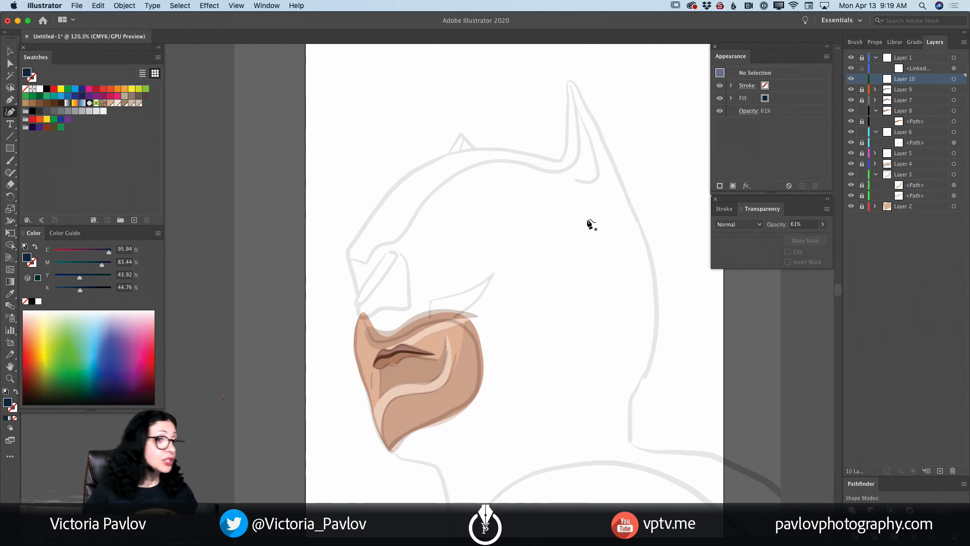
Trace the cowl's front outline with the Curvature tool from the nose up over the brow and along the top of the head
click(358, 319)
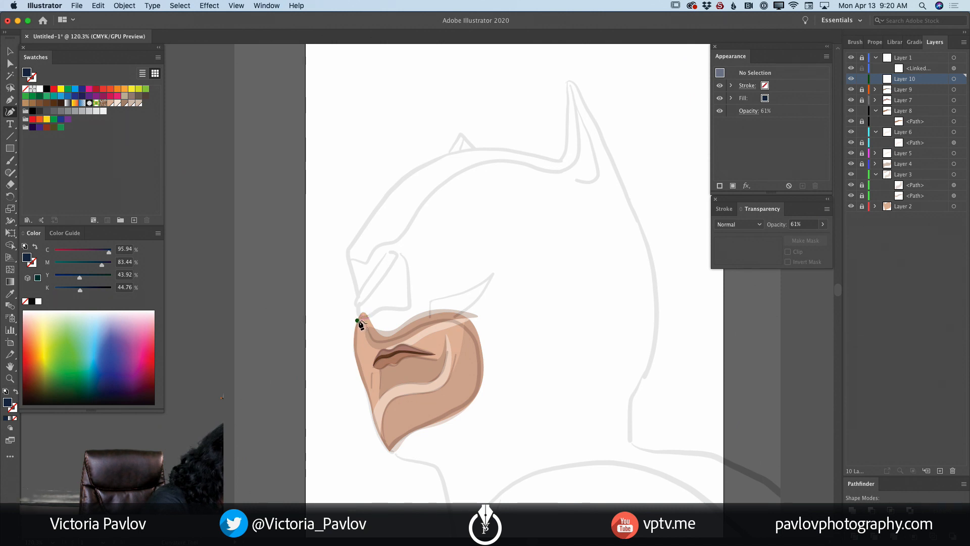
click(356, 295)
drag(346, 253, 352, 249)
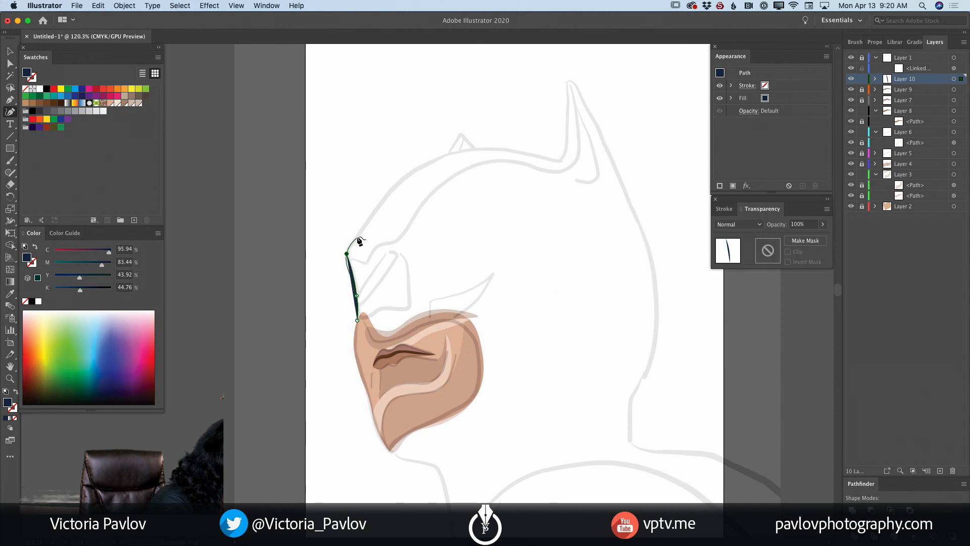
click(358, 235)
drag(393, 188, 404, 182)
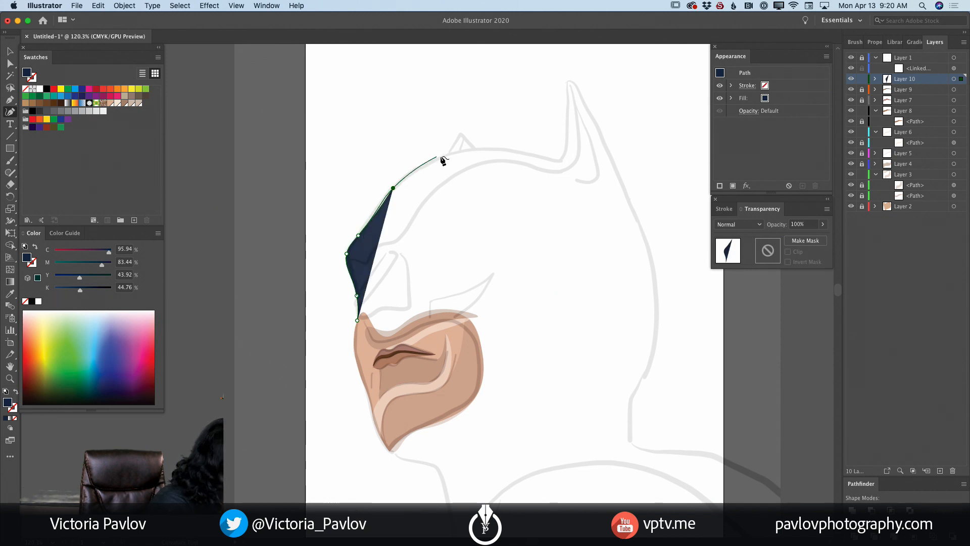
drag(444, 156, 519, 154)
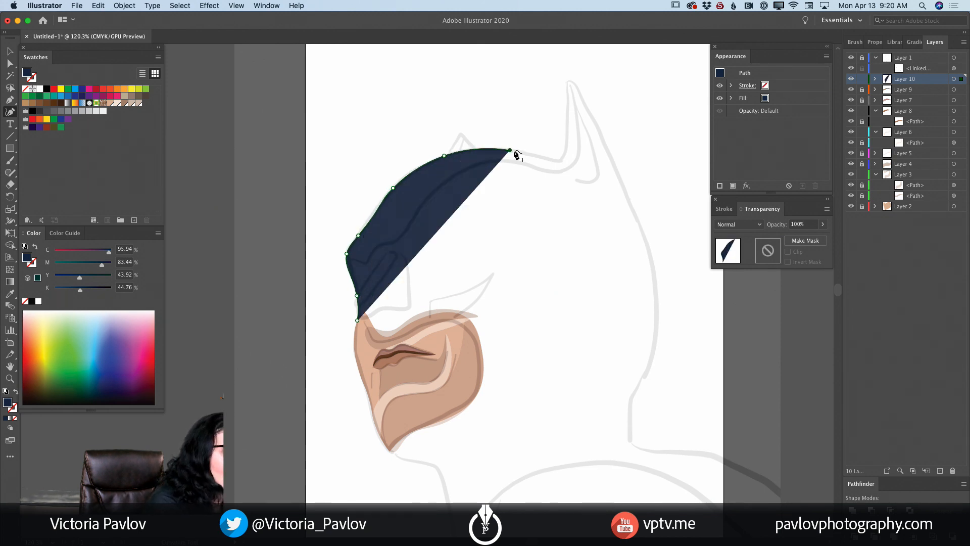
Continue the cowl outline through the dip before the ear, up its front edge and around the tip to the rear edge
click(555, 160)
click(565, 151)
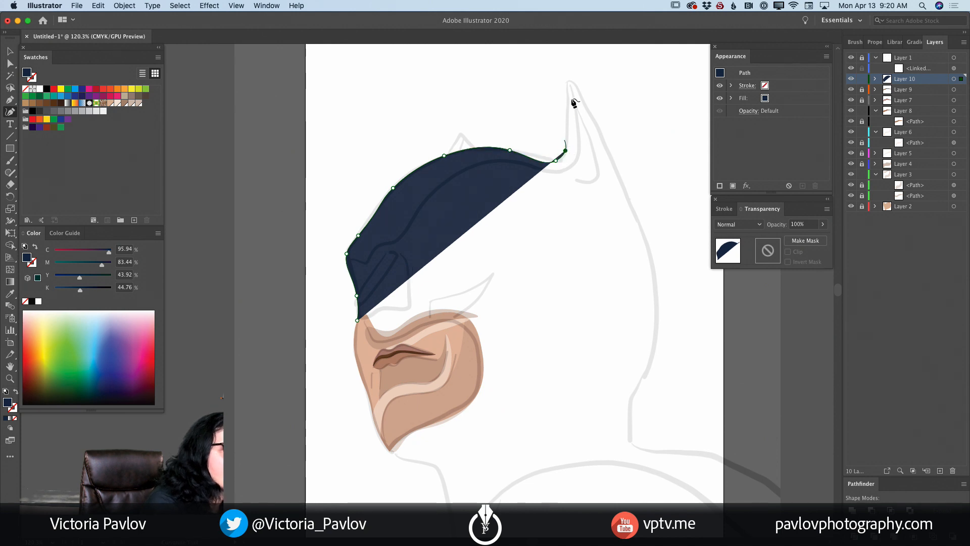
click(567, 133)
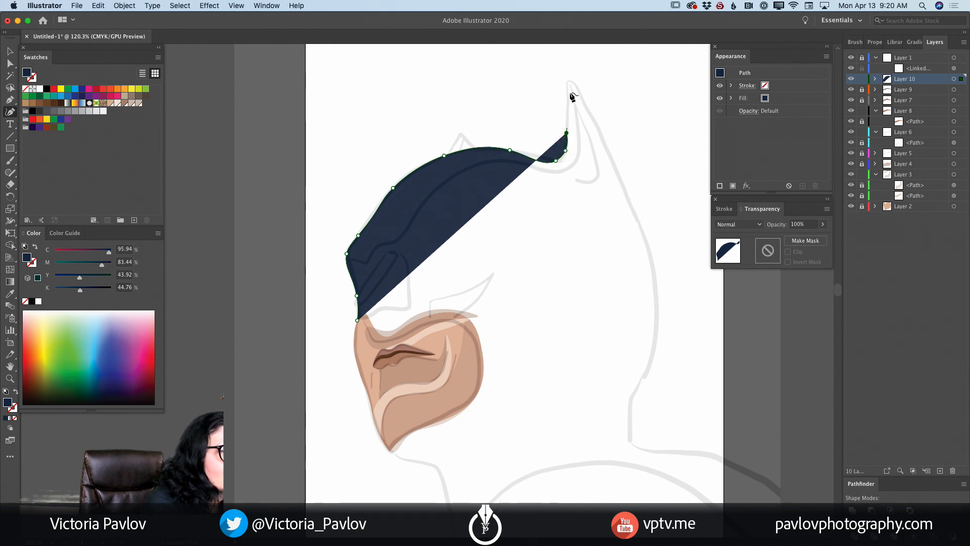
click(566, 80)
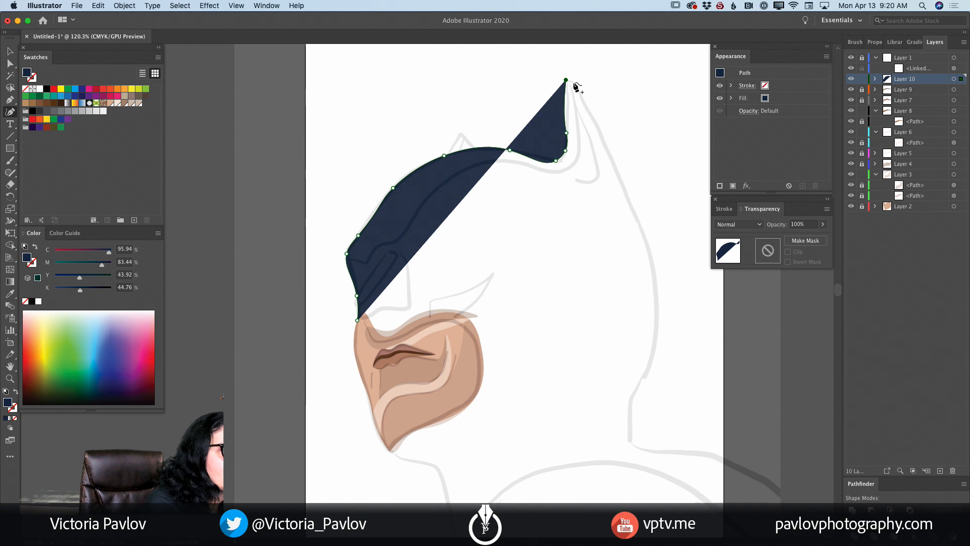
click(589, 111)
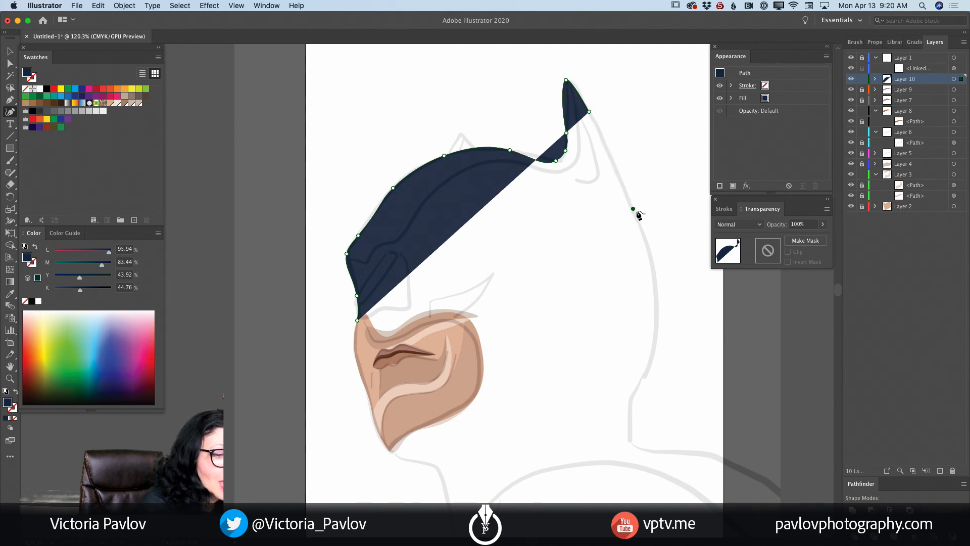
Extend the cowl outline from behind the ear down the curved back of the head to the base of the neck
drag(637, 212, 656, 303)
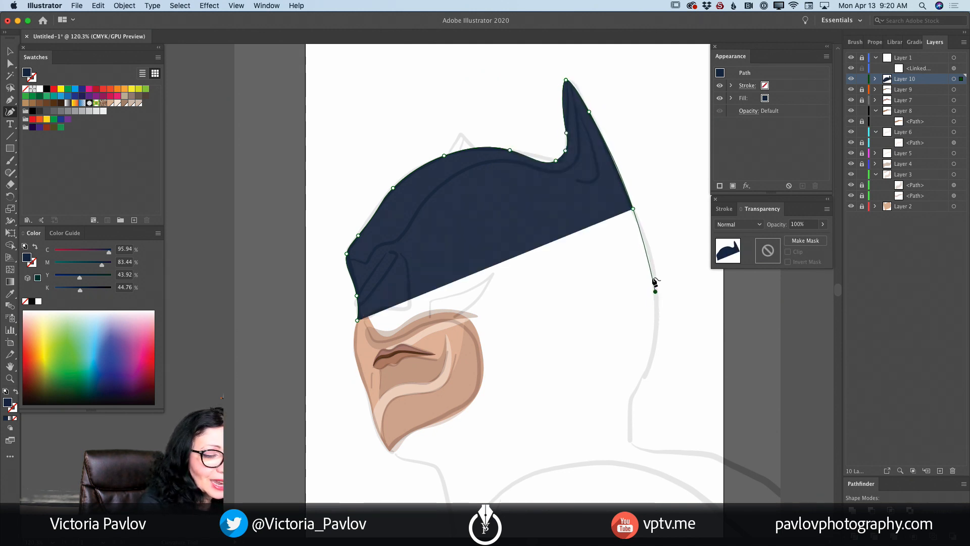
drag(650, 259, 631, 402)
click(631, 401)
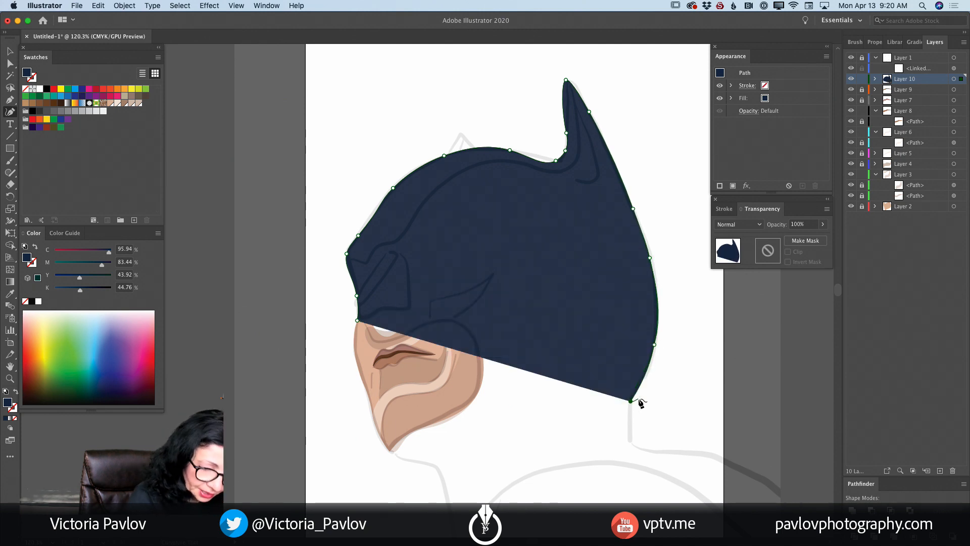
click(629, 441)
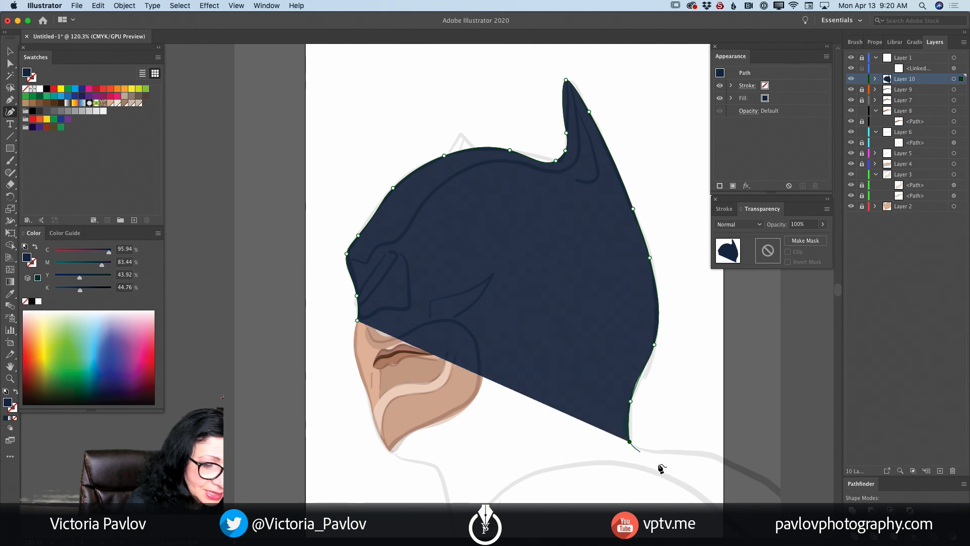
Trace the cowl's lower edge from the pointed rear shoulder tip across the shoulder curve to the downward point at the chest
drag(674, 479, 640, 467)
click(640, 467)
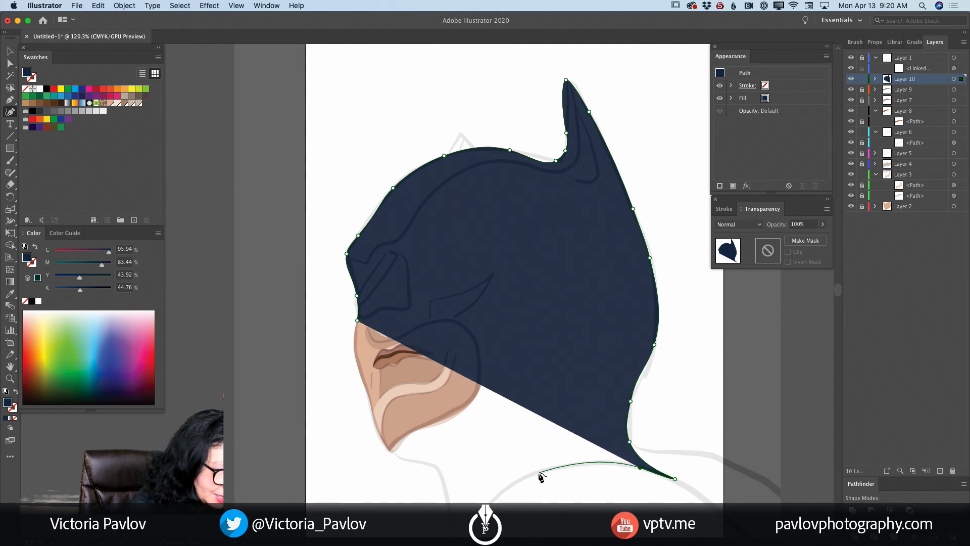
click(537, 472)
click(491, 506)
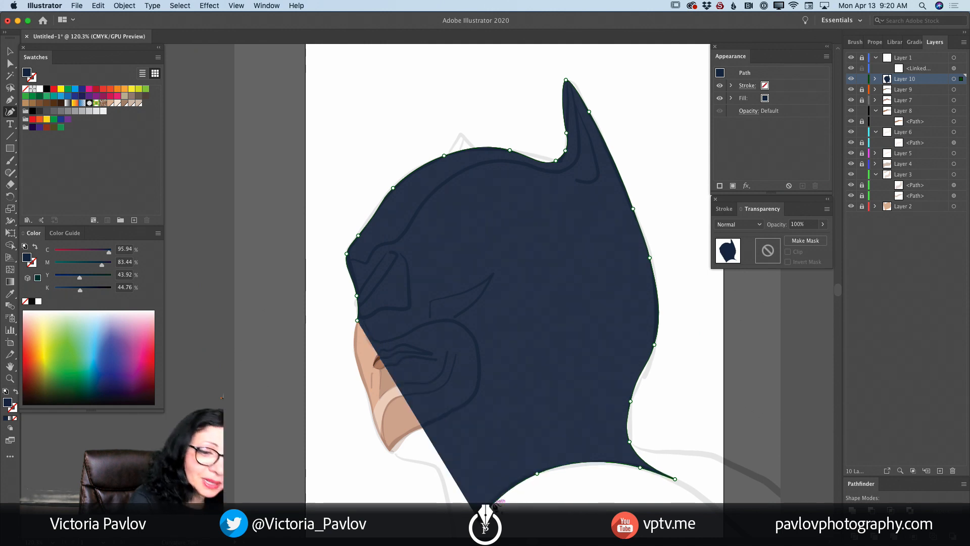
drag(837, 291, 837, 296)
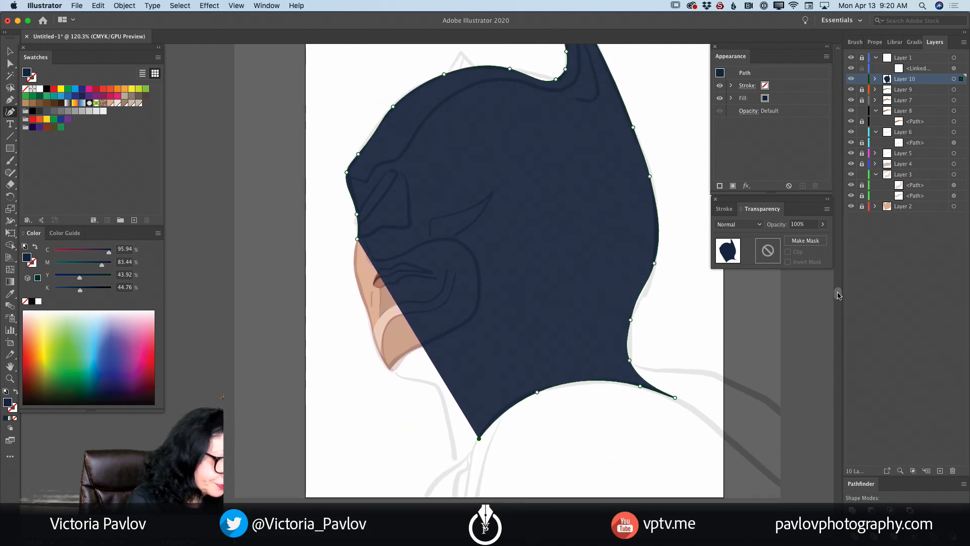
click(467, 488)
click(455, 457)
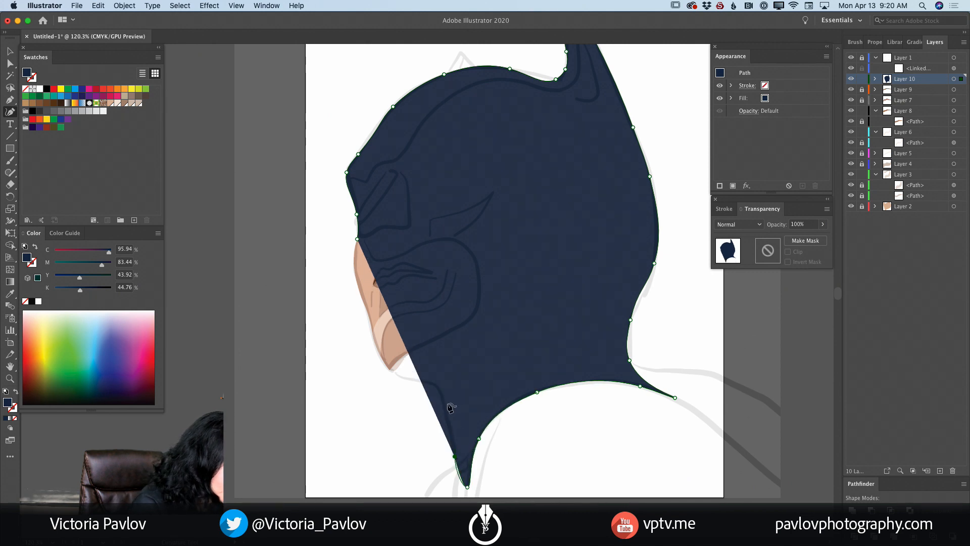
Trace the cowl outline from the chest point up the front of the neck and under the jaw to the chin tip
click(451, 436)
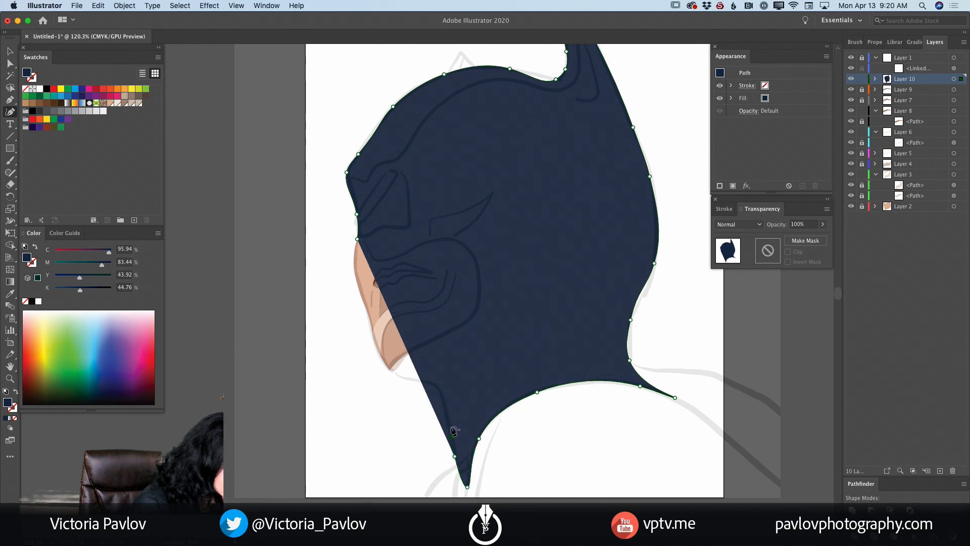
click(441, 391)
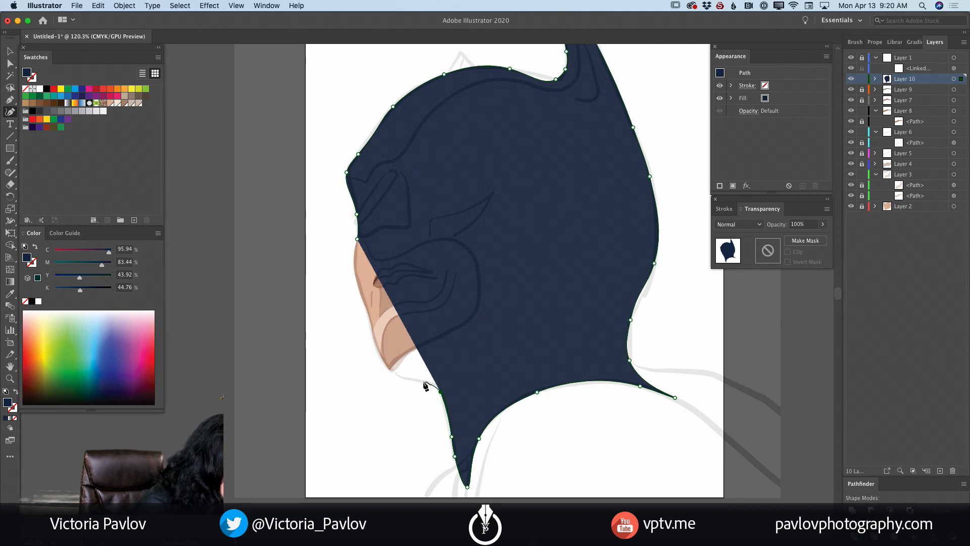
click(423, 380)
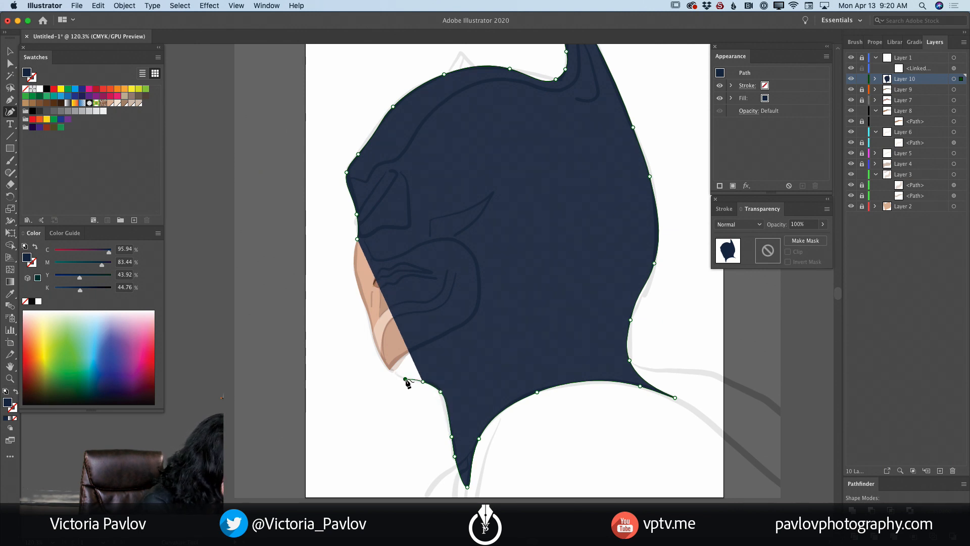
click(405, 379)
click(388, 368)
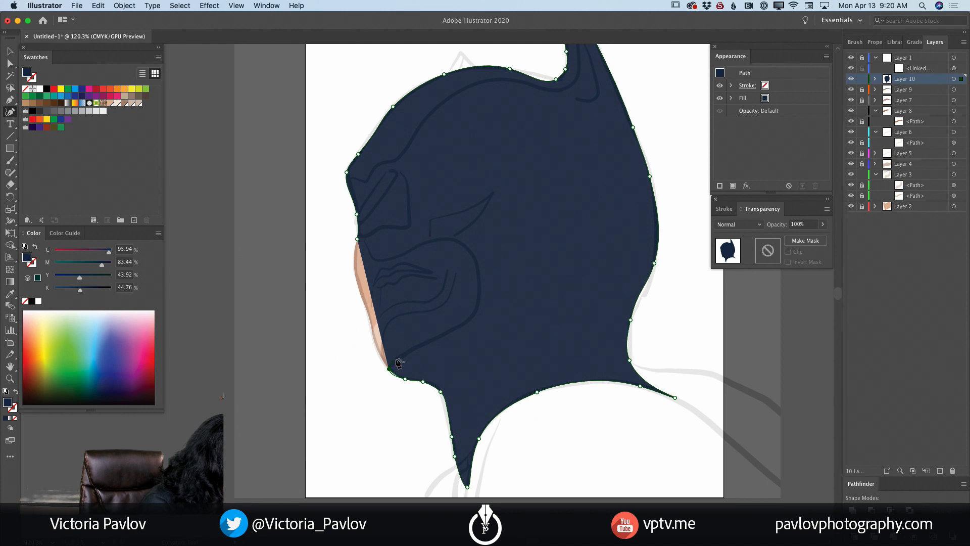
Follow the lower edge of the face opening from the chin along the jaw and up the rear of the cheek
click(398, 358)
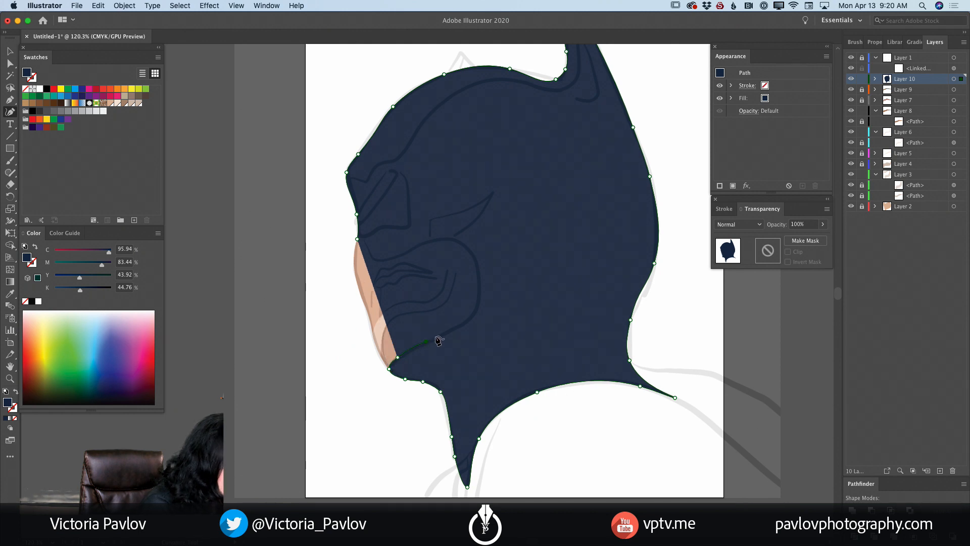
click(425, 342)
click(454, 329)
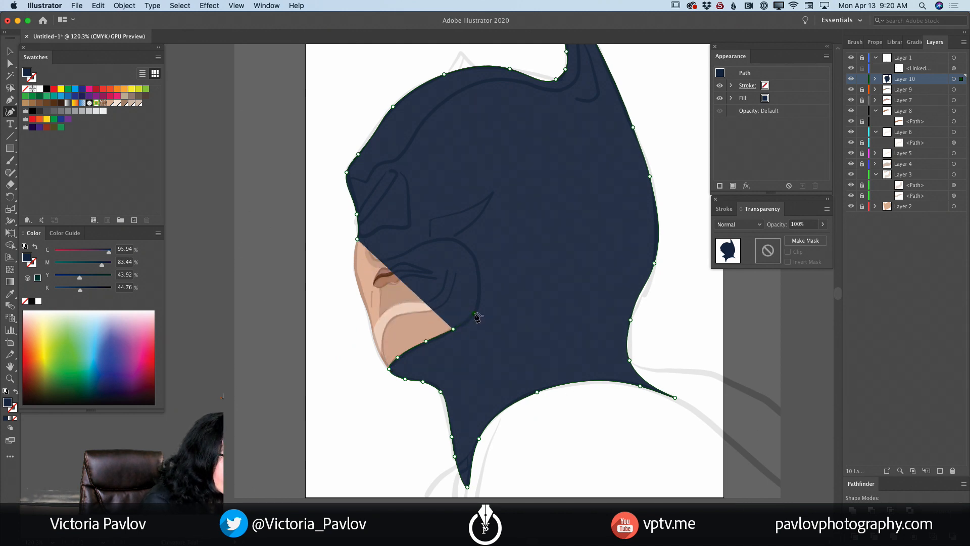
click(474, 314)
click(478, 290)
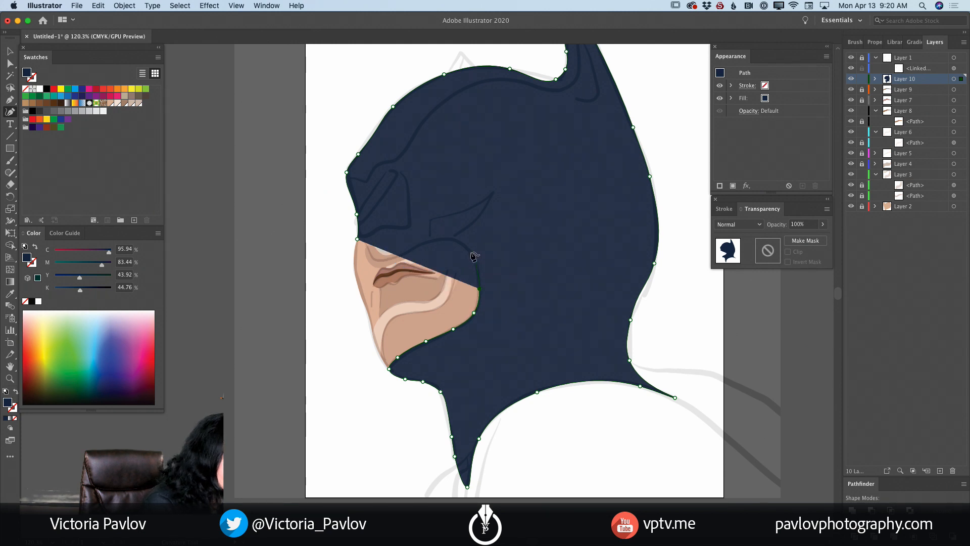
Trace the upper edge of the face opening over the cheek and above the mouth to finish the cowl outline at the nose
click(470, 252)
click(453, 240)
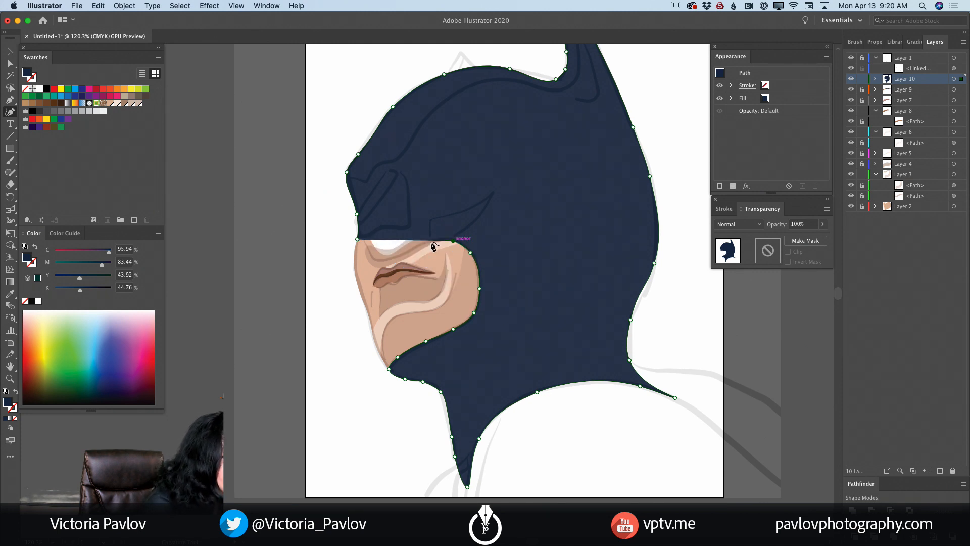
click(422, 243)
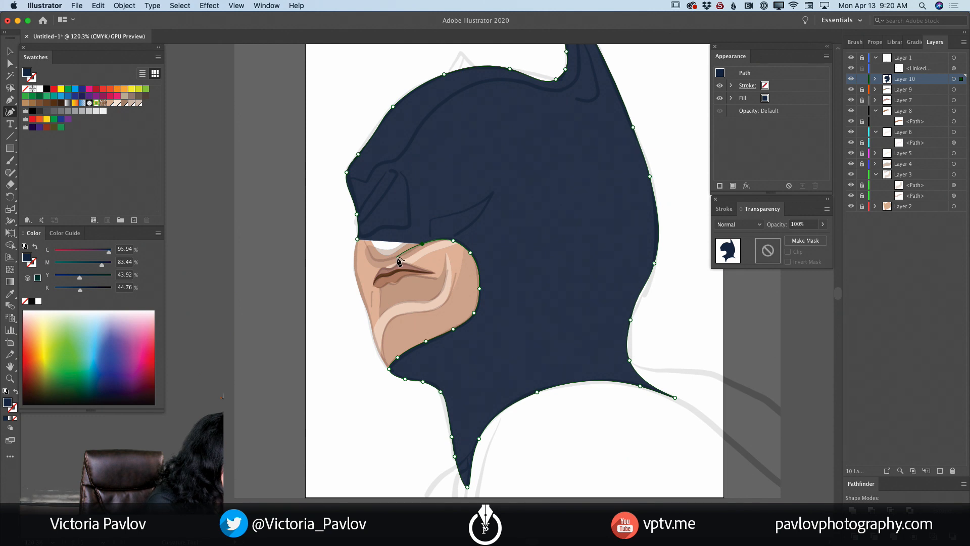
click(397, 257)
click(379, 260)
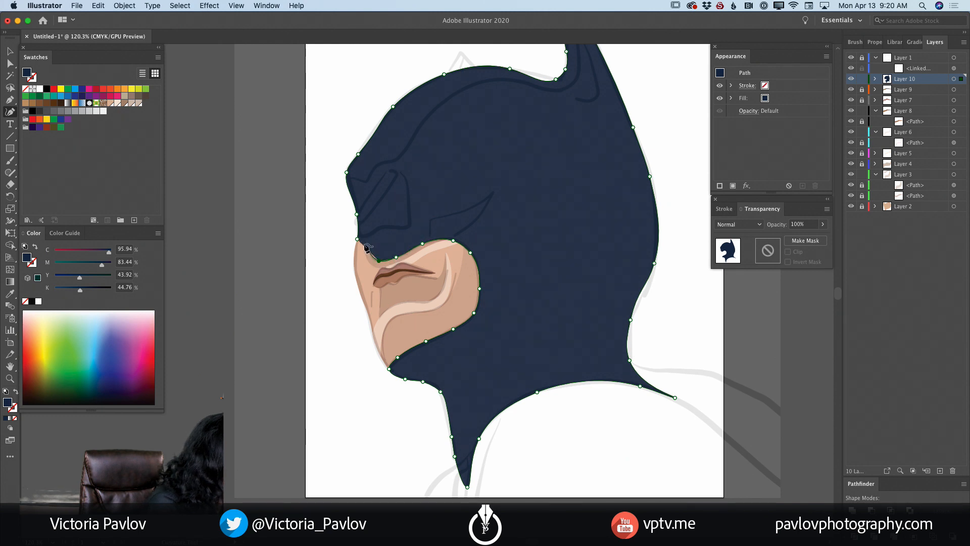
click(363, 242)
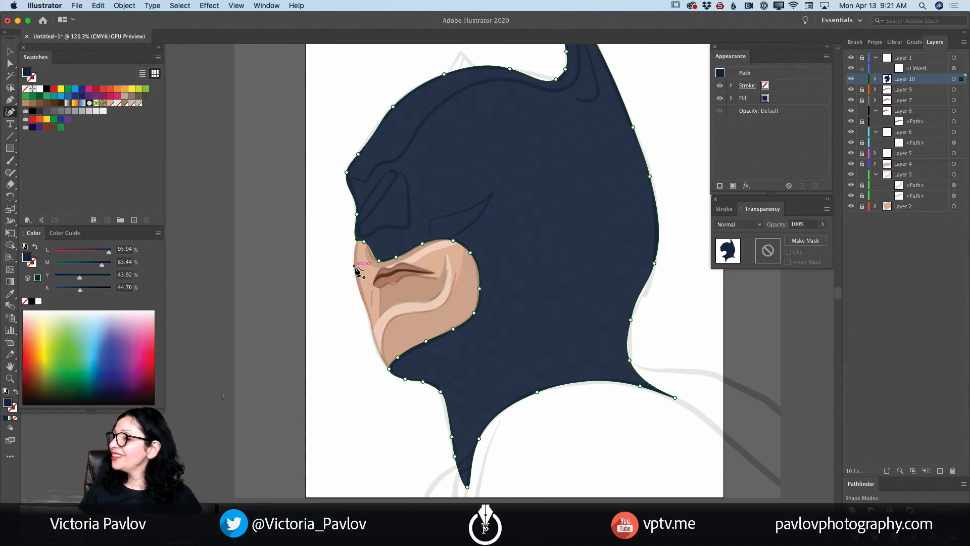
Hide the sketch in Layer 1 and round out the cowl's forehead by moving its upper point outward and deleting the lower one
click(851, 58)
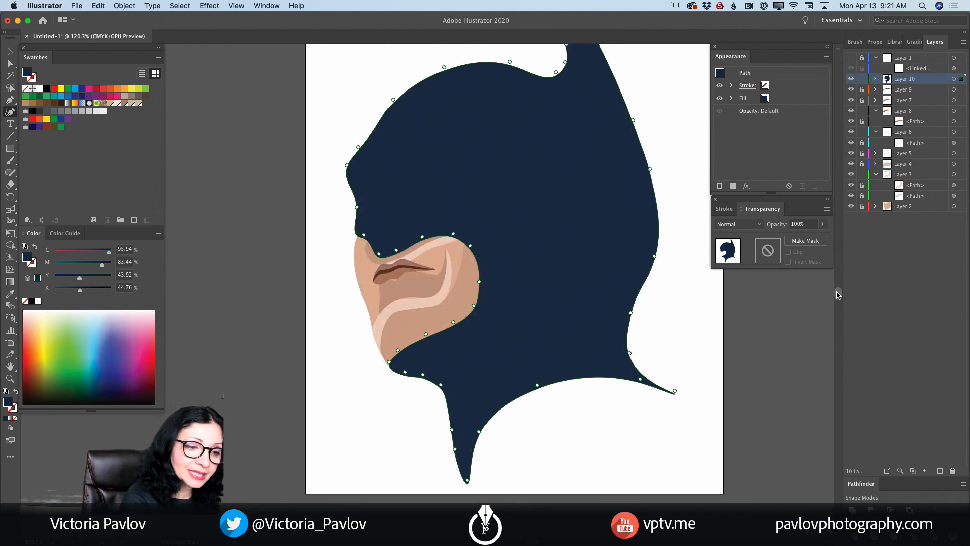
scroll(837, 292, up, 3)
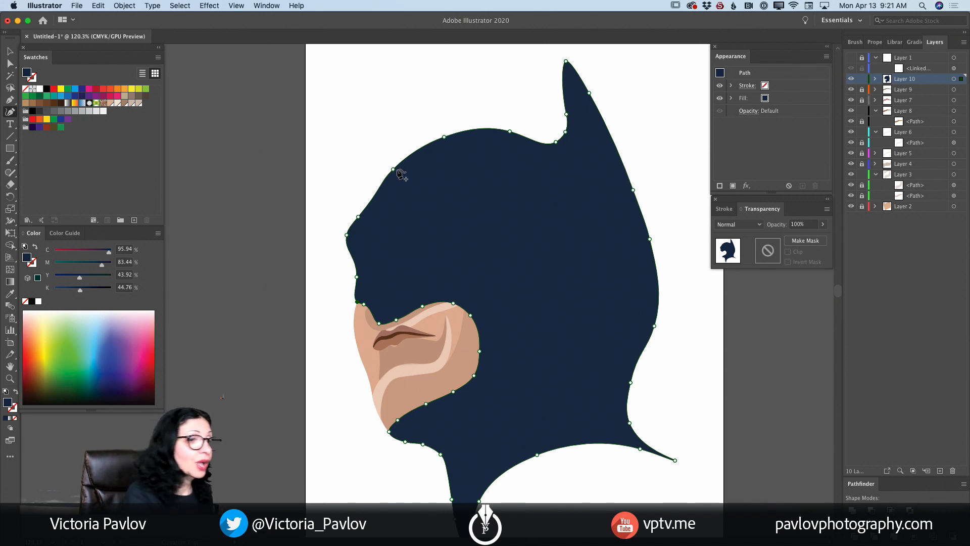
drag(393, 171, 385, 162)
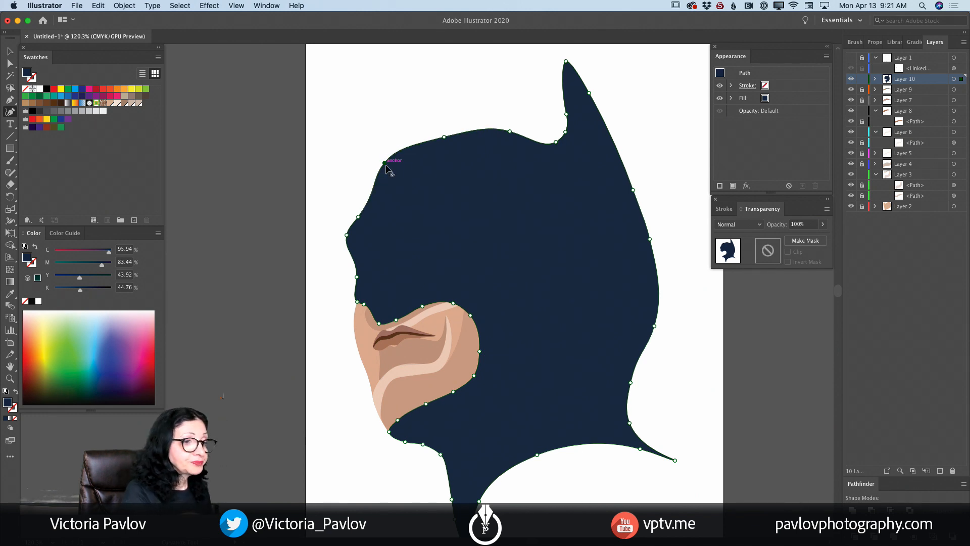
drag(358, 215, 354, 201)
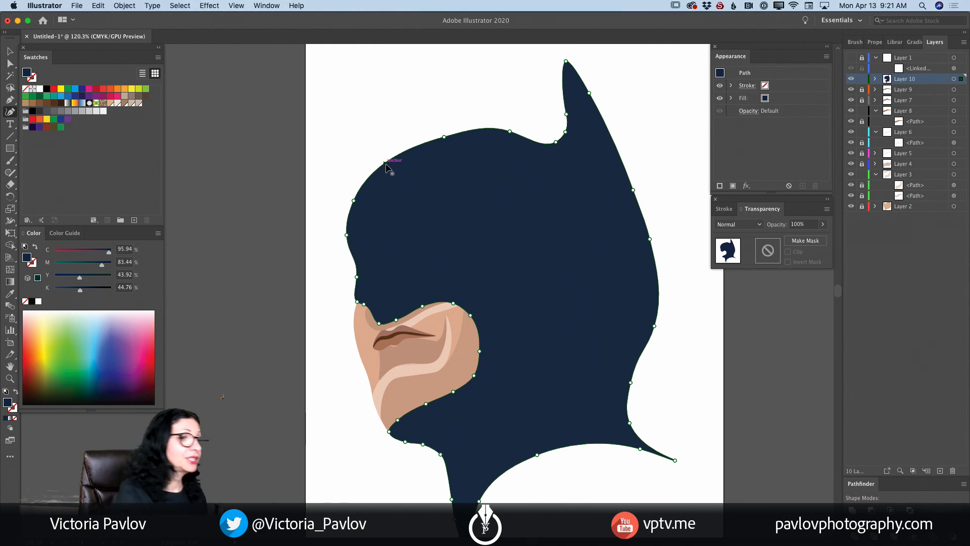
click(353, 201)
key(Delete)
mouse_move(385, 163)
mouse_down()
mouse_move(371, 169)
mouse_move(378, 166)
mouse_up()
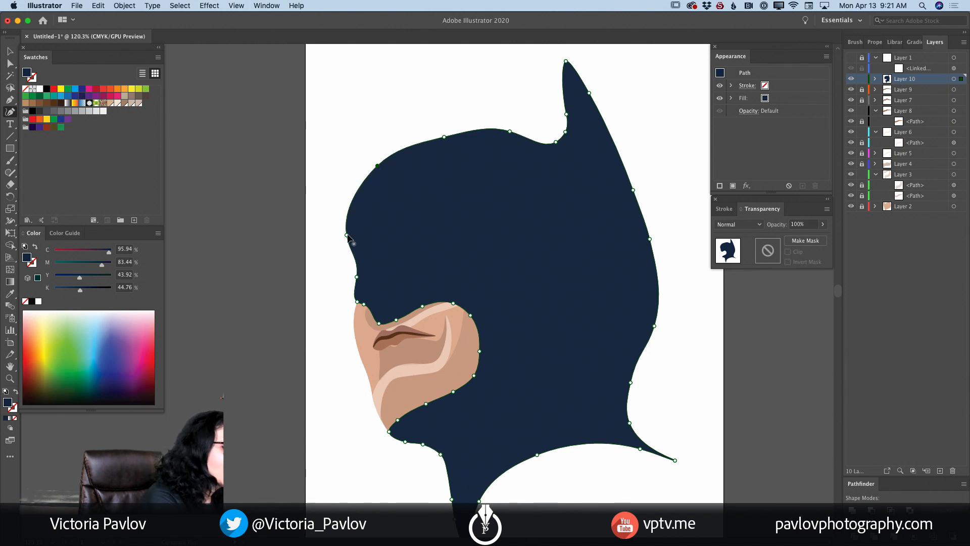
Smooth the front of the head by raising the crown point and shifting the brow point slightly forward
drag(347, 234, 350, 237)
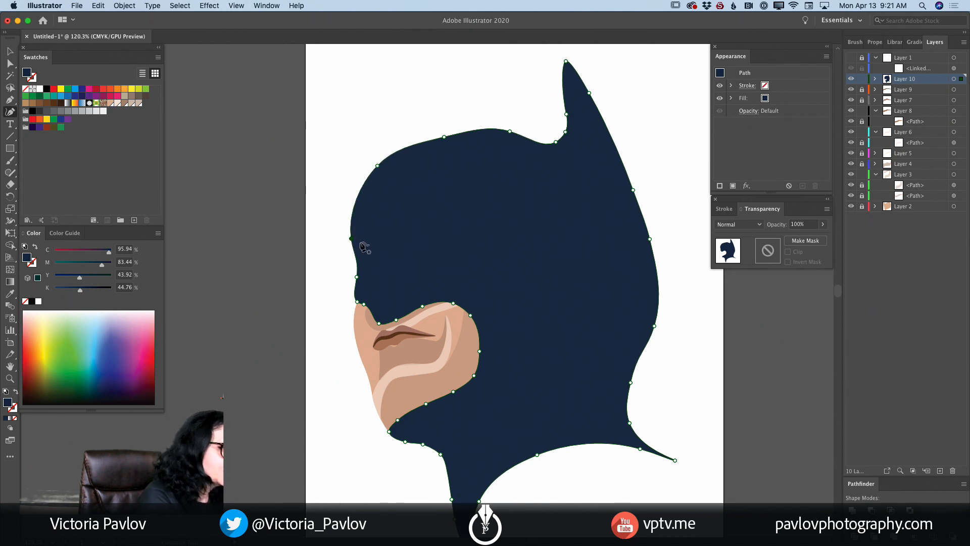
drag(444, 136, 445, 131)
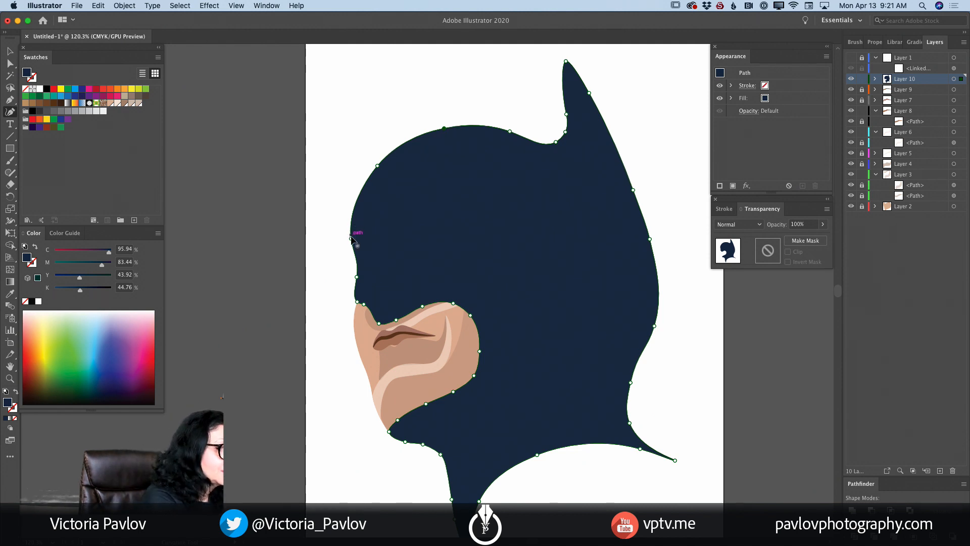
drag(351, 238, 346, 234)
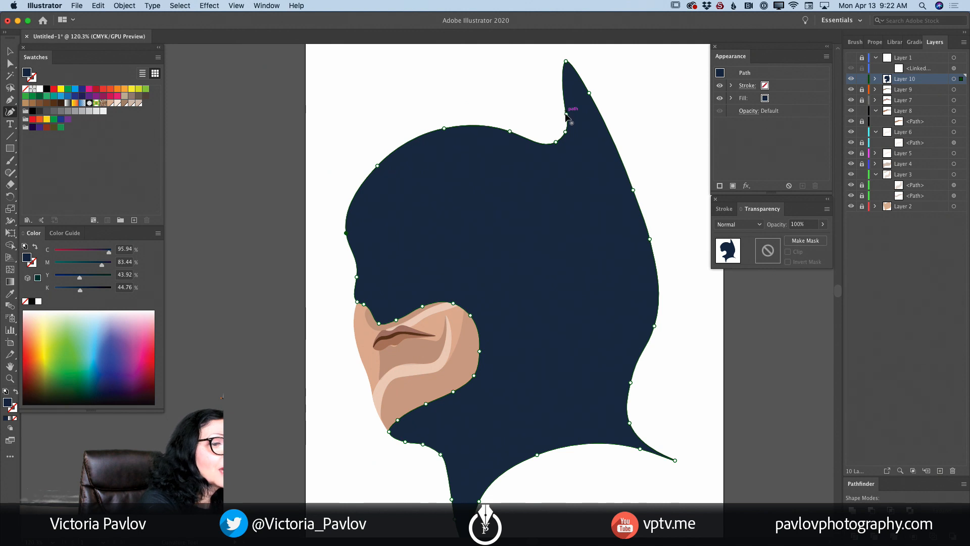
Refine the cowl with an added point on the ear's front edge and rear points shifted slightly outward, and lock Layer 10
drag(566, 114, 567, 85)
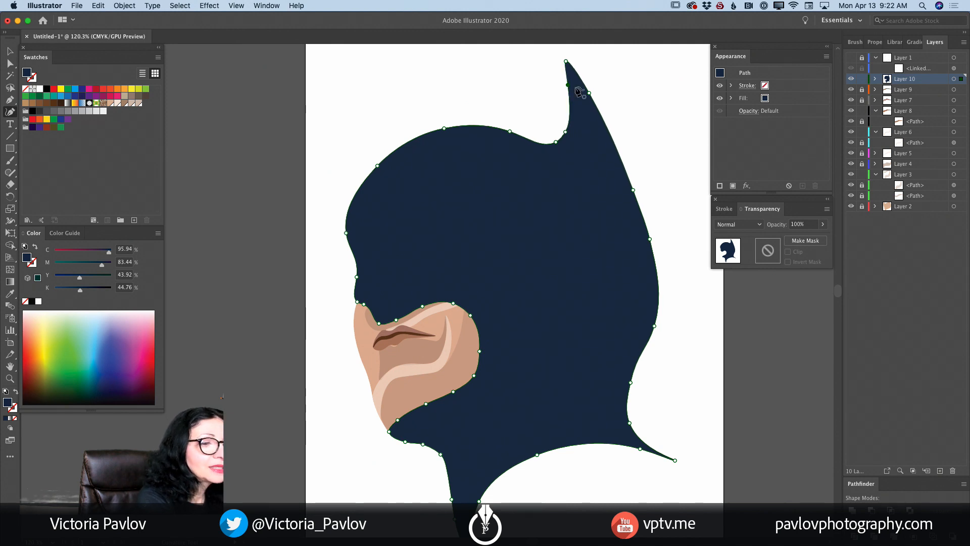
drag(633, 190, 639, 186)
drag(650, 238, 659, 241)
drag(589, 93, 593, 95)
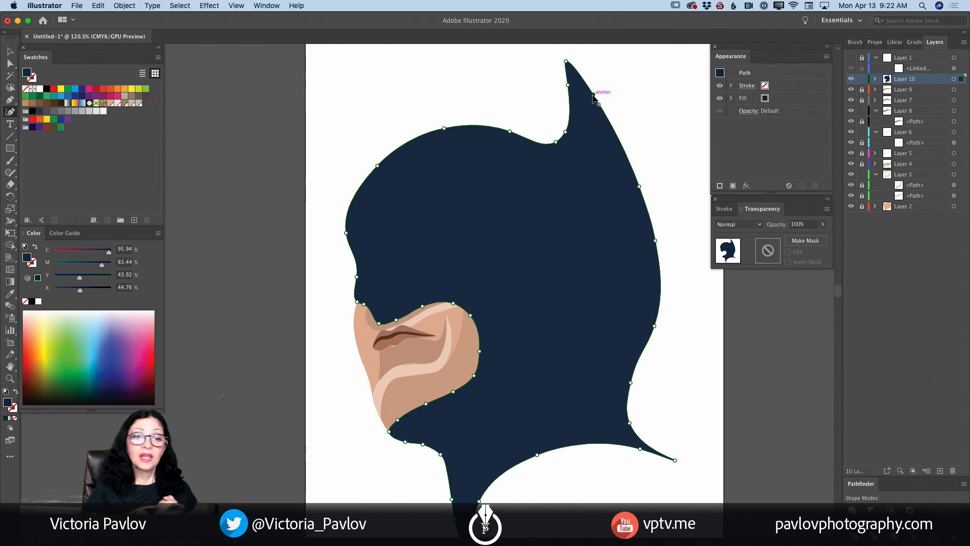
click(862, 80)
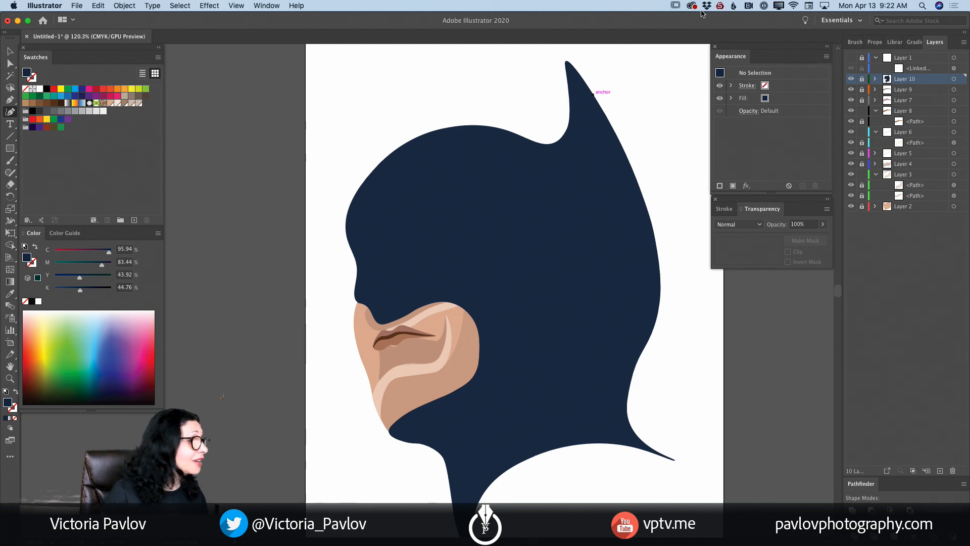
Save the cowl's navy fill as a global process colour swatch named Batmans Costume
click(134, 221)
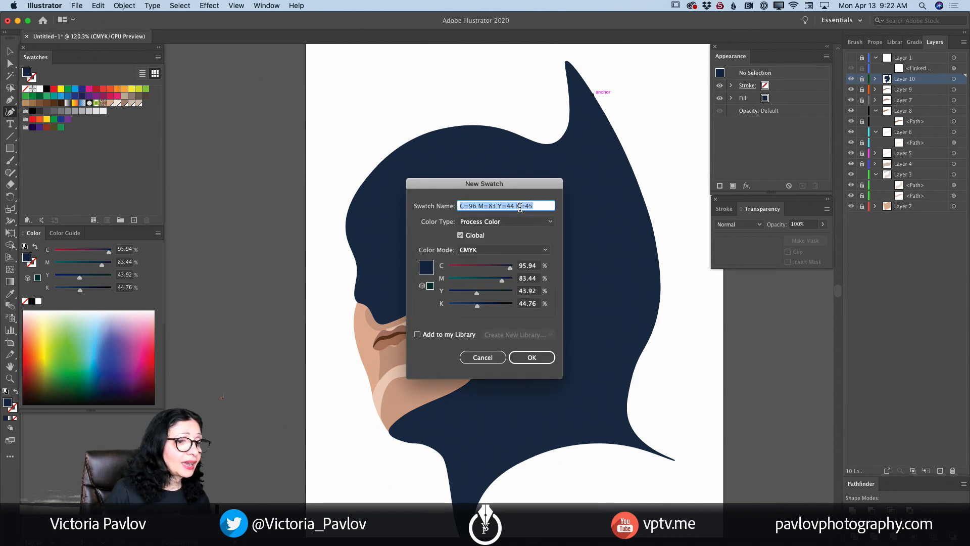
text(Batman)
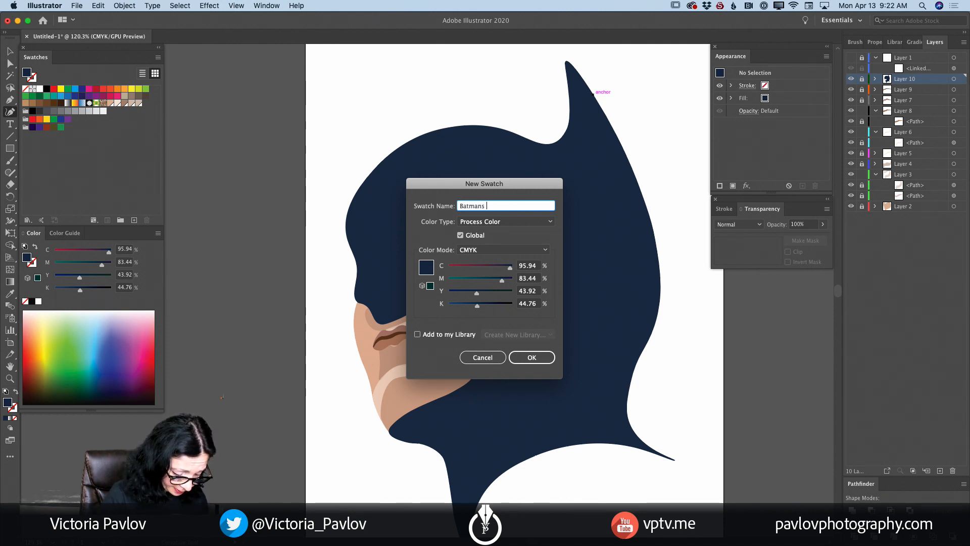
text(s Costume)
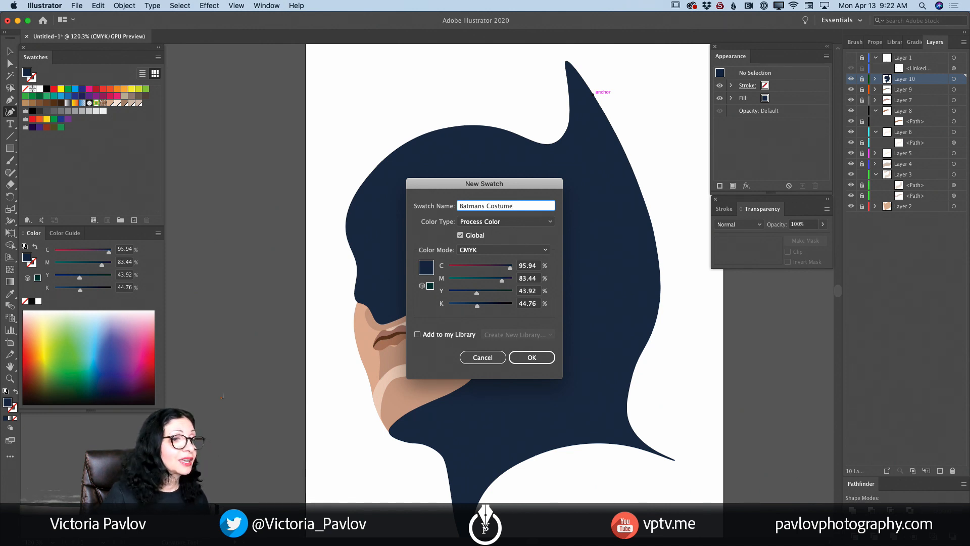
click(530, 357)
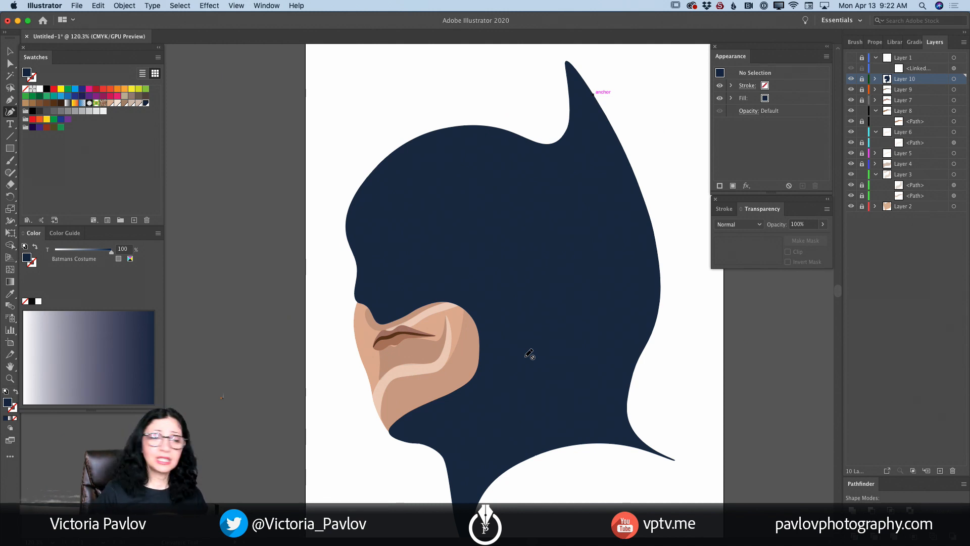
Smooth the cowl path at the front base of the ear by deleting one anchor point and repositioning the neighbouring ones
click(875, 78)
click(954, 90)
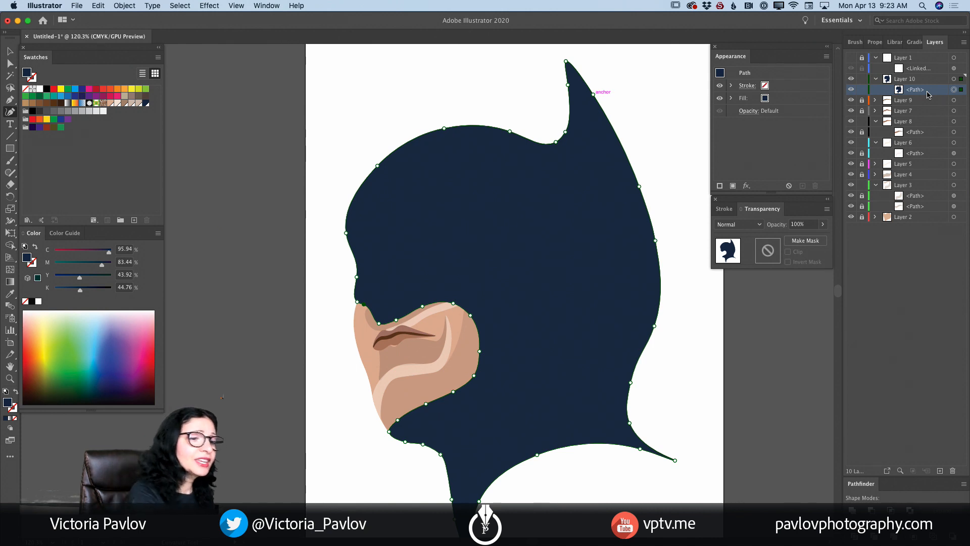
click(565, 132)
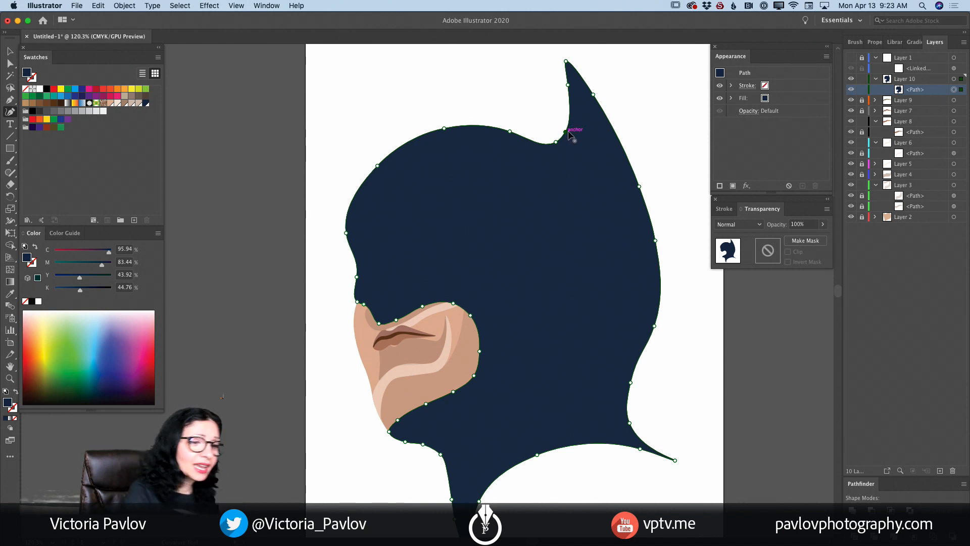
key(Delete)
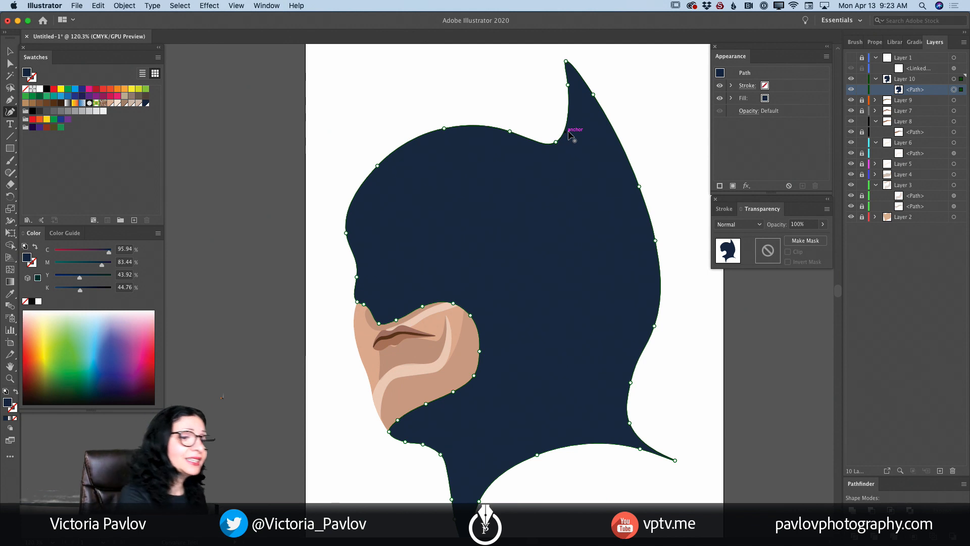
drag(556, 142, 514, 127)
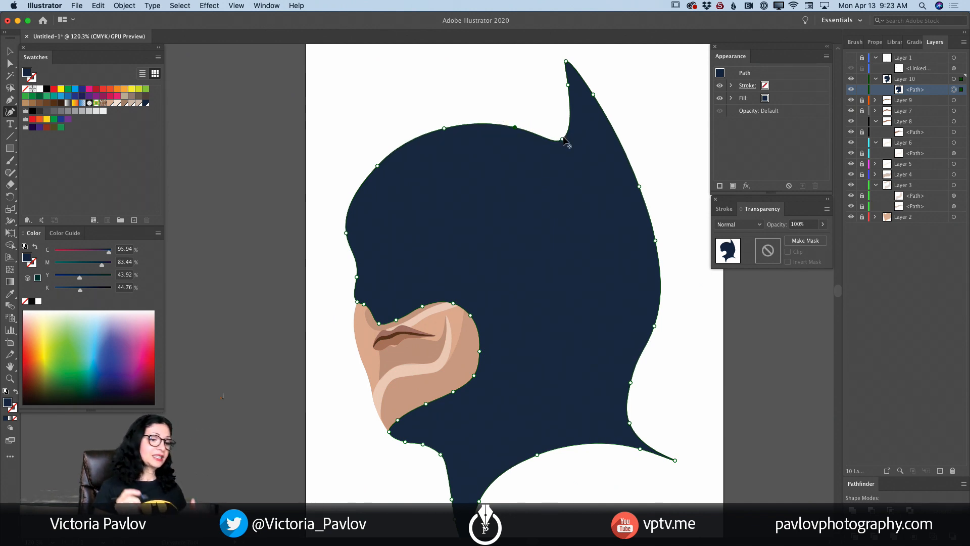
Lock Layer 10 containing the cowl and add a new layer directly above it
click(862, 78)
click(926, 80)
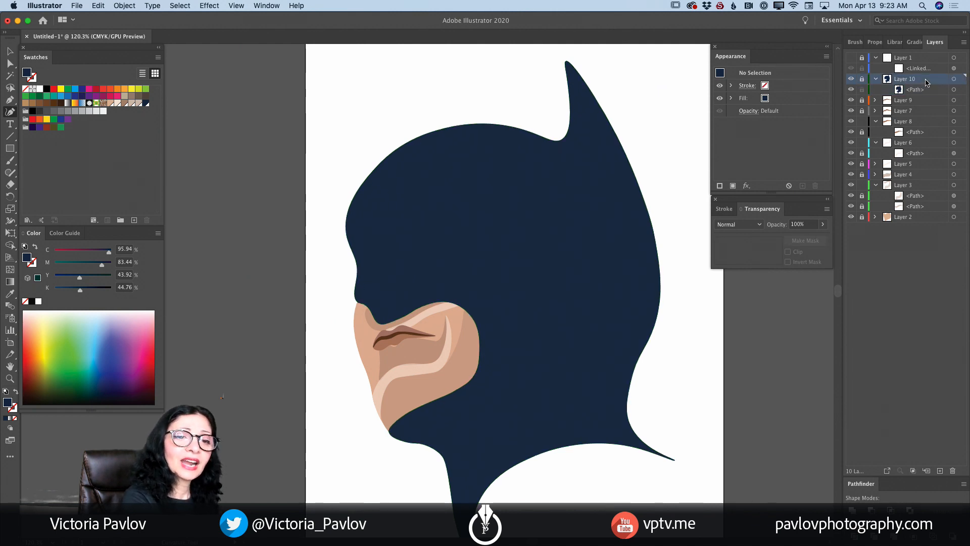
click(940, 470)
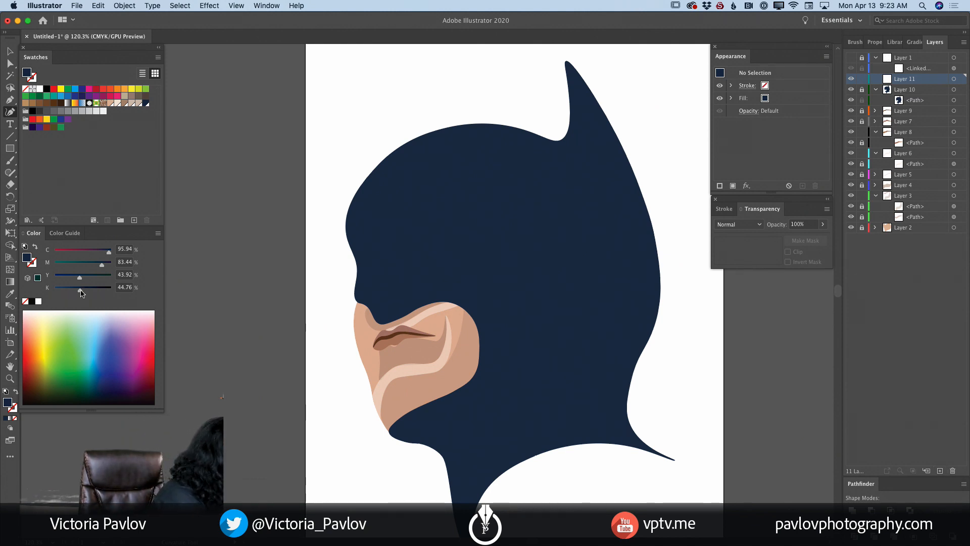
Set the fill to a light blue of about C 39.61, M 7.45, Y 0, K 0
drag(80, 291, 93, 295)
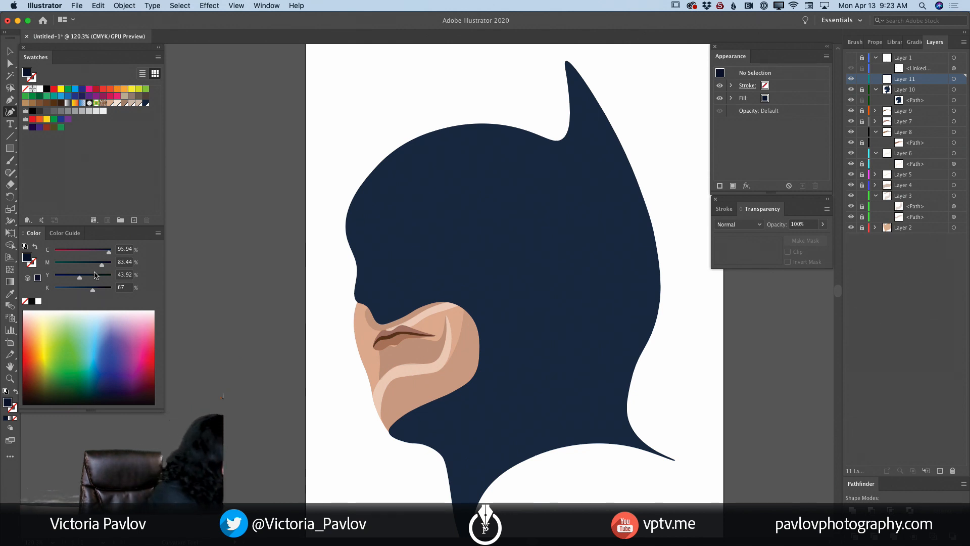
drag(89, 290, 50, 291)
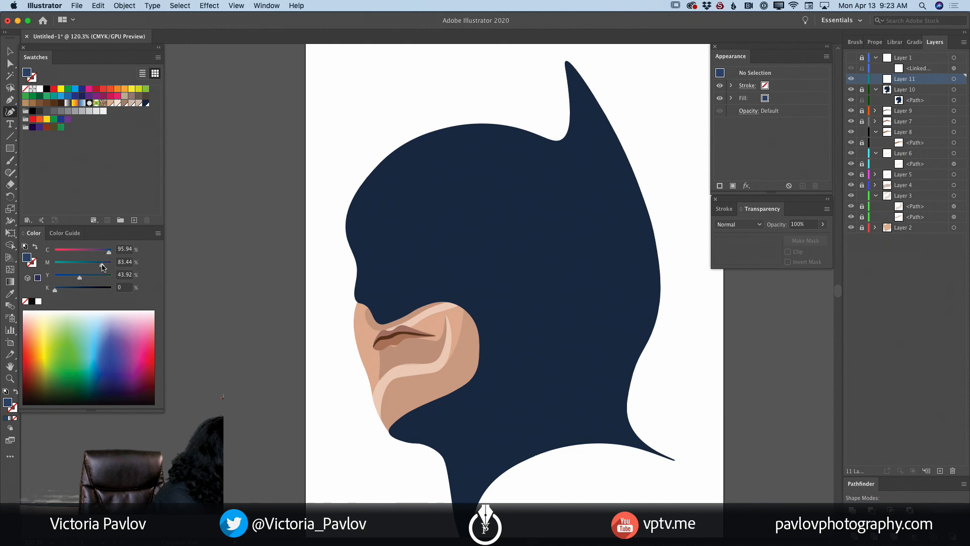
drag(101, 265, 94, 265)
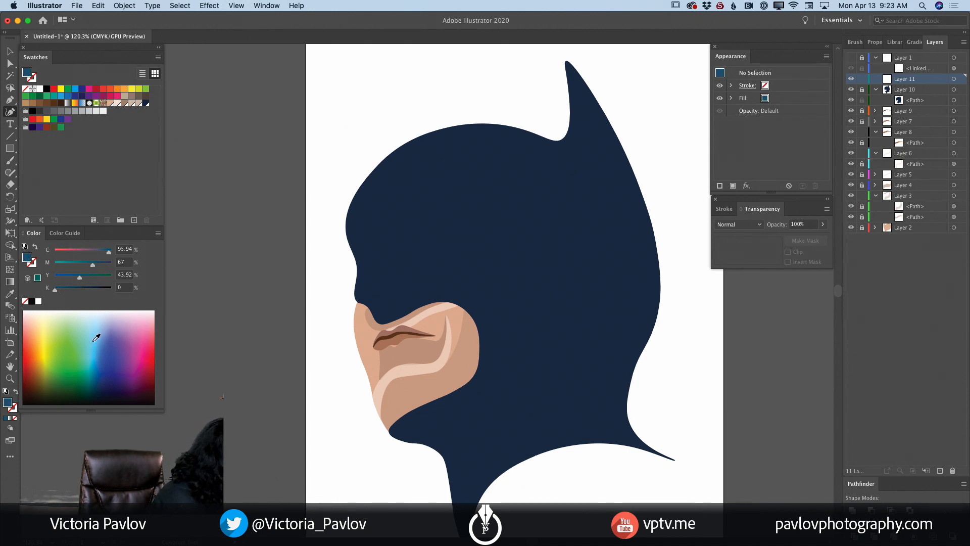
drag(96, 338, 104, 323)
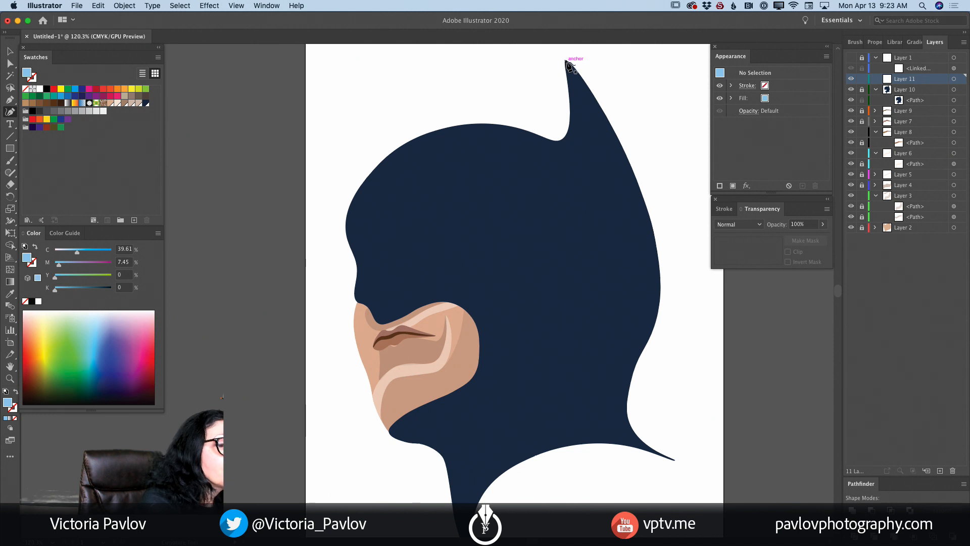
Start a curved highlight shape at the ear tip, running down inside the ear's front edge and forward along the crown
click(566, 61)
click(576, 103)
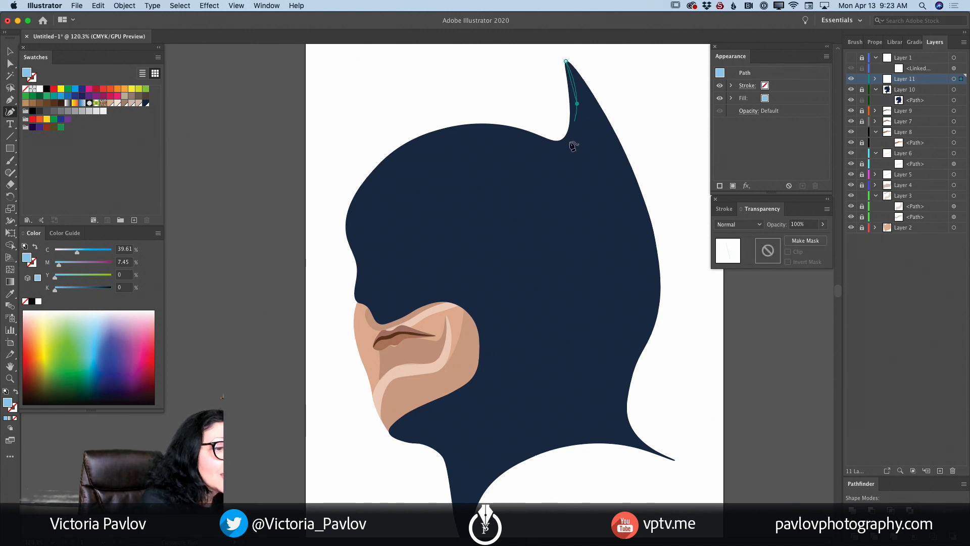
click(570, 143)
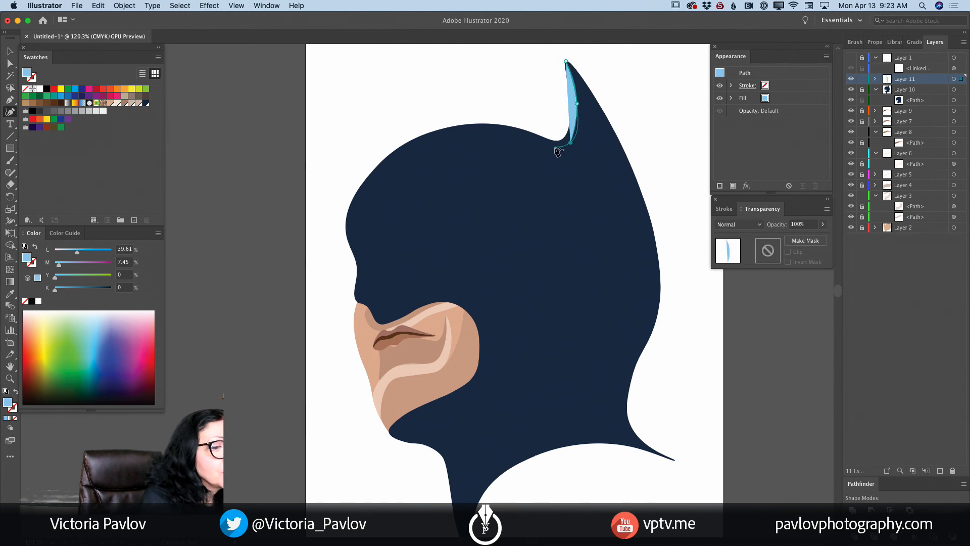
click(554, 147)
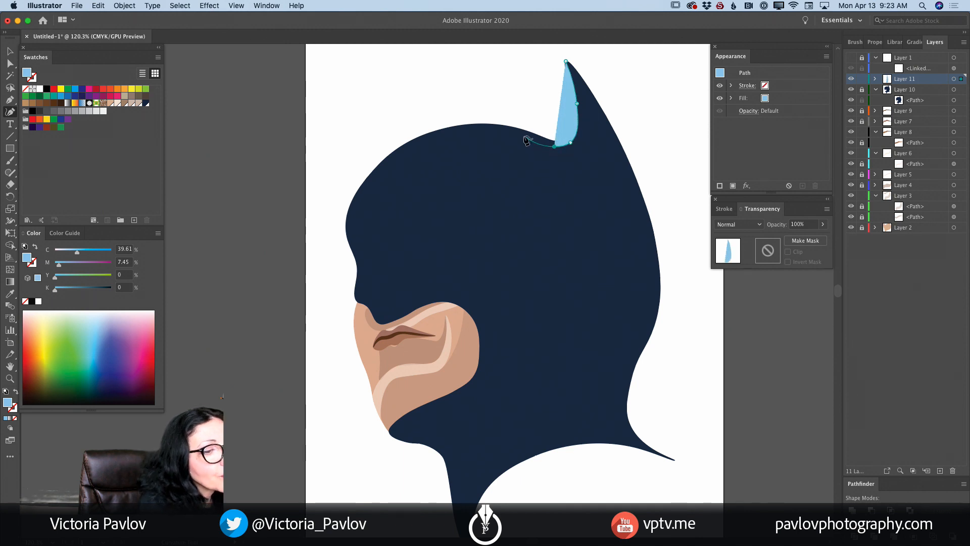
click(524, 136)
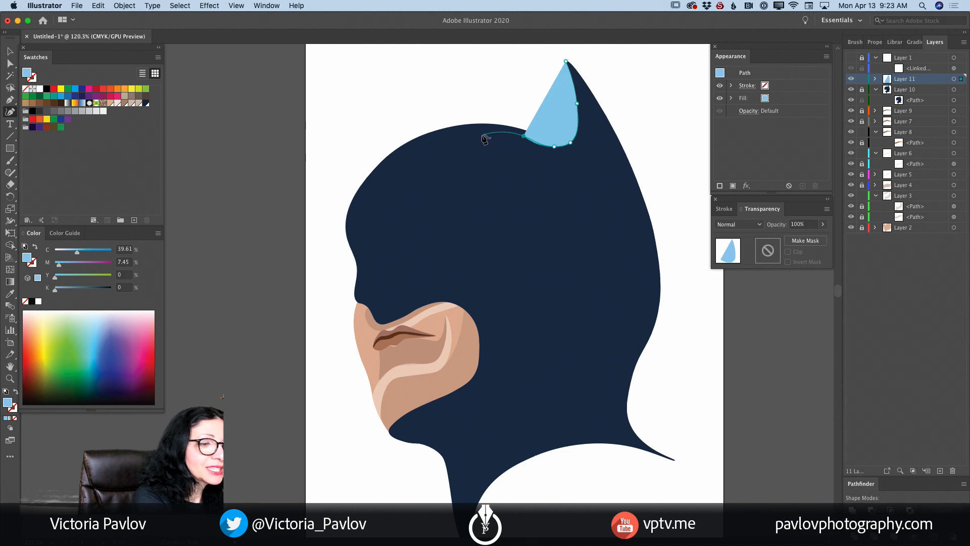
click(481, 137)
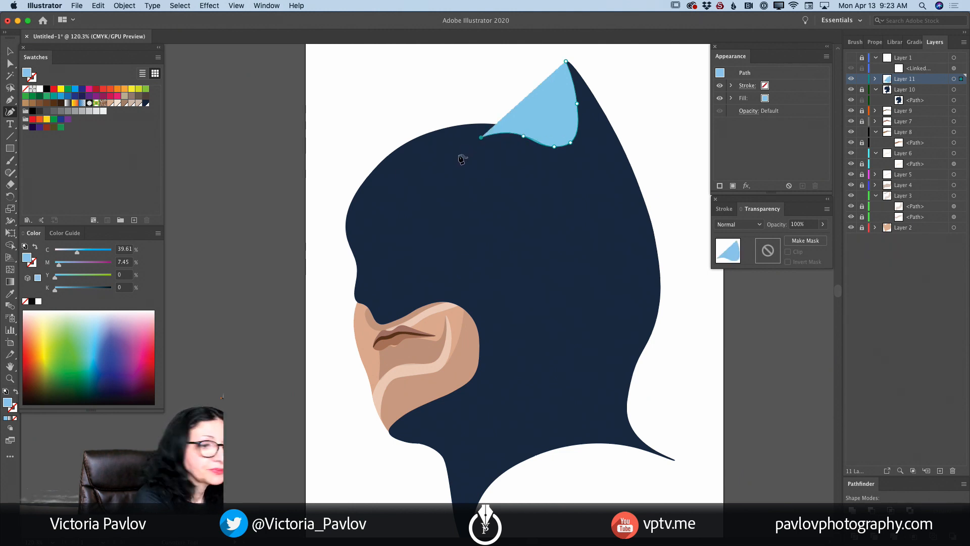
Continue the highlight's inner edge down the forehead and along a jagged brow line to the front edge of the cowl
click(433, 177)
click(415, 216)
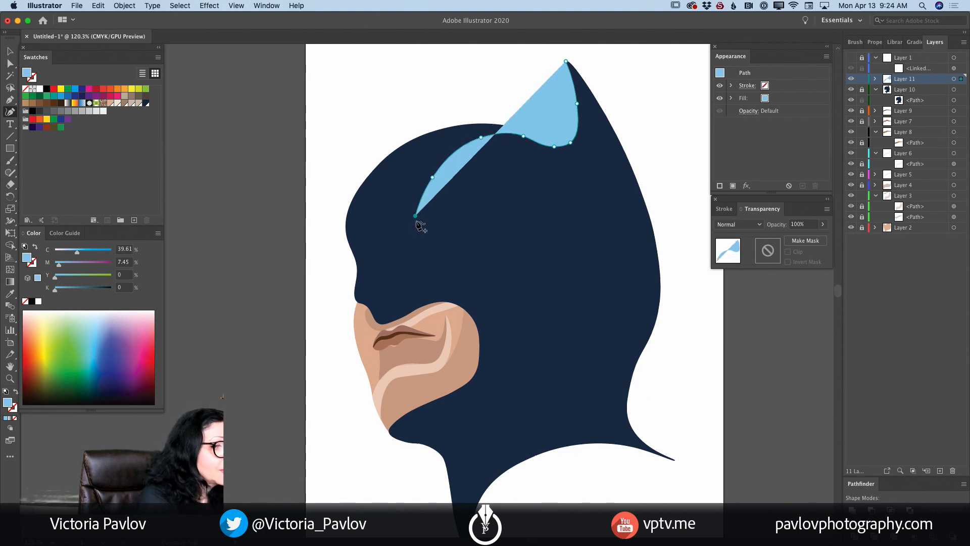
drag(416, 221, 394, 226)
click(394, 224)
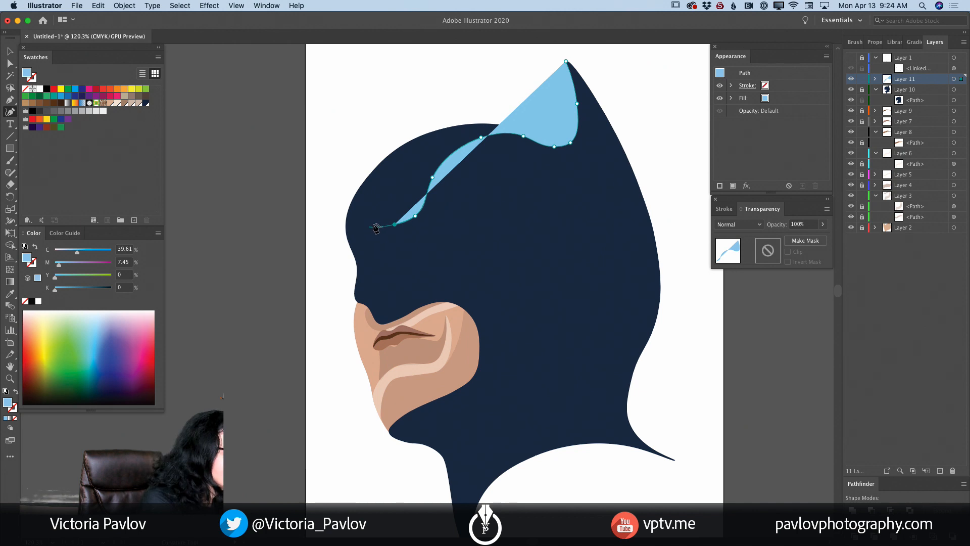
click(379, 223)
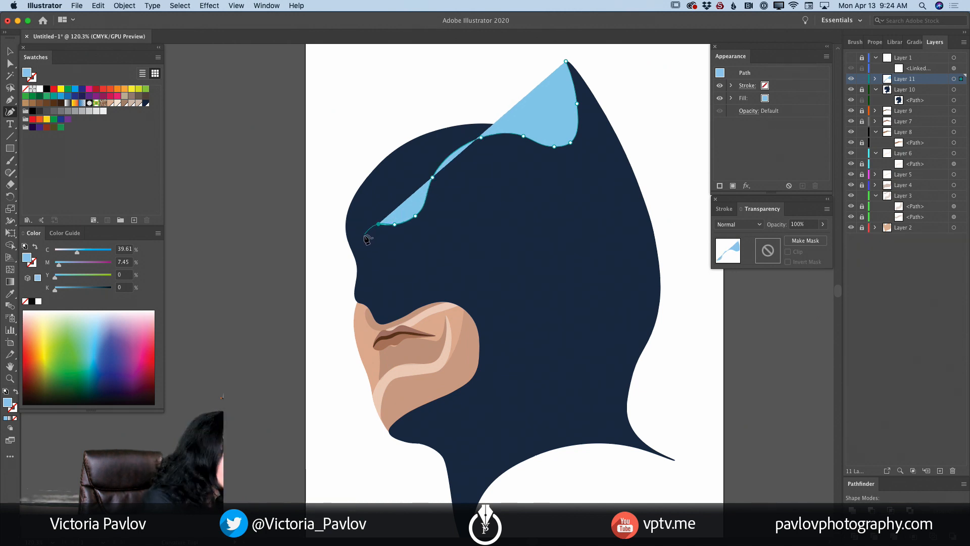
click(363, 235)
click(357, 225)
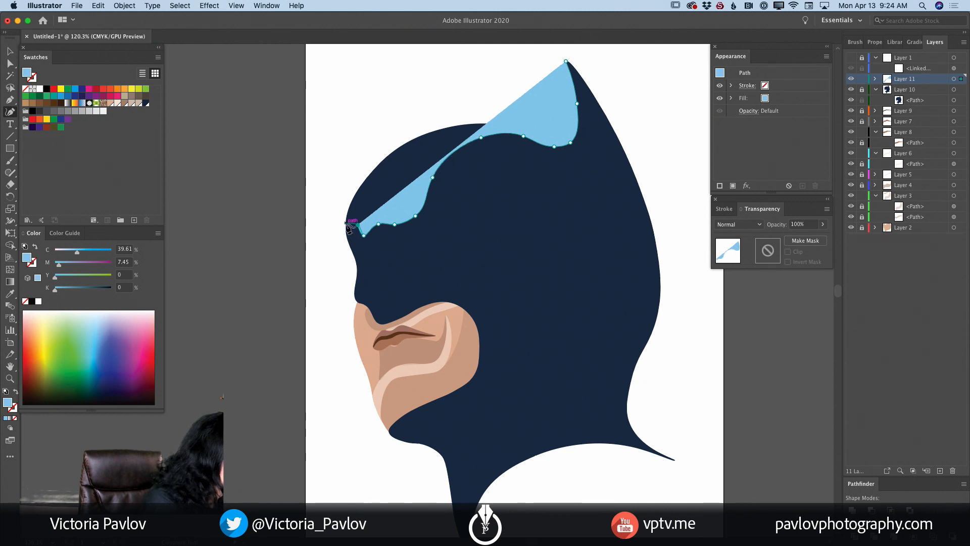
click(345, 225)
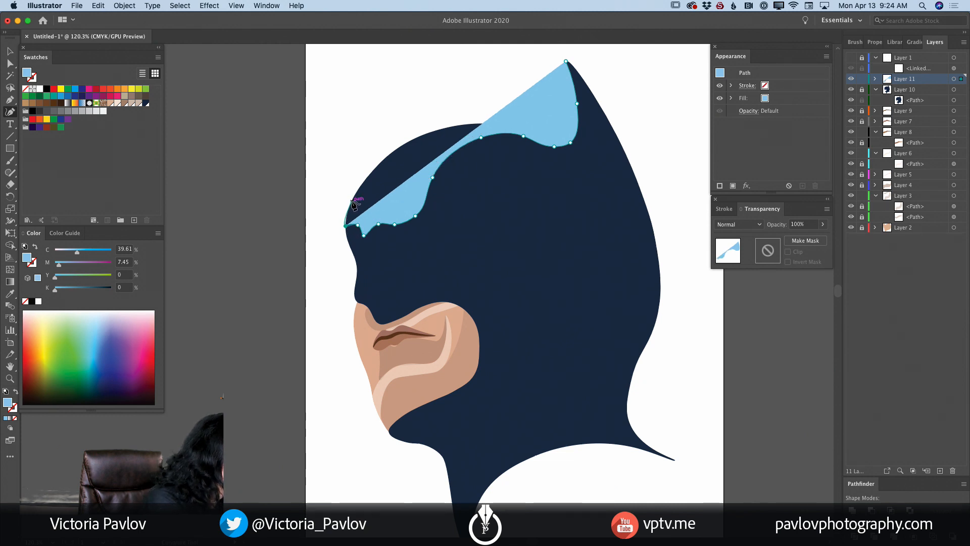
Trace the highlight back over the top of the head to the ear base and close it at the ear tip
click(351, 201)
click(377, 166)
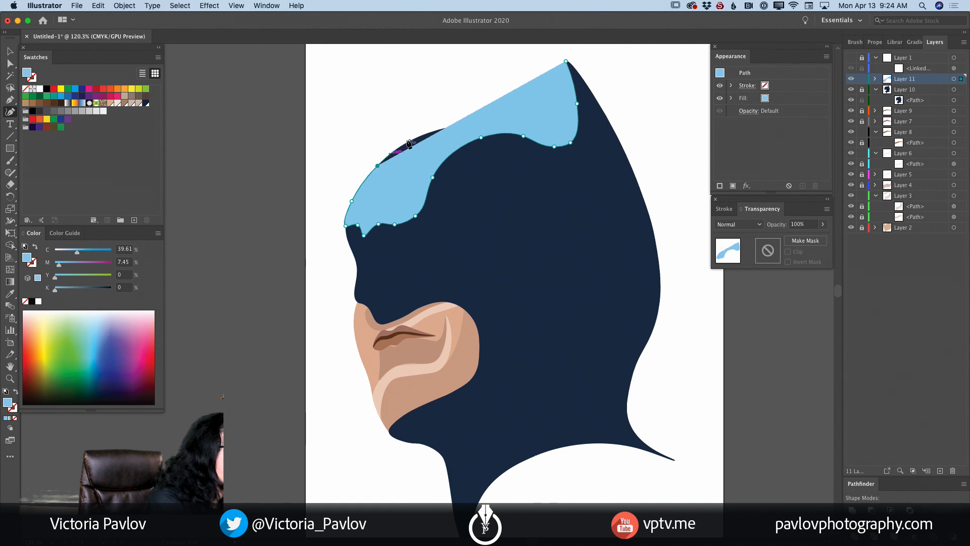
click(415, 138)
drag(472, 124, 558, 141)
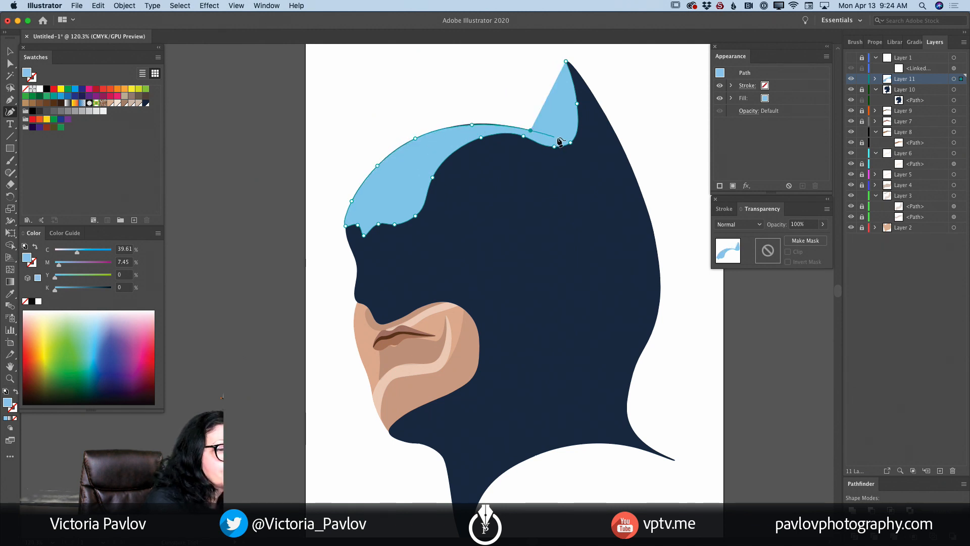
click(558, 138)
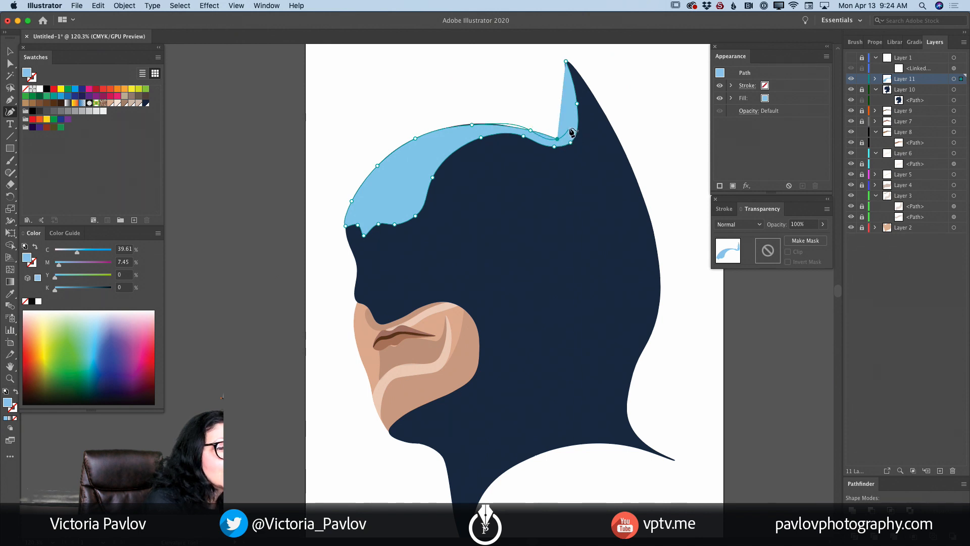
click(557, 139)
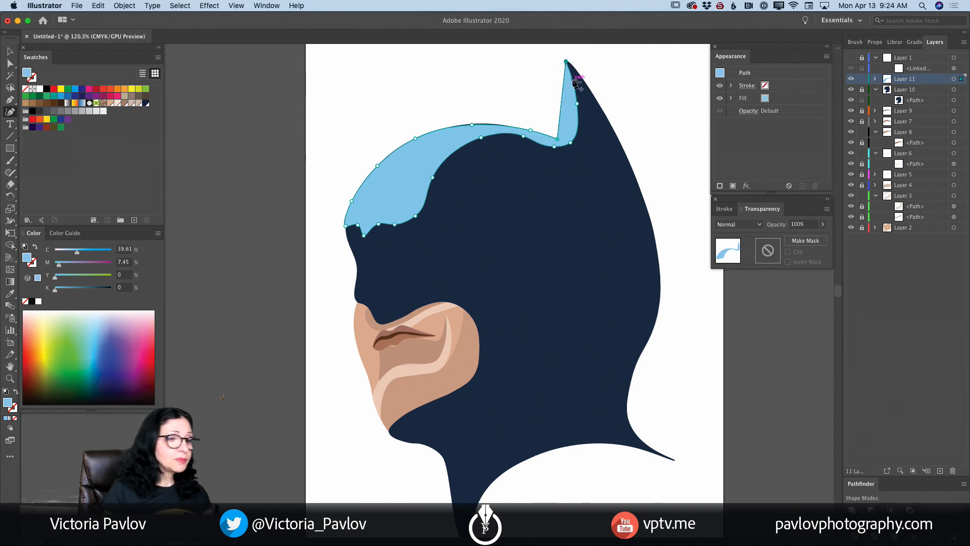
Fit the highlight's outer edge to the crown and ear base by adding and repositioning anchor points along the cowl outline
drag(473, 123, 475, 121)
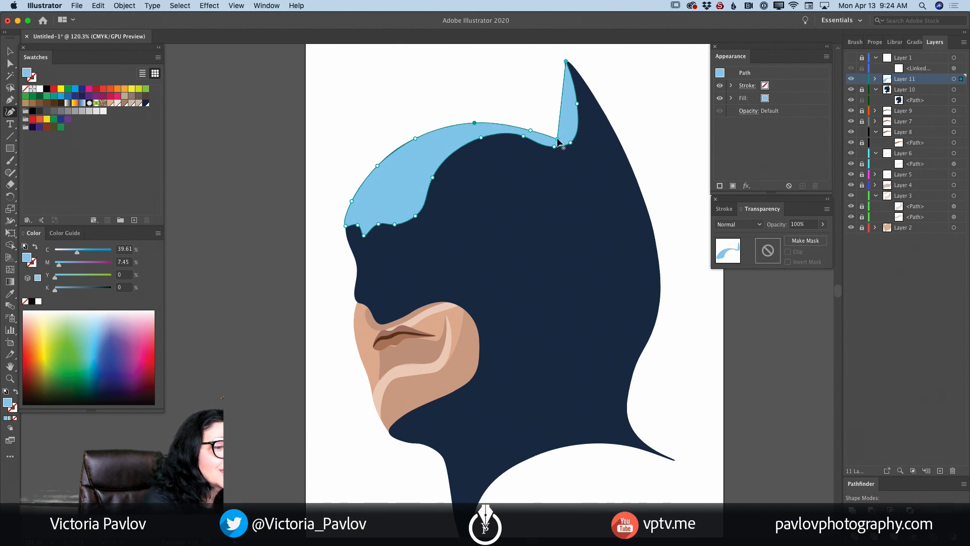
drag(557, 139, 569, 97)
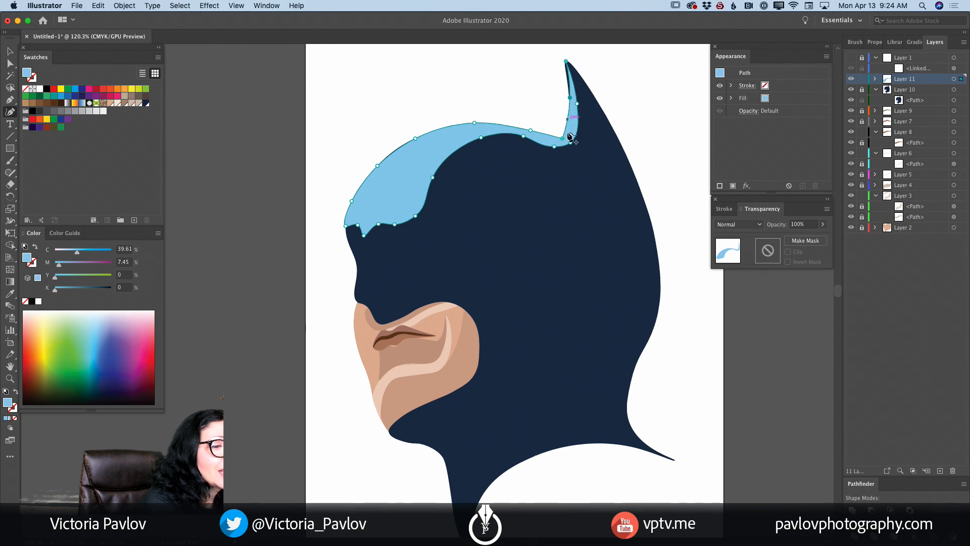
click(568, 130)
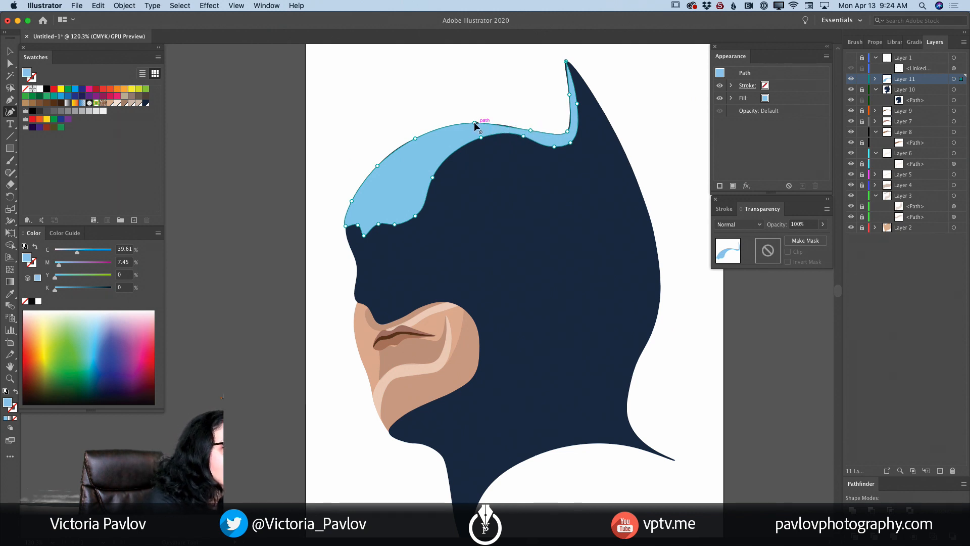
mouse_move(475, 123)
mouse_down()
mouse_move(562, 142)
mouse_move(454, 123)
mouse_move(484, 126)
mouse_up()
click(541, 139)
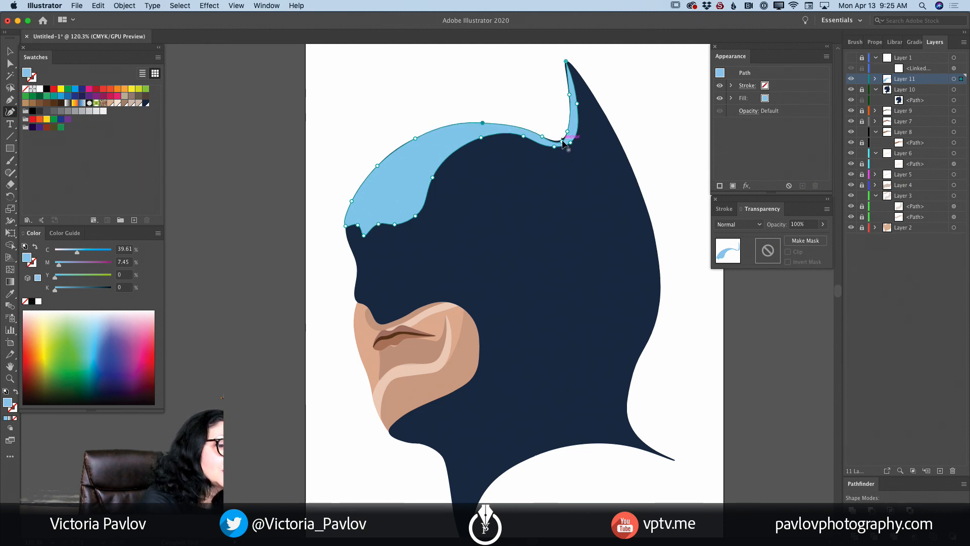
drag(562, 141, 562, 139)
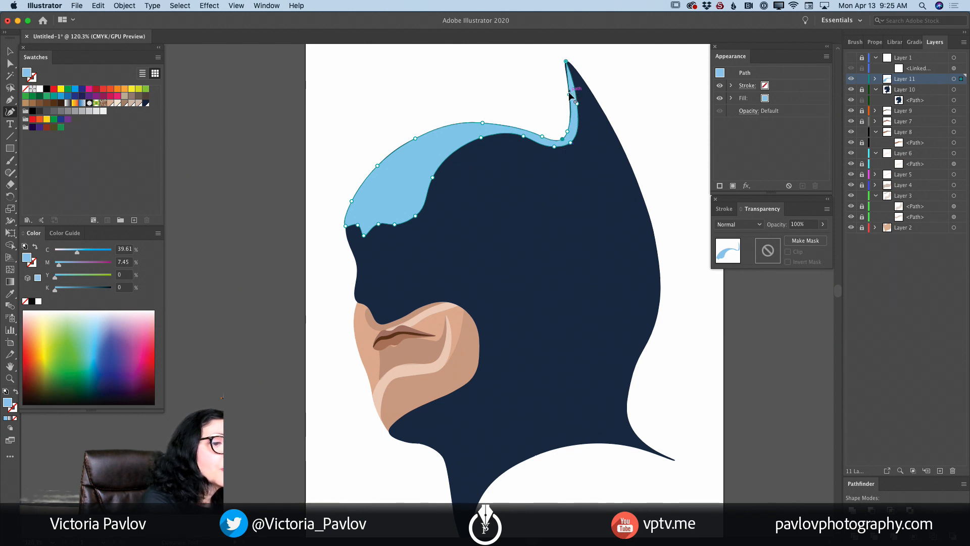
Nudge the highlight's anchors at the ear tip, the ear's front edge and the upper forehead slightly outward
drag(566, 61, 564, 59)
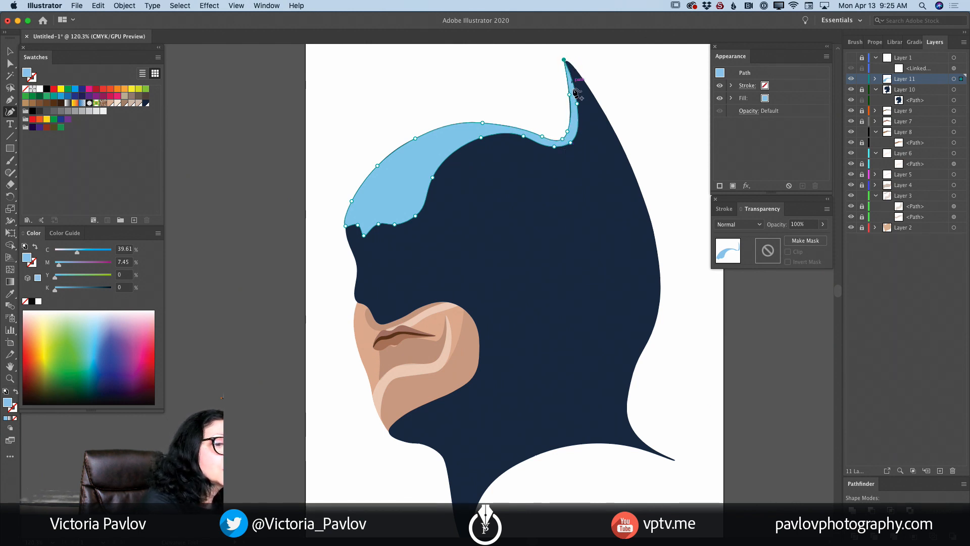
drag(570, 94, 567, 91)
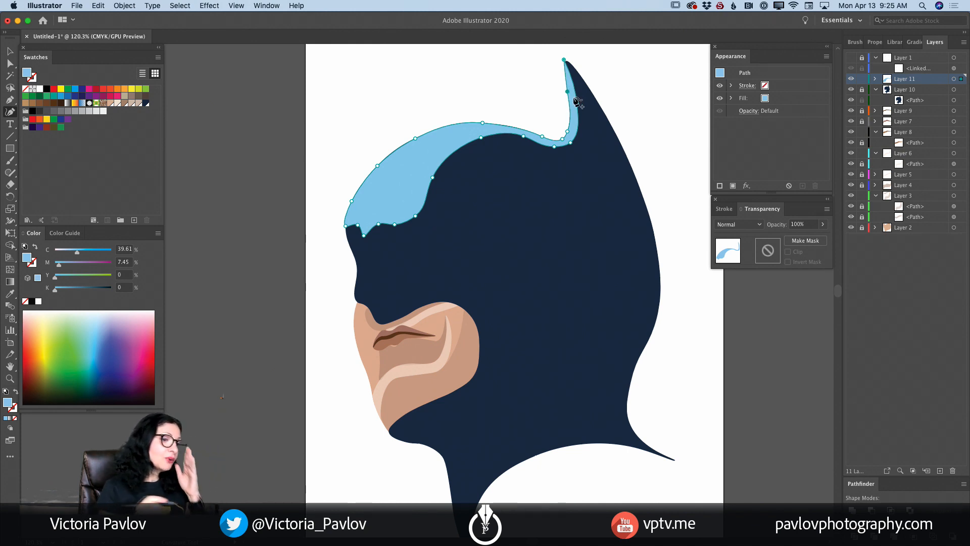
drag(415, 138, 412, 137)
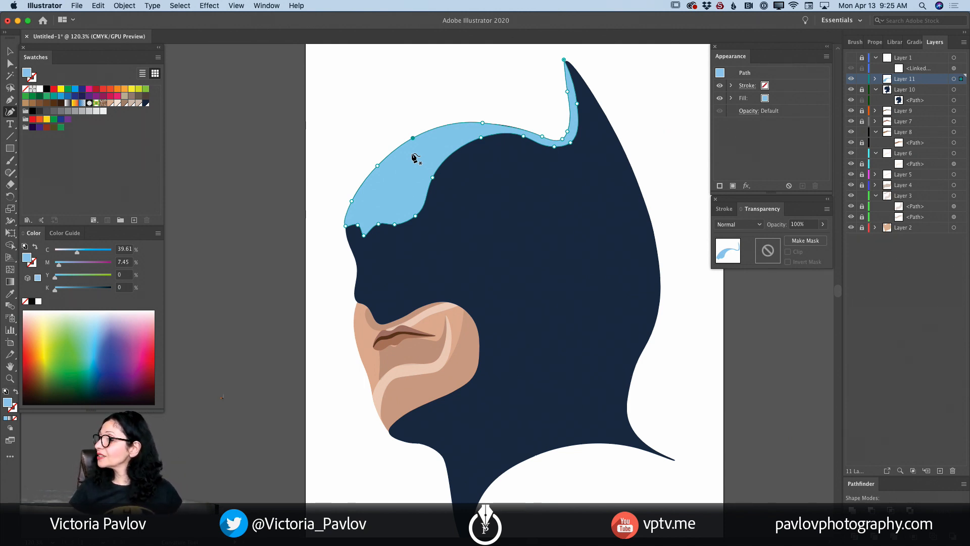
Apply a freeform gradient to the highlight shape and add a forehead colour stop with cyan set to 56%
click(11, 418)
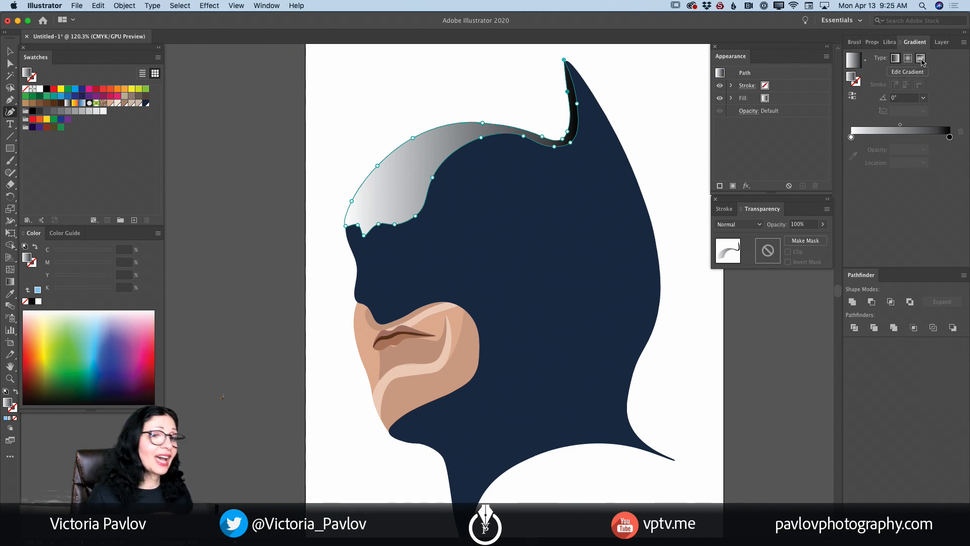
click(372, 201)
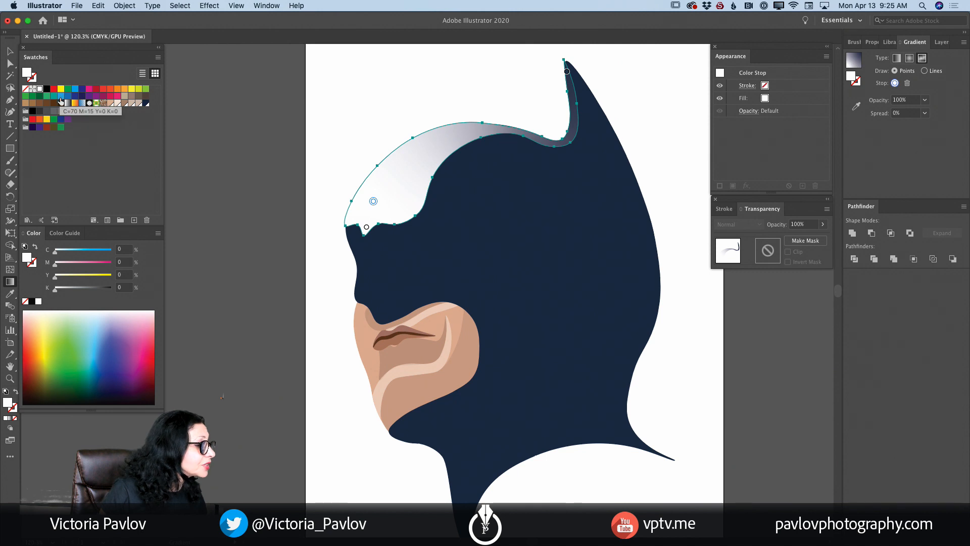
drag(57, 252, 87, 254)
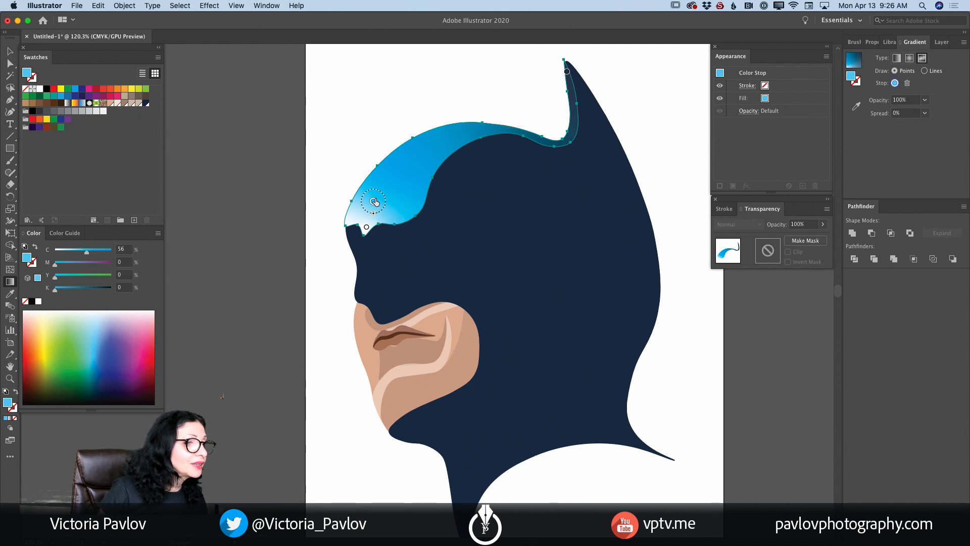
Move the highlight's two forehead gradient stops upward, setting cyan to 27% on the lower stop and 73% on the upper one
drag(374, 201, 405, 171)
drag(366, 226, 375, 199)
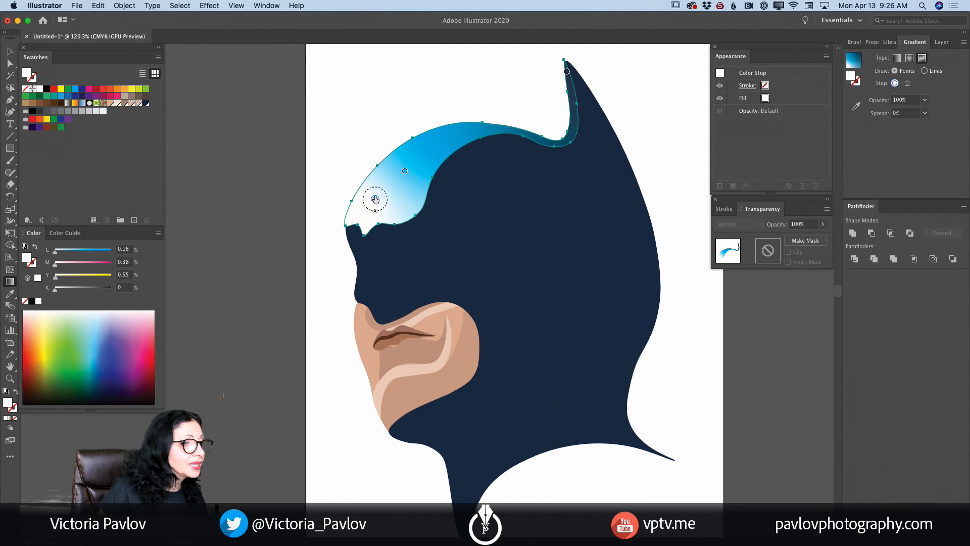
mouse_move(60, 255)
mouse_down()
mouse_move(84, 255)
mouse_move(69, 252)
mouse_up()
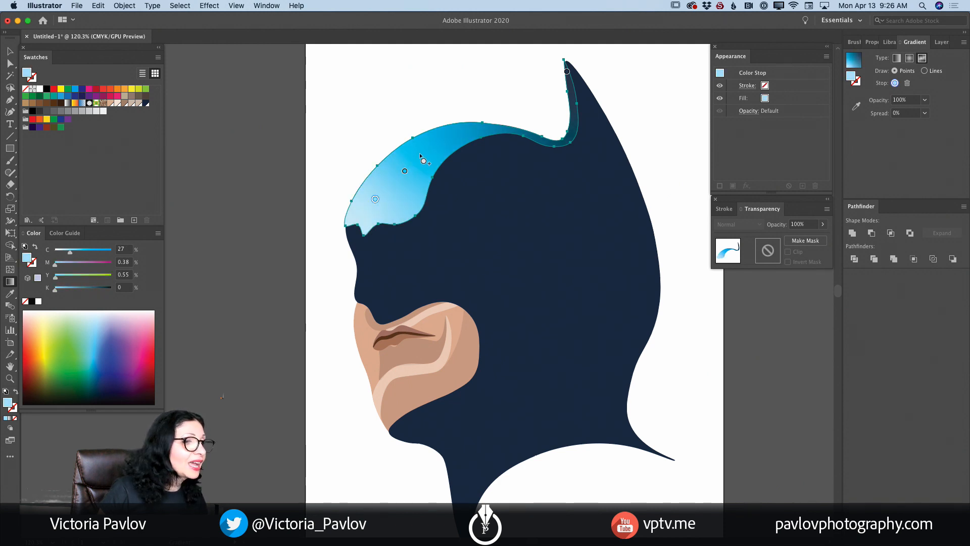
drag(404, 170, 426, 153)
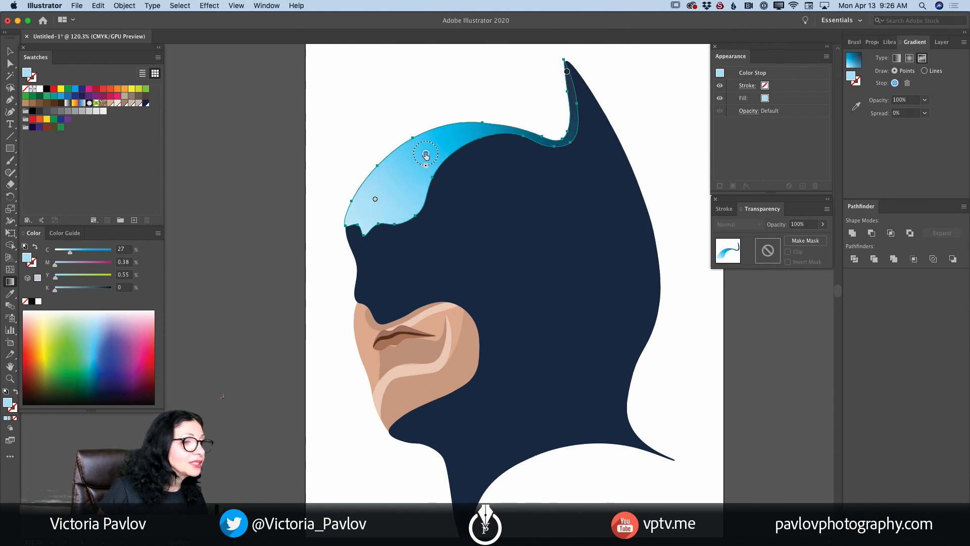
drag(88, 255, 98, 256)
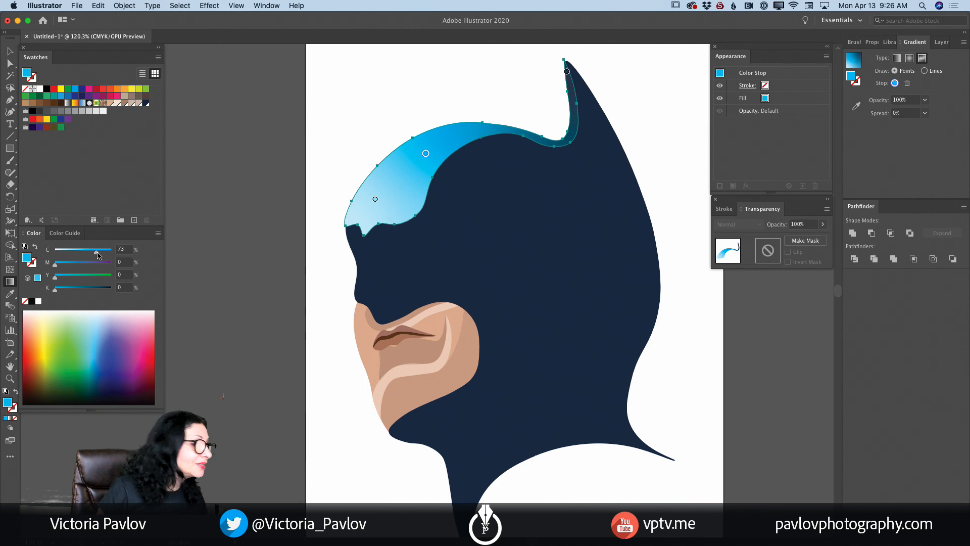
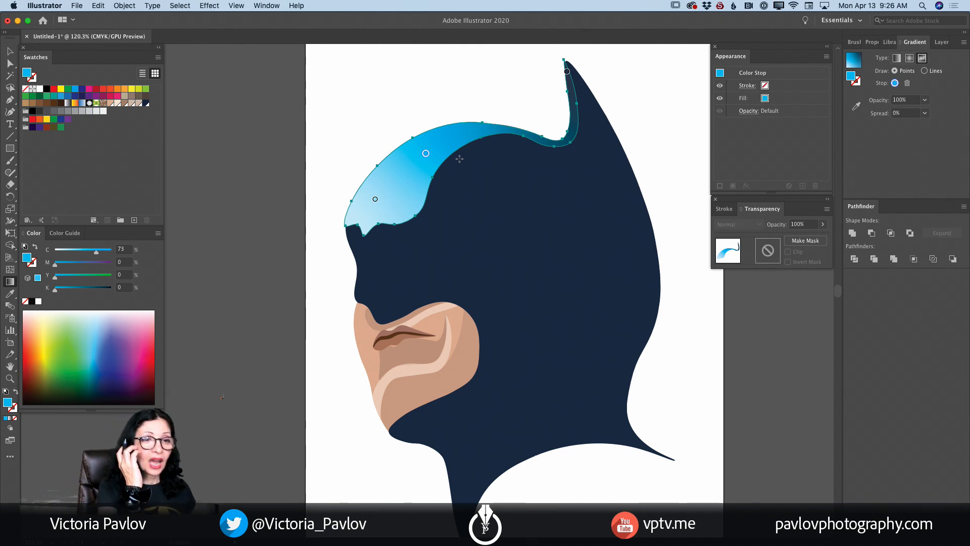
Lock the highlight's layer, add a new layer above it, and show the reference sketch in Layer 1
click(941, 42)
click(862, 79)
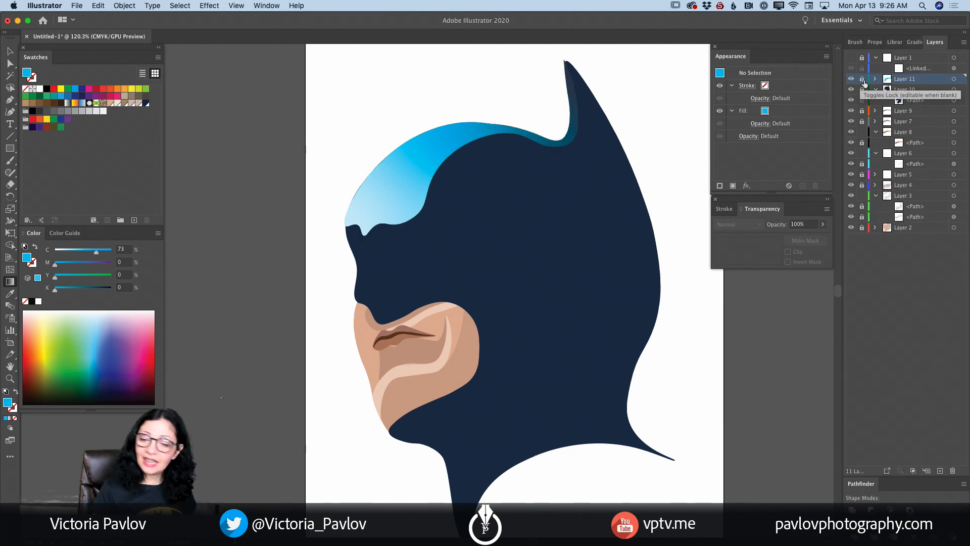
click(940, 470)
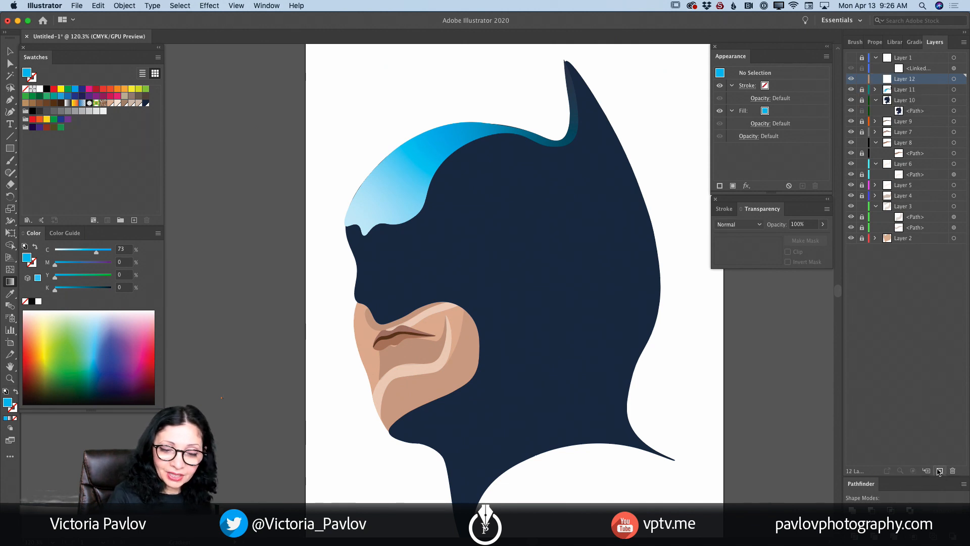
click(851, 58)
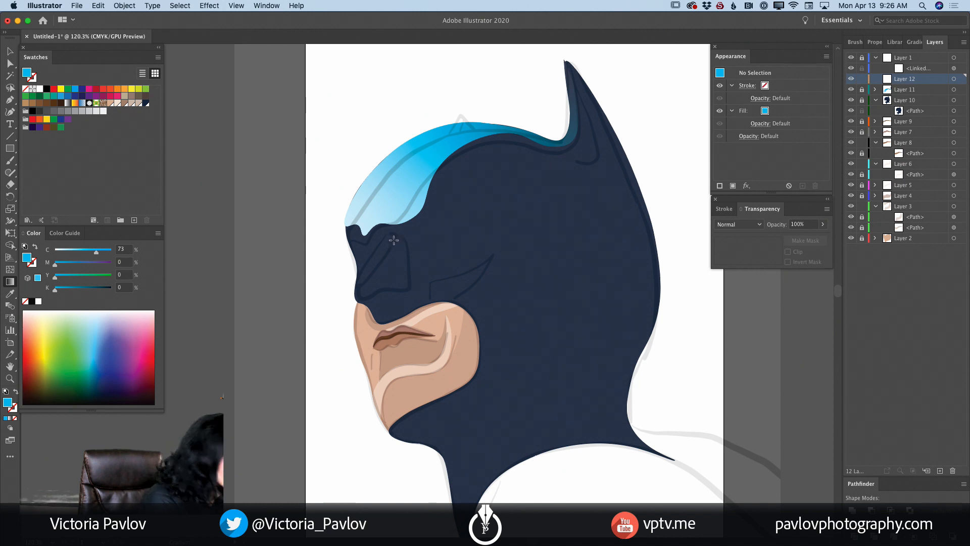
Draw a narrow blue strip along the sketched line from below the brow down to the nose with the Curvature tool
key(p)
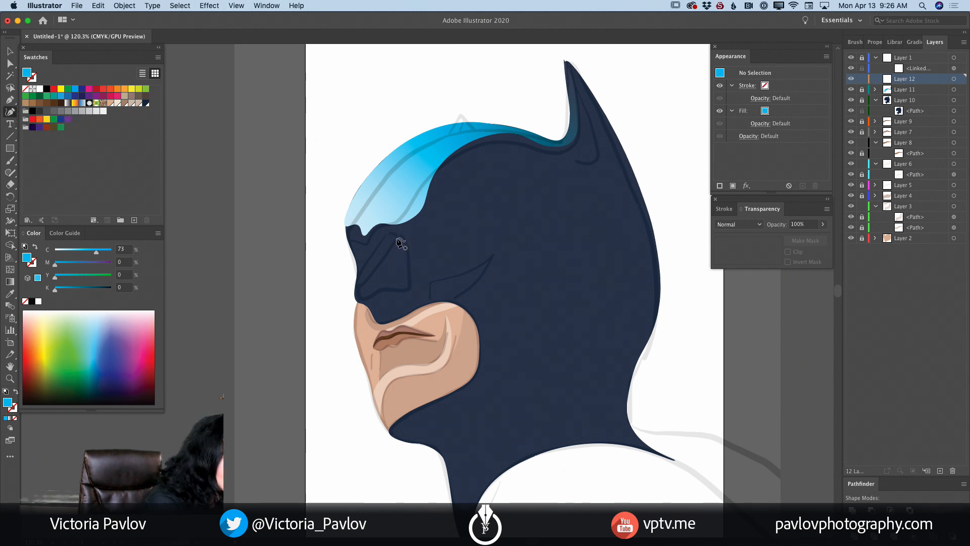
click(396, 238)
click(367, 278)
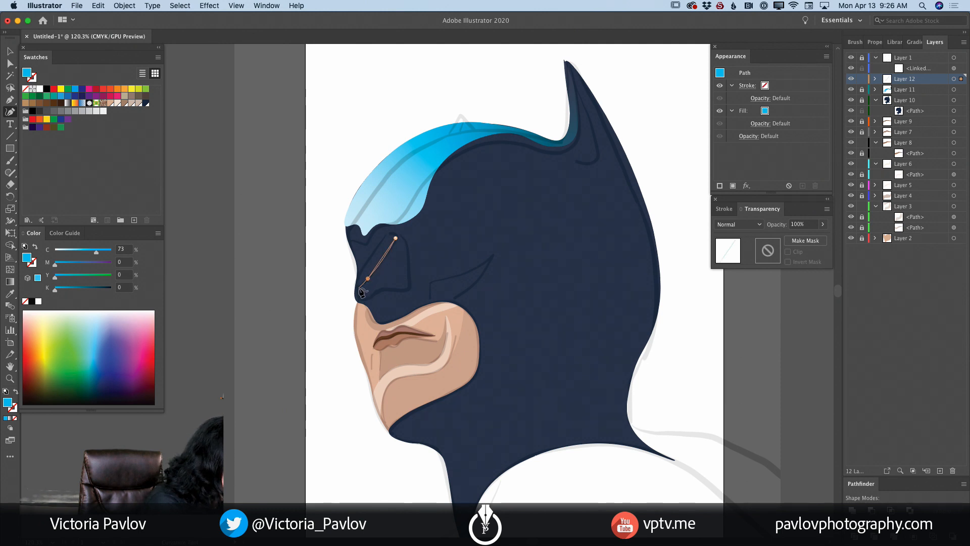
drag(362, 287, 358, 289)
click(355, 287)
click(364, 268)
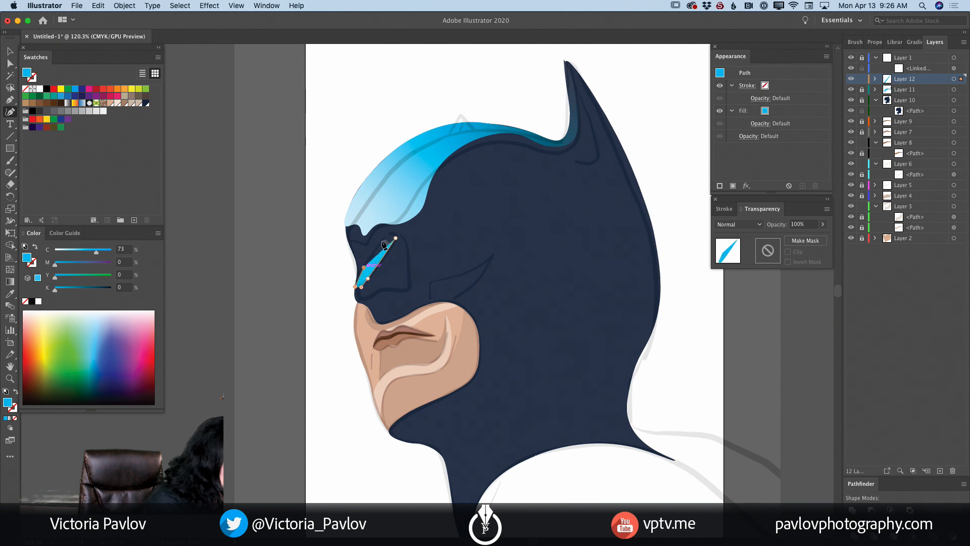
click(390, 231)
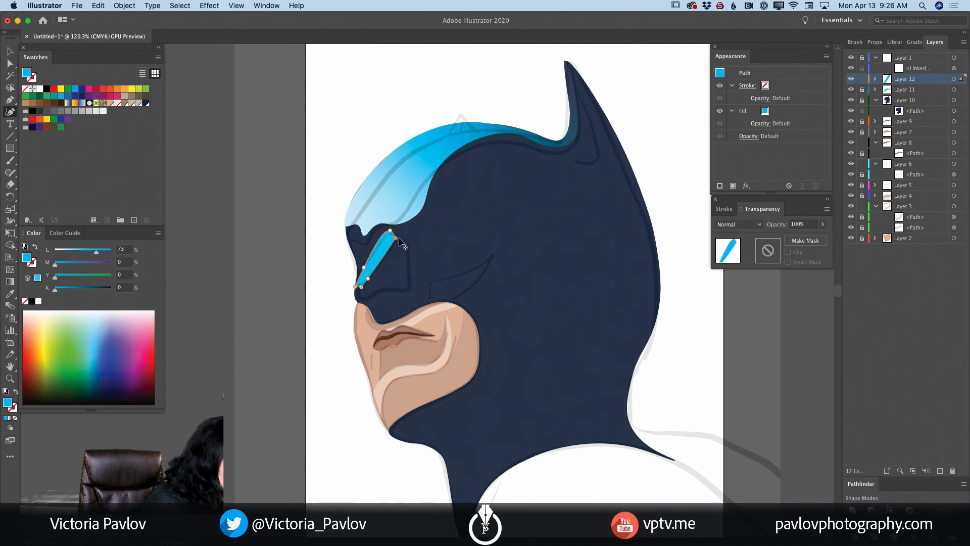
click(396, 237)
Reposition the strip's anchors along both long edges and at the nose end, hiding the Layer 1 sketch while adjusting them
click(376, 247)
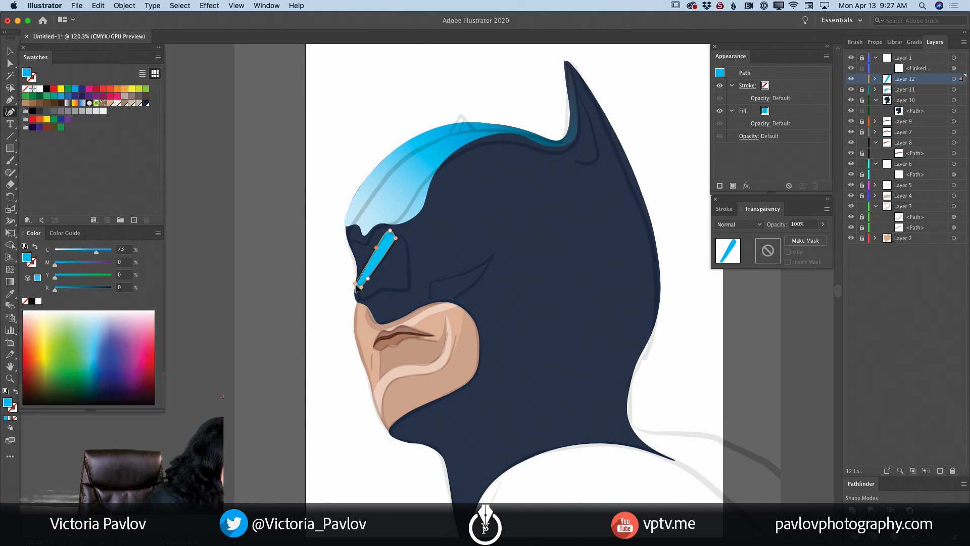
drag(355, 284, 378, 264)
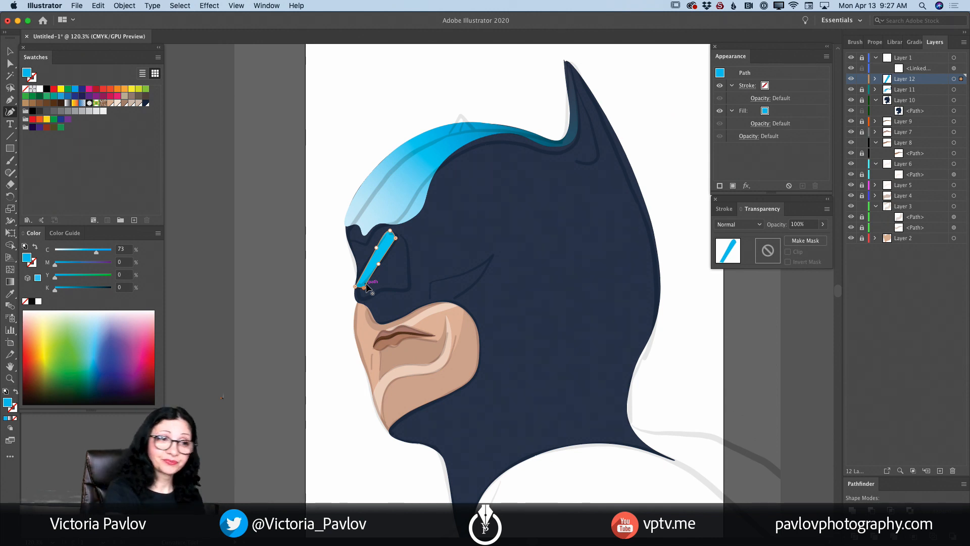
click(851, 57)
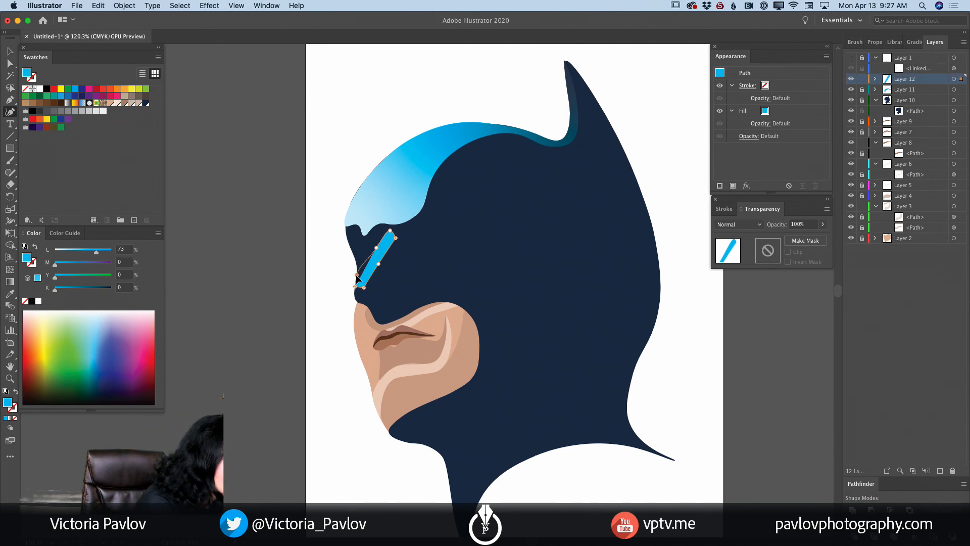
click(353, 280)
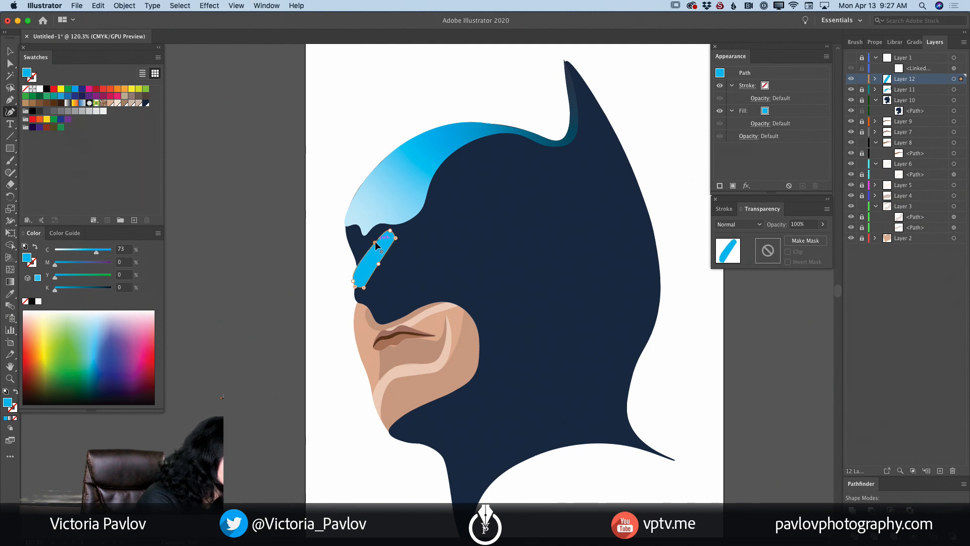
click(375, 241)
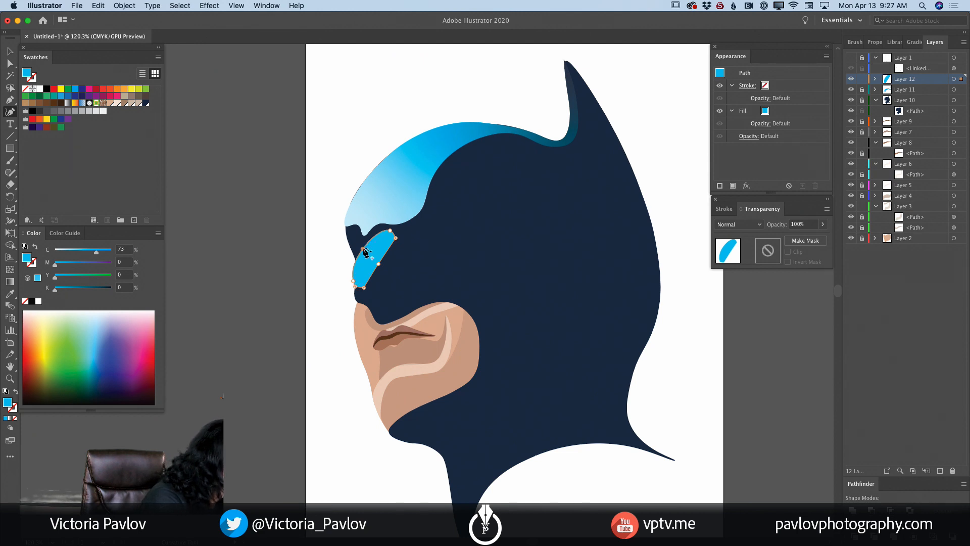
drag(363, 249, 368, 254)
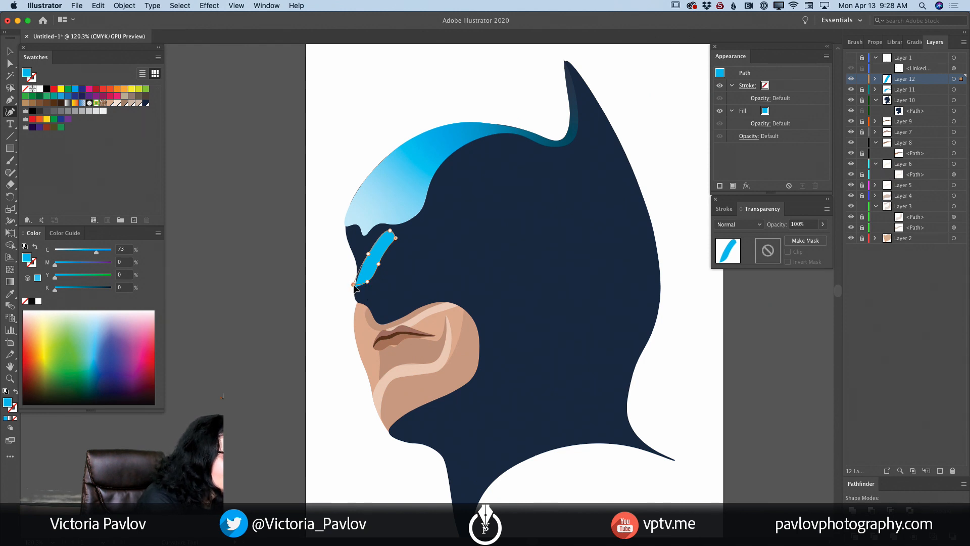
drag(353, 285, 355, 286)
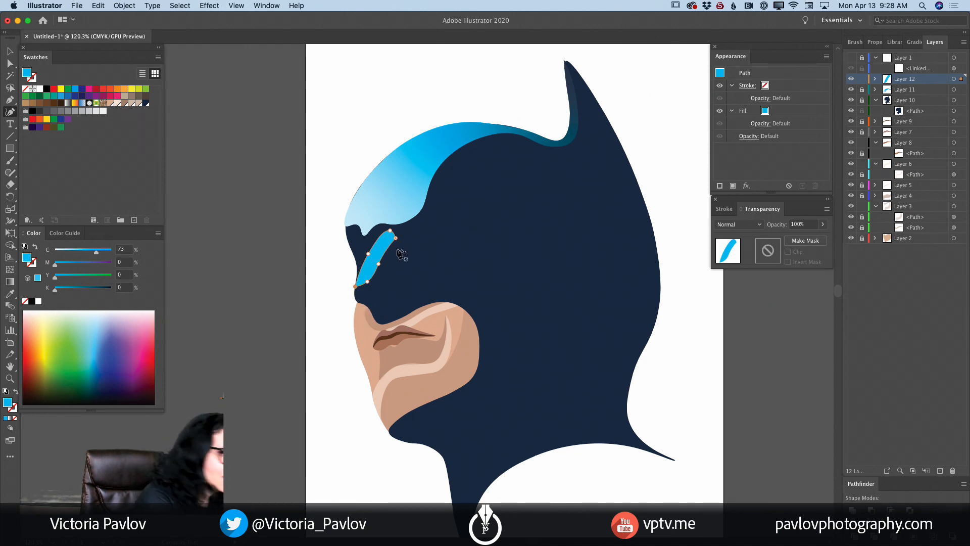
drag(379, 264, 382, 260)
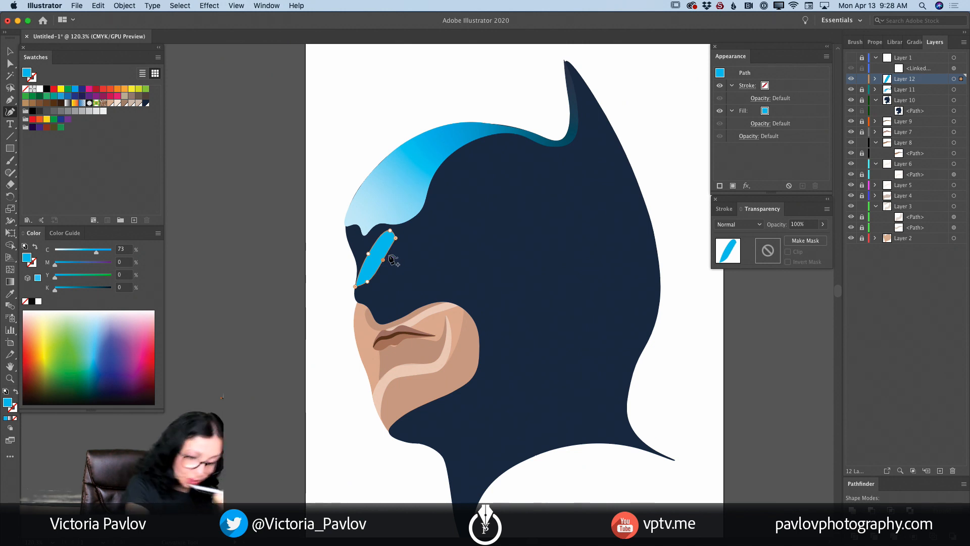
Straighten the strip's long edges by deleting its mid-edge anchors and converting its end anchors to corners
key(Delete)
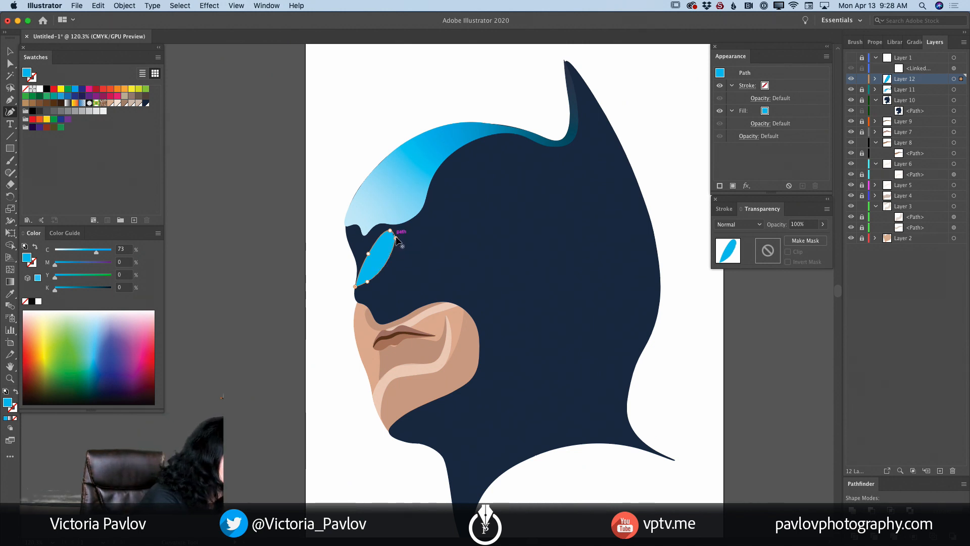
click(395, 238)
double_click(367, 281)
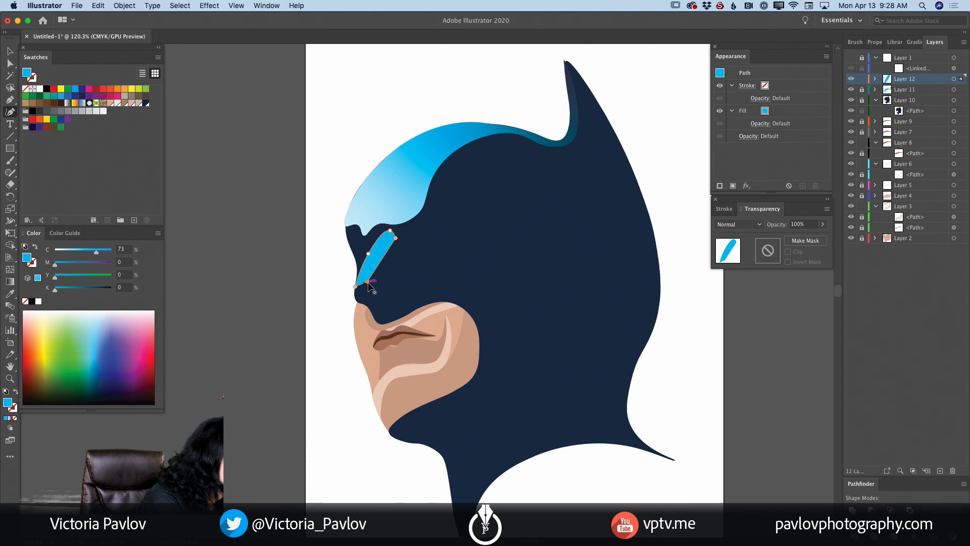
click(368, 252)
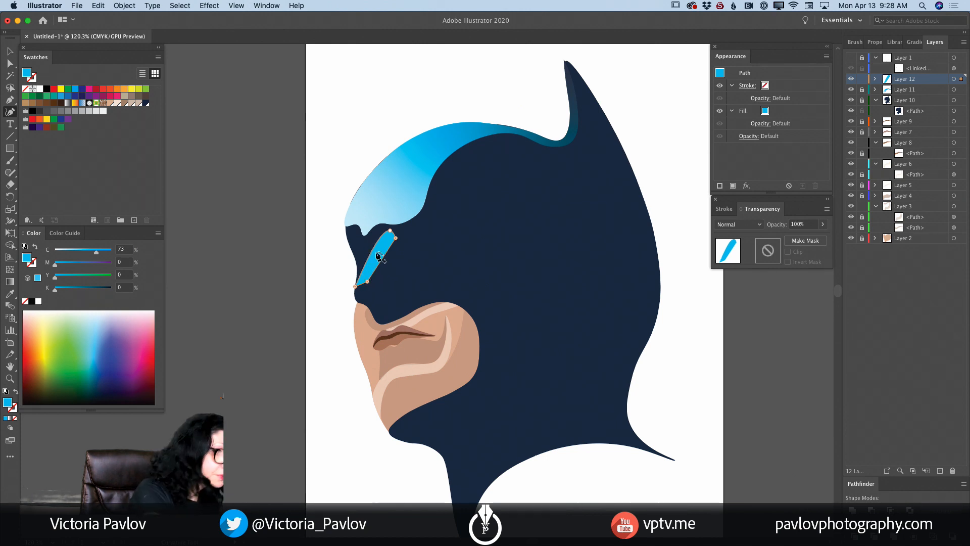
click(389, 230)
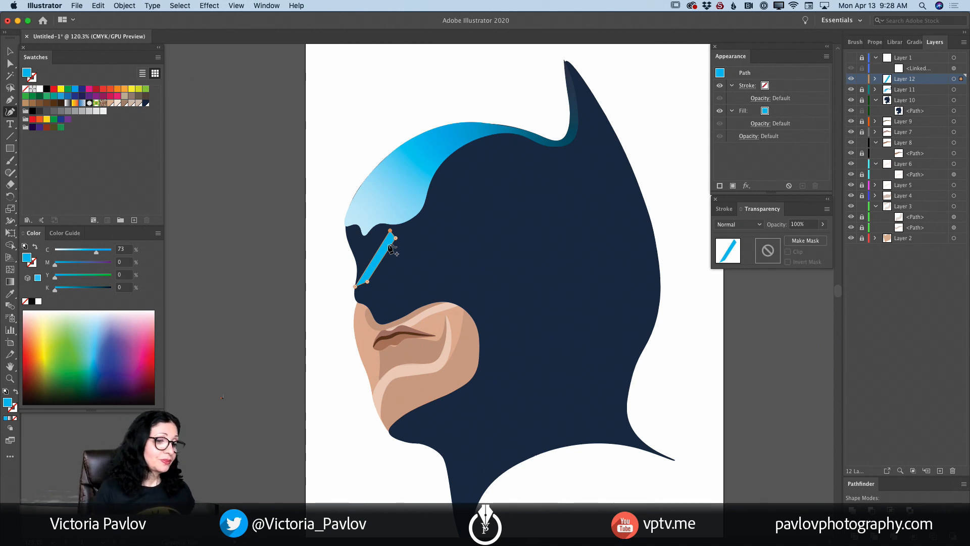
Lock the strip's layer and add a new layer above it, with the fill set to C 73, M 61, Y 0, K 39
click(862, 80)
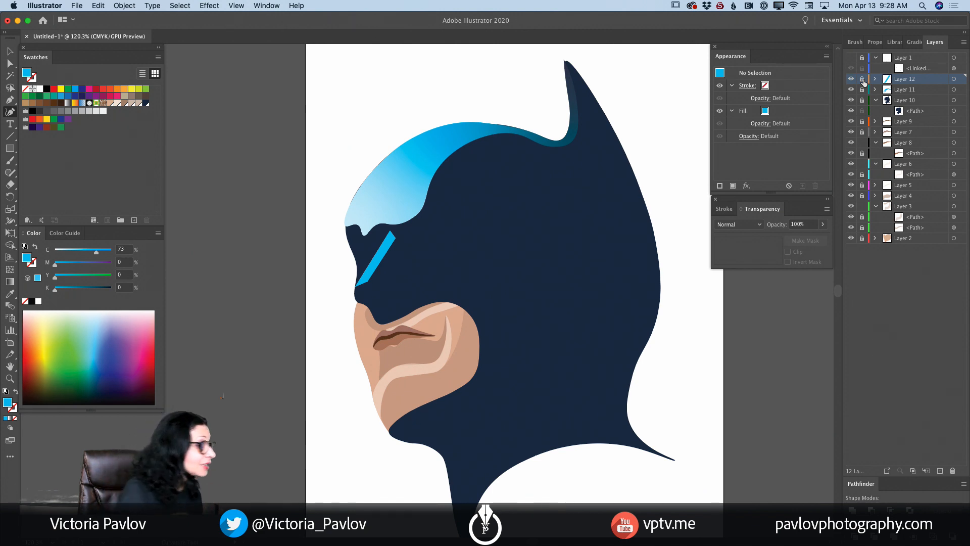
drag(56, 266, 76, 288)
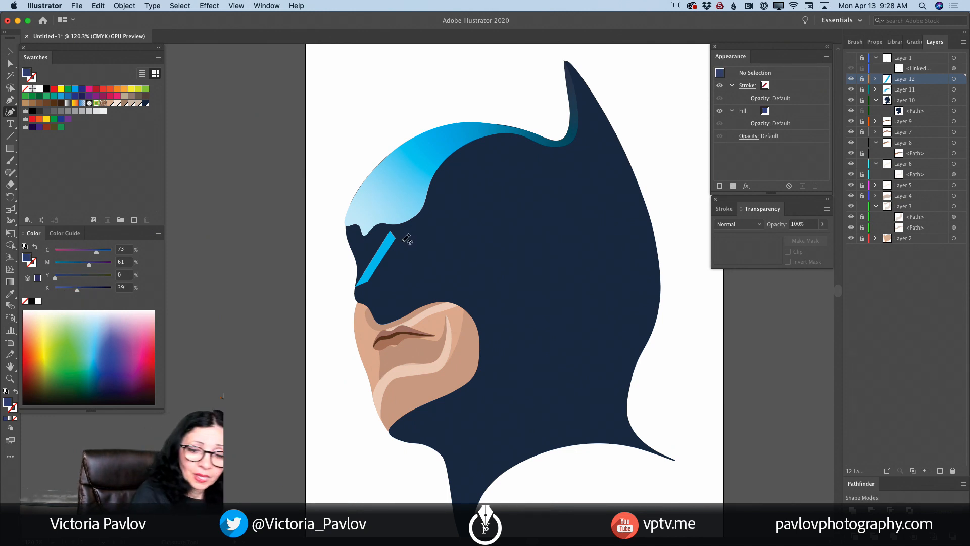
click(939, 470)
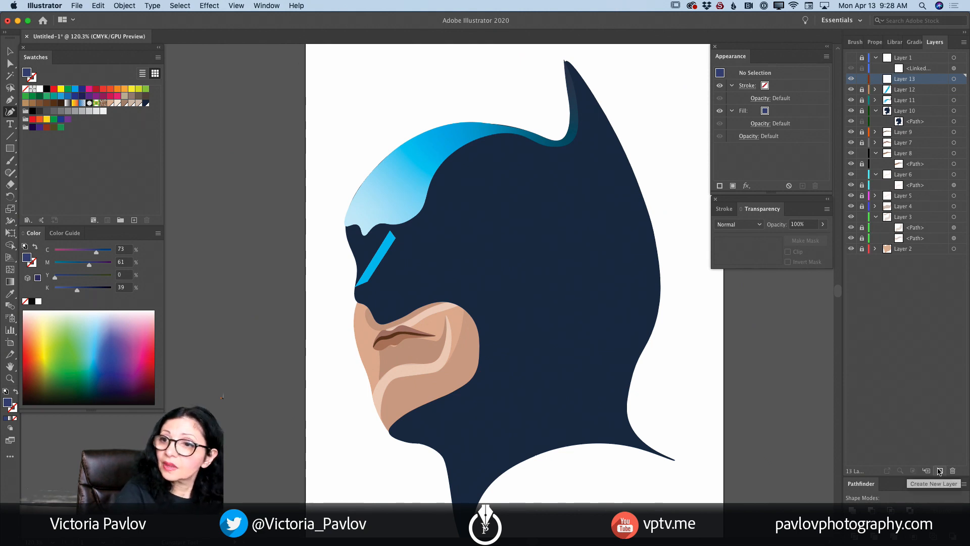
Draw an eye-socket shape with the Curvature tool from the nose-ridge strip's upper end around to the nose tip
click(395, 237)
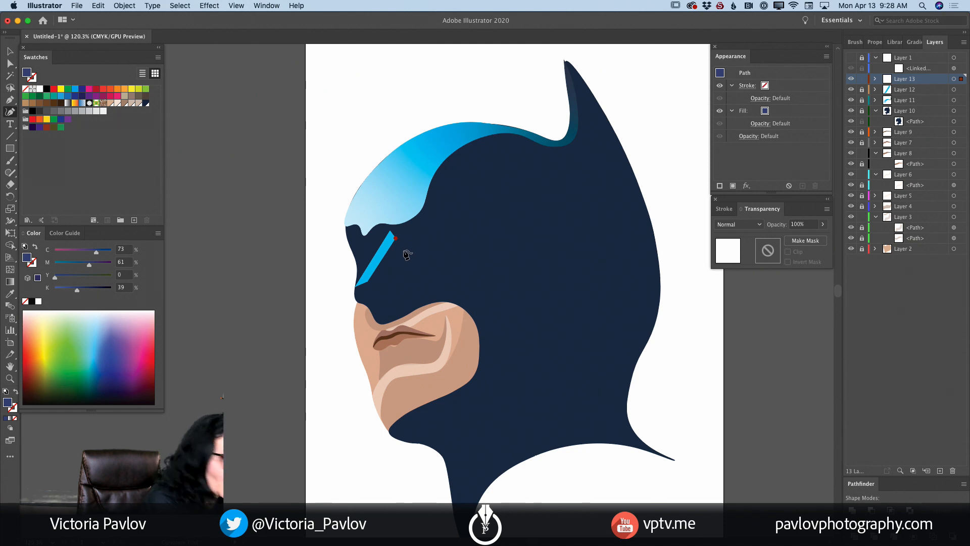
drag(403, 247, 398, 264)
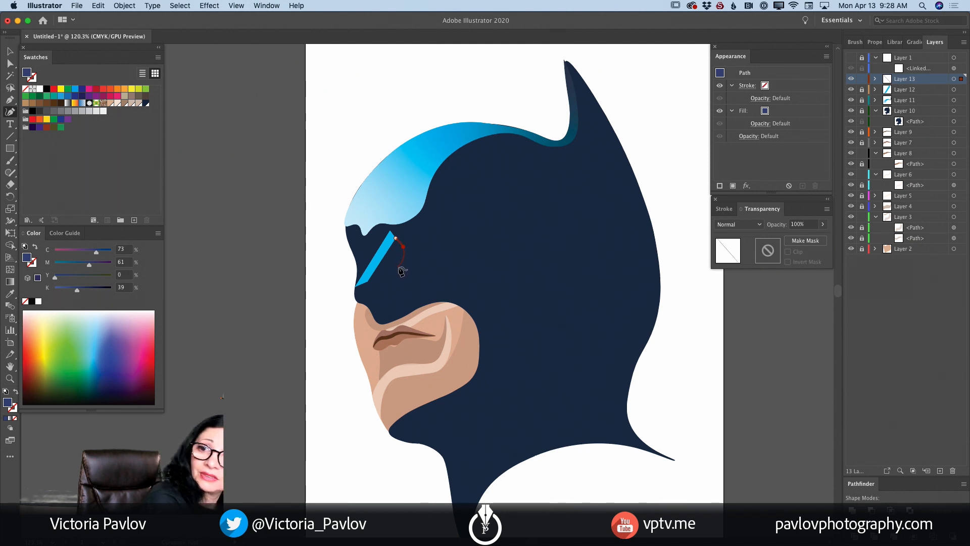
click(398, 266)
click(404, 281)
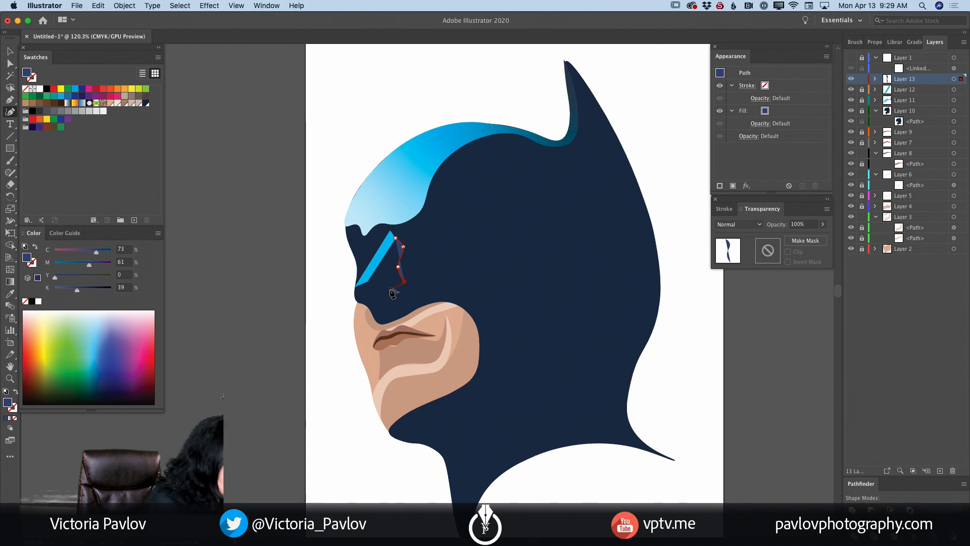
click(389, 288)
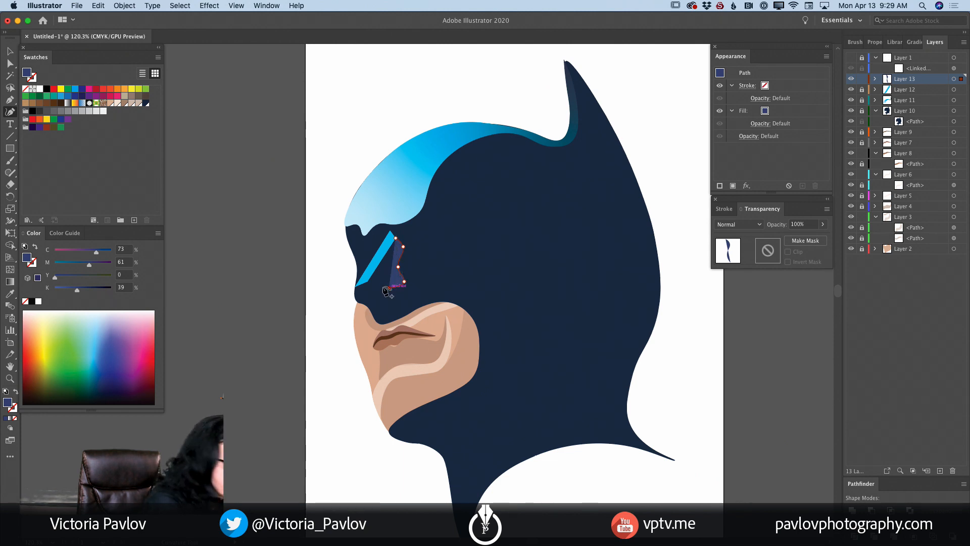
click(376, 287)
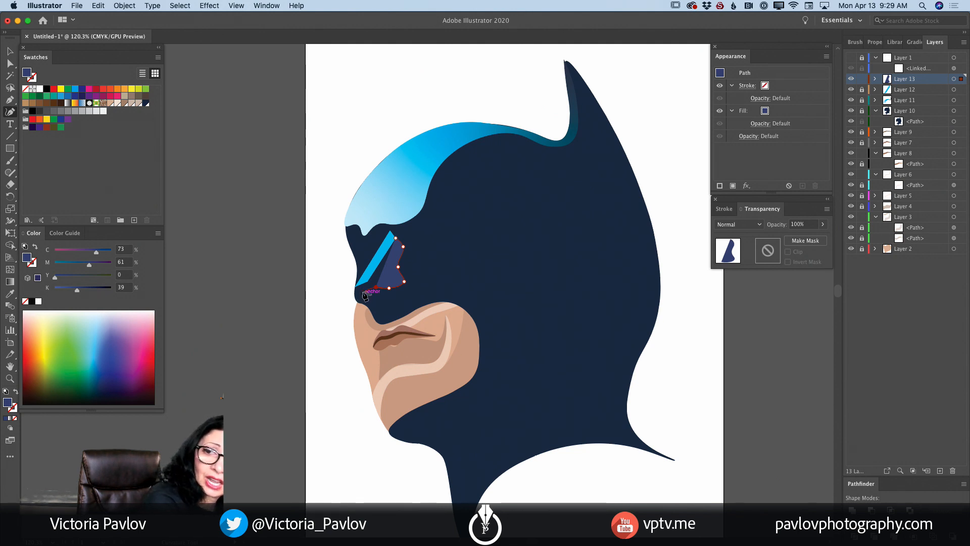
click(355, 293)
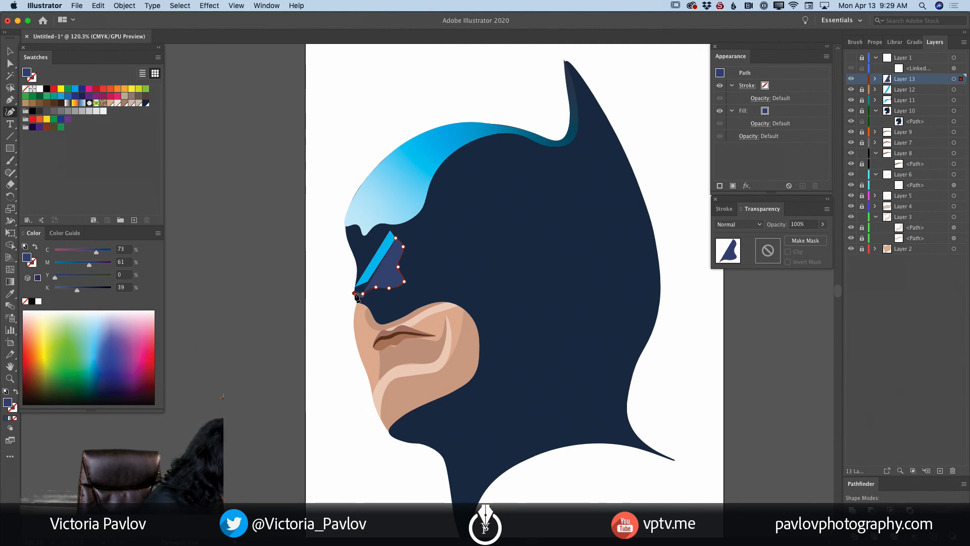
click(357, 290)
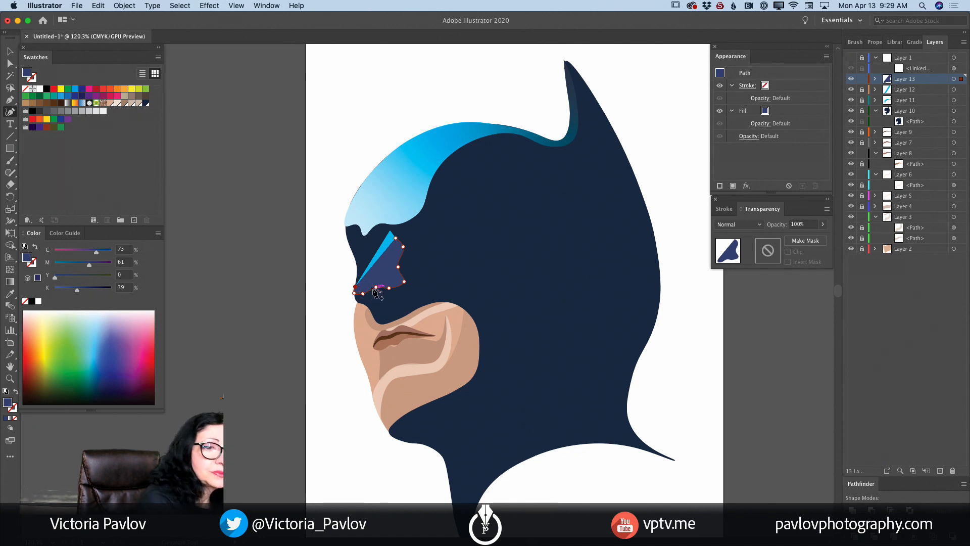
Set the eye-socket shape's opacity to 52% and bring its front edge in line with the nose-ridge strip
click(822, 224)
drag(821, 237, 804, 239)
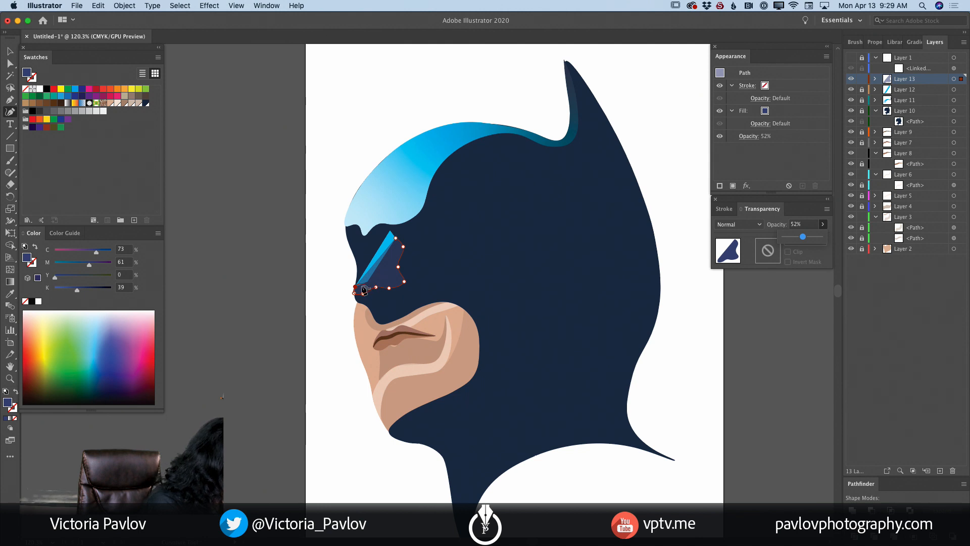
click(362, 284)
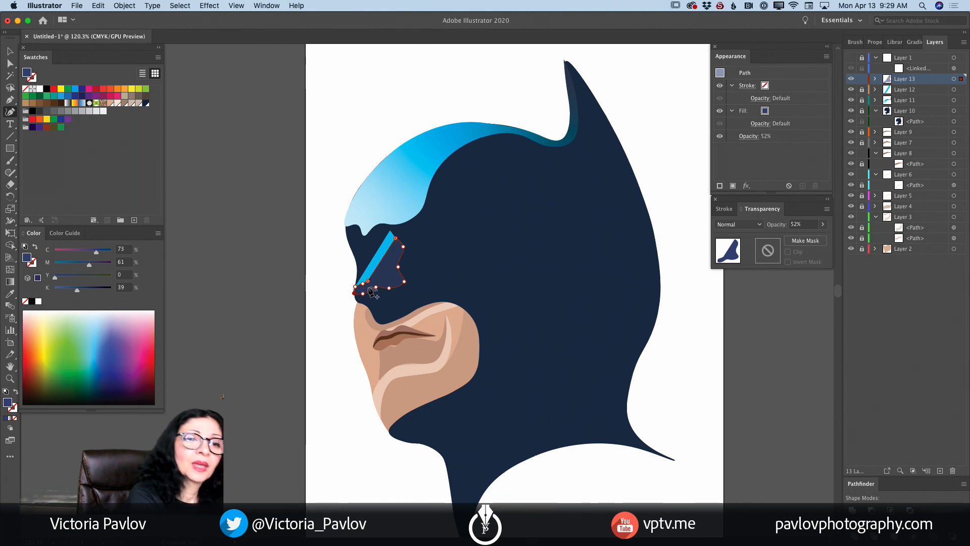
Lock the eye-socket layer and, on a new layer, draw a curved dark blue band along the inner edge of the forehead highlight
click(861, 80)
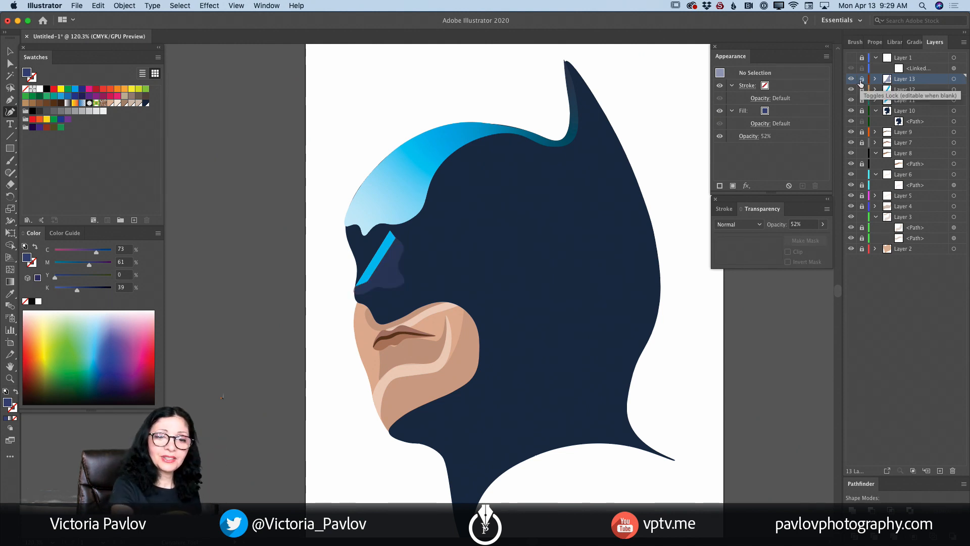
click(939, 471)
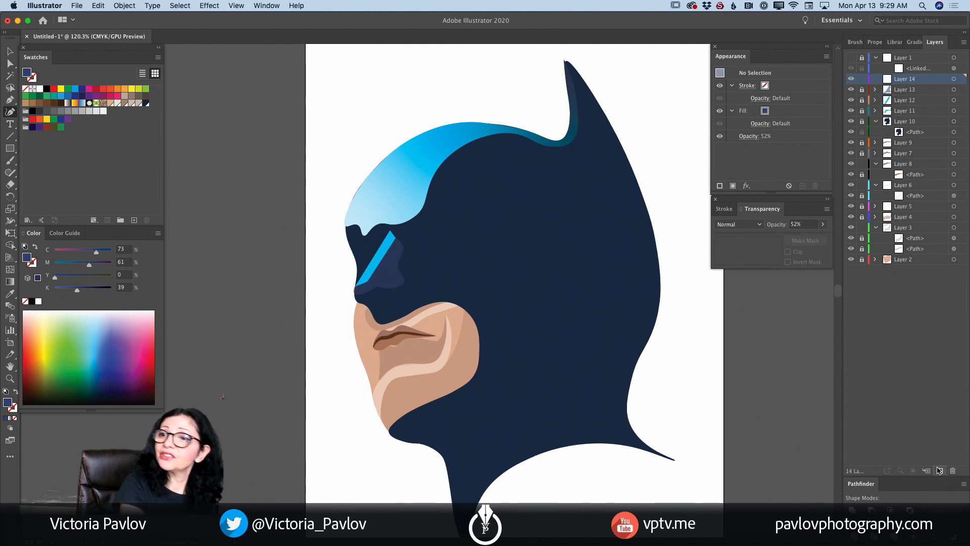
click(417, 216)
drag(458, 194, 489, 160)
drag(489, 159, 488, 138)
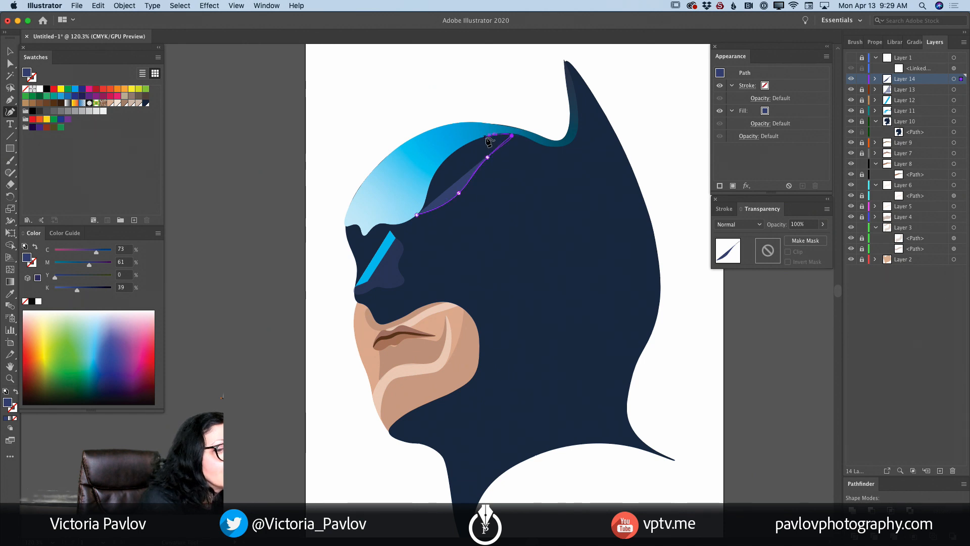
click(484, 137)
click(459, 148)
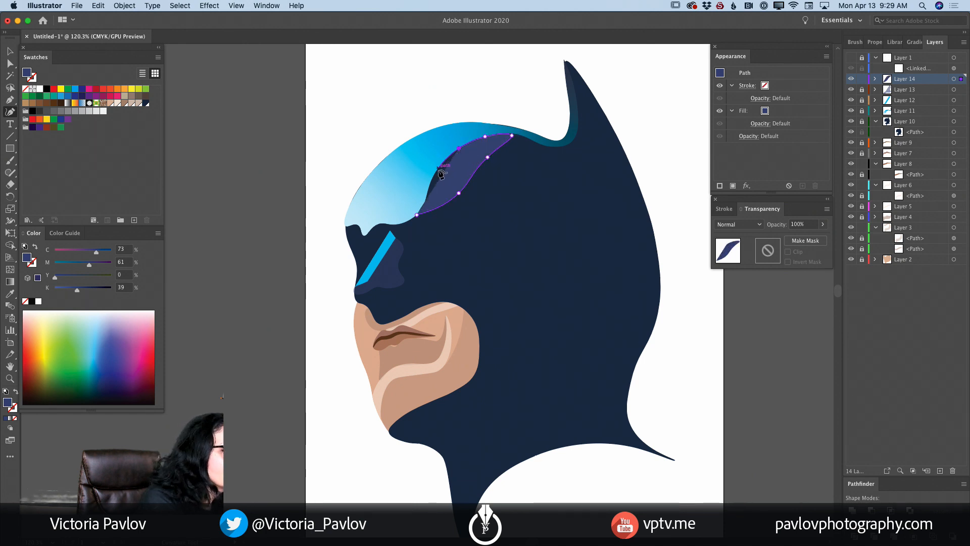
click(437, 169)
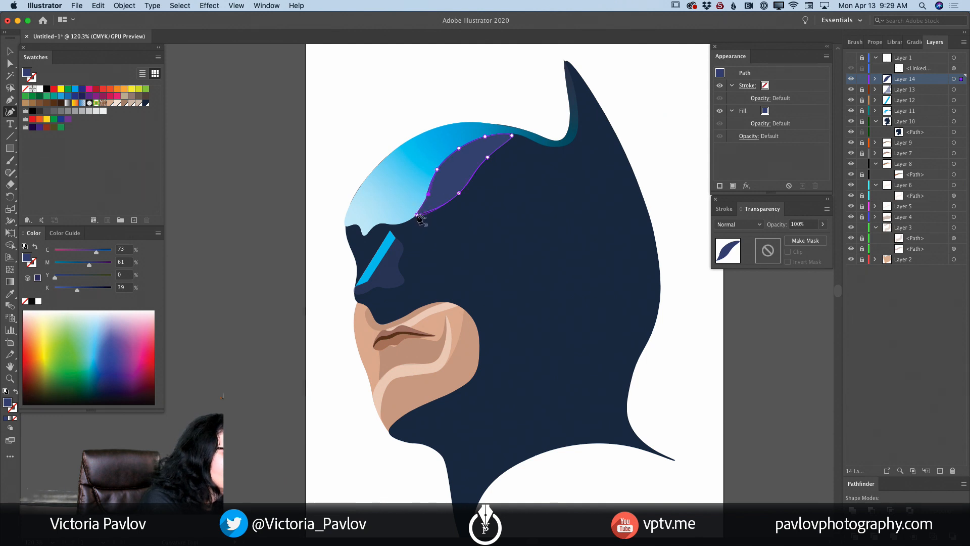
click(418, 215)
click(425, 202)
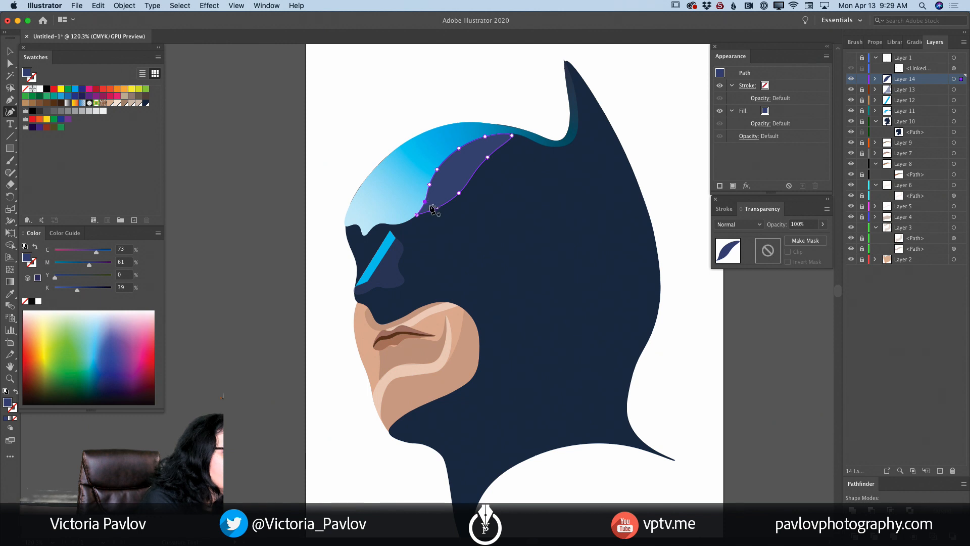
Lock the forehead band's layer and, on a new layer, draw a pointed inner-ear shape from the ear tip down to its base
click(862, 79)
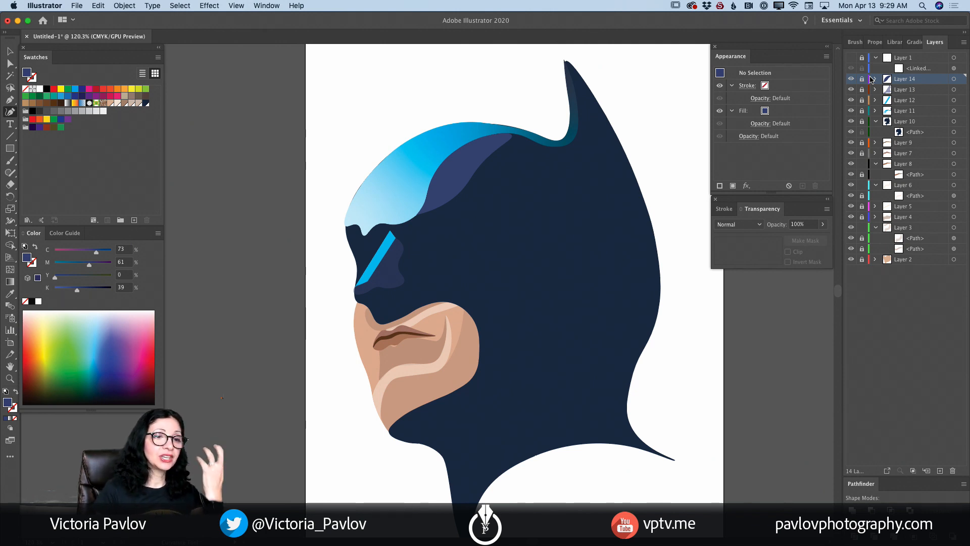
click(940, 471)
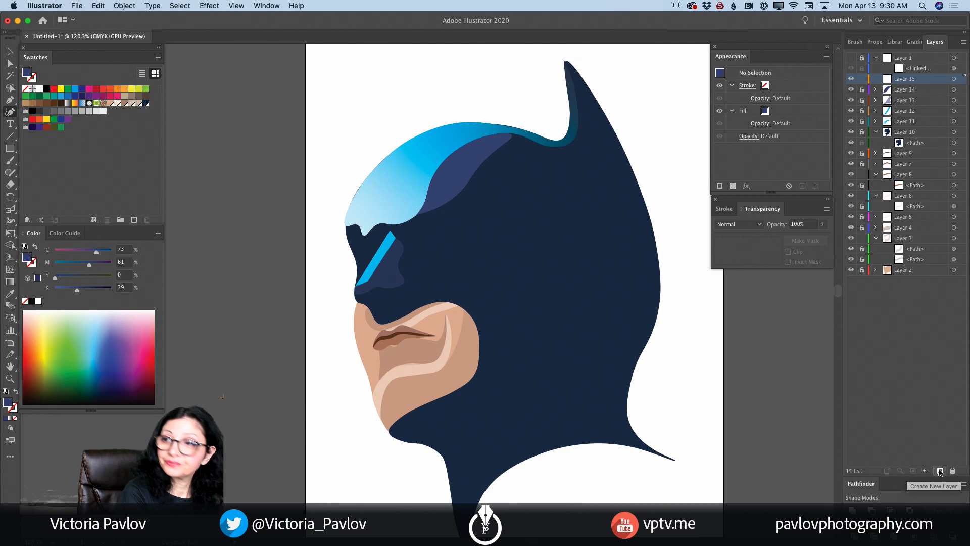
click(564, 60)
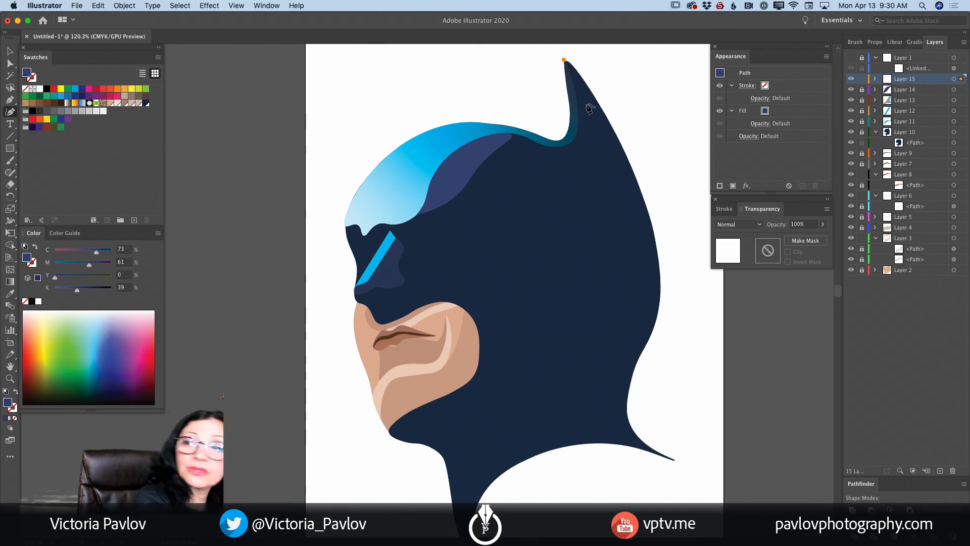
drag(589, 110, 598, 172)
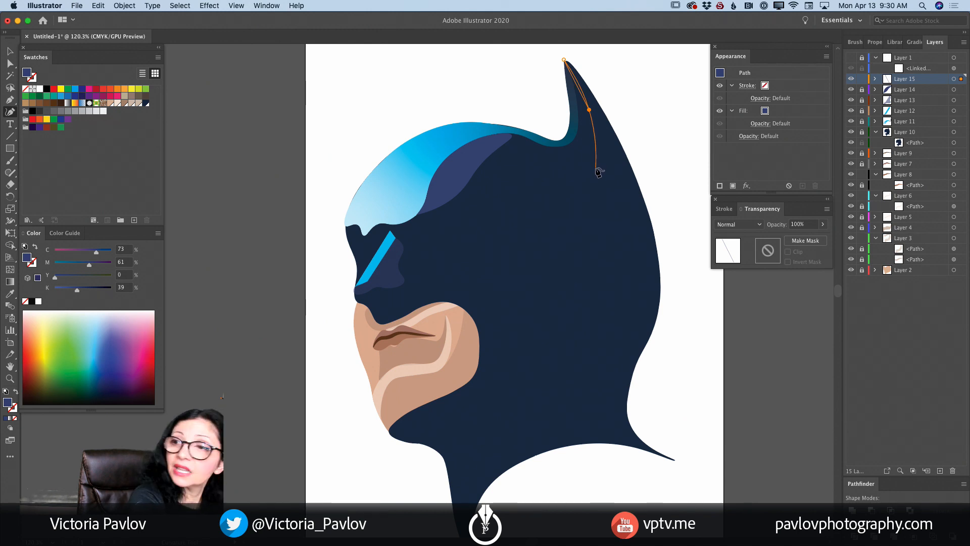
click(596, 171)
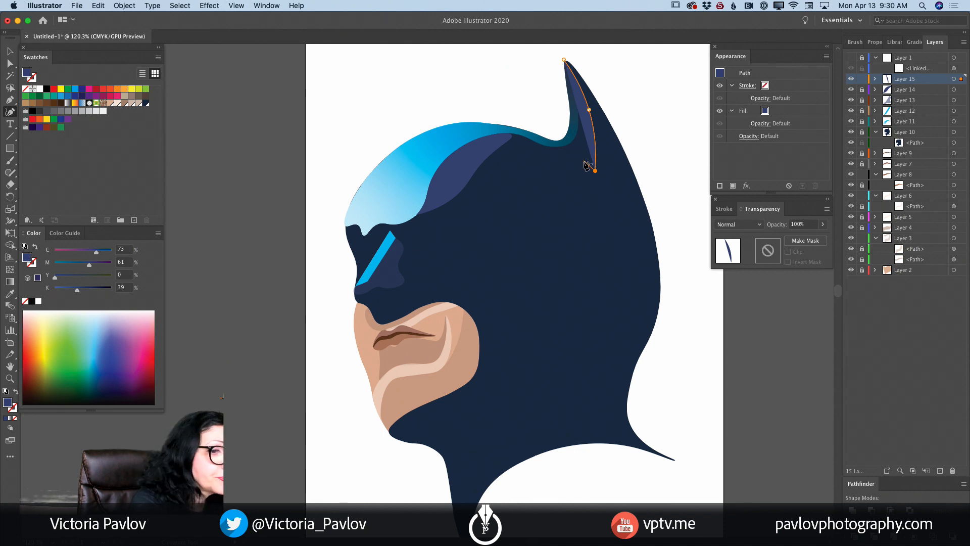
click(566, 146)
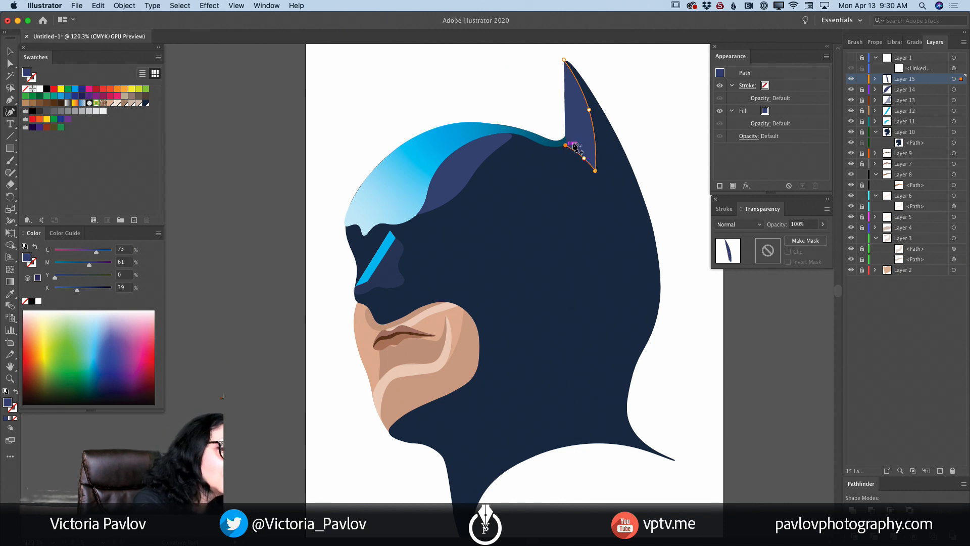
click(578, 135)
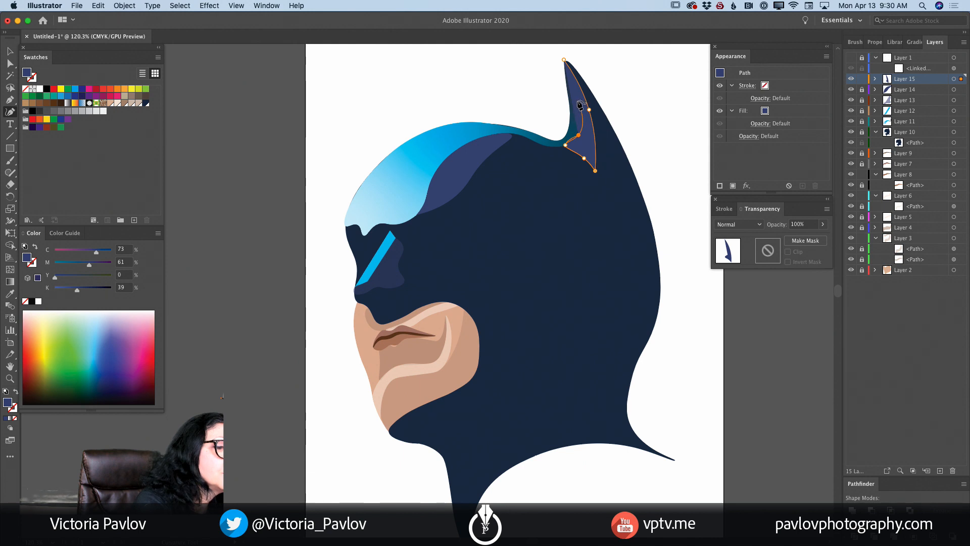
click(577, 99)
click(564, 60)
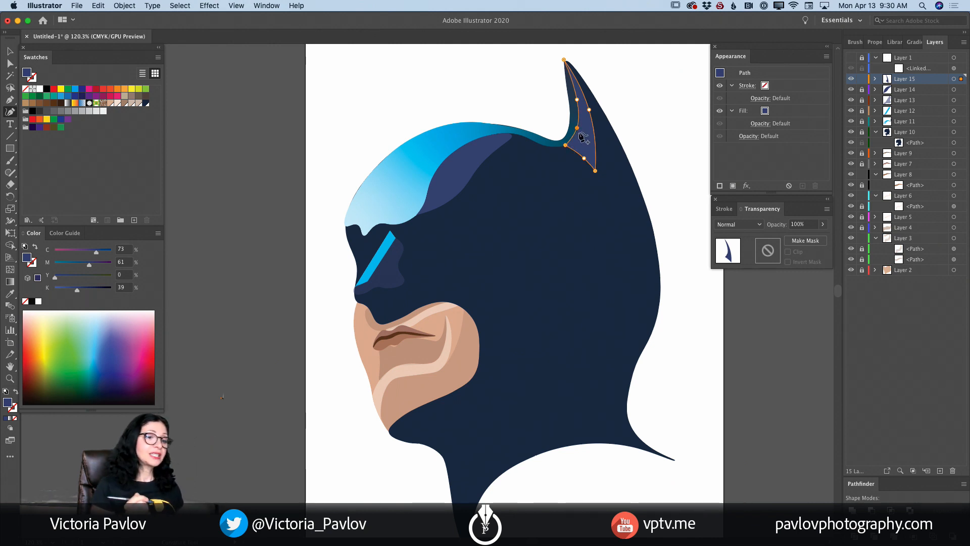
Lock the ear shape's layer and, on a new layer, draw the front and lower edges of a panel from the back of the head to the nape
click(861, 80)
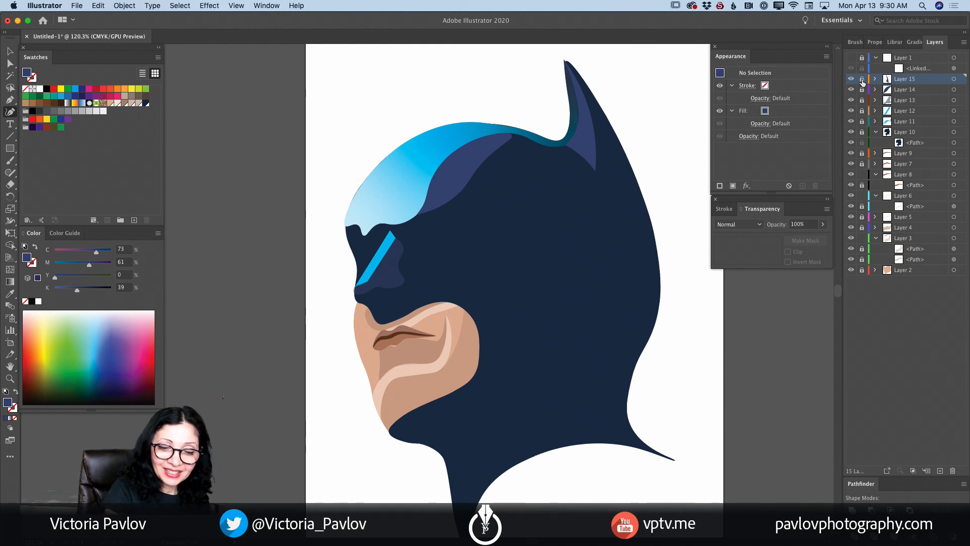
click(940, 471)
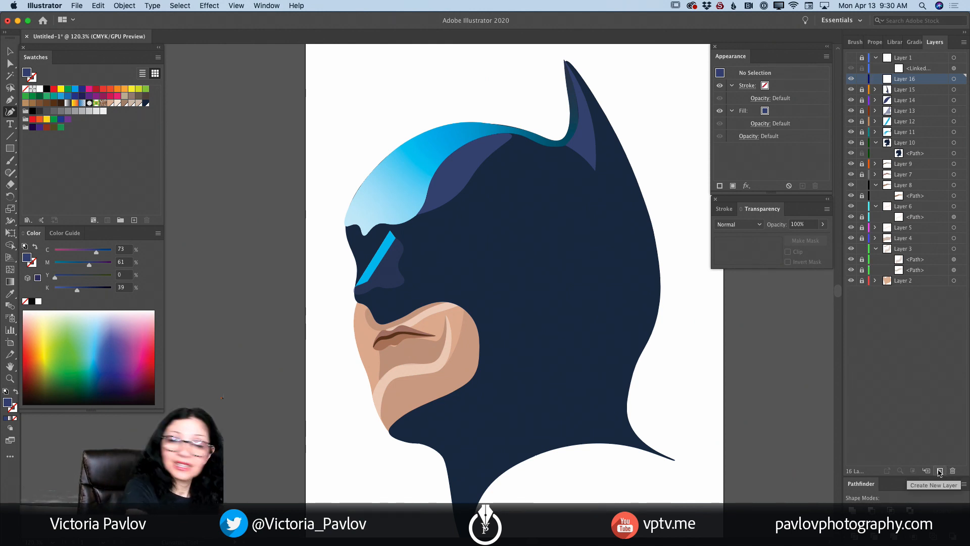
click(642, 195)
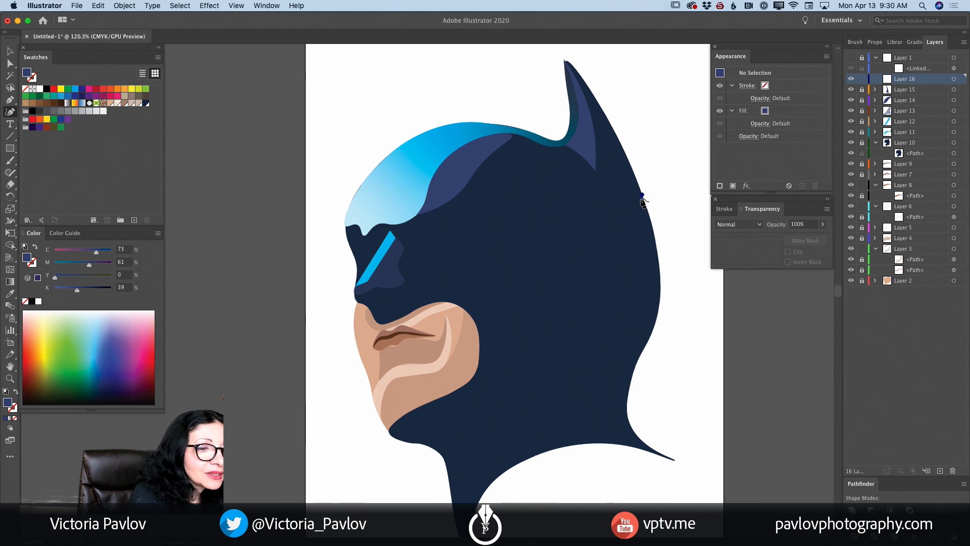
click(614, 228)
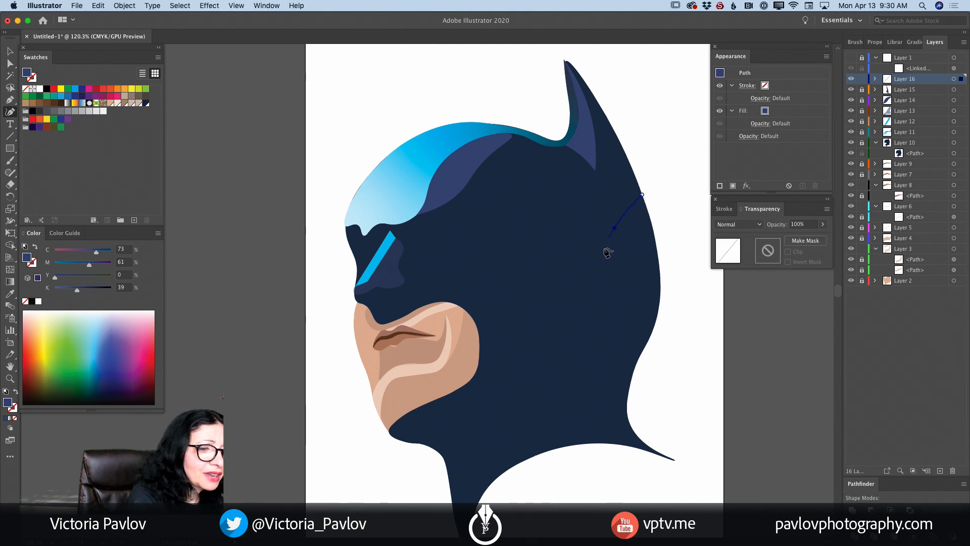
click(617, 277)
click(600, 368)
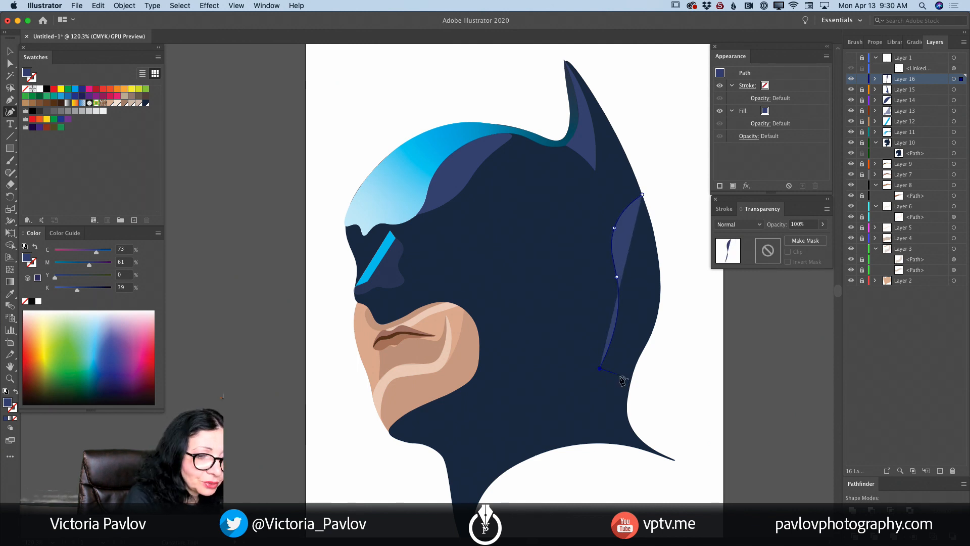
click(616, 373)
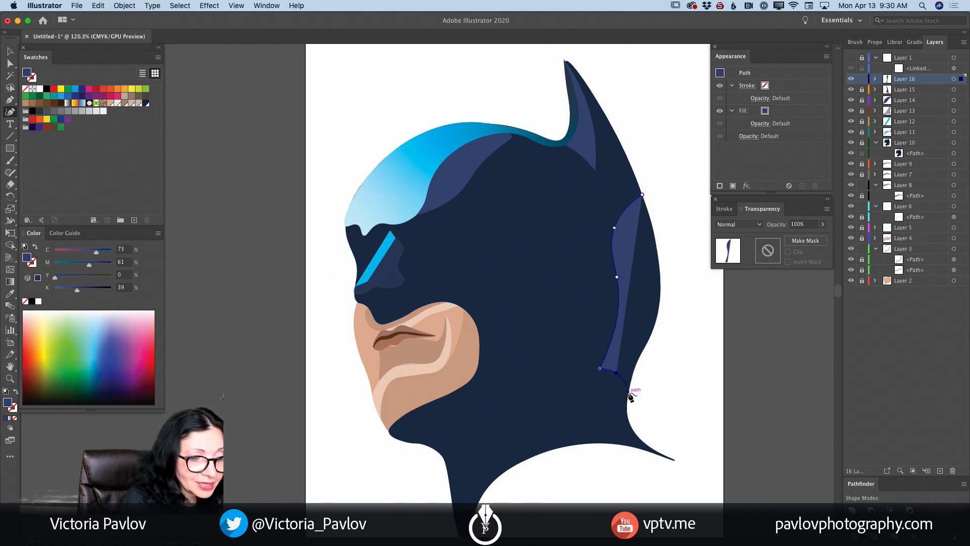
click(628, 390)
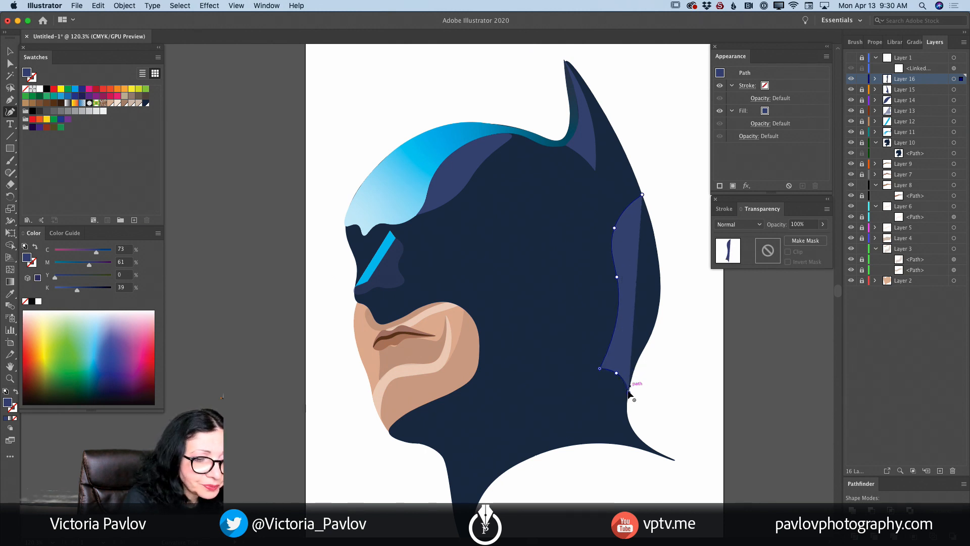
Close the back-of-head panel by following the cowl's rear outline up from the nape, and lock its layer
click(634, 371)
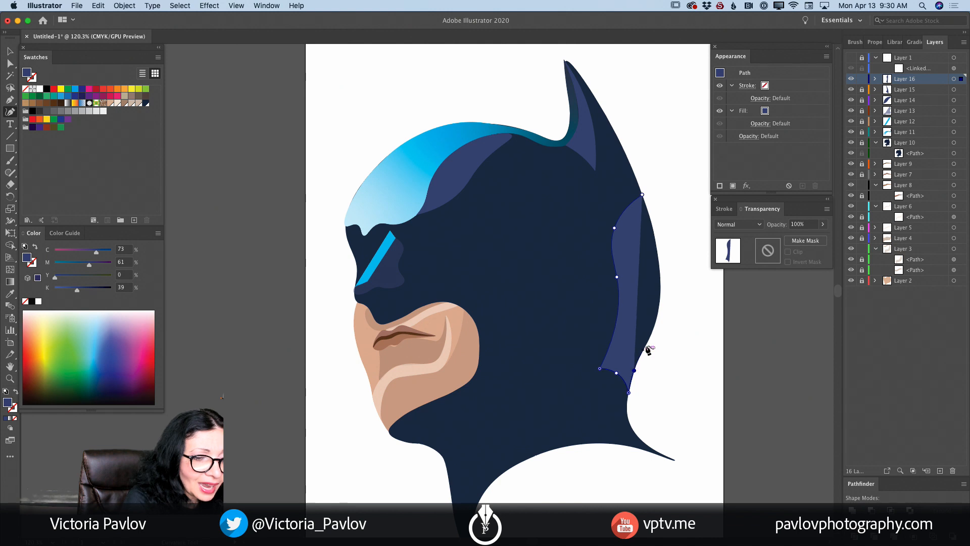
click(647, 344)
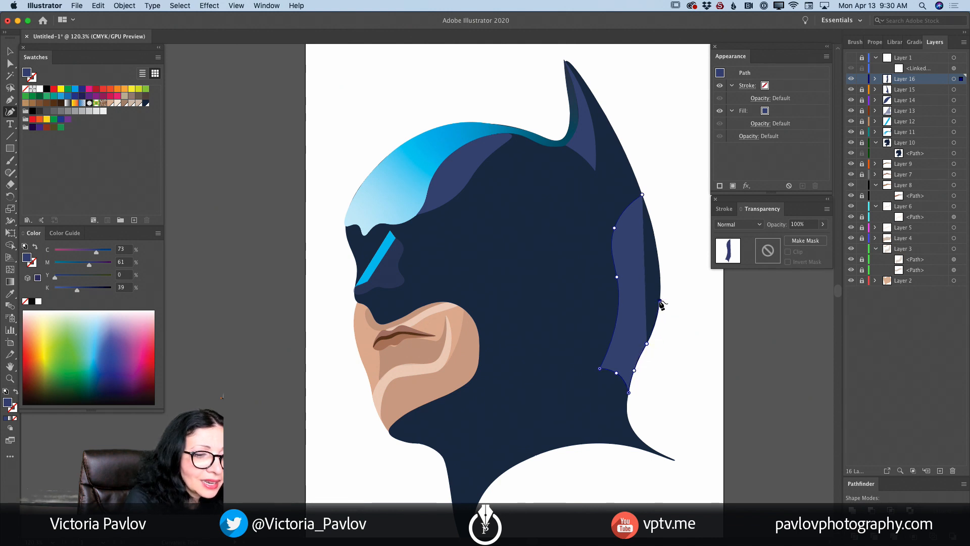
click(660, 301)
click(656, 250)
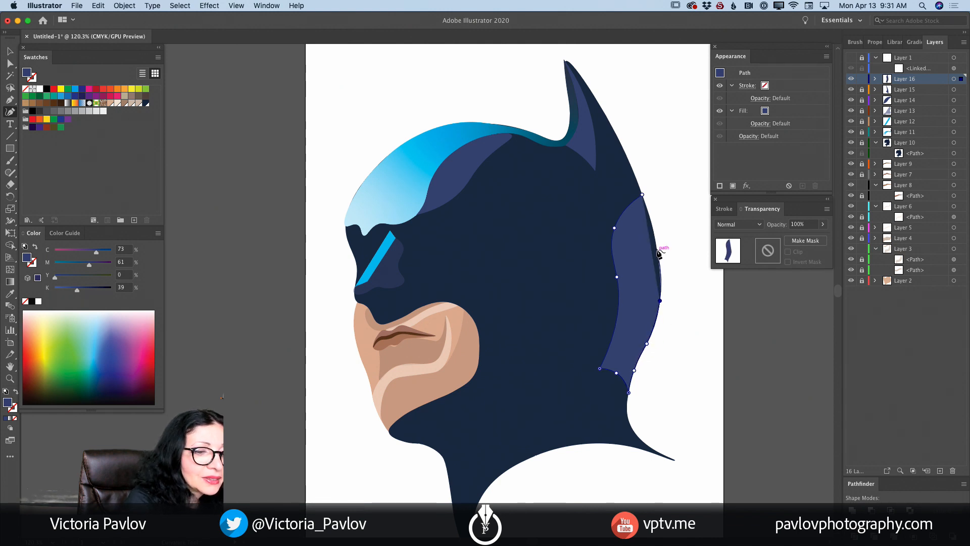
click(643, 195)
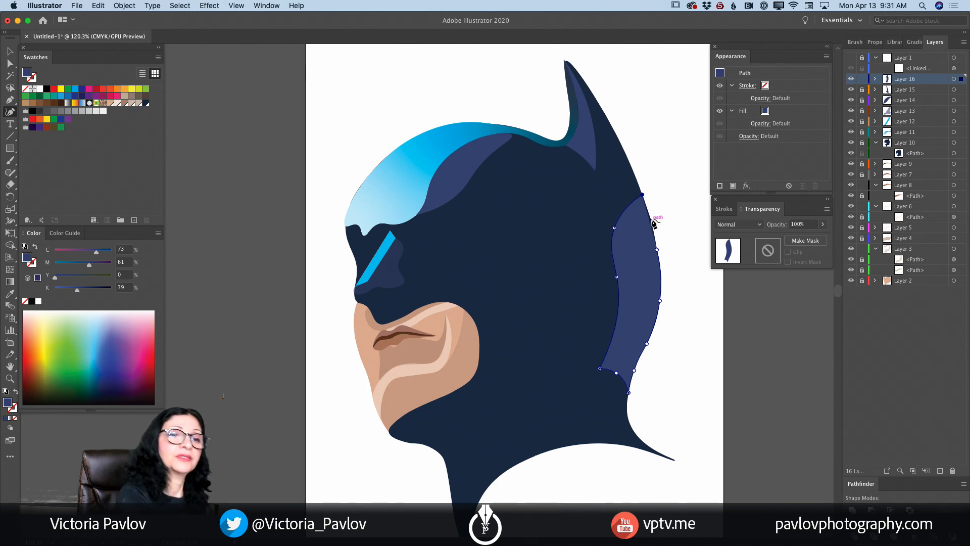
click(862, 79)
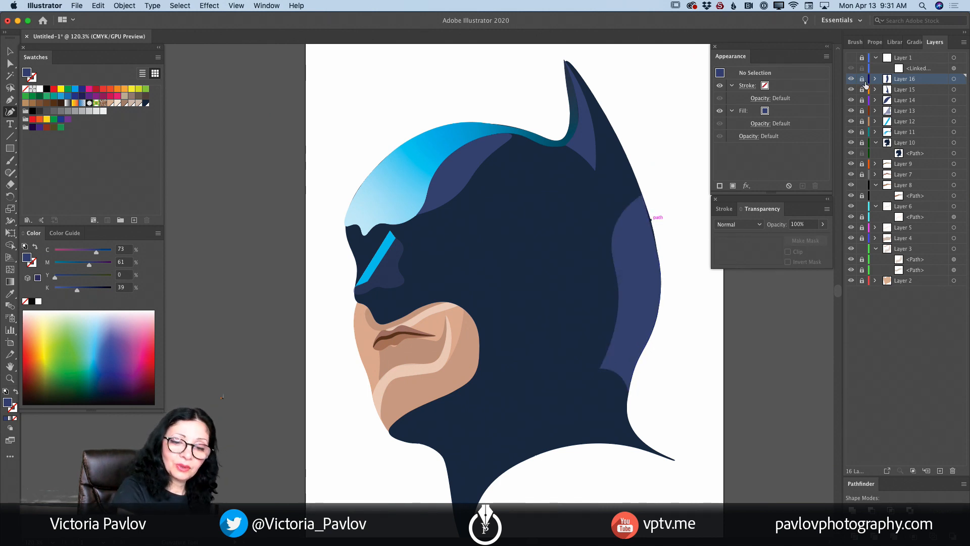
On a new layer, draw a closed blue panel over the lower nape, following the cowl's outline out to its rear tip
click(938, 470)
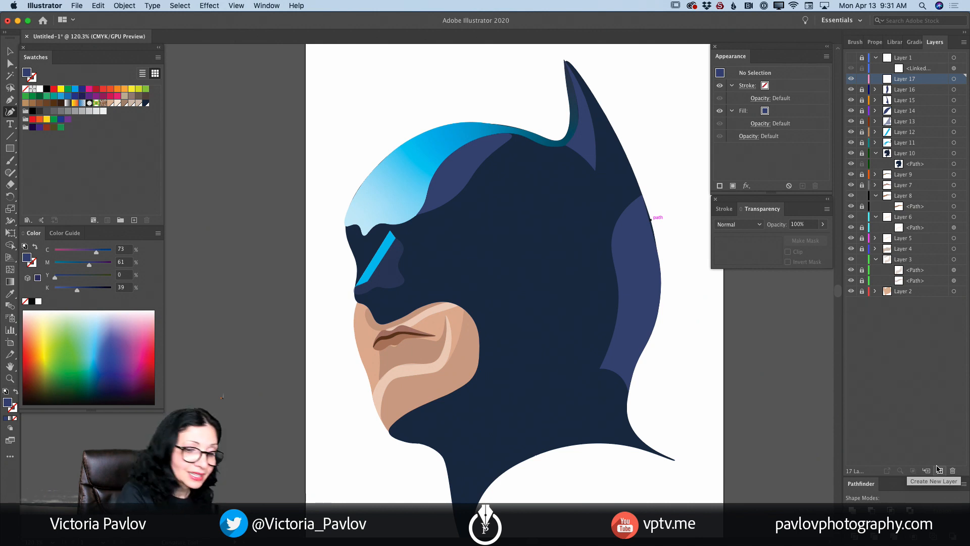
click(626, 412)
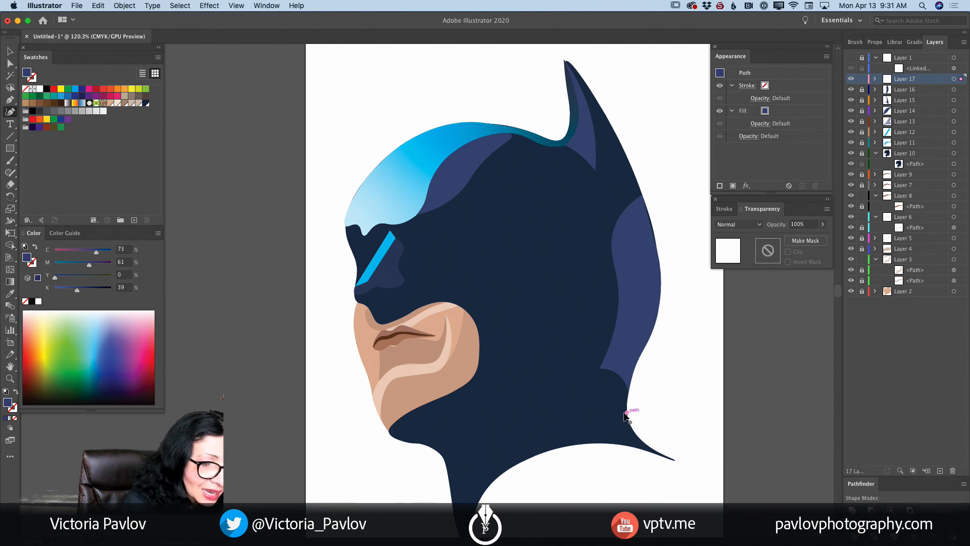
click(593, 402)
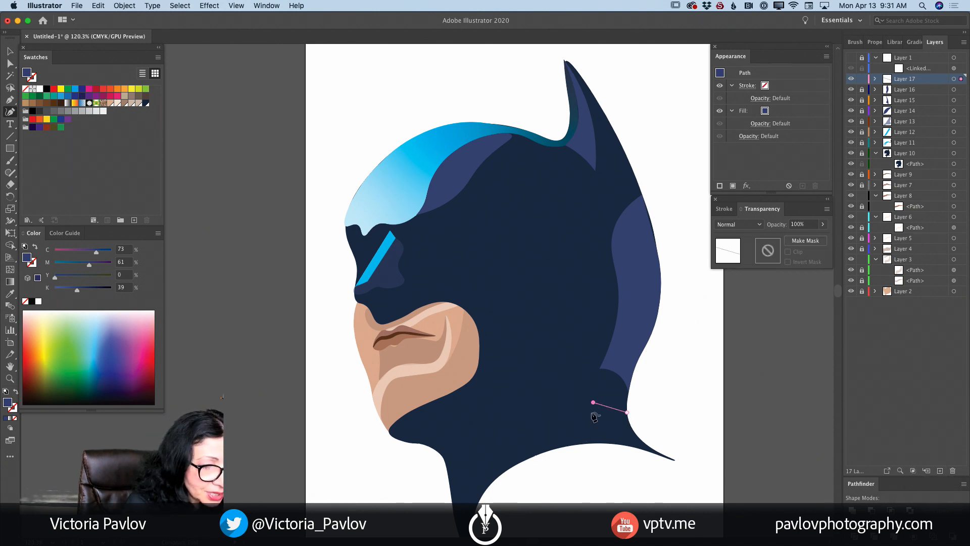
drag(594, 403, 582, 442)
click(577, 445)
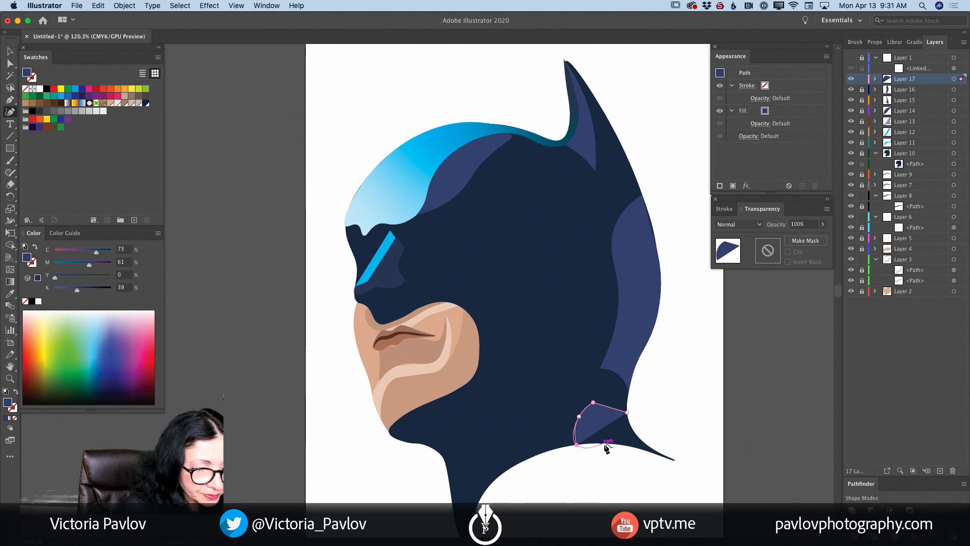
click(605, 443)
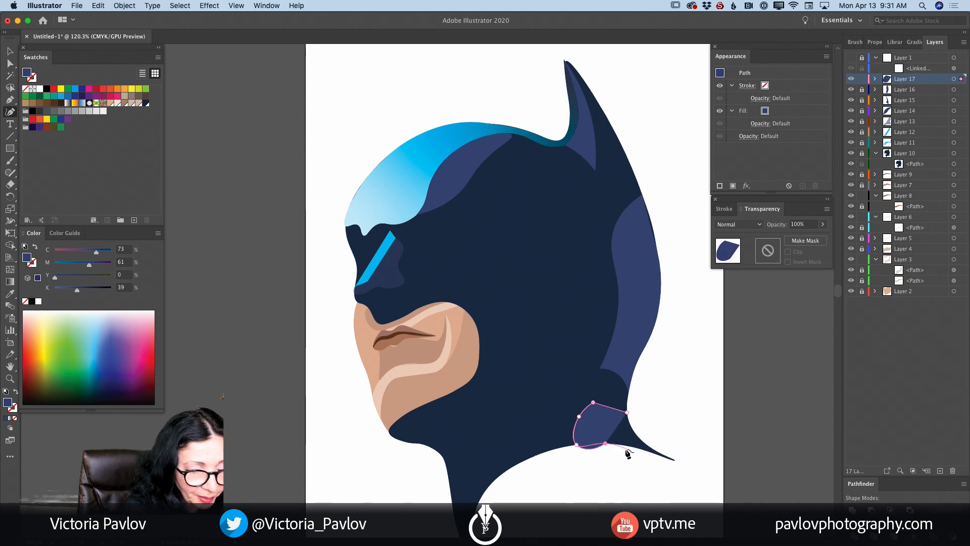
click(627, 448)
click(674, 460)
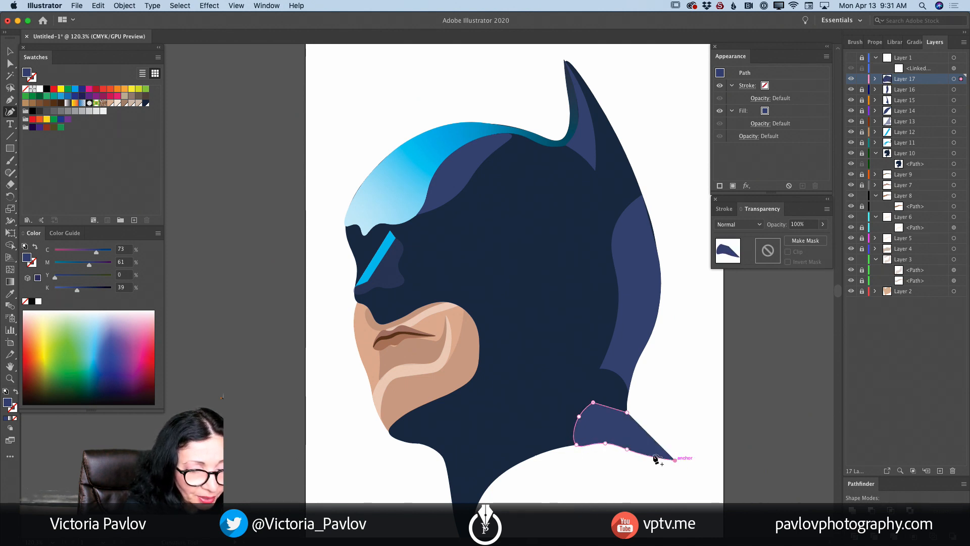
click(641, 443)
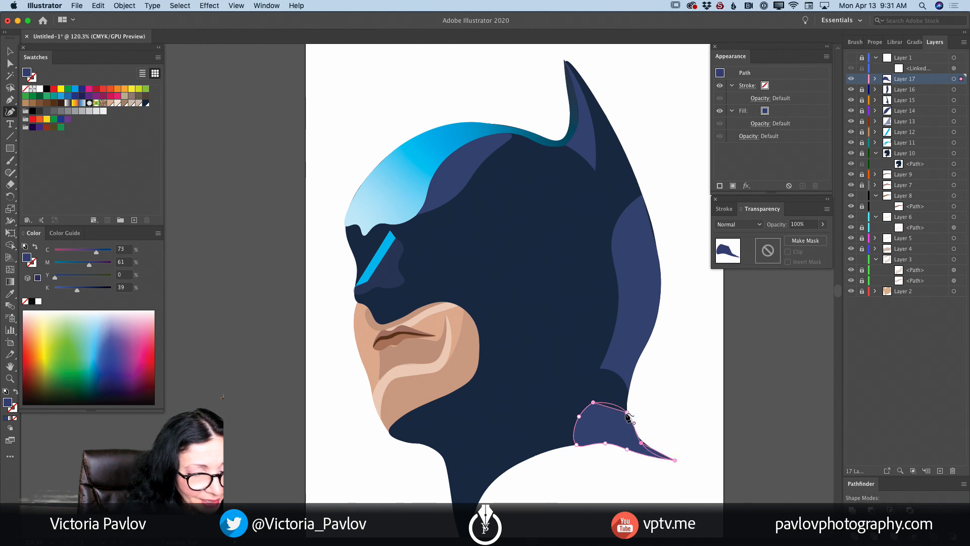
click(627, 412)
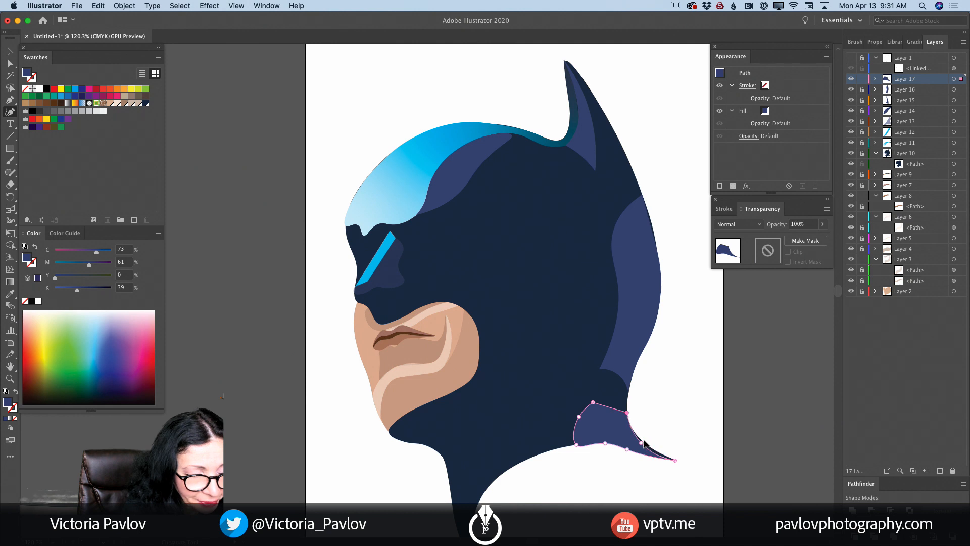
Extend the nape panel's pointed tip and upper edge slightly outward past the cowl's outline, and lock its layer
drag(674, 458, 688, 465)
drag(640, 443, 645, 444)
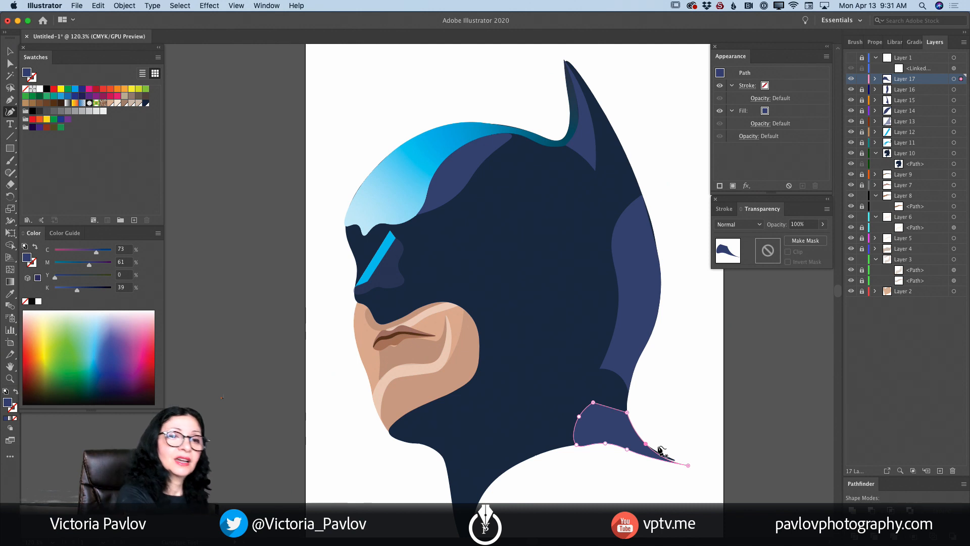
click(862, 79)
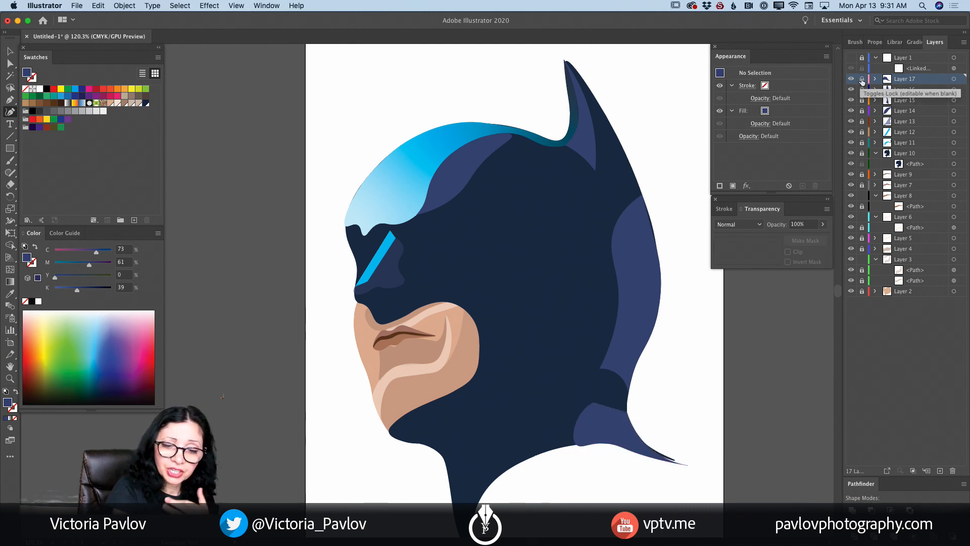
On a new layer, draw a curved, tapering blue cheek shape above the mouth opening, sweeping up toward the back of the head
click(939, 470)
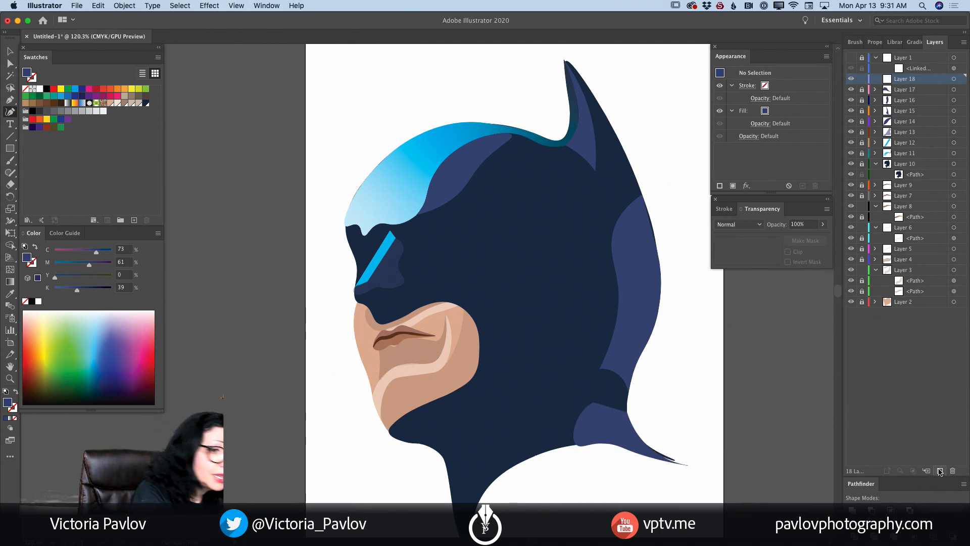
click(432, 285)
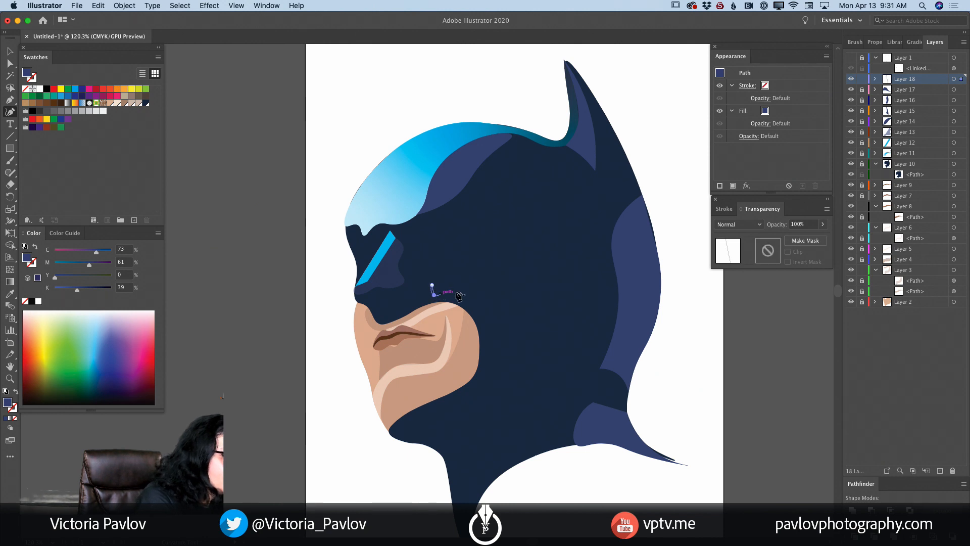
double_click(434, 295)
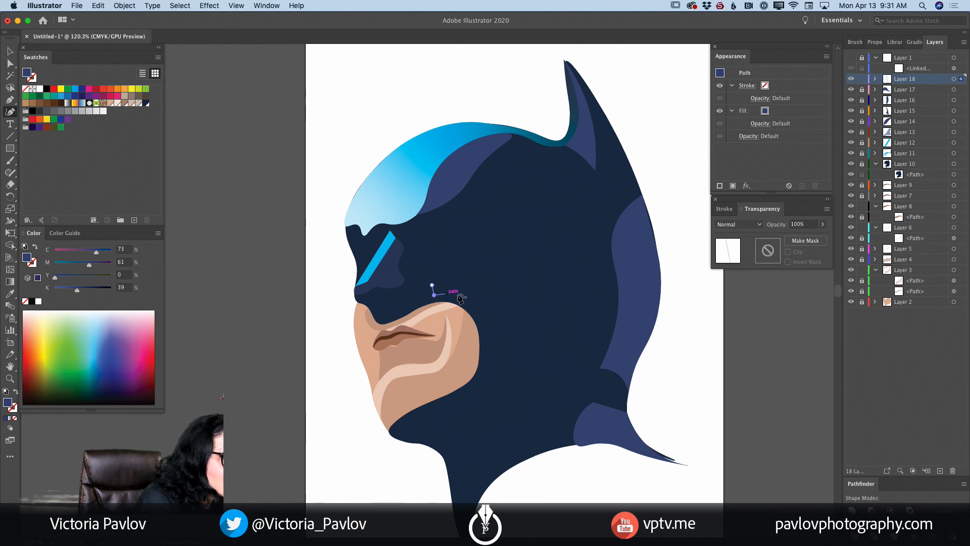
click(458, 291)
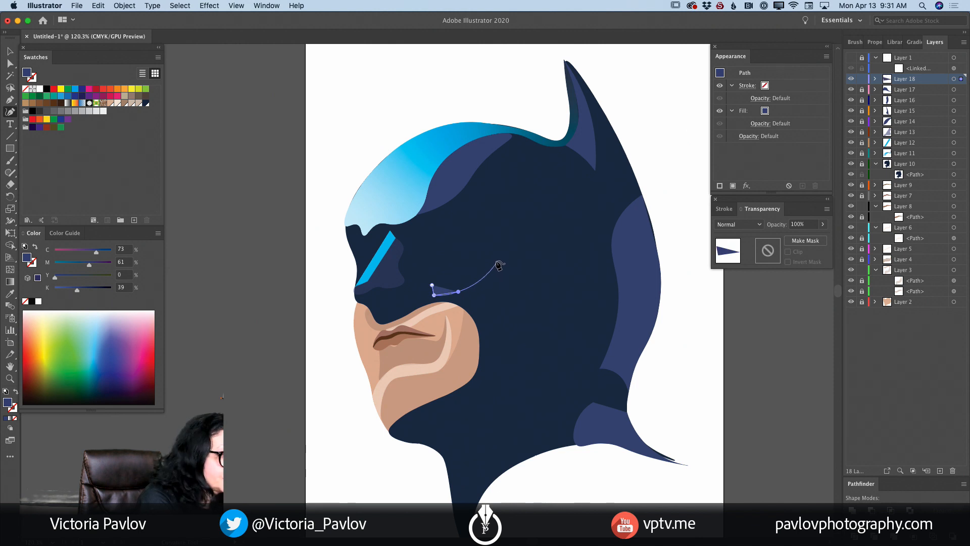
click(496, 248)
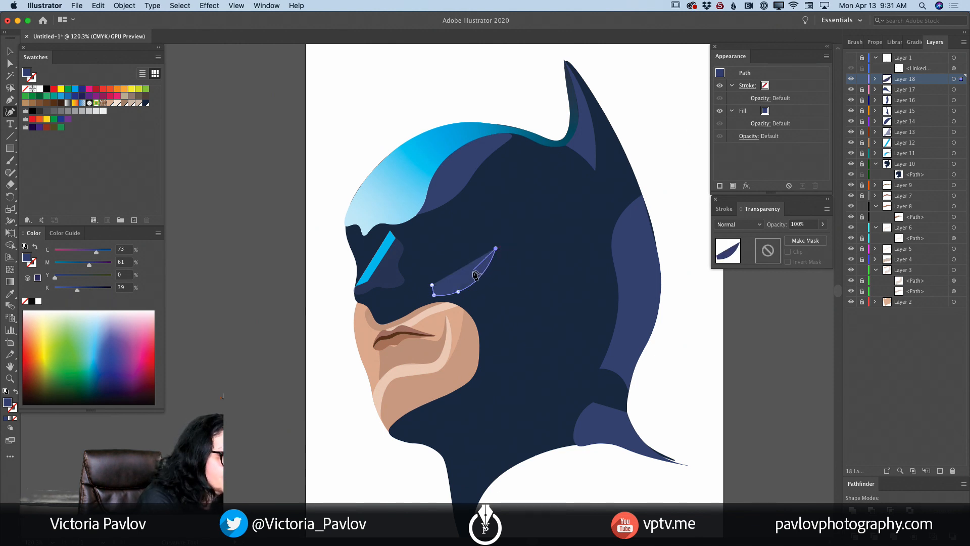
click(473, 270)
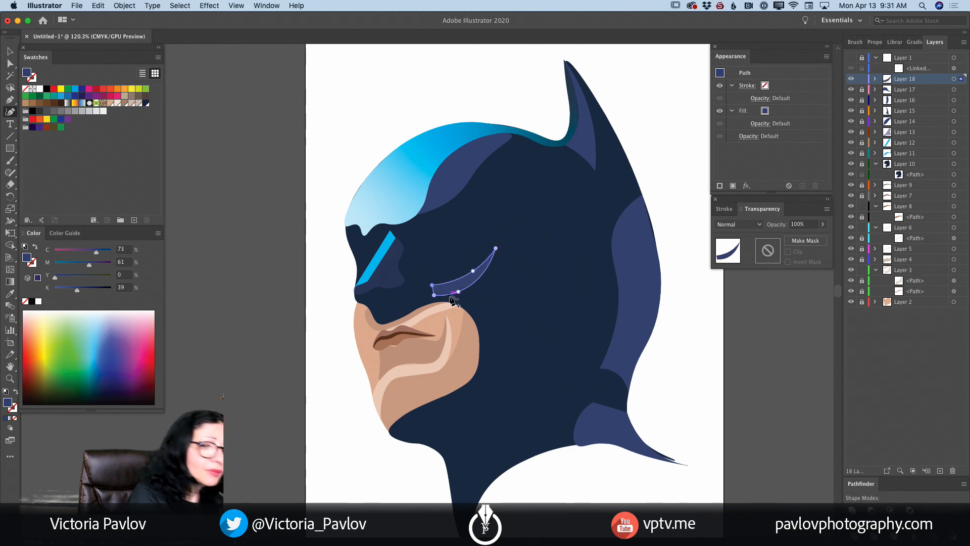
Reduce the cheek shape's opacity to 51% and lock its layer
click(822, 224)
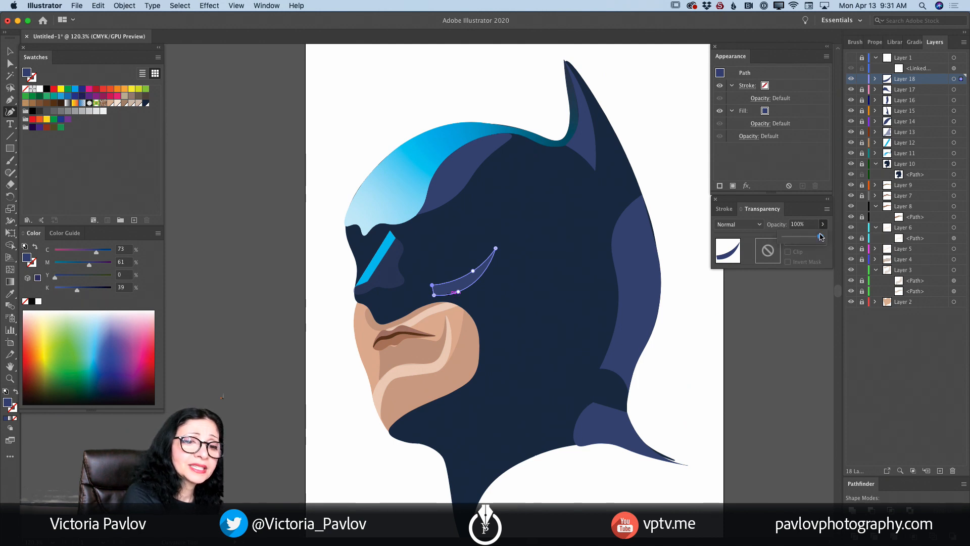
drag(822, 236, 802, 238)
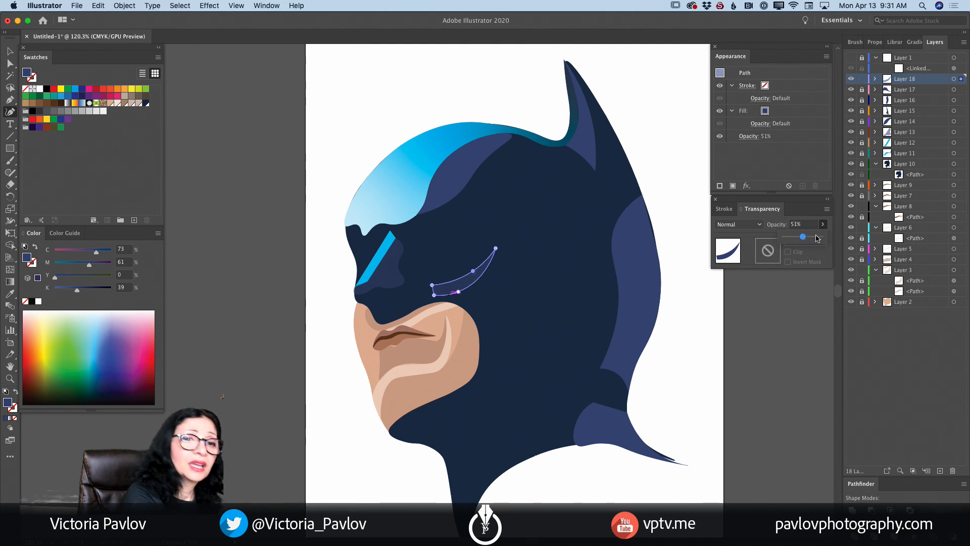
click(861, 78)
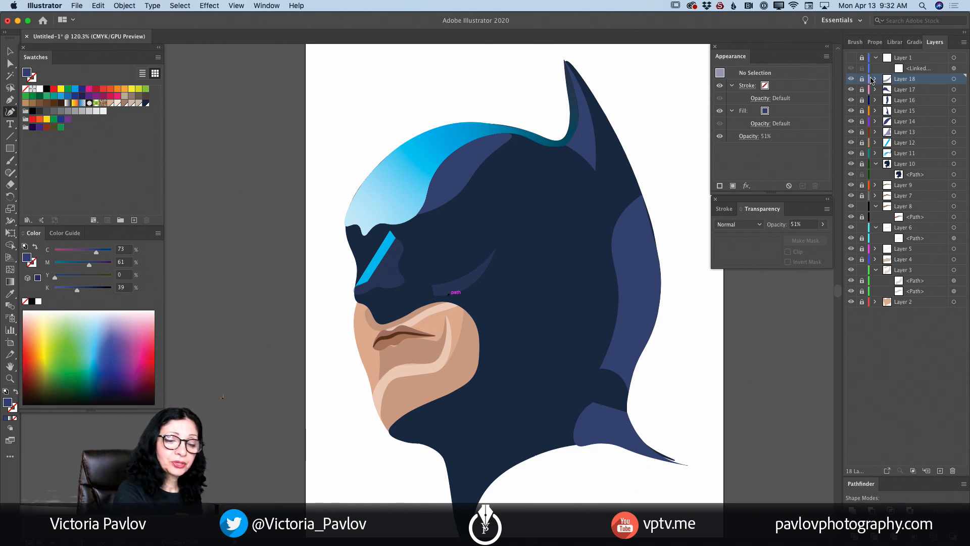
On a new layer with the Batmans Costume fill, draw the shoulder's upper edge from the neck's lower point to the nape tip
scroll(837, 291, down, 5)
scroll(838, 293, up, 2)
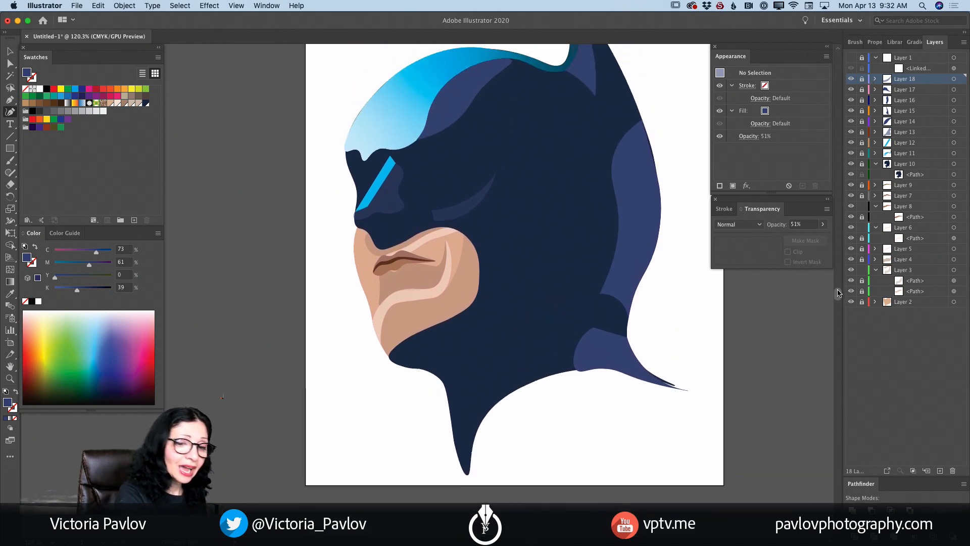
click(939, 470)
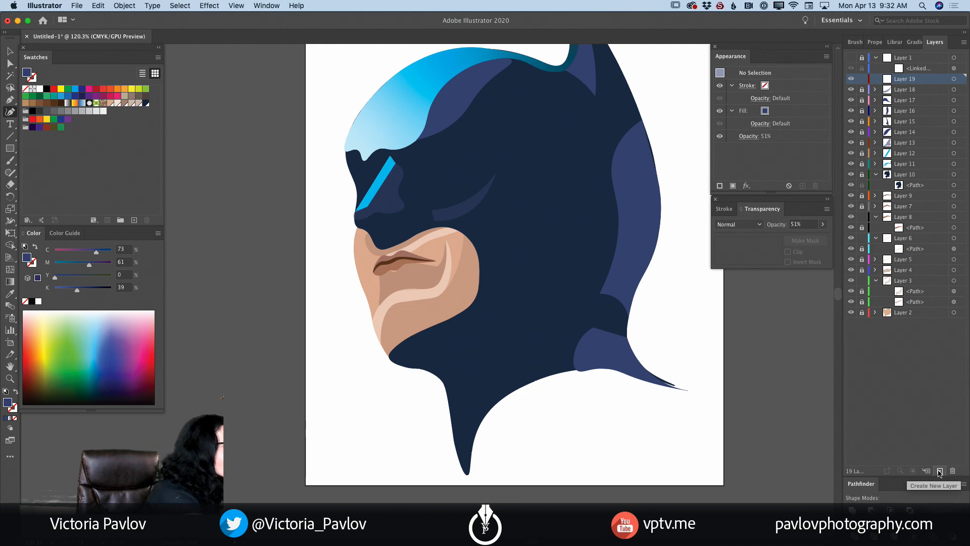
click(145, 104)
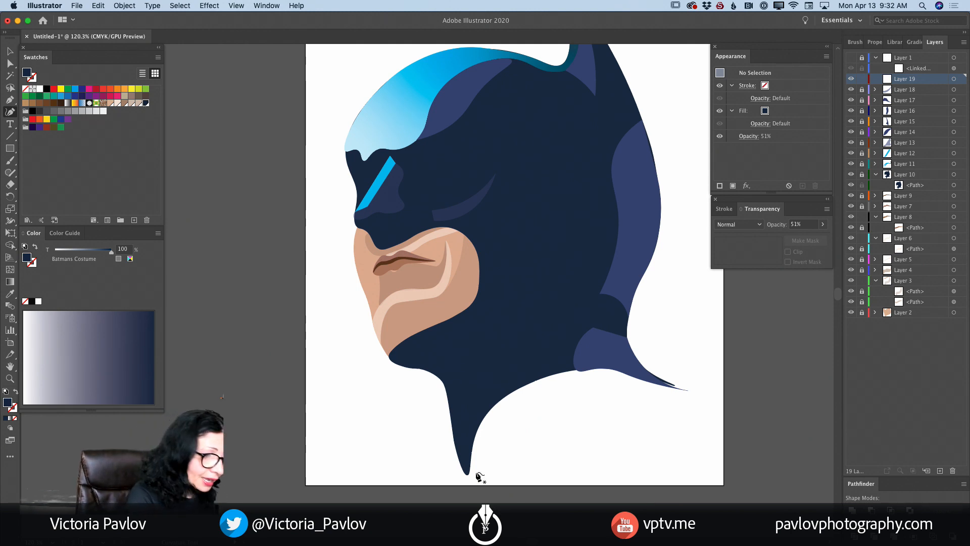
click(459, 482)
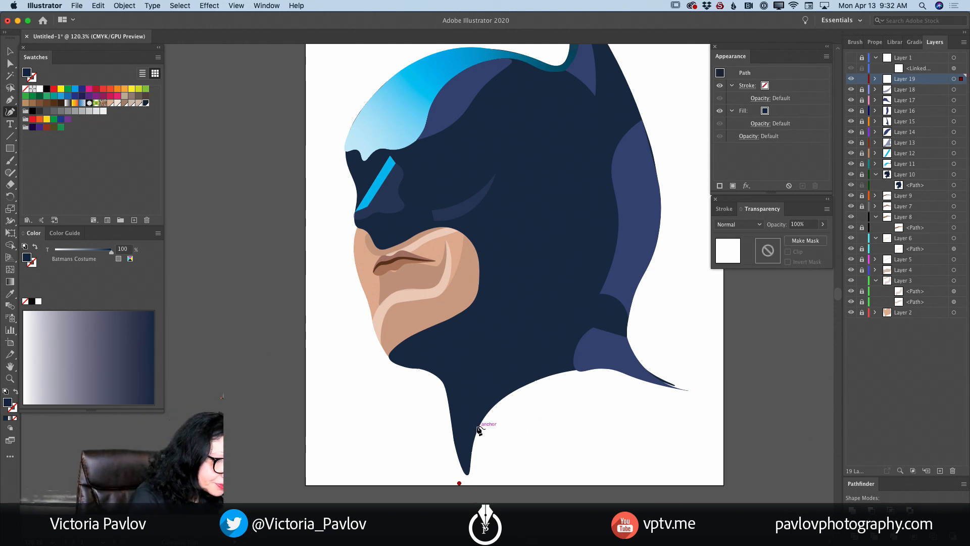
click(477, 425)
drag(520, 384, 617, 369)
click(580, 371)
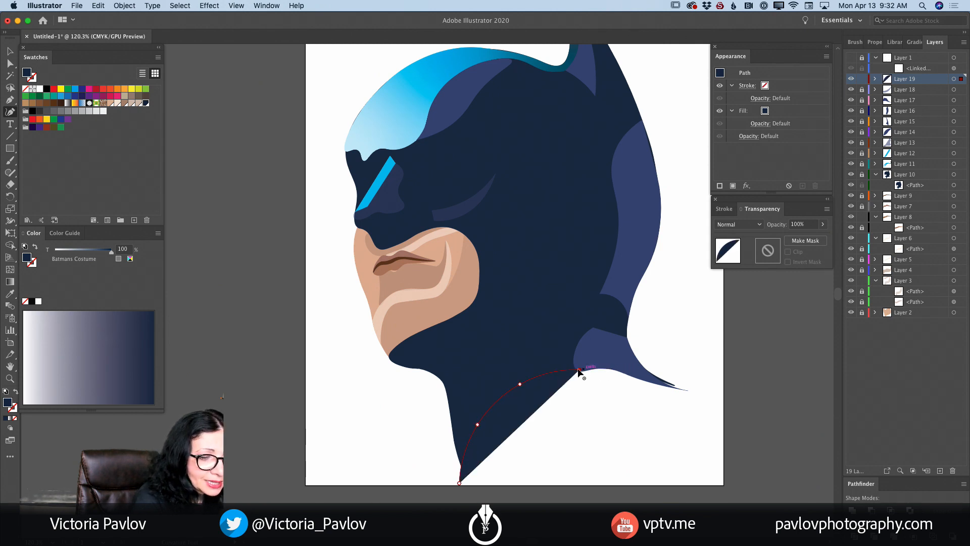
click(621, 370)
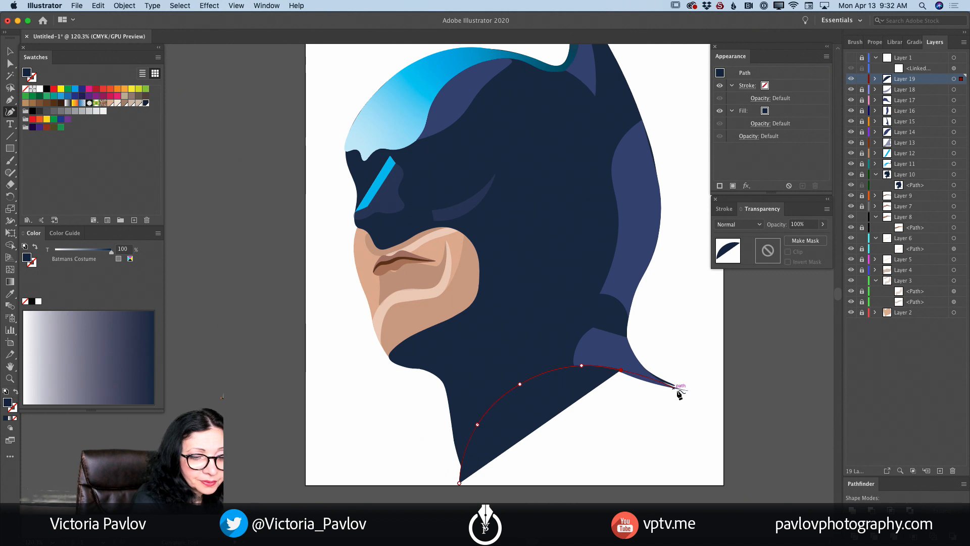
drag(677, 388, 688, 397)
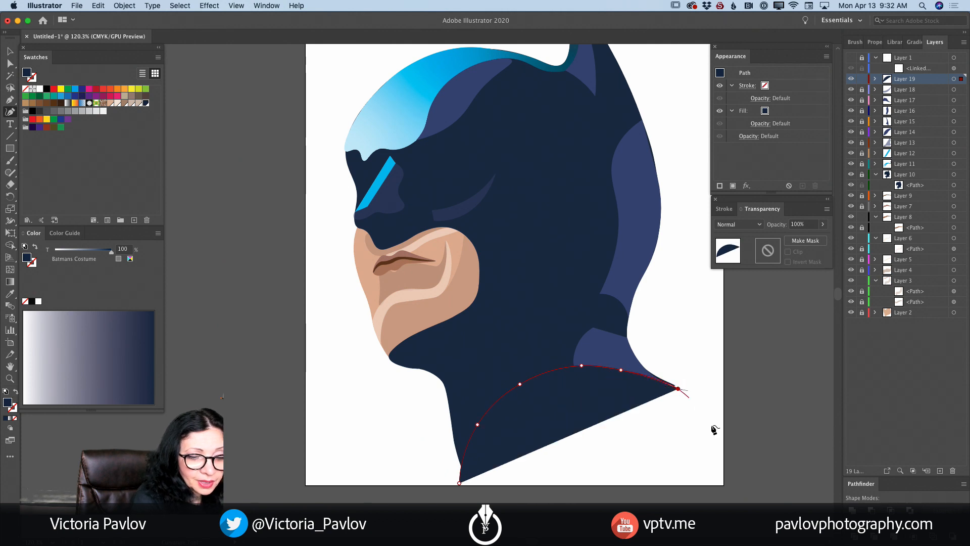
Curve the shoulder down past the artboard's lower corner, close it with a straight base at the neck, and lock its layer
click(729, 482)
drag(730, 481, 730, 489)
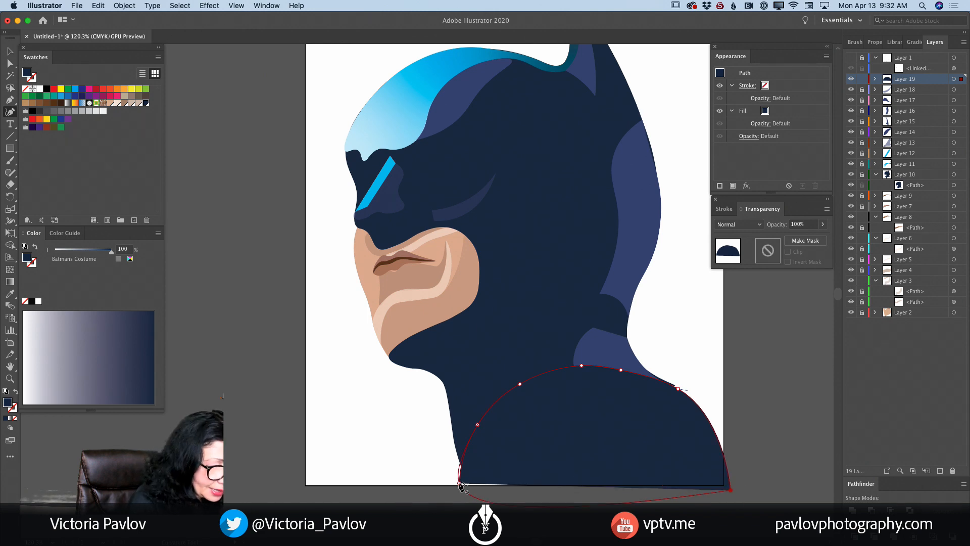
drag(459, 483, 459, 486)
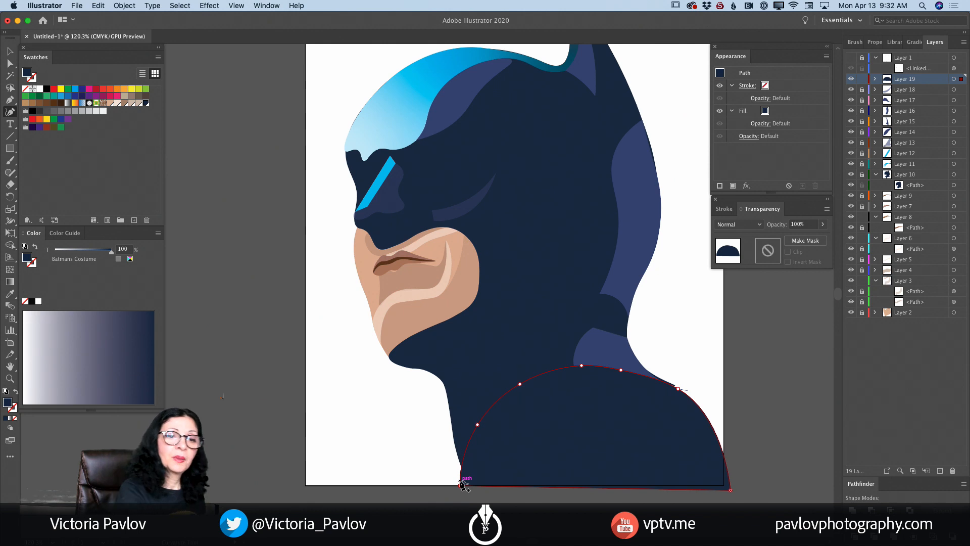
click(863, 80)
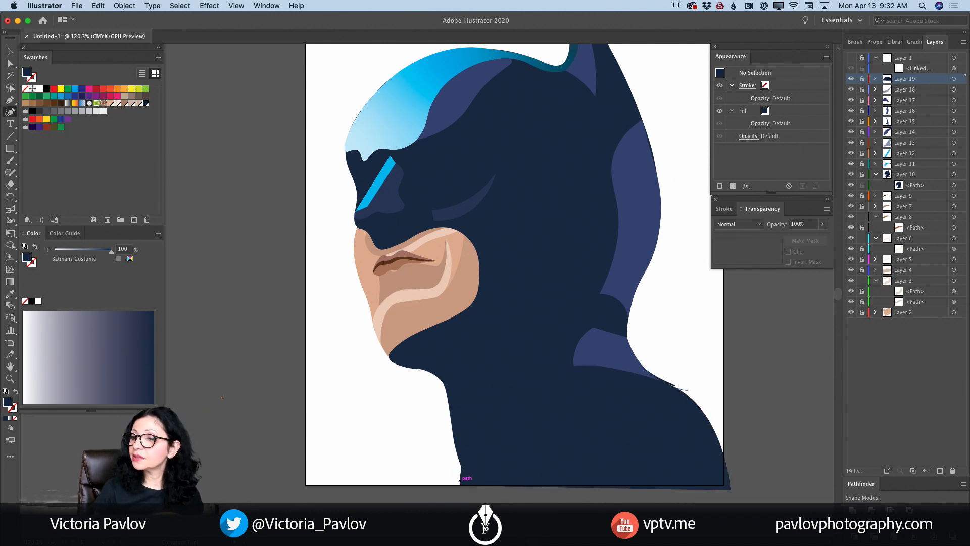
On a new layer with a C 70, M 15, Y 0, K 0 blue fill, draw the curved rear edge of a chest shape down to the artboard's base
click(940, 470)
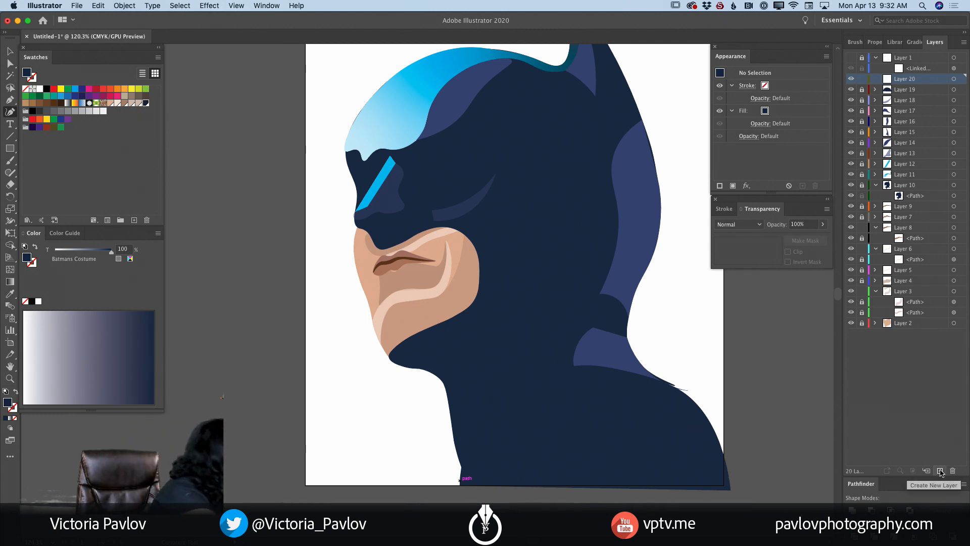
click(75, 89)
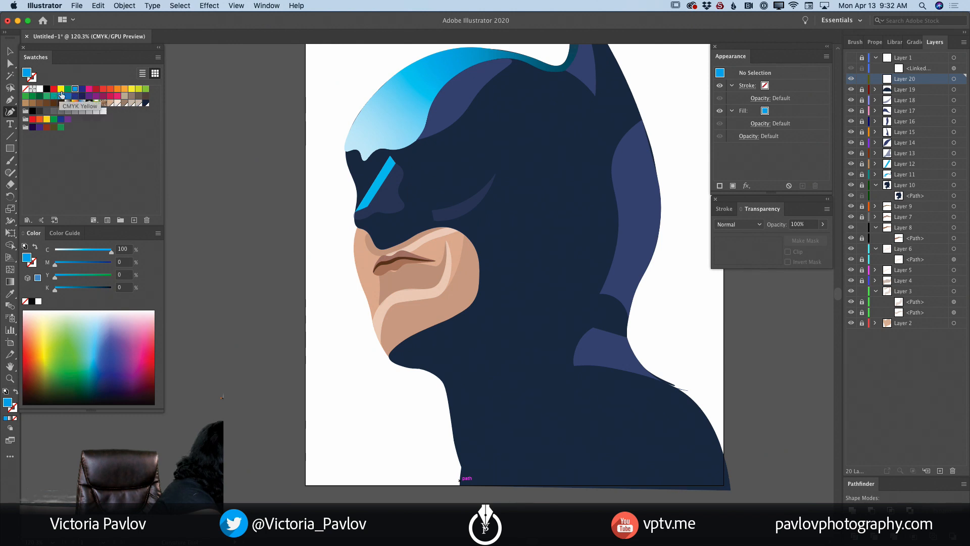
click(60, 96)
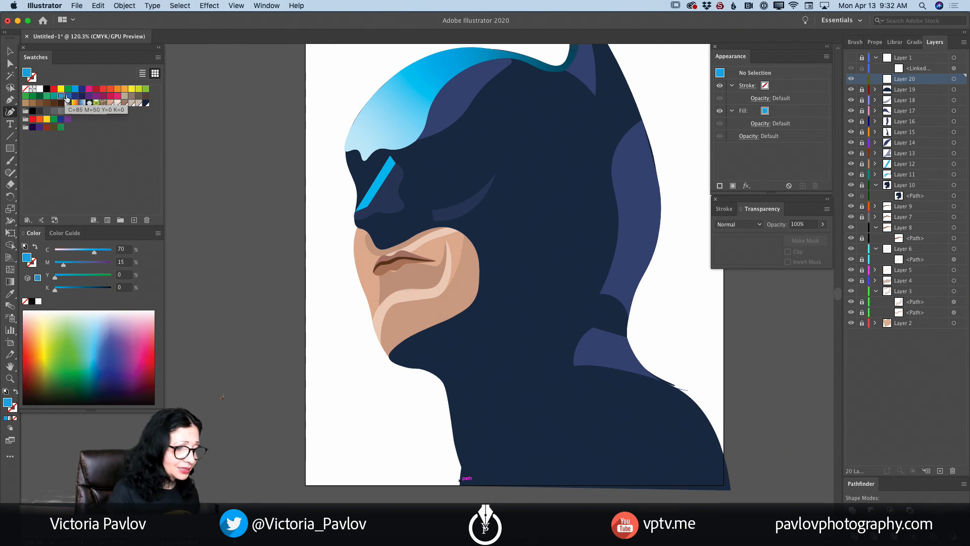
click(525, 385)
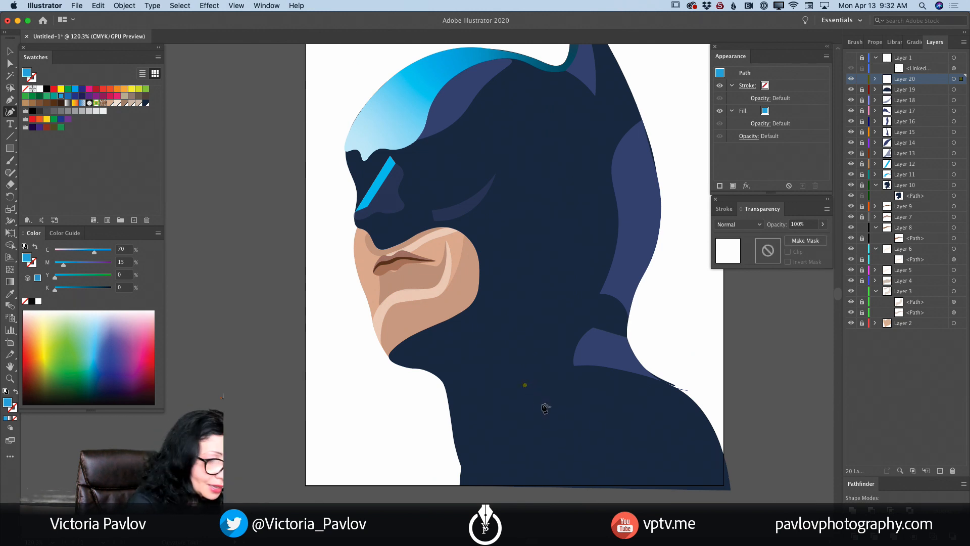
click(544, 400)
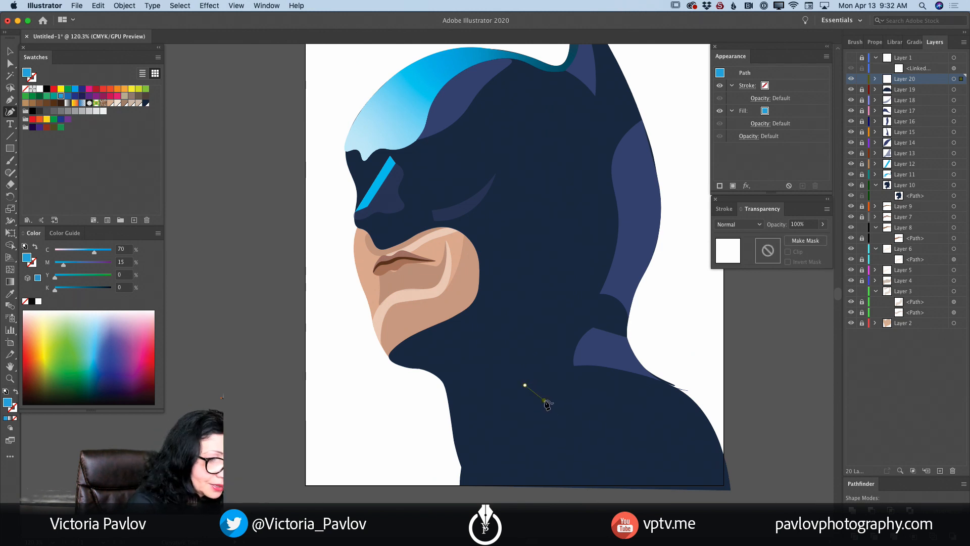
click(569, 435)
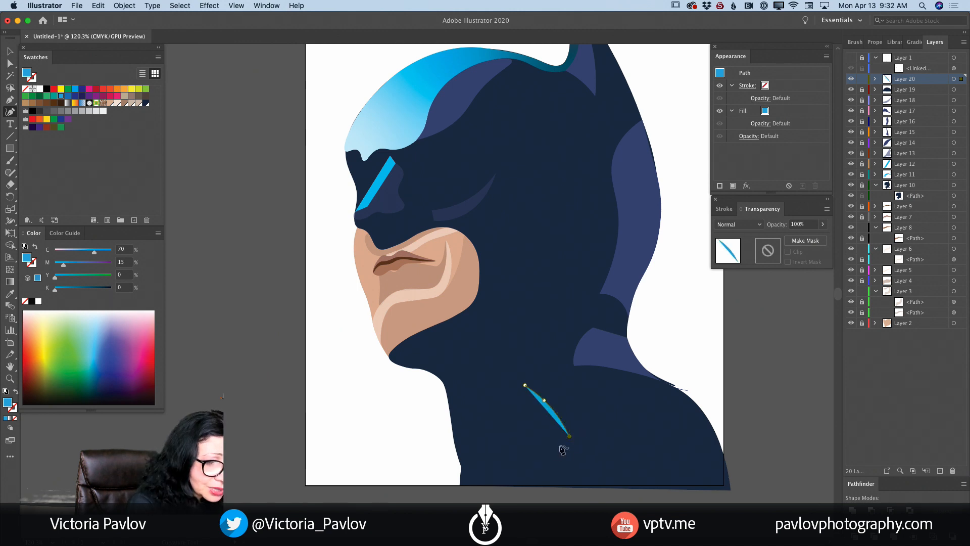
click(532, 486)
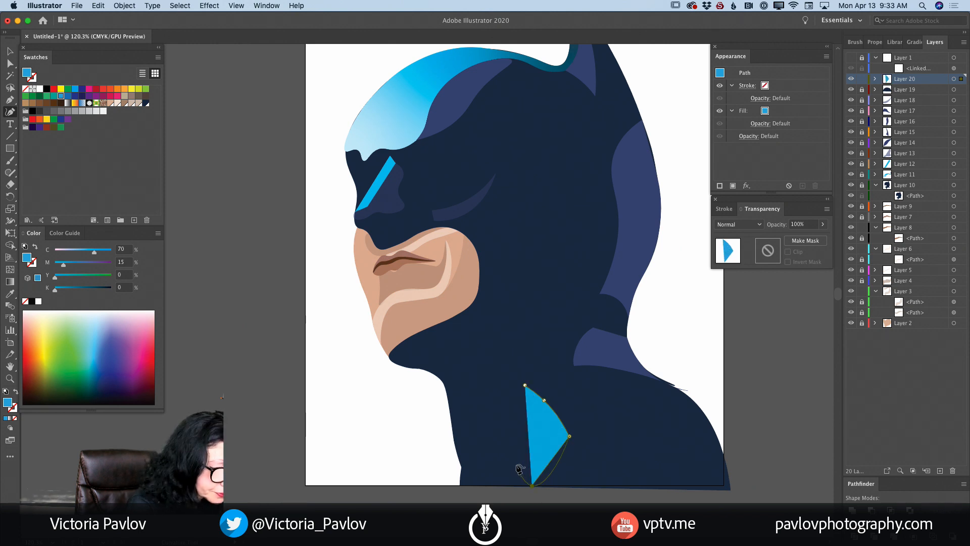
Close the chest shape with a curved lower edge and an arc up from the neck, and adjust its points for a rounder outline and pointed peak
click(516, 464)
click(462, 460)
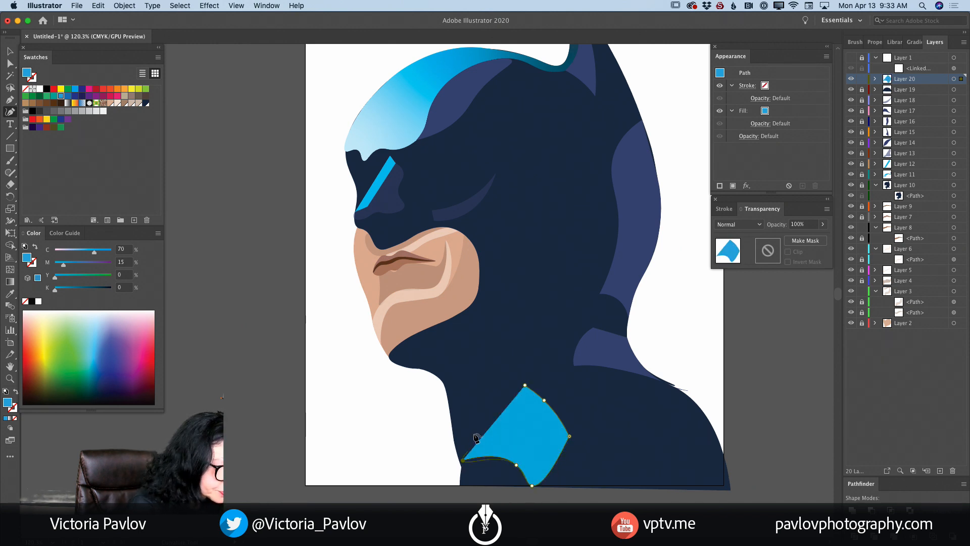
drag(476, 437, 477, 424)
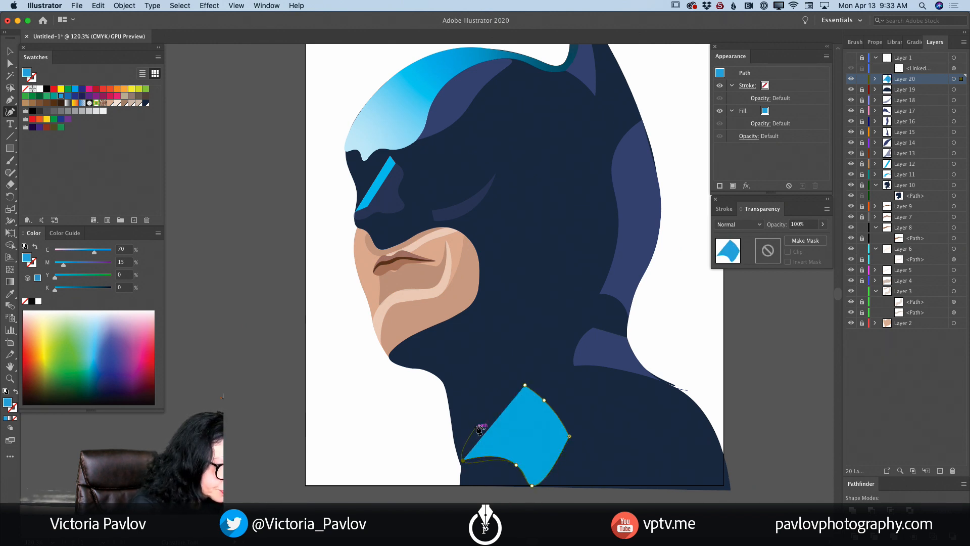
click(525, 385)
drag(525, 385, 530, 379)
double_click(462, 460)
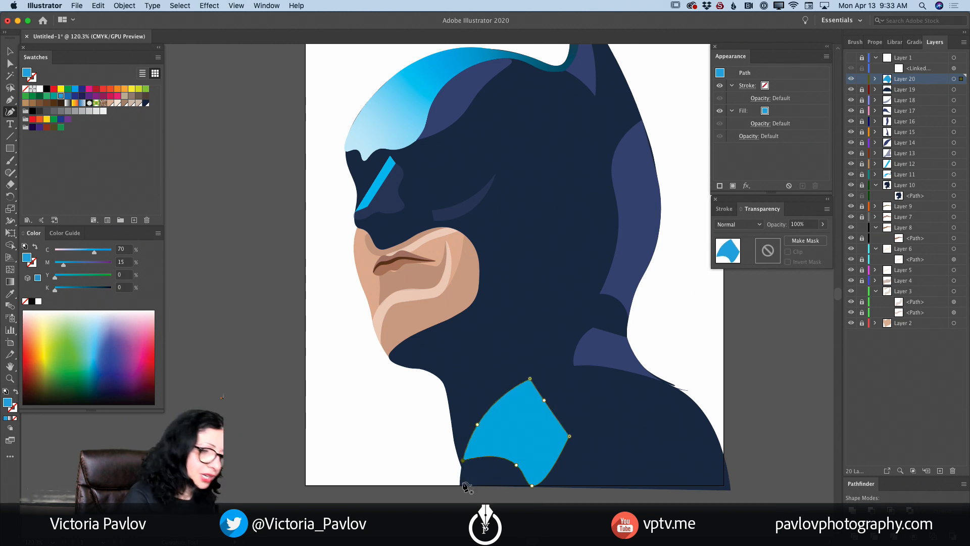
drag(516, 465, 533, 494)
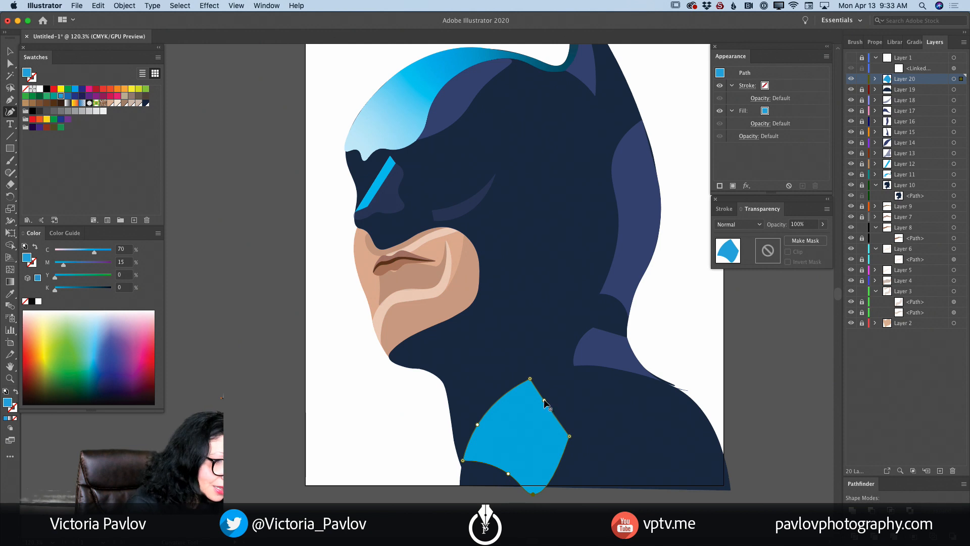
drag(544, 400, 555, 398)
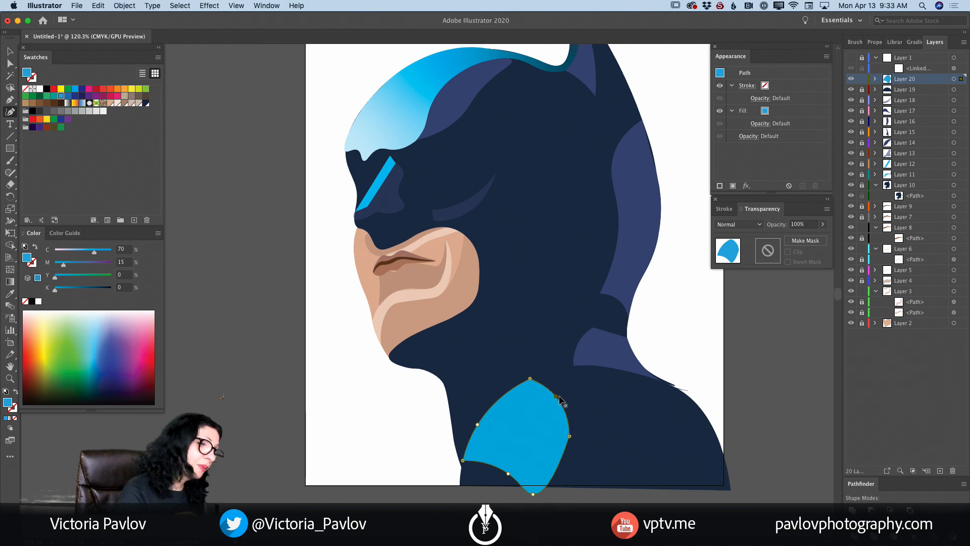
Fill the chest shape with a linear gradient angled at 120°
click(11, 419)
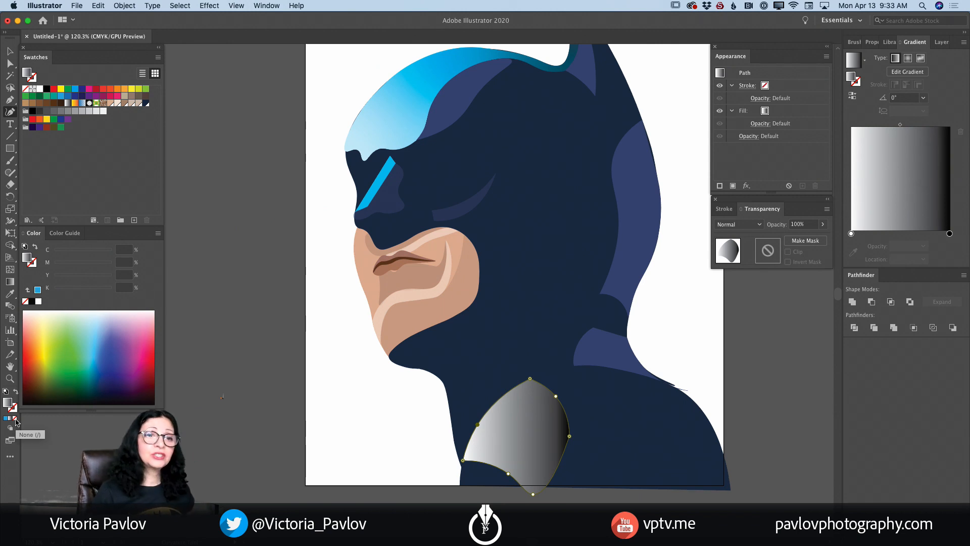
click(904, 72)
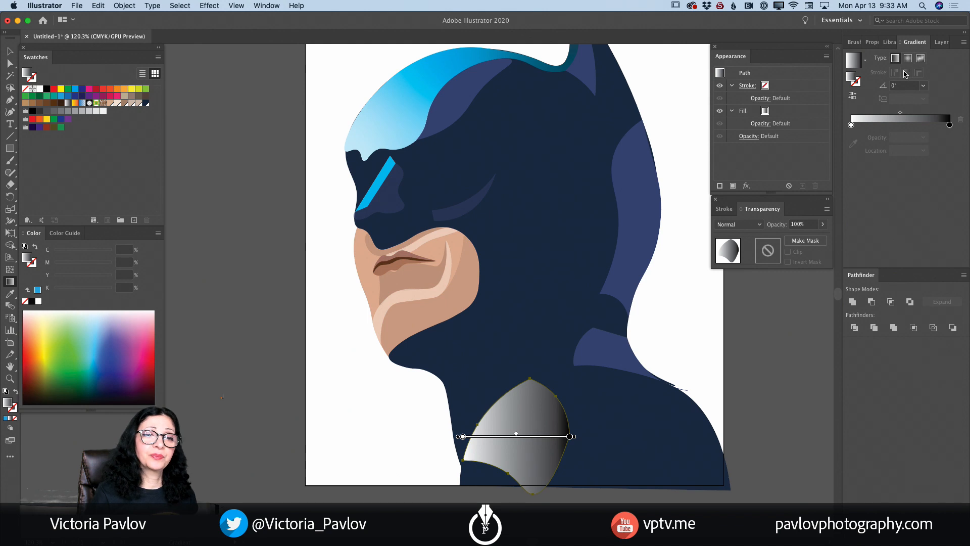
click(924, 86)
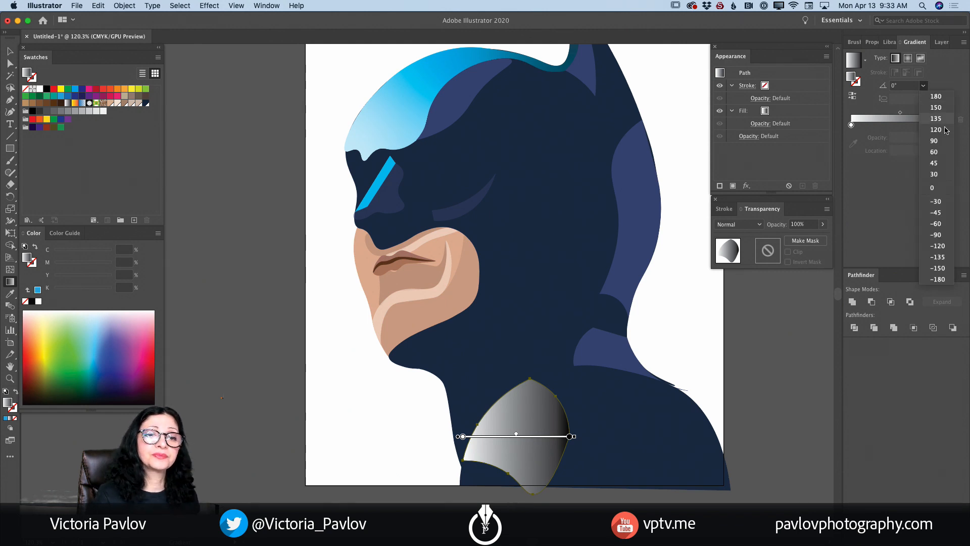
click(944, 143)
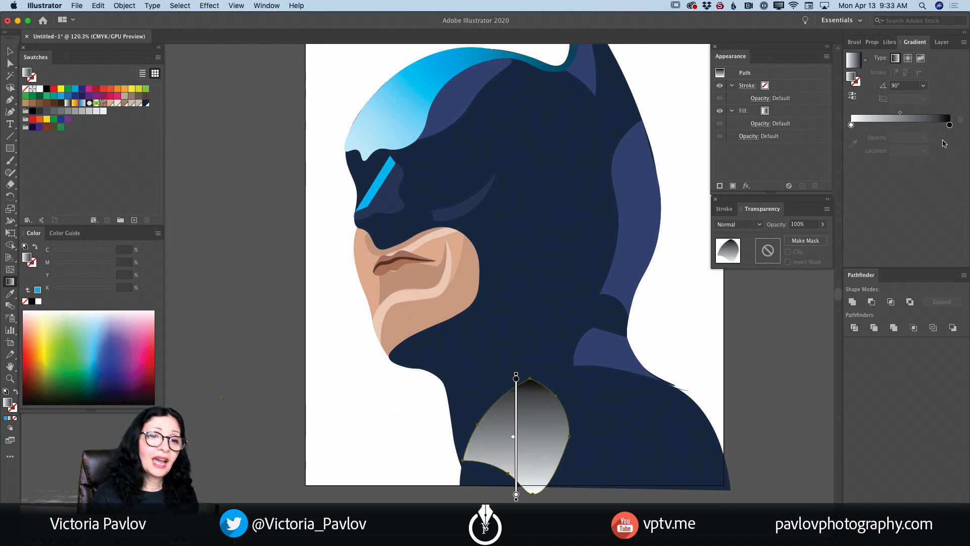
click(922, 86)
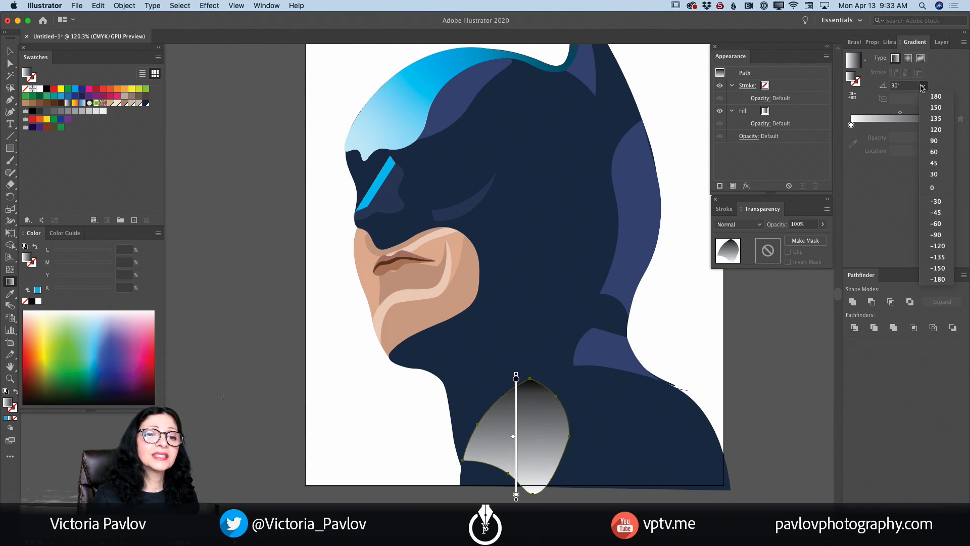
click(942, 134)
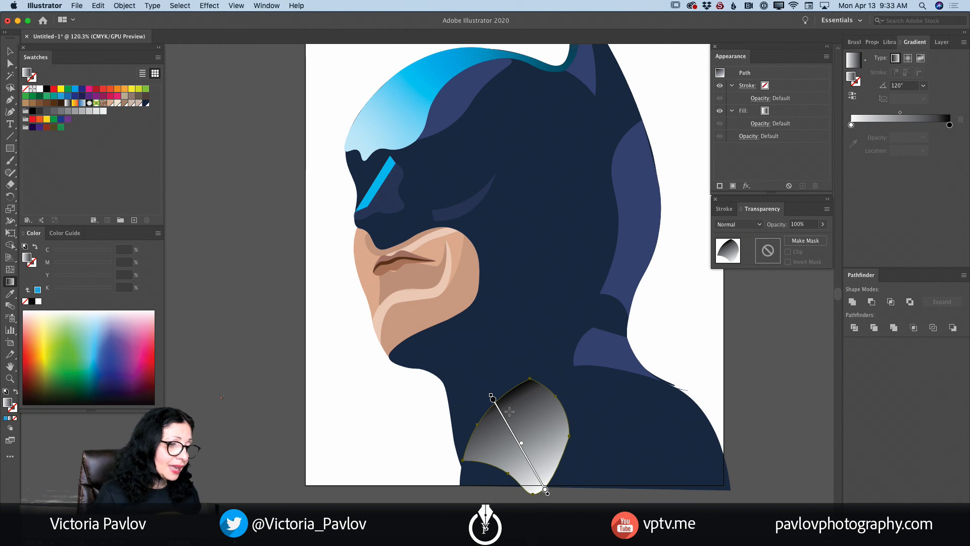
Color the gradient's upper stop light blue (C 70, M 15) and its lower stop dark blue (C 100, M 100), moving the lower stop to about 27.5%
double_click(493, 400)
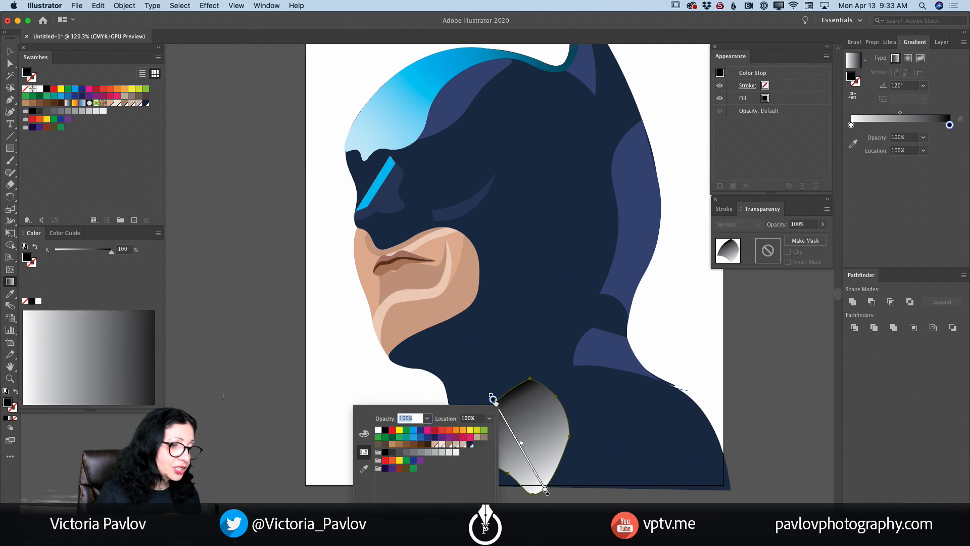
click(414, 437)
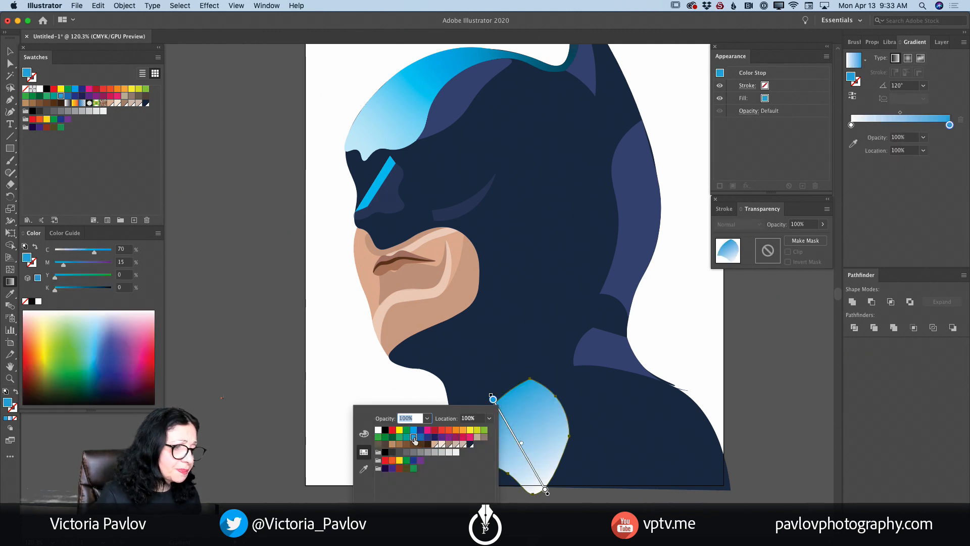
double_click(546, 490)
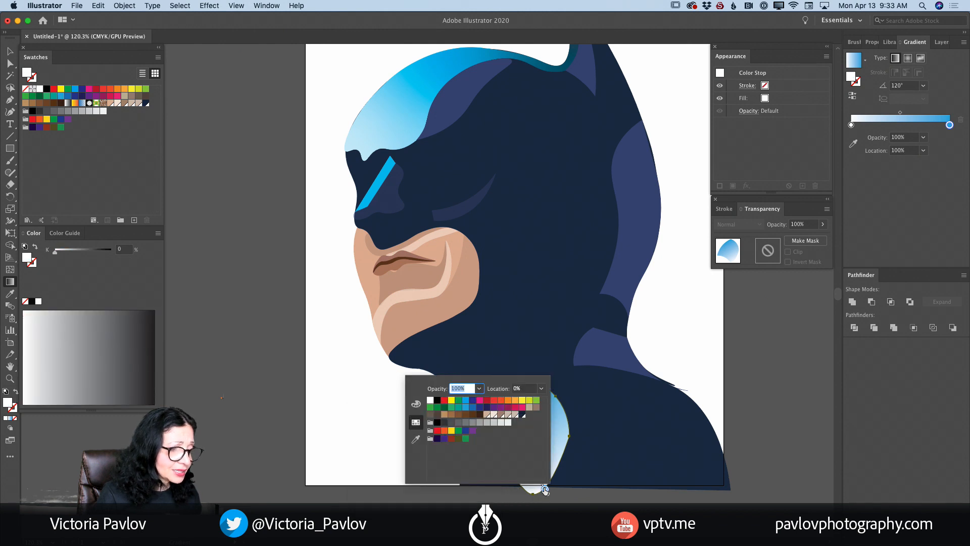
click(472, 400)
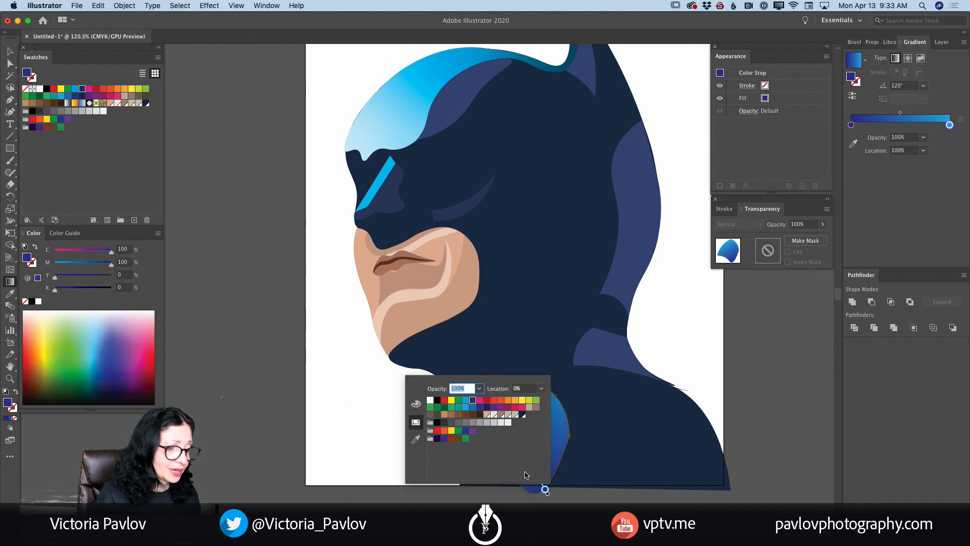
click(546, 490)
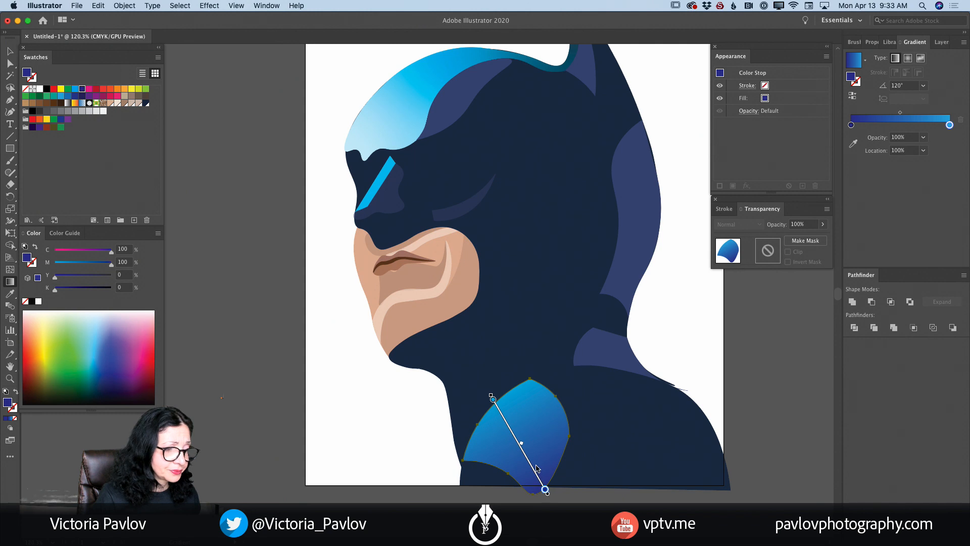
drag(519, 438, 515, 432)
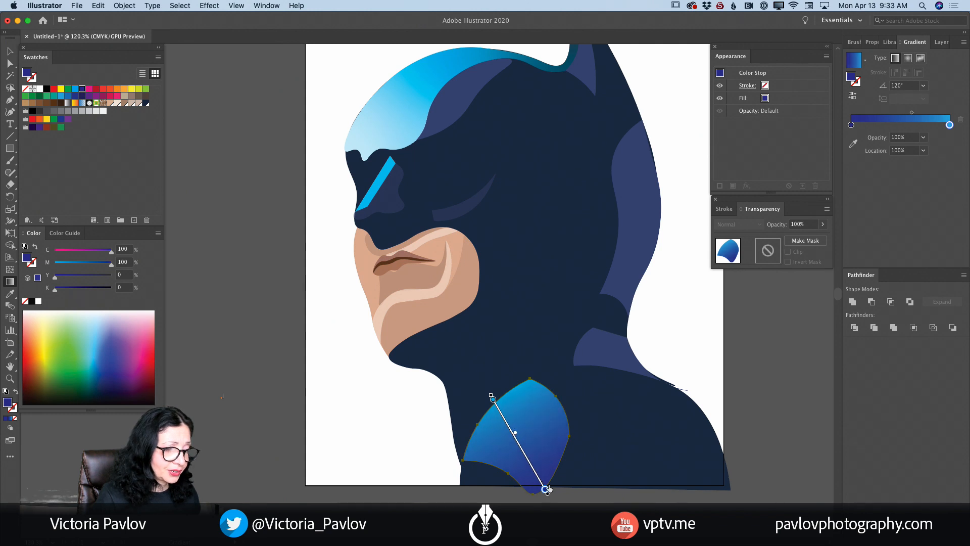
drag(545, 490, 531, 463)
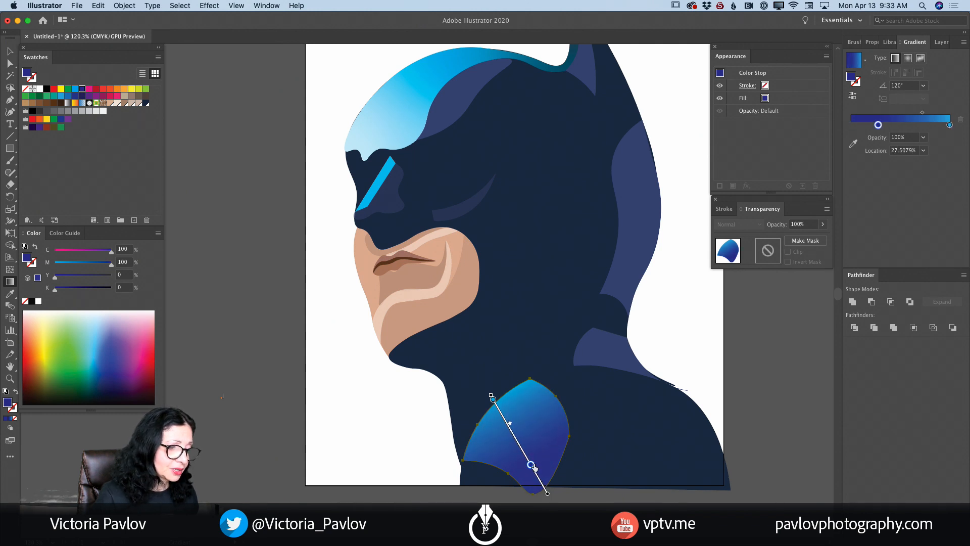
Recolor the lower gradient stop with the Batmans Costume navy sampled from the shoulder, and lock the chest shape's layer
double_click(530, 463)
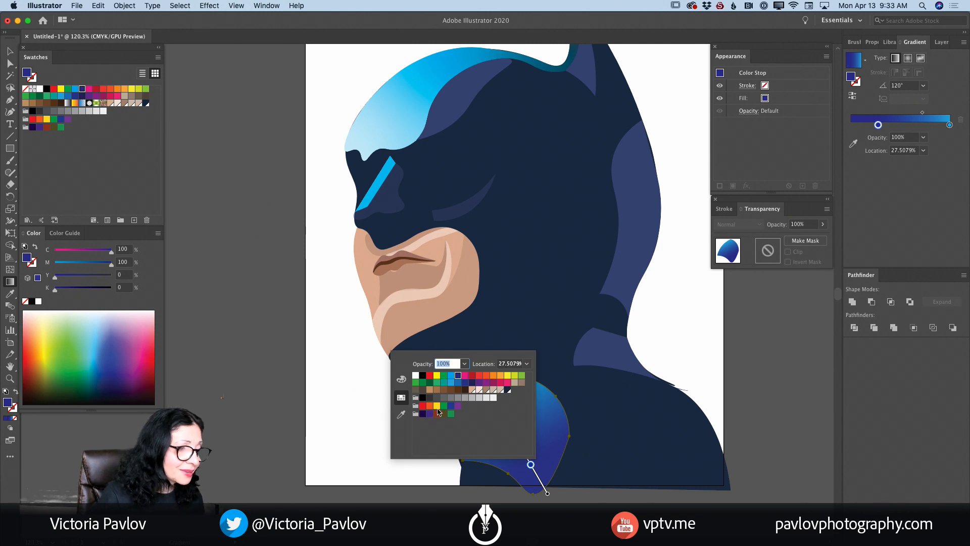
click(465, 383)
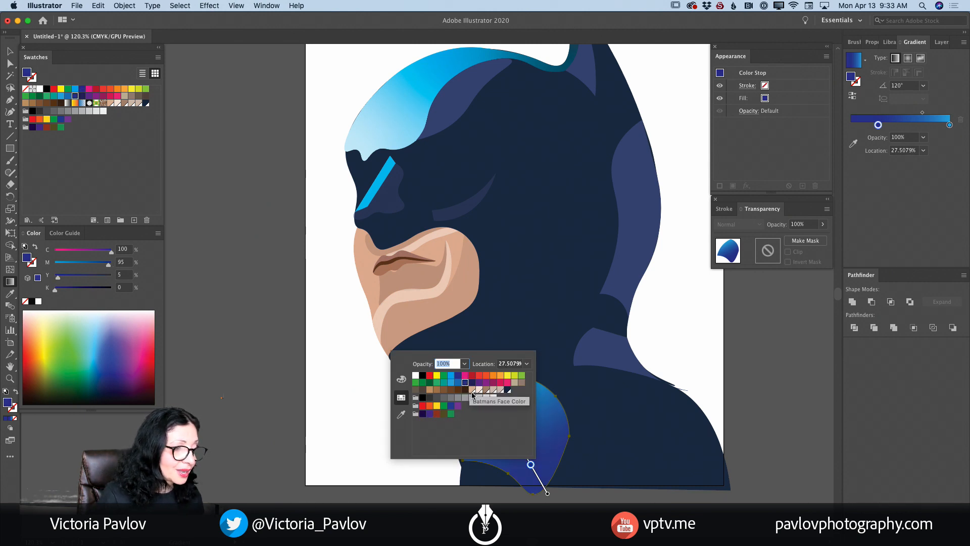
click(401, 414)
click(601, 428)
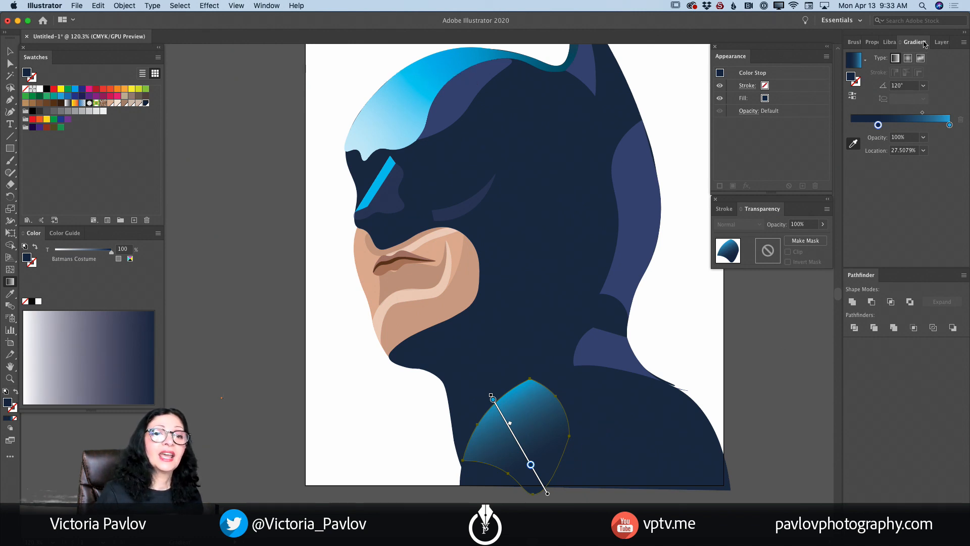
click(940, 42)
click(862, 79)
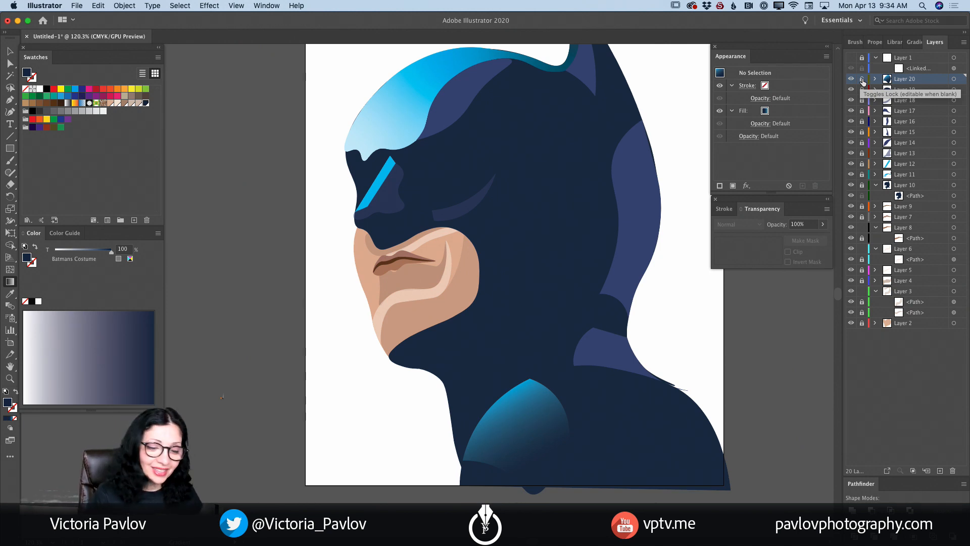
On a new layer, outline a curved gradient-filled shoulder panel beside the chest shape, from the base of the neck toward the upper arm
click(940, 471)
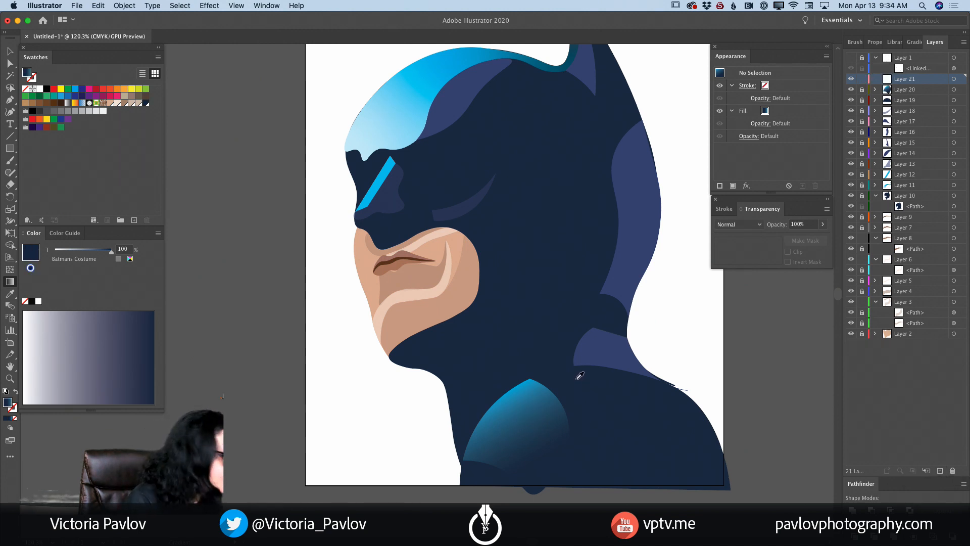
click(11, 112)
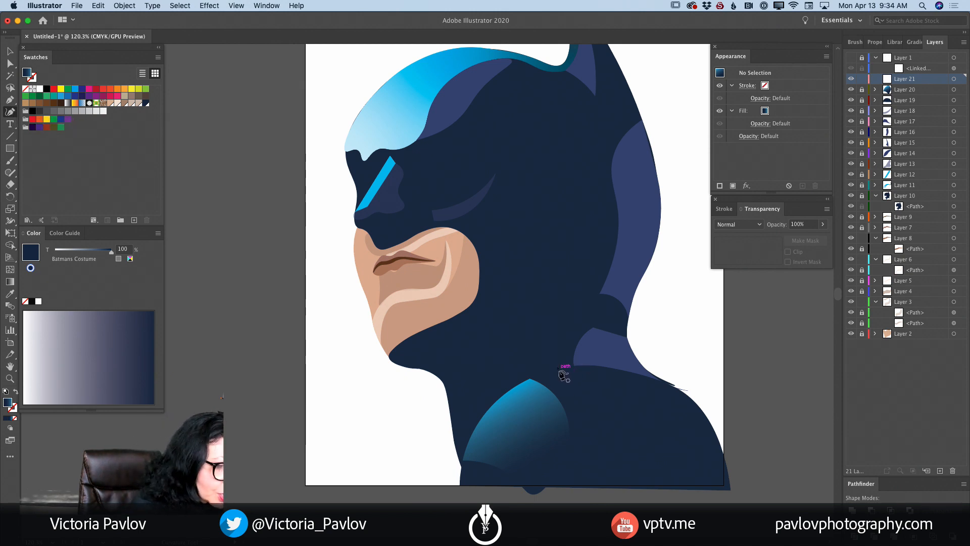
click(584, 364)
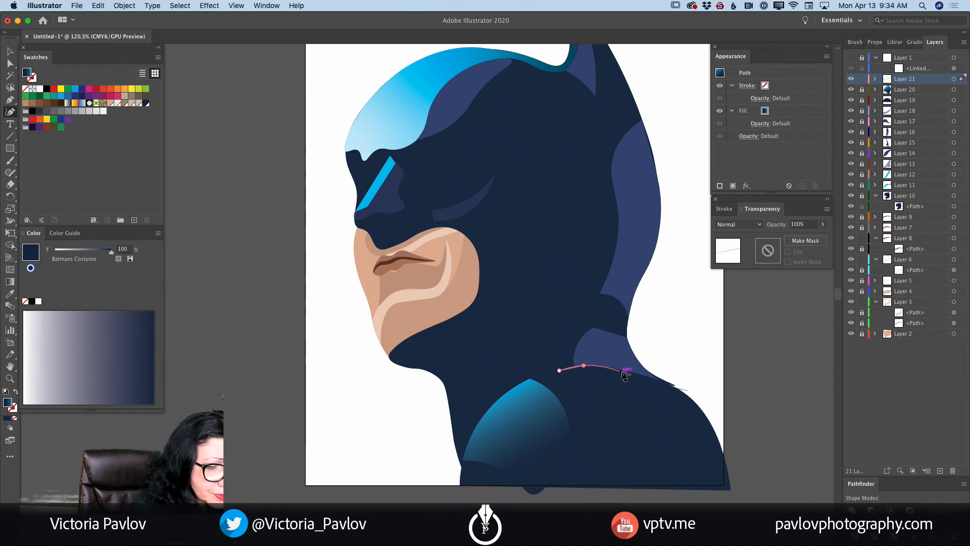
click(622, 372)
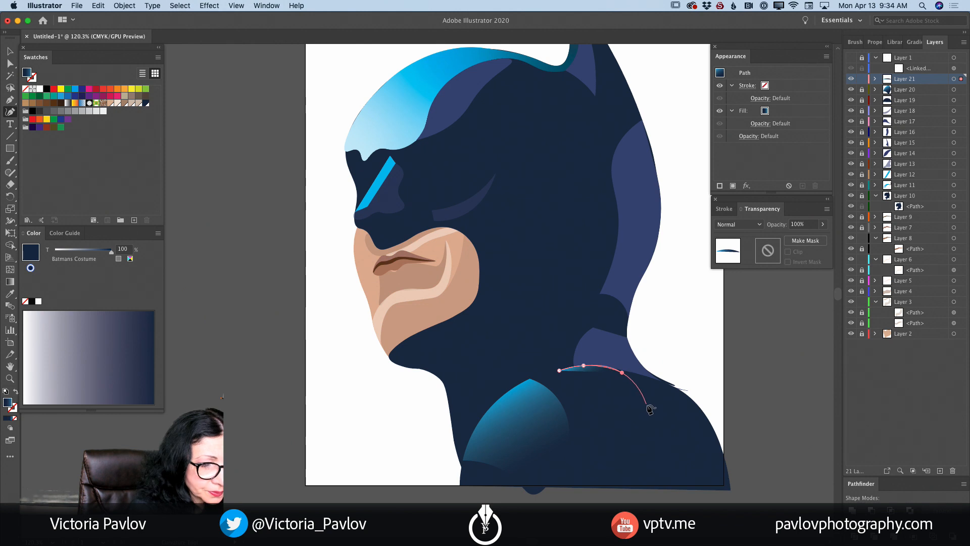
click(647, 405)
click(667, 427)
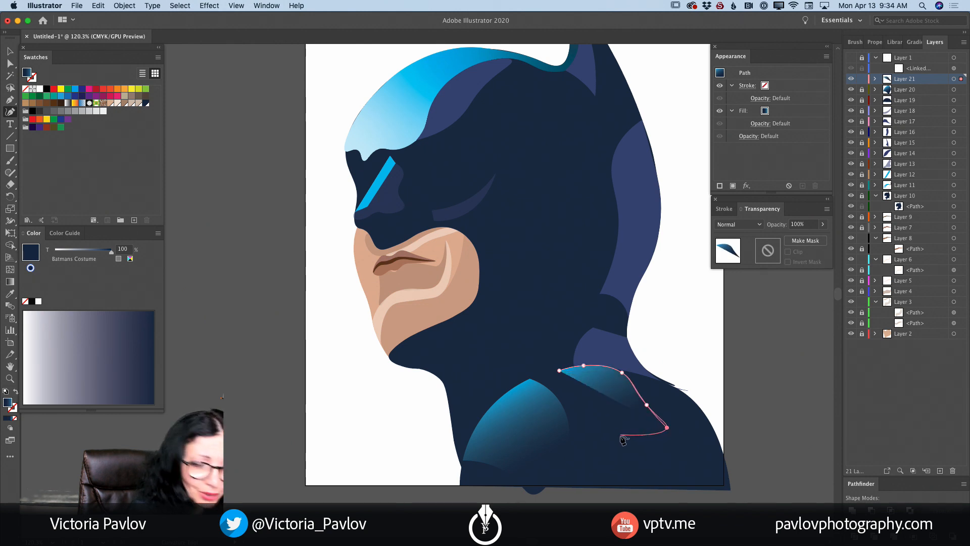
click(618, 437)
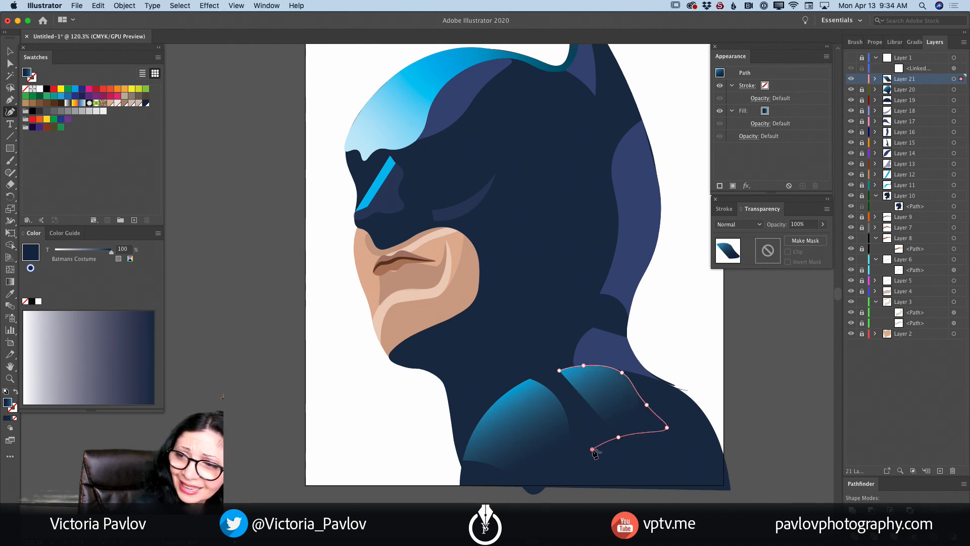
click(592, 449)
click(566, 400)
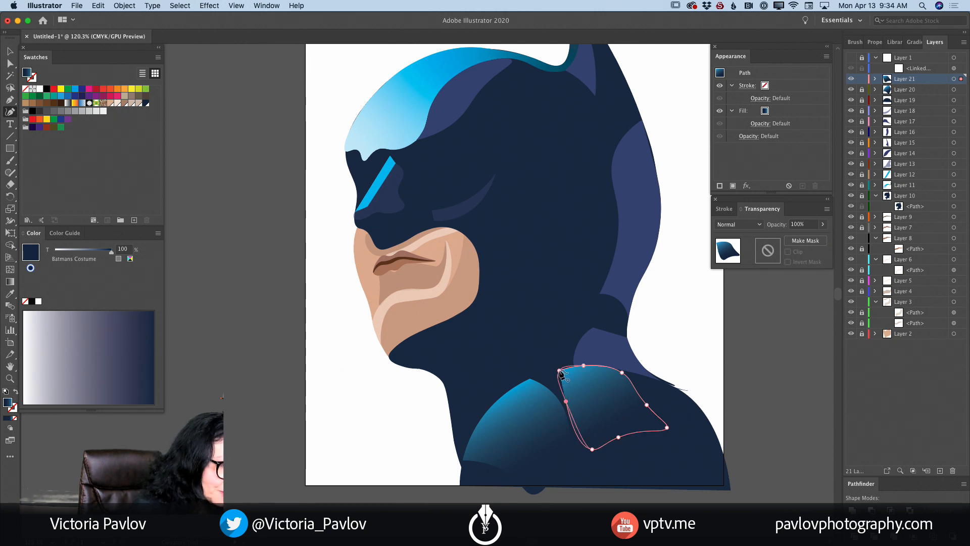
Close the shoulder panel and adjust its points so the upper and outer edges follow one arc and the lower edge curves inward
mouse_move(559, 372)
mouse_down()
mouse_move(594, 364)
mouse_move(559, 373)
mouse_up()
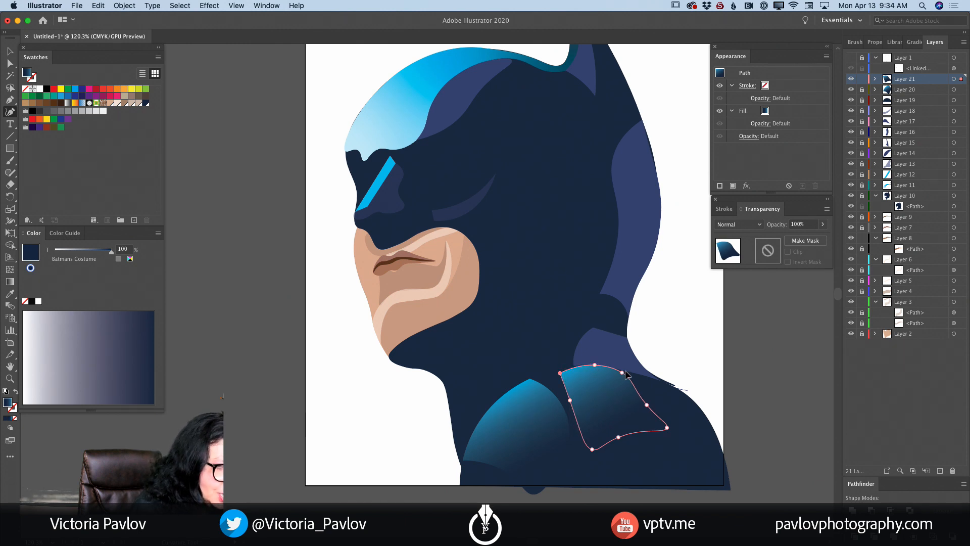
drag(625, 372, 623, 373)
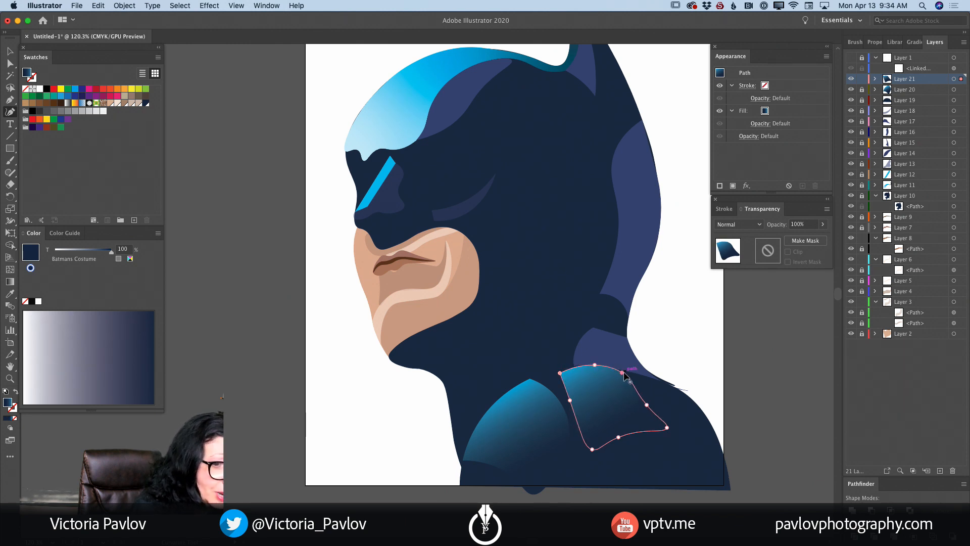
drag(592, 448, 656, 399)
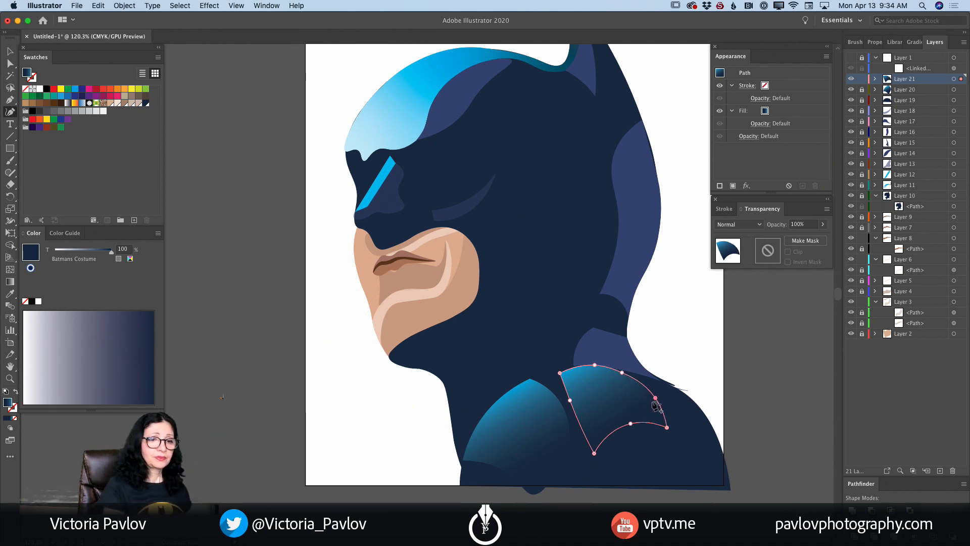
Lower the shoulder panel's opacity to 48% and lock its layer
click(822, 224)
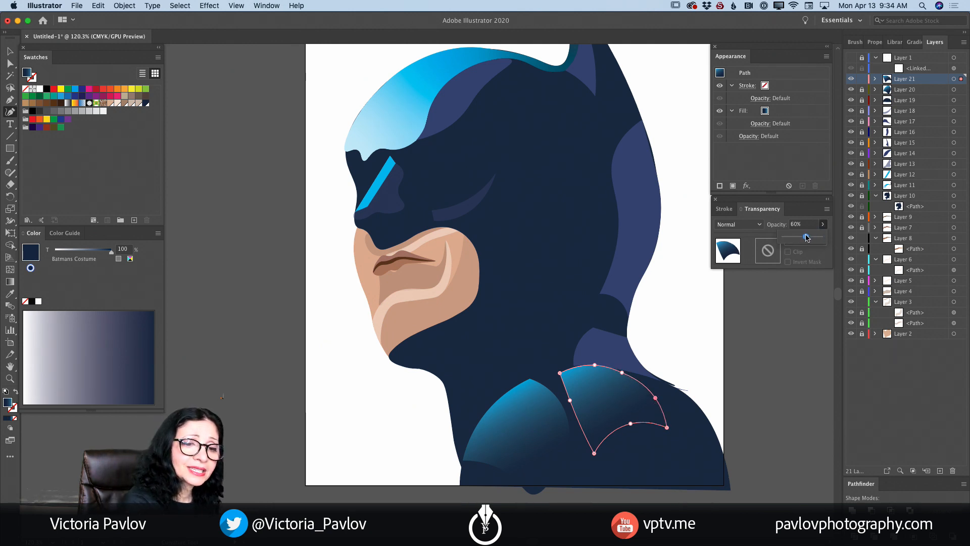
drag(806, 238, 807, 239)
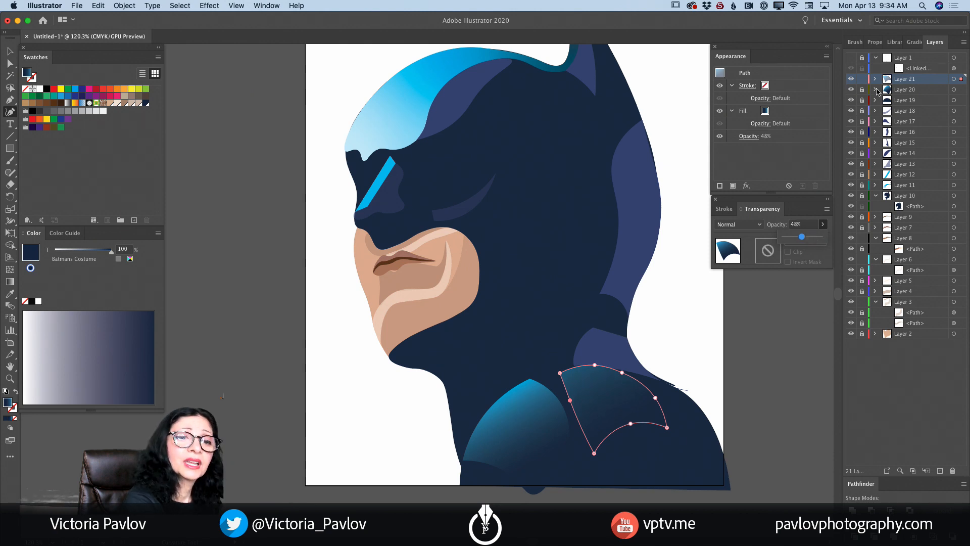
click(862, 80)
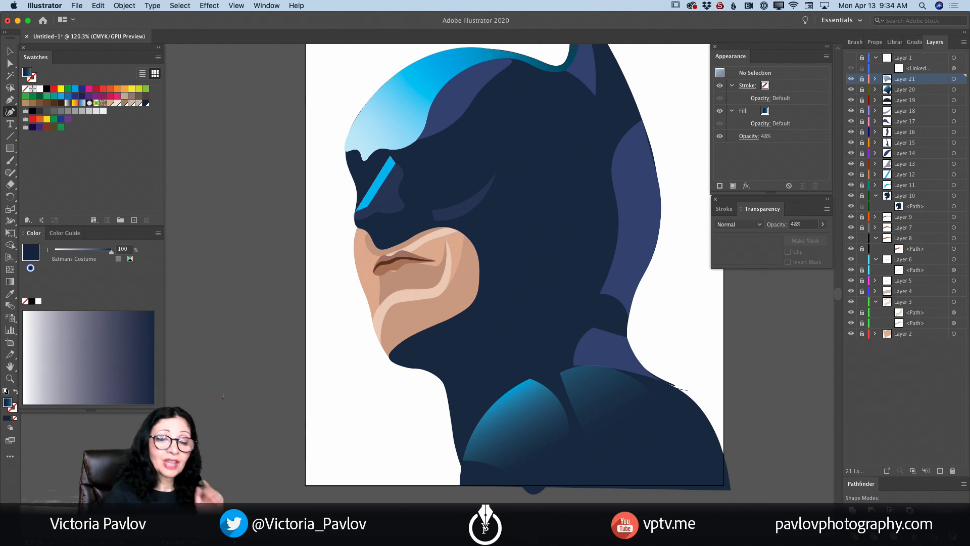
Add a new layer and set the fill to very dark blue (C 100, M 100, Y 0, K 77)
click(939, 470)
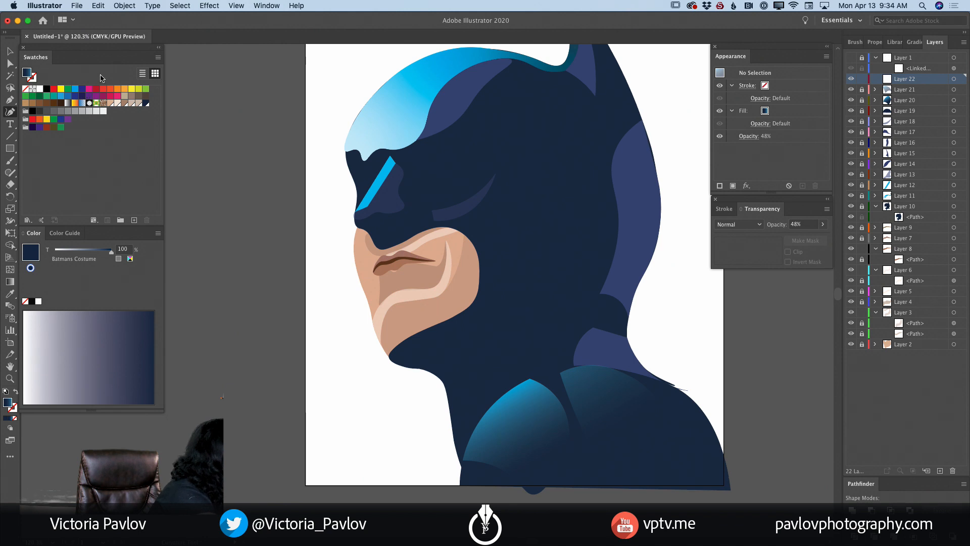
click(83, 88)
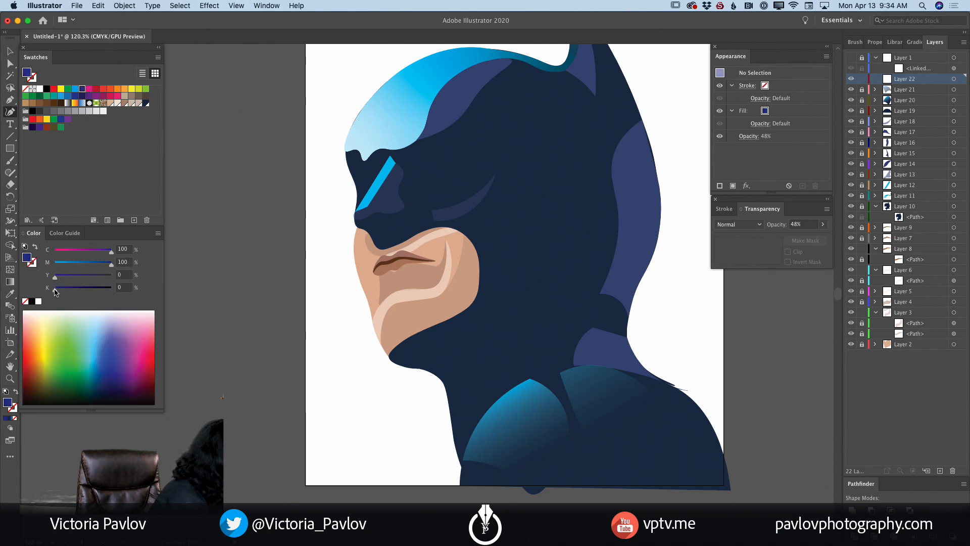
drag(54, 289, 99, 289)
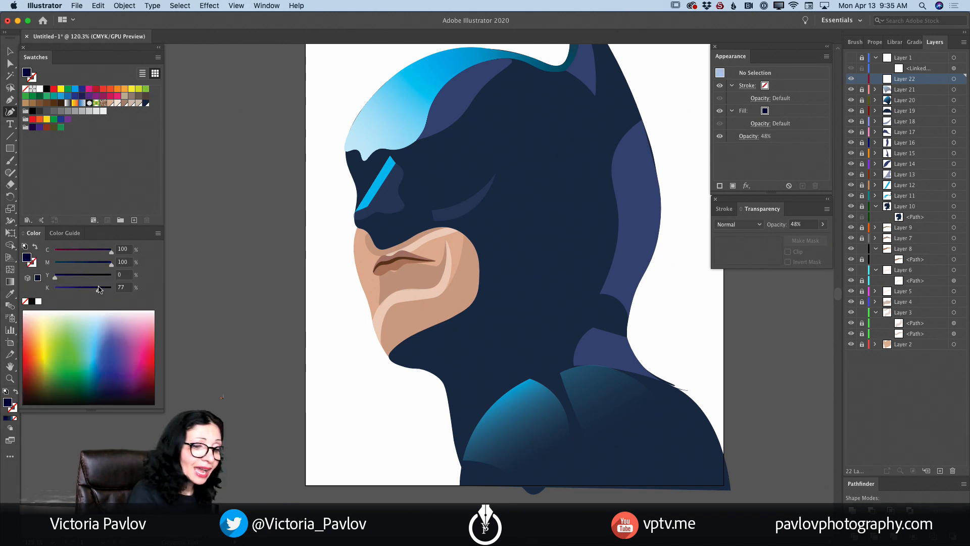
Draw a closed dark cape shape over the back of the shoulder, from the base of the neck to the artboard's lower corner
click(570, 369)
click(605, 372)
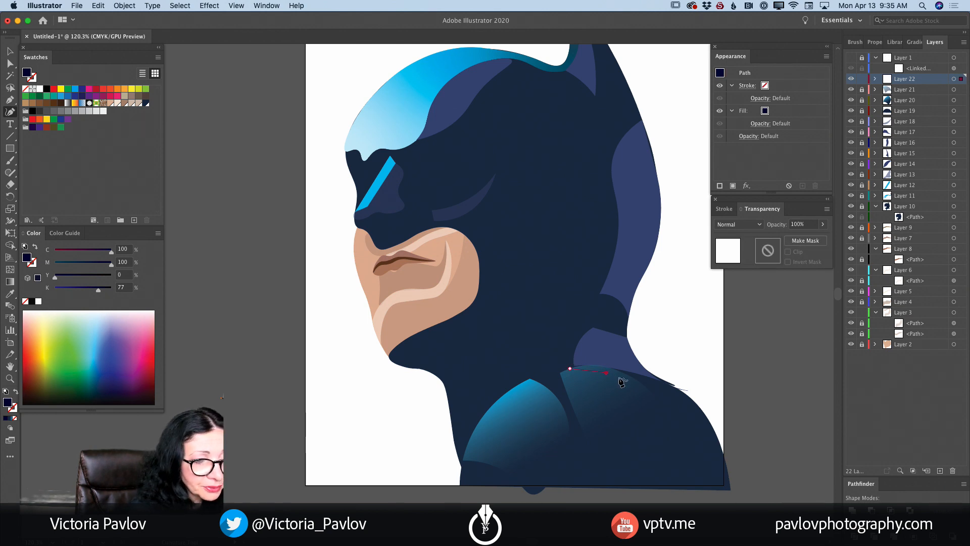
click(696, 440)
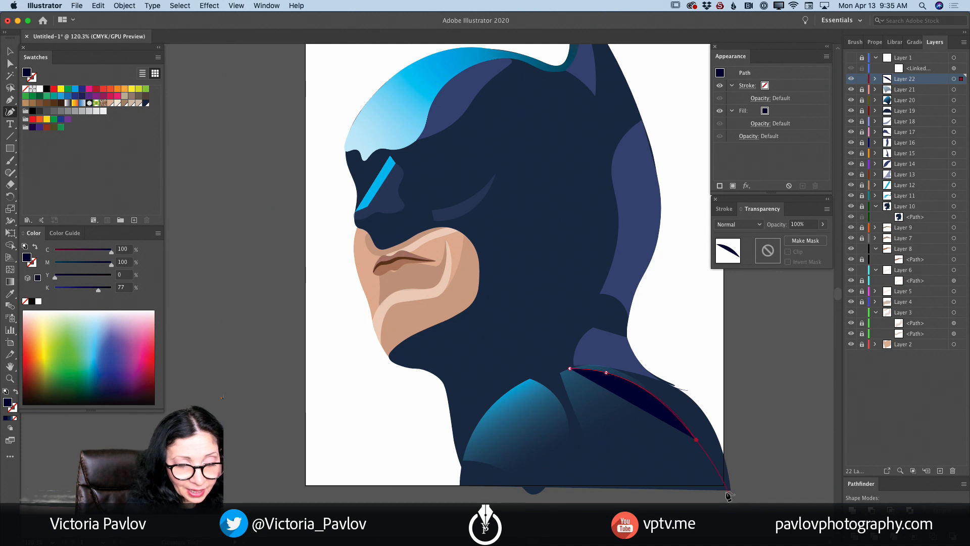
click(725, 490)
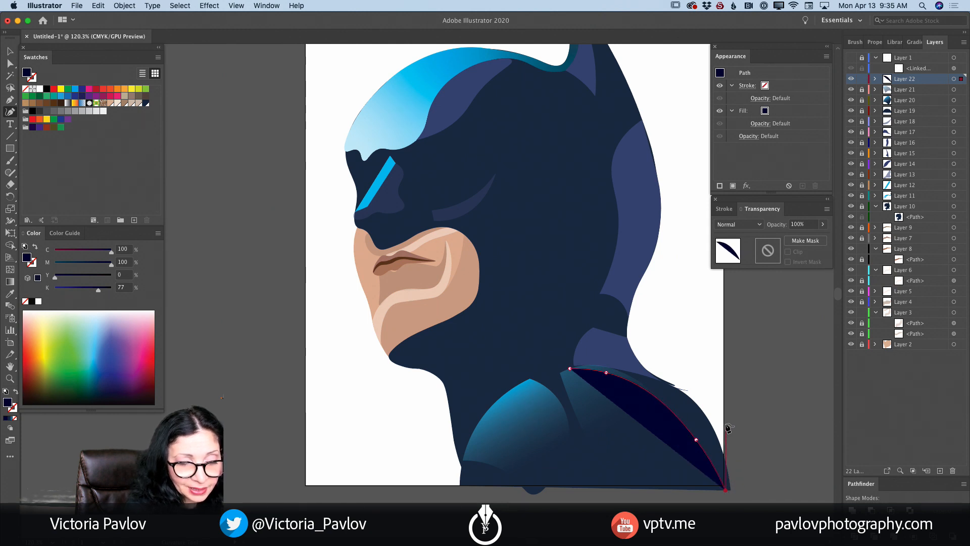
drag(725, 390, 651, 369)
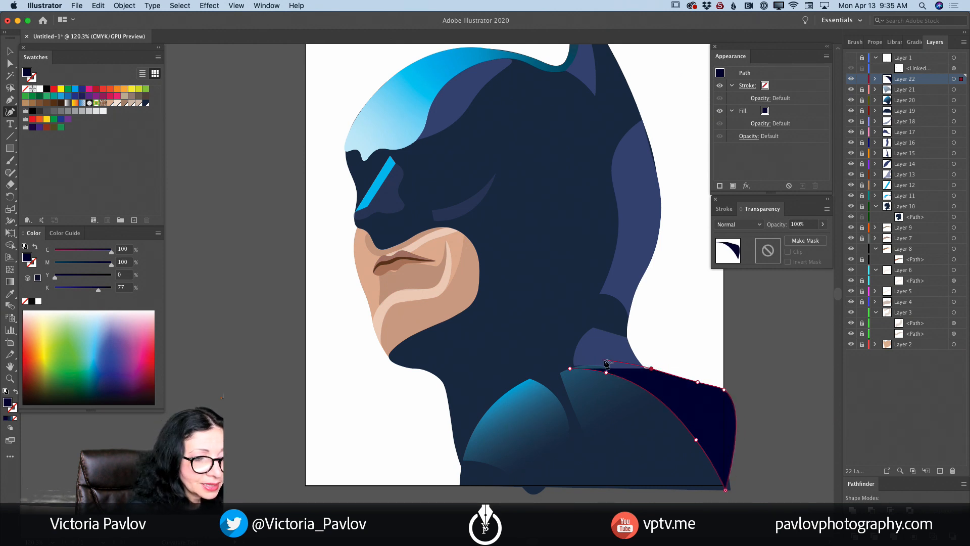
click(570, 369)
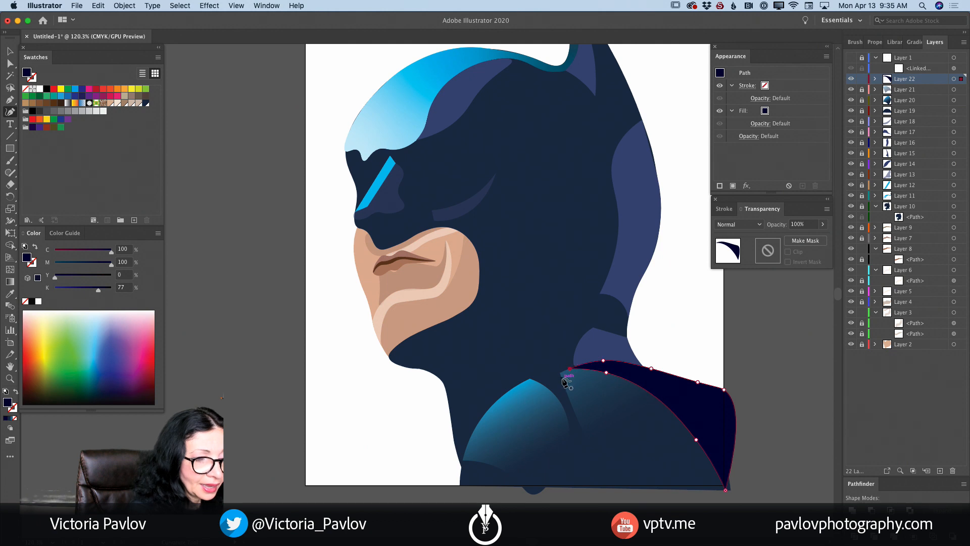
Adjust the cape's points into a smooth outer arc with a straight drop to a pointed lower tip, and lock its layer
drag(661, 360, 719, 379)
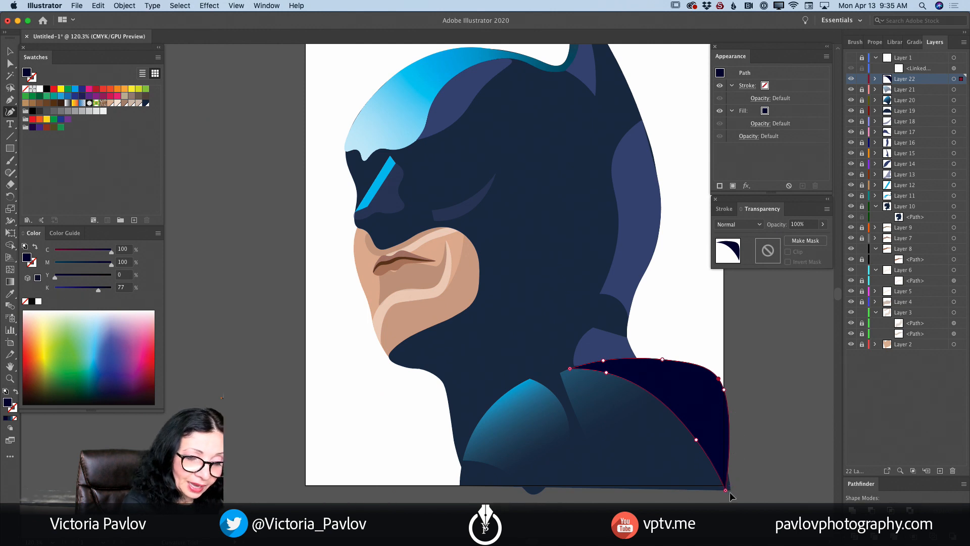
drag(727, 491, 738, 501)
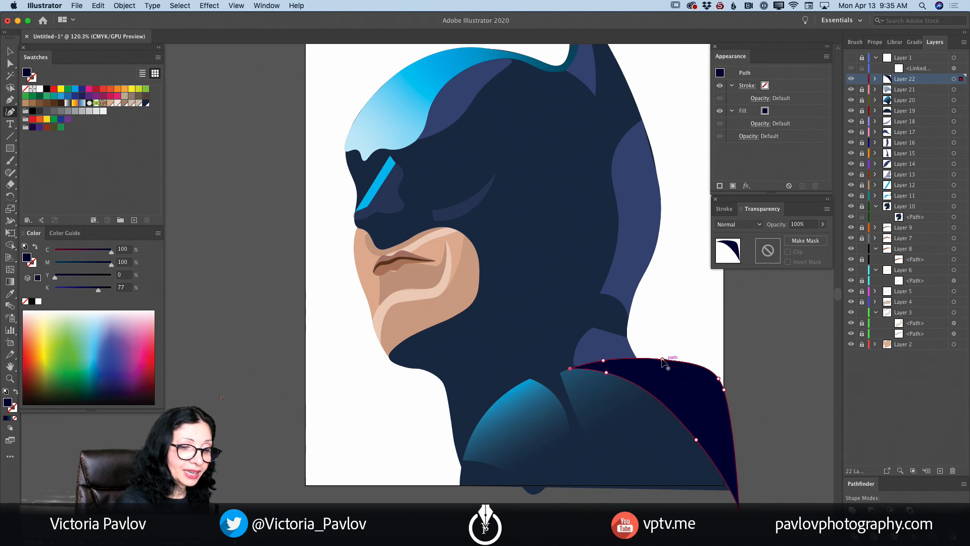
drag(662, 359, 664, 365)
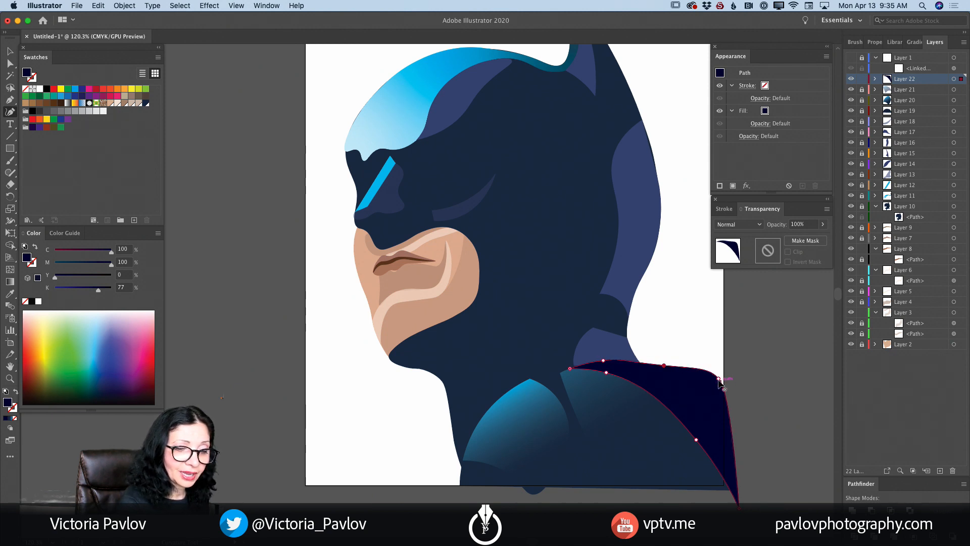
drag(719, 379, 726, 408)
double_click(724, 390)
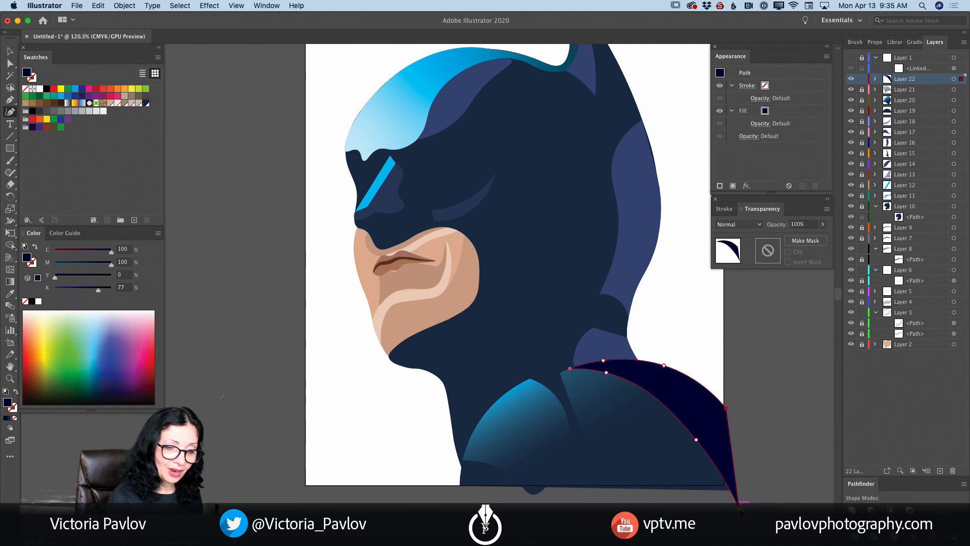
drag(733, 499, 731, 498)
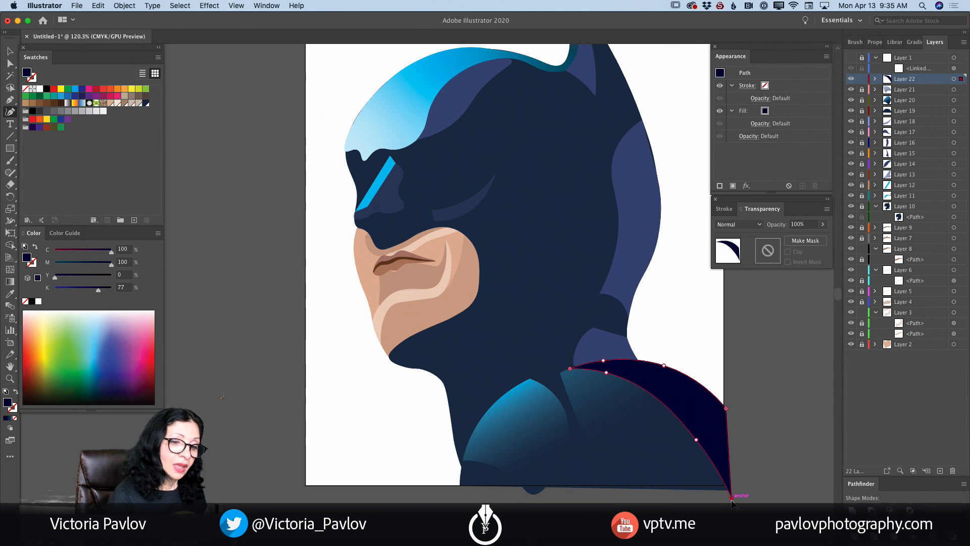
click(861, 80)
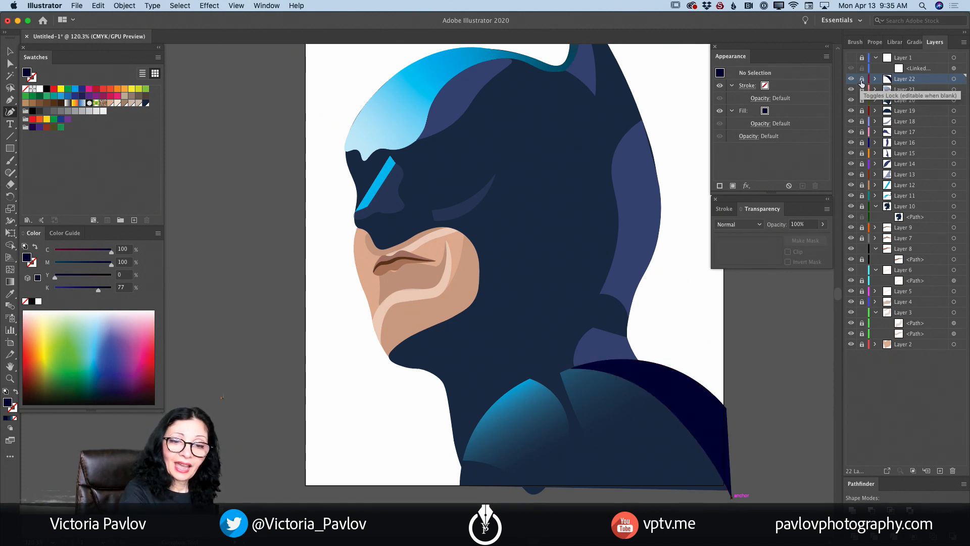
On a new layer, draw a narrow curved highlight strip along the cape's upper edge and fill it with the 120° light-to-dark blue gradient
click(940, 471)
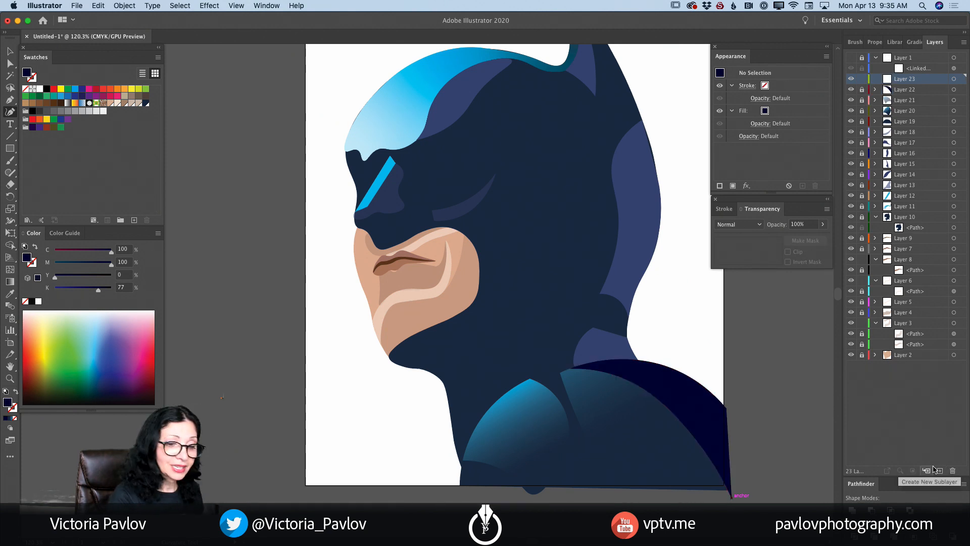
click(579, 364)
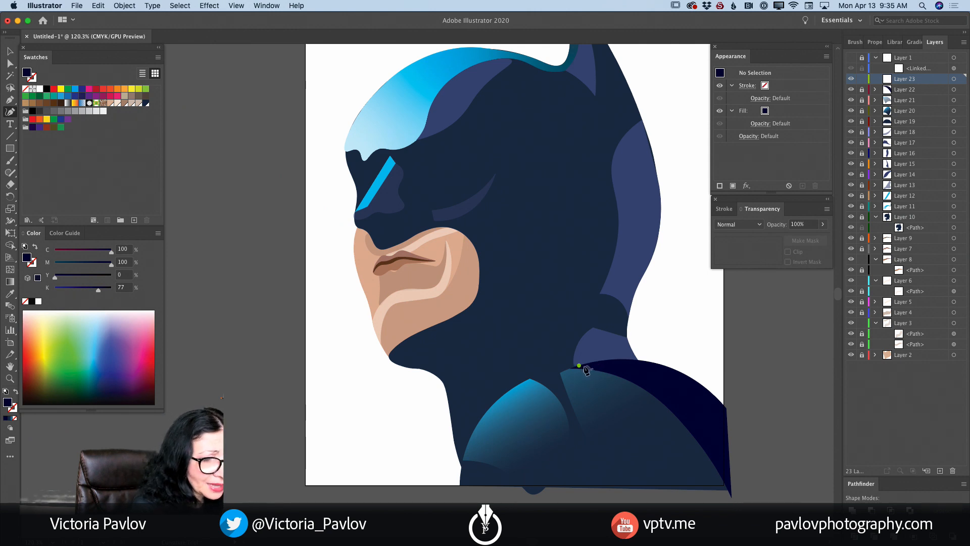
click(620, 370)
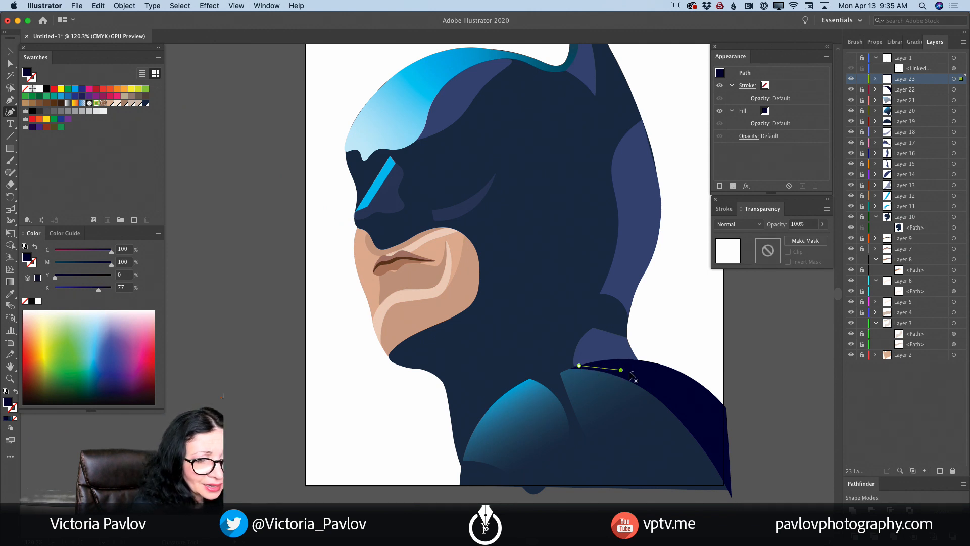
drag(714, 419, 688, 393)
click(714, 418)
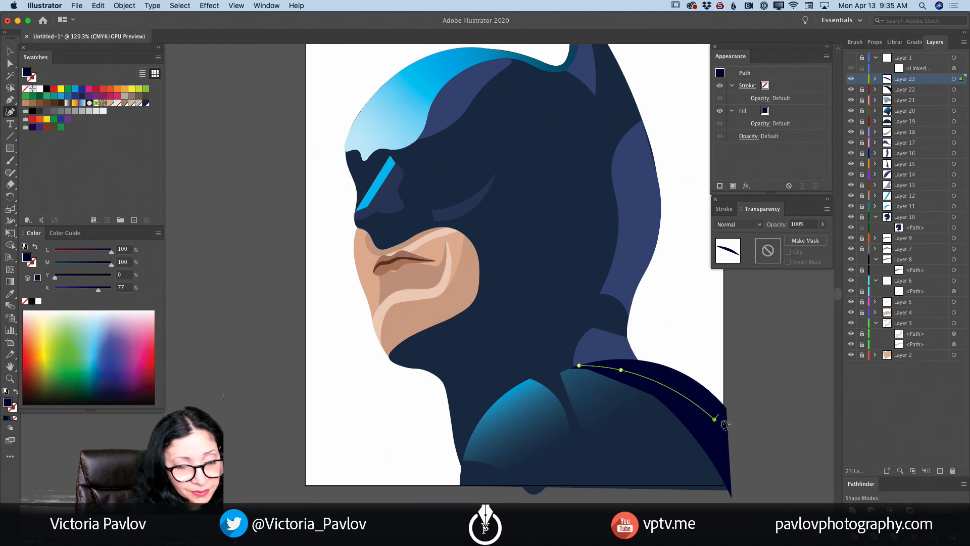
click(720, 414)
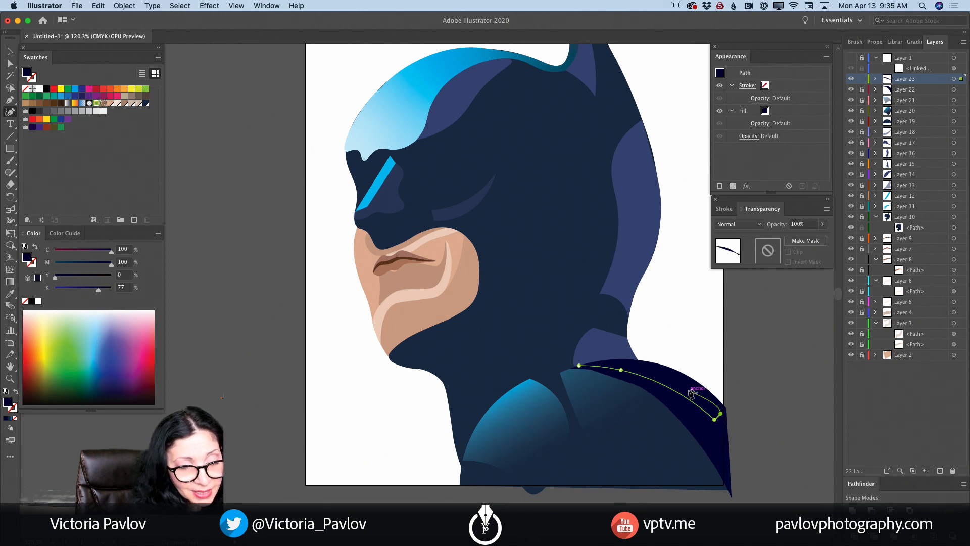
click(687, 386)
click(634, 366)
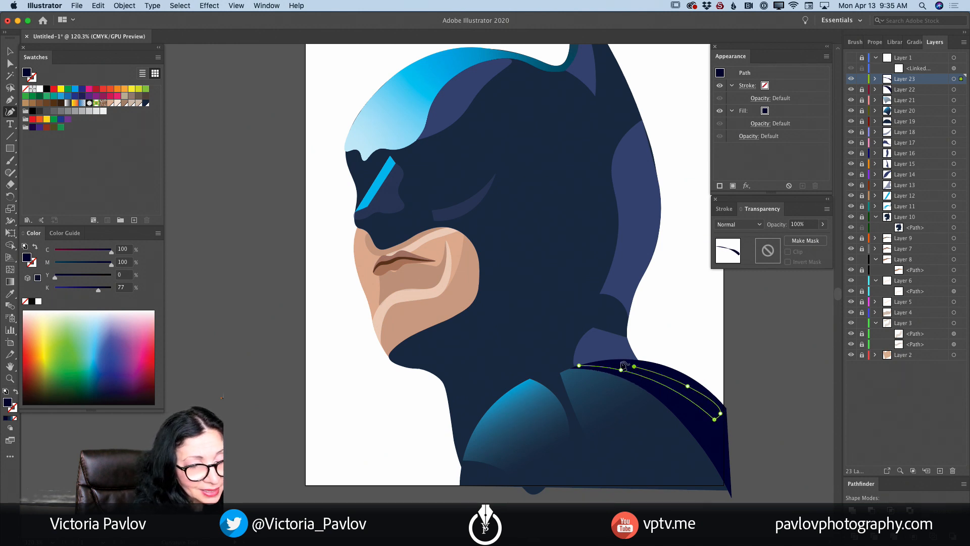
click(579, 366)
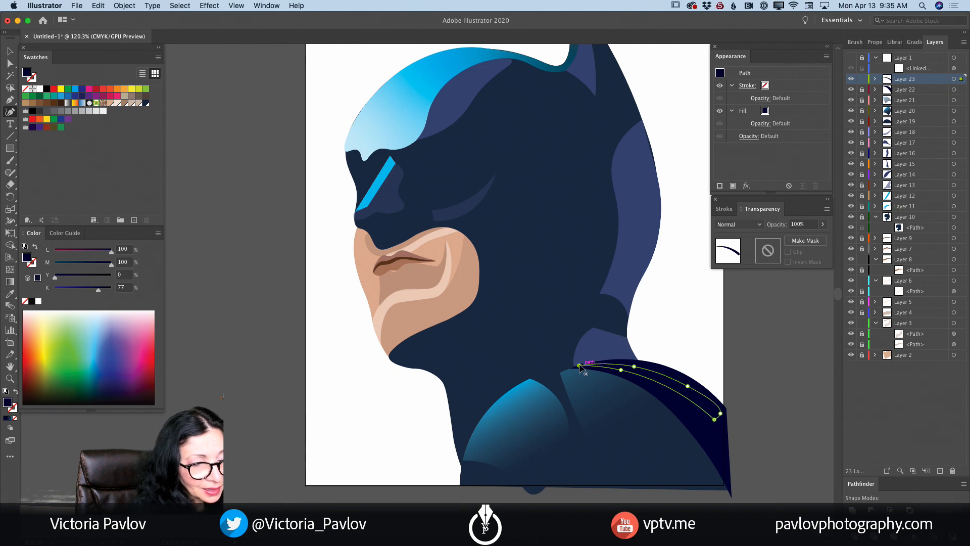
click(12, 419)
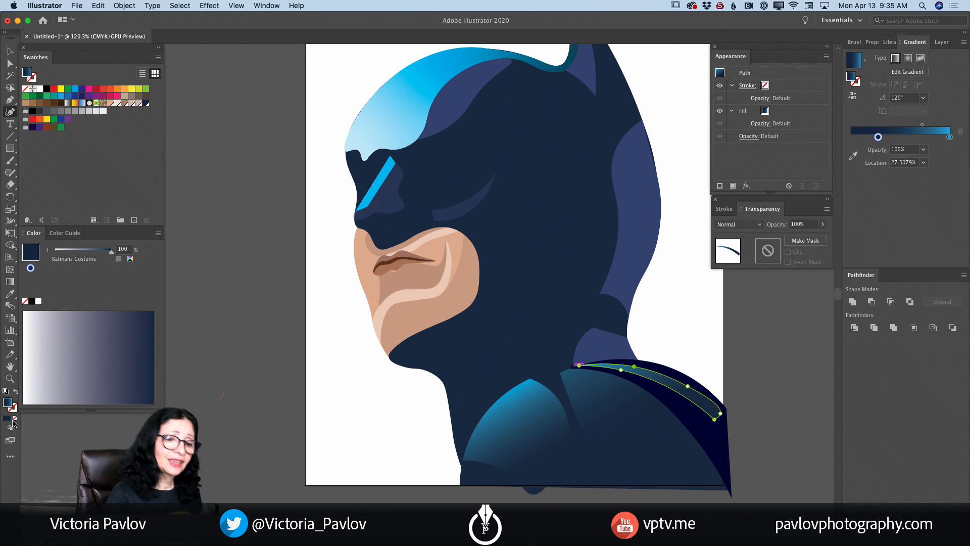
Lower the cape highlight strip's opacity to 39% and lock its layer
click(822, 224)
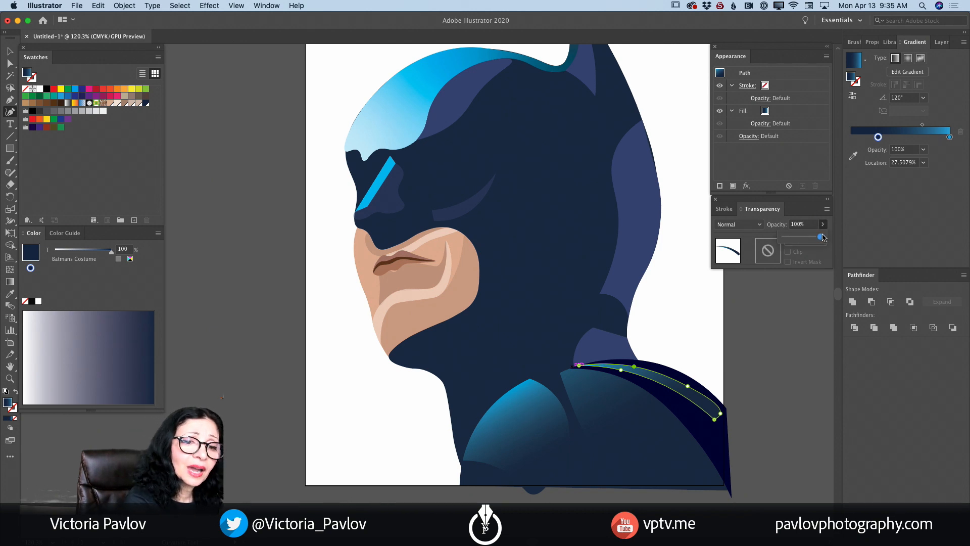
drag(823, 237, 805, 238)
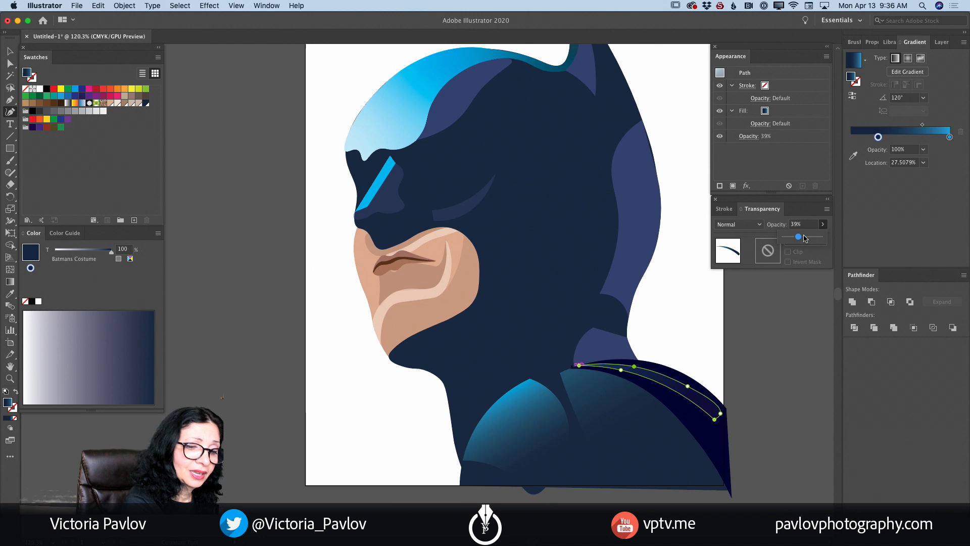
click(941, 42)
click(861, 79)
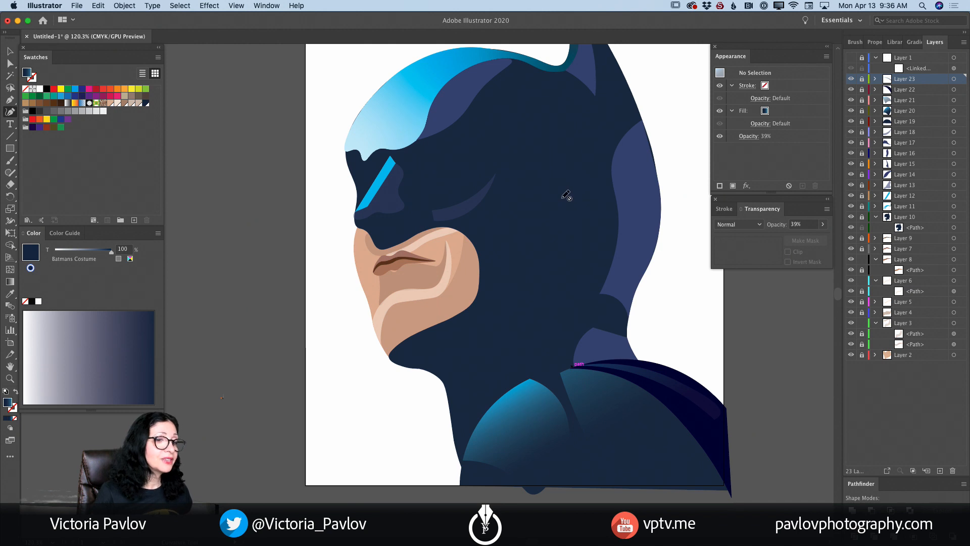
Add a new layer and move it beneath Layer 2, to the bottom of the layer stack
scroll(566, 195, up, 3)
scroll(565, 195, up, 3)
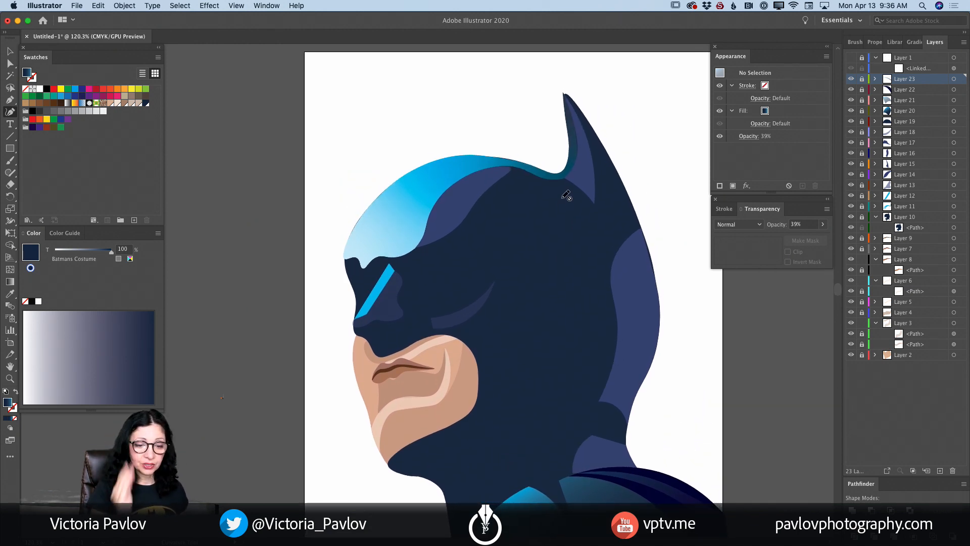
scroll(565, 195, down, 1)
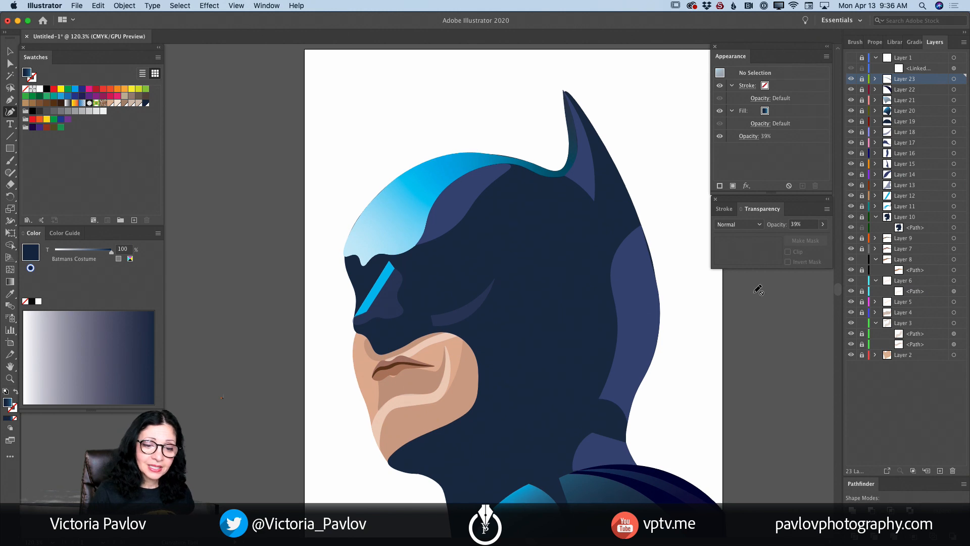
click(918, 354)
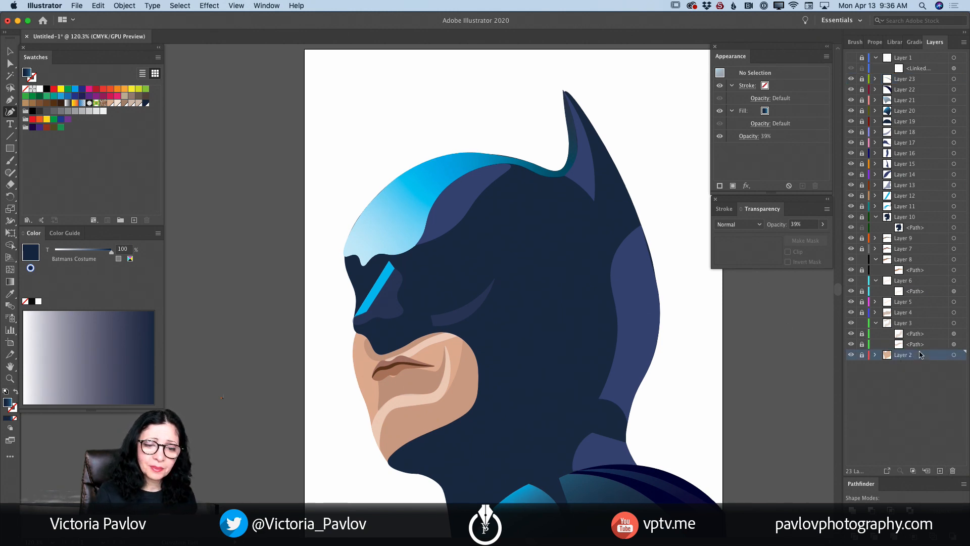
click(939, 470)
drag(923, 358, 919, 383)
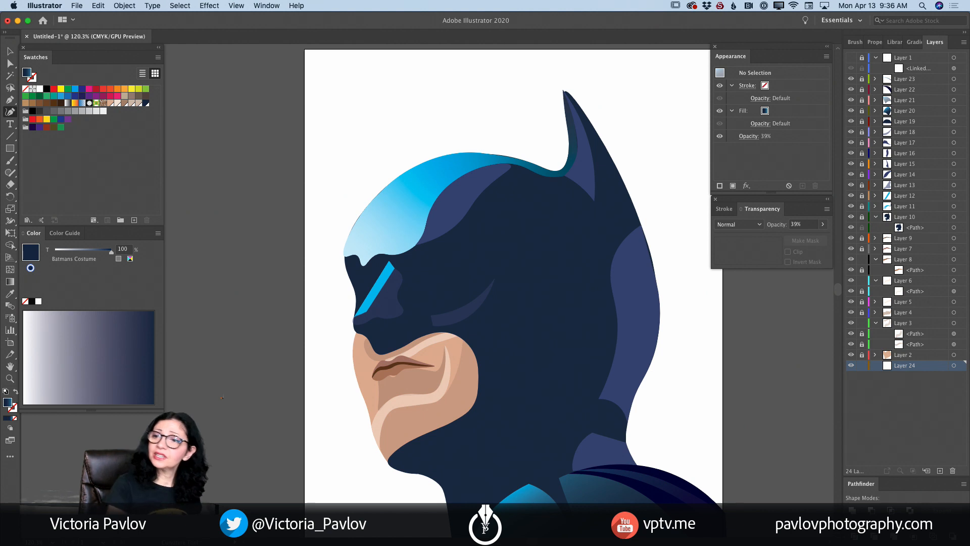
Draw a small triangular far ear behind the top of the cowl, round and widen it slightly, and lock its layer
click(454, 153)
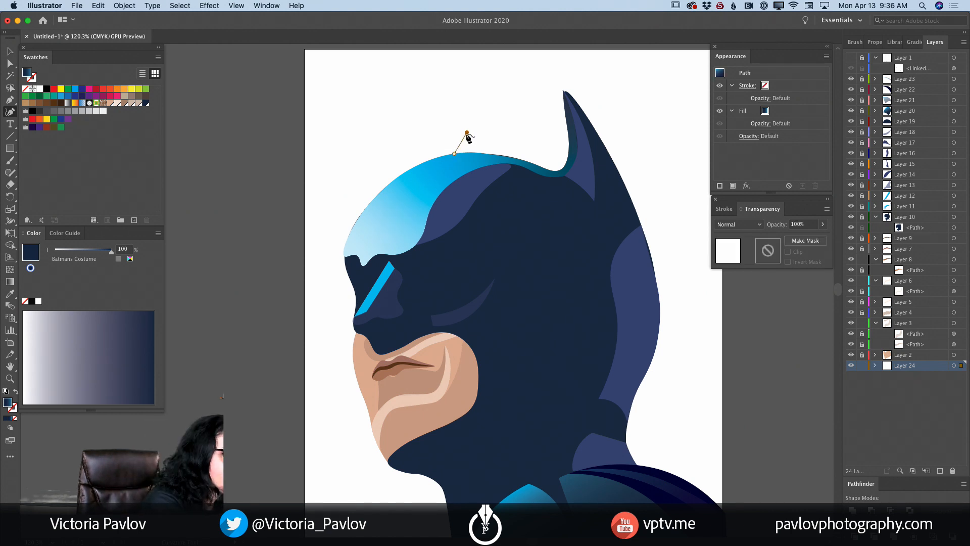
click(466, 132)
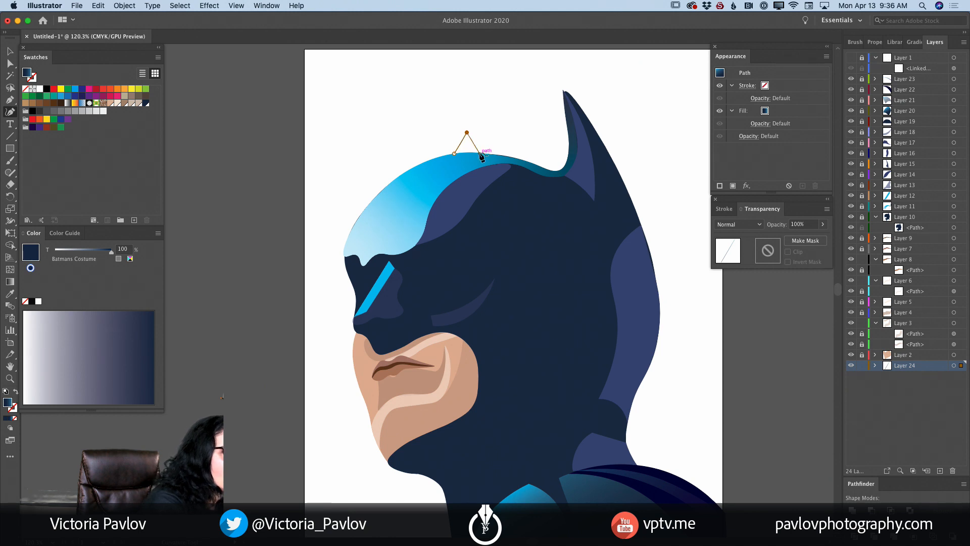
click(481, 152)
click(455, 154)
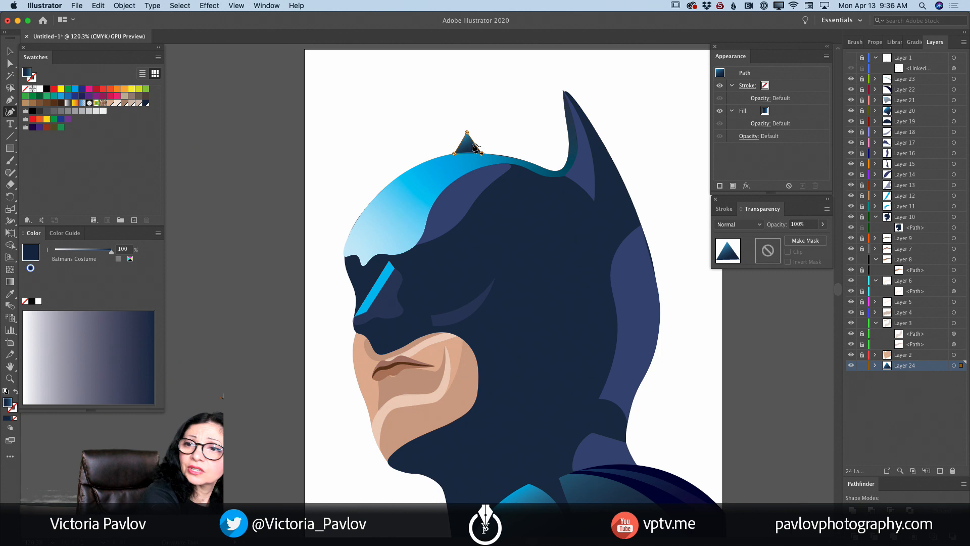
drag(467, 132, 487, 154)
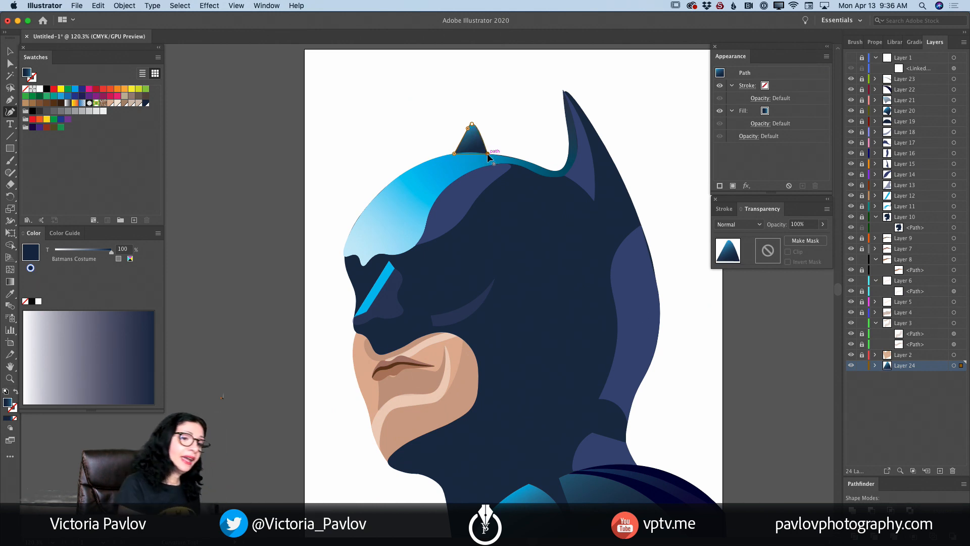
click(862, 366)
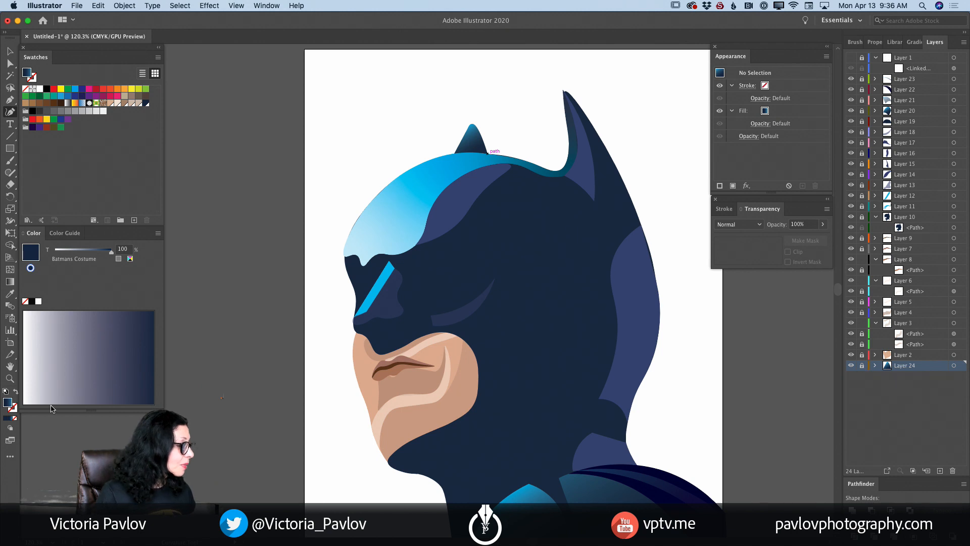
Add another new layer and move it below the far ear's layer for the background
click(9, 378)
drag(494, 383, 467, 376)
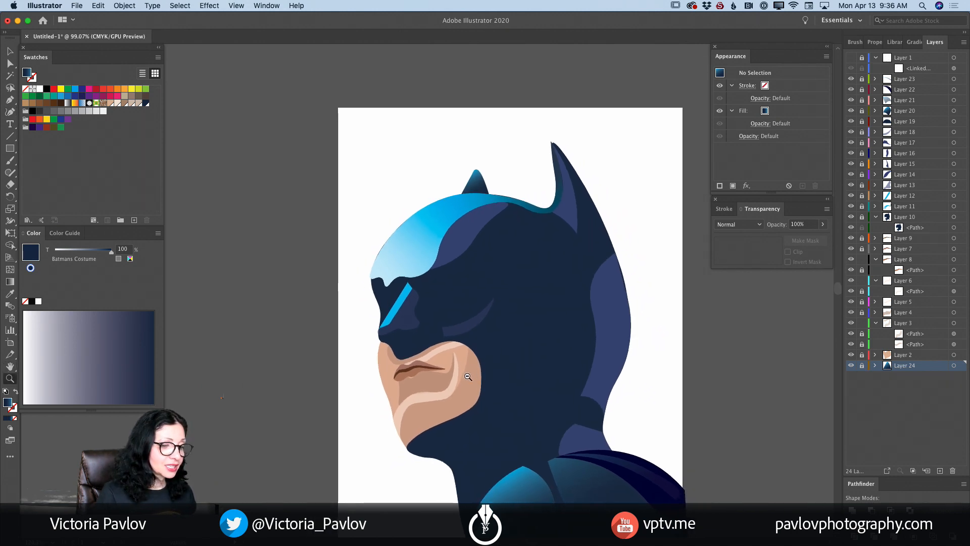
scroll(467, 376, down, 1)
scroll(467, 376, down, 2)
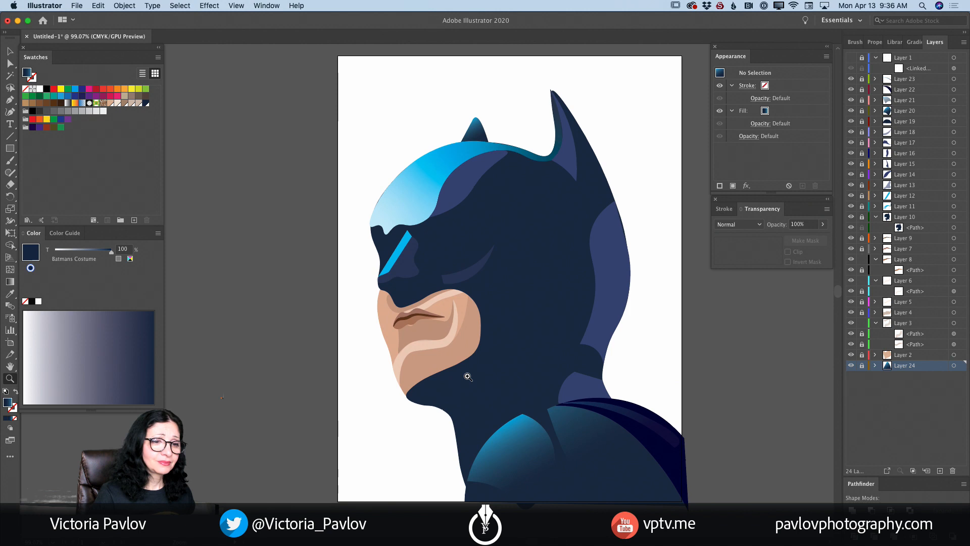
click(941, 472)
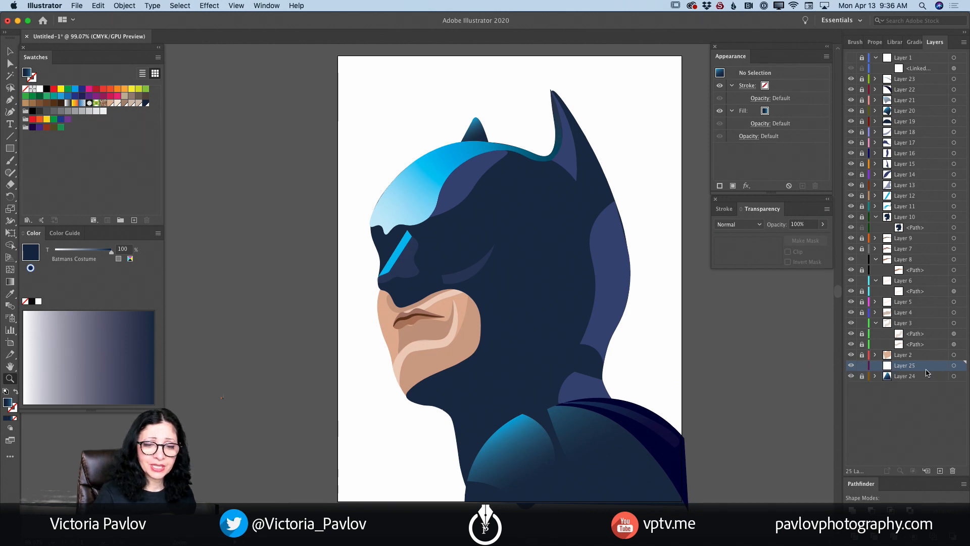
drag(927, 367, 926, 391)
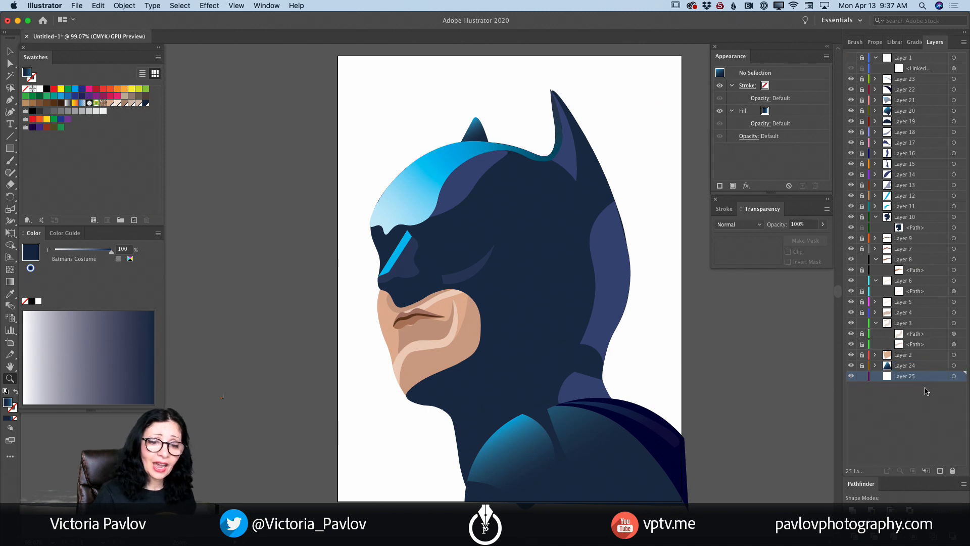
Draw a background rectangle covering the whole artboard, filled with dark navy (C 100, M 100, Y 25, K 67), and lock its layer
drag(9, 148, 57, 154)
click(7, 421)
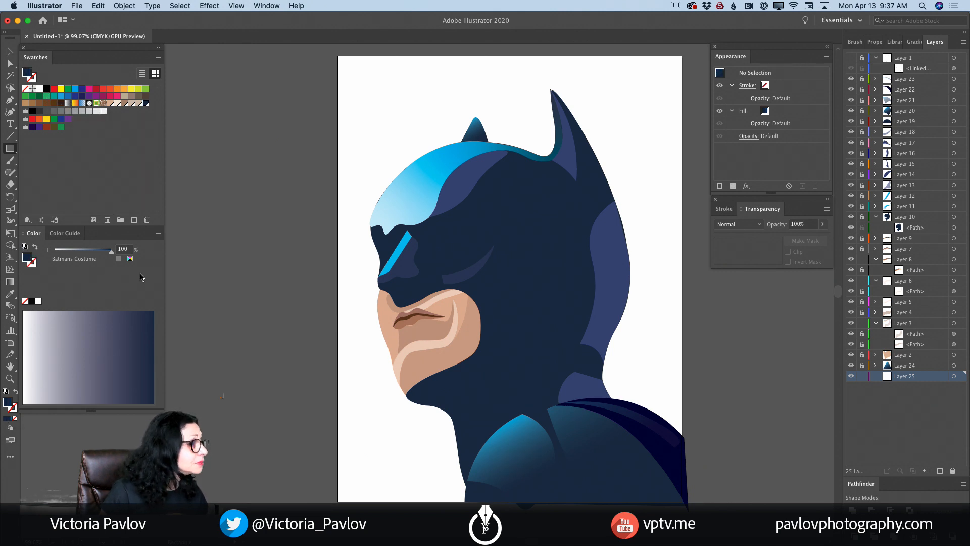
click(82, 96)
drag(70, 292, 99, 292)
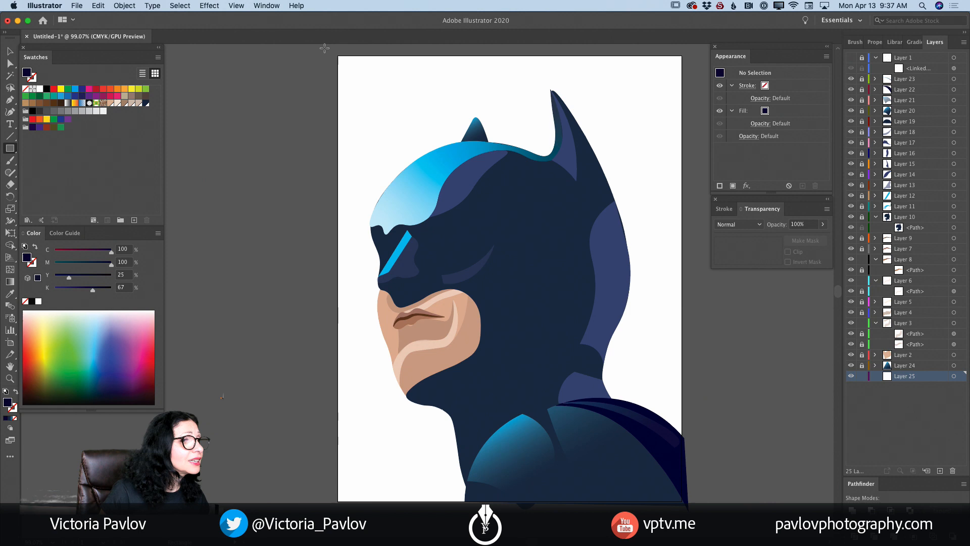
mouse_move(338, 53)
mouse_down()
mouse_move(525, 285)
mouse_move(663, 493)
mouse_move(689, 504)
mouse_up()
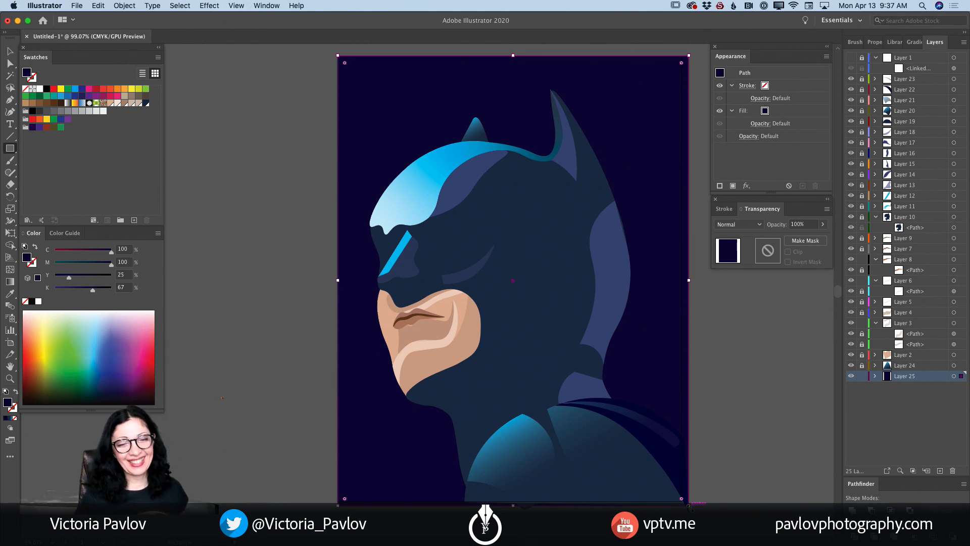
click(861, 377)
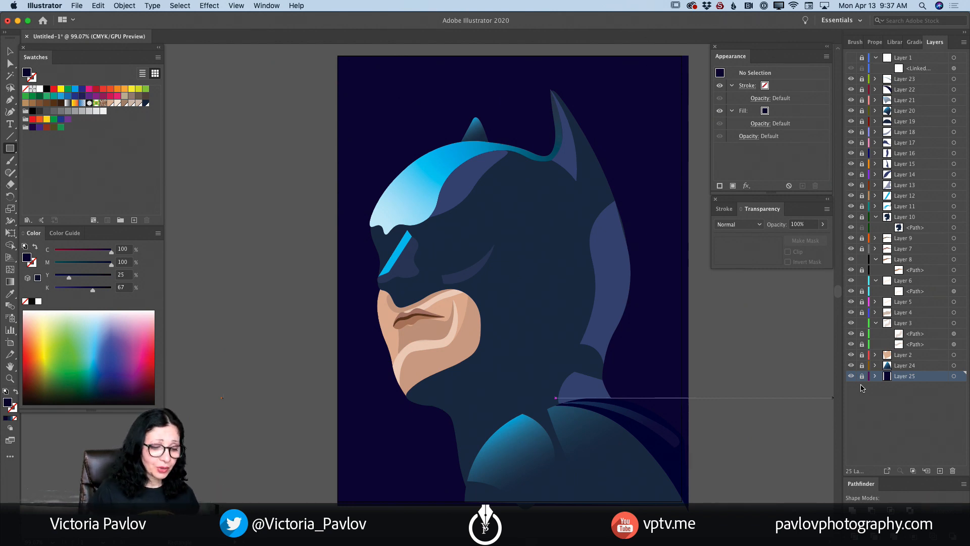
On a new layer, draw a light blue (C 70, M 15, Y 0, K 0) triangular beam from the artboard's upper-left corner to its lower-right edge; lock the layer
click(938, 471)
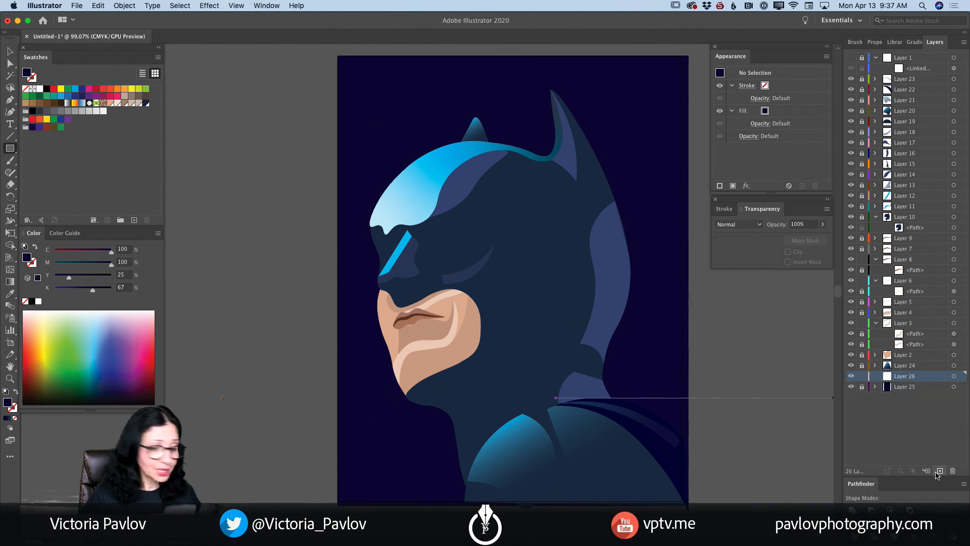
click(9, 114)
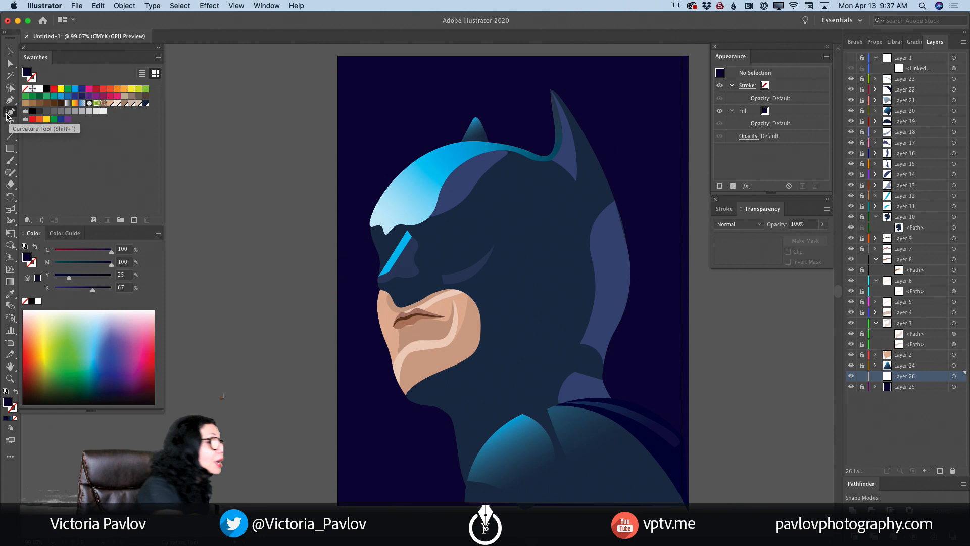
click(60, 95)
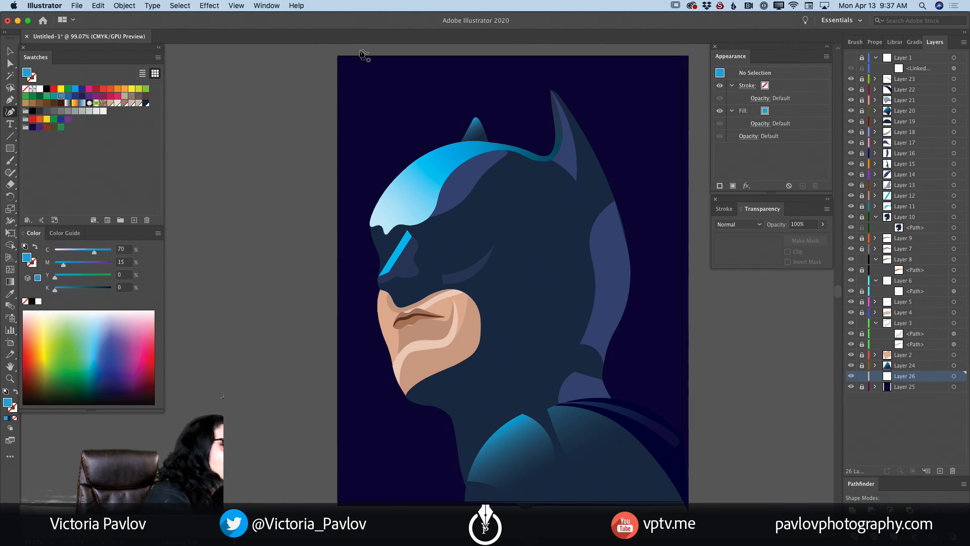
click(338, 55)
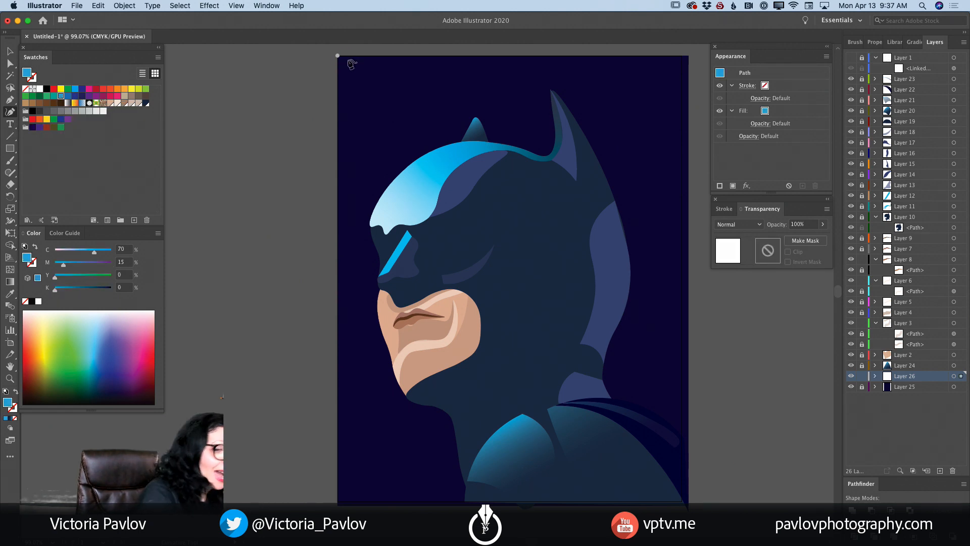
click(699, 502)
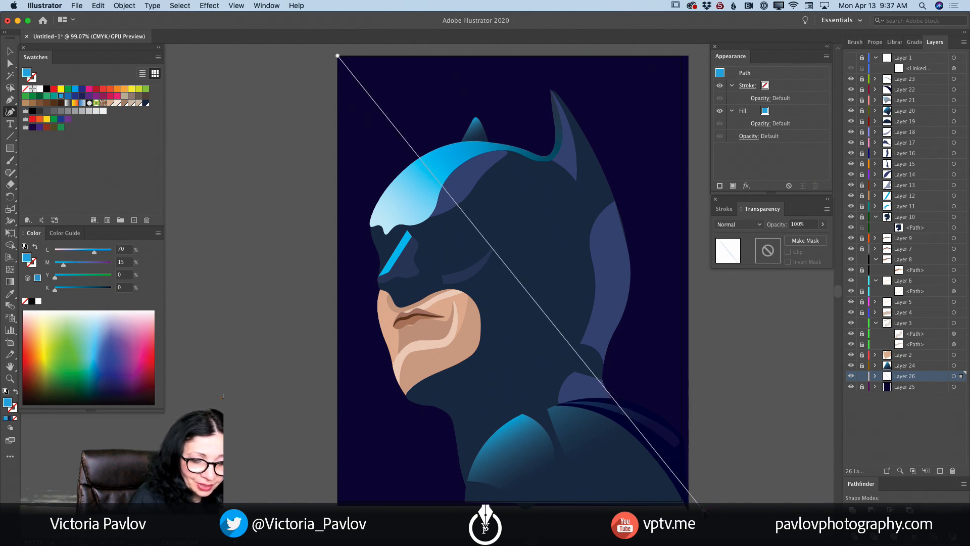
click(606, 503)
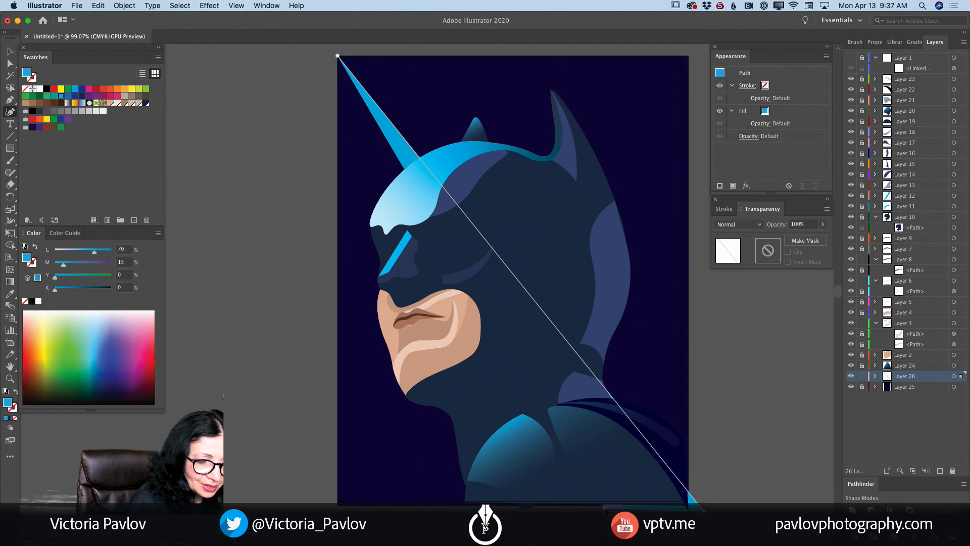
click(338, 58)
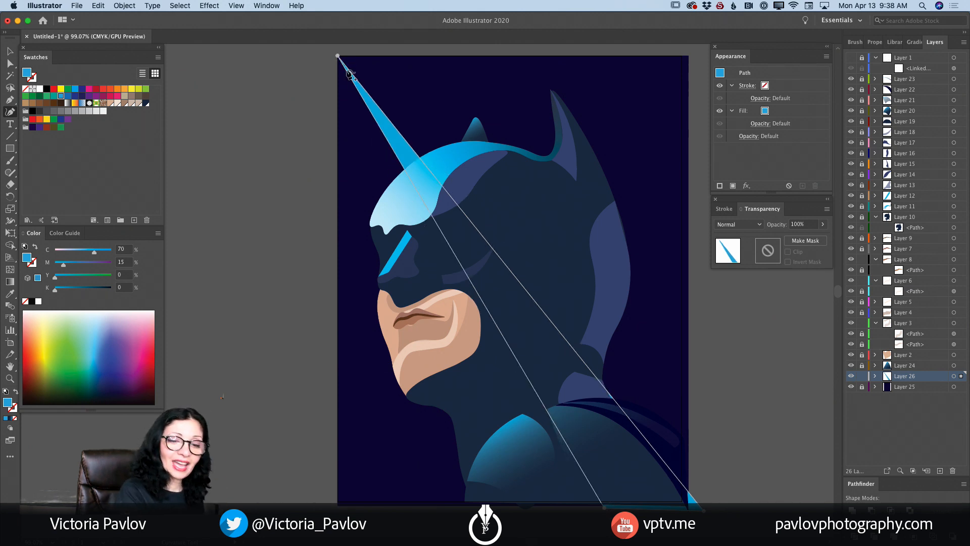
click(862, 376)
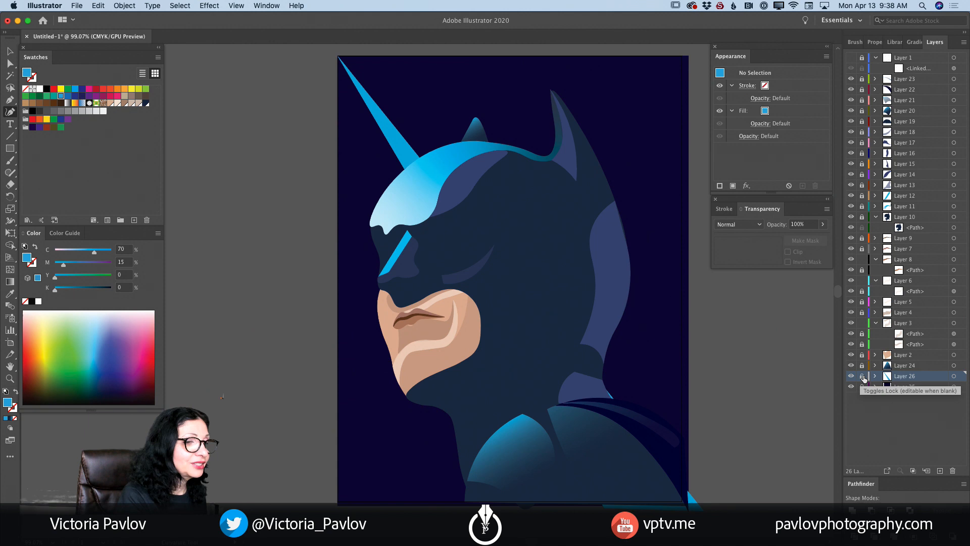
On another new layer, draw a narrower steep beam from just below the same corner to the artboard's bottom edge, at 60% opacity, and lock it
click(939, 470)
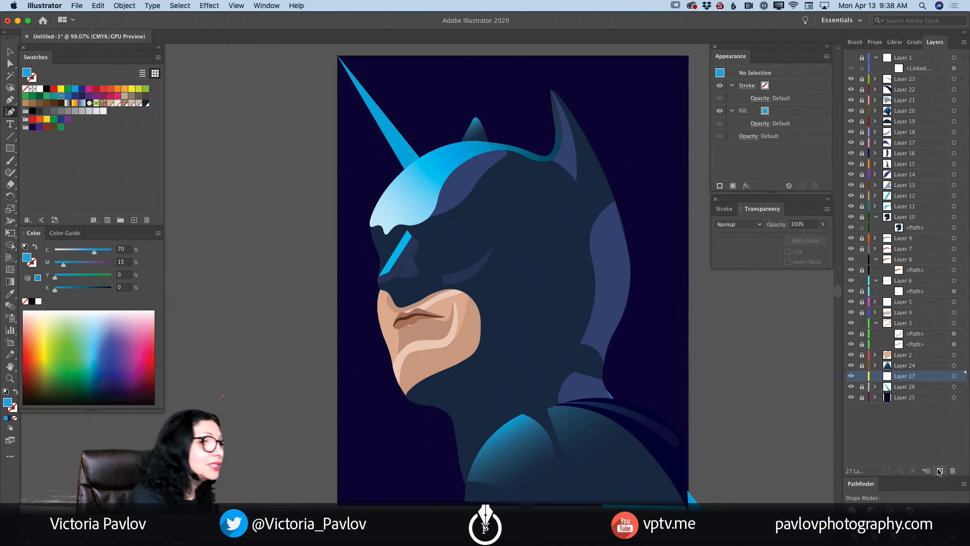
click(338, 66)
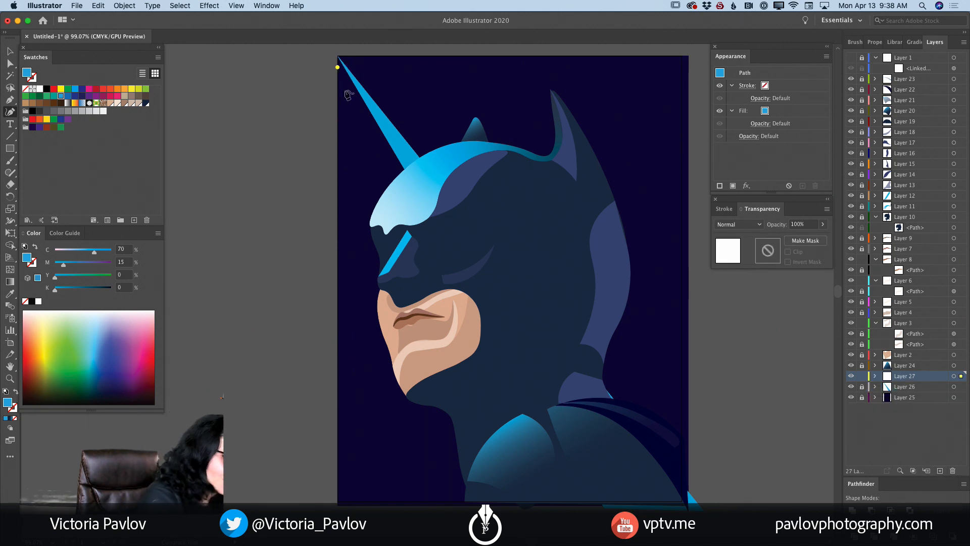
click(519, 506)
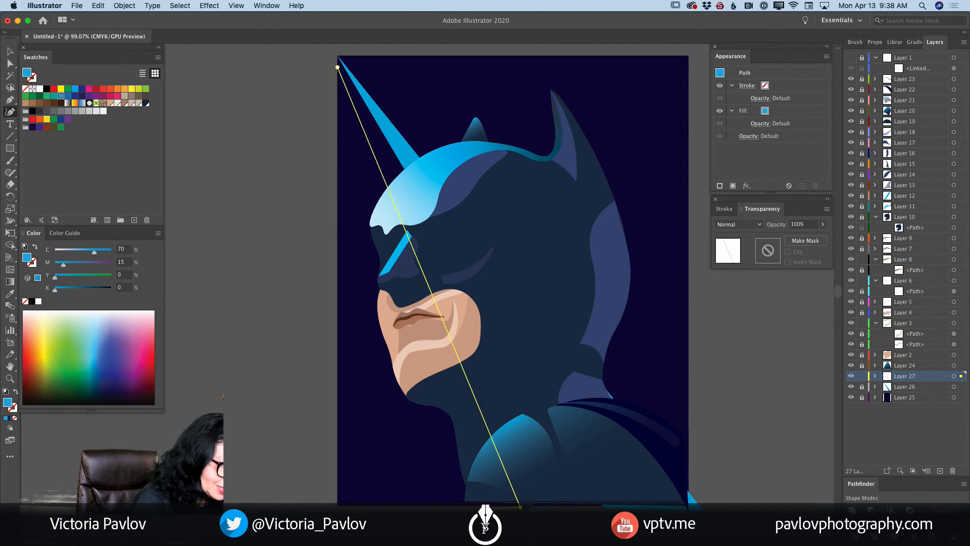
click(476, 505)
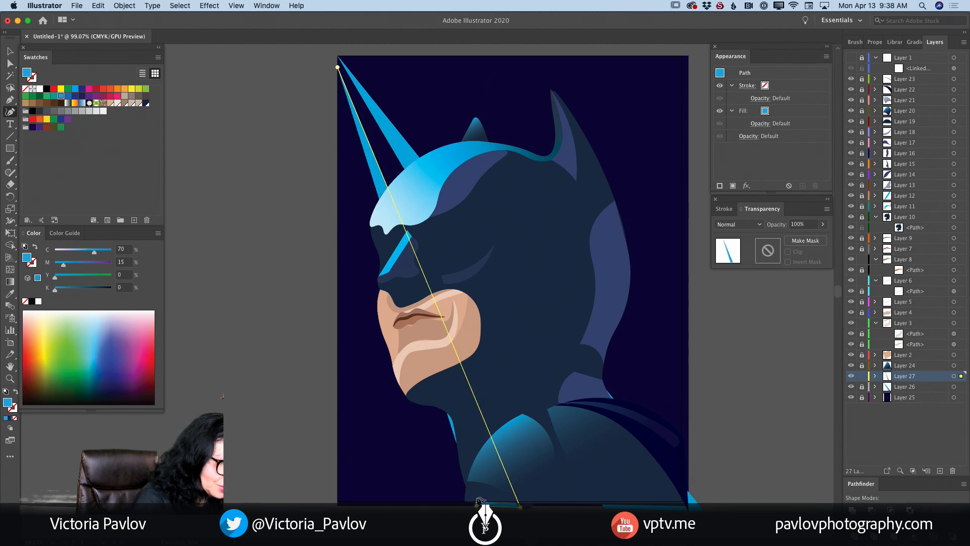
click(338, 67)
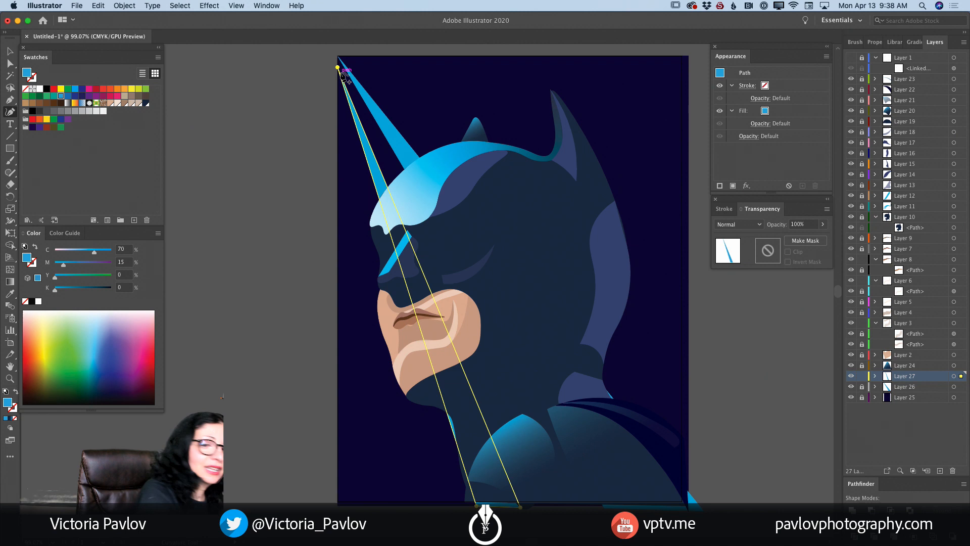
click(822, 224)
drag(821, 237, 807, 238)
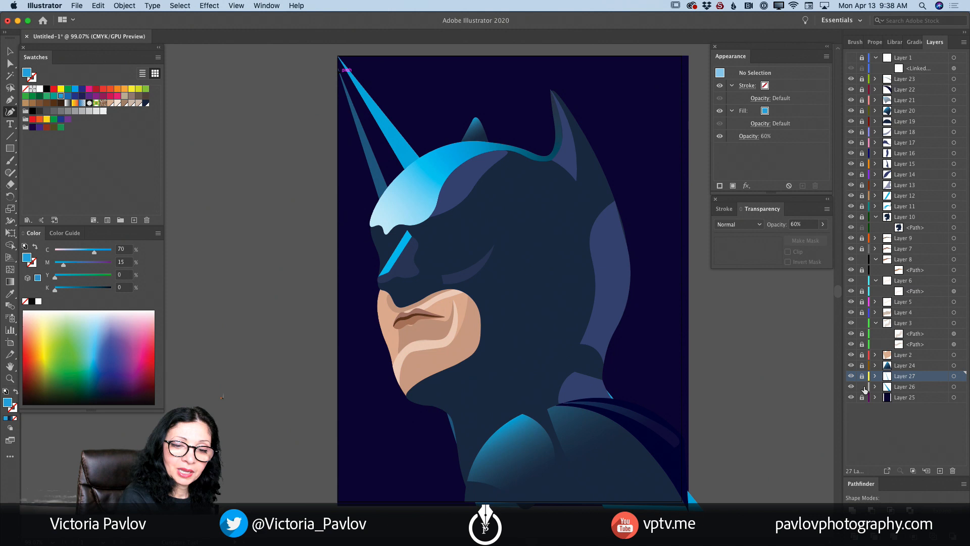
Set the opacity of Layer 26, which holds the wide diagonal light beam, to 40% and deselect it
click(905, 387)
click(953, 386)
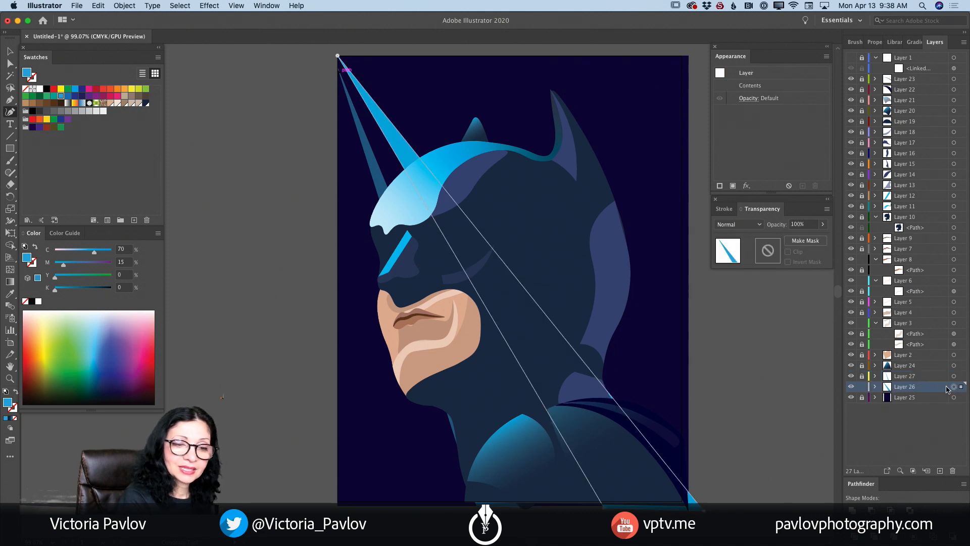
click(822, 224)
drag(820, 237, 804, 238)
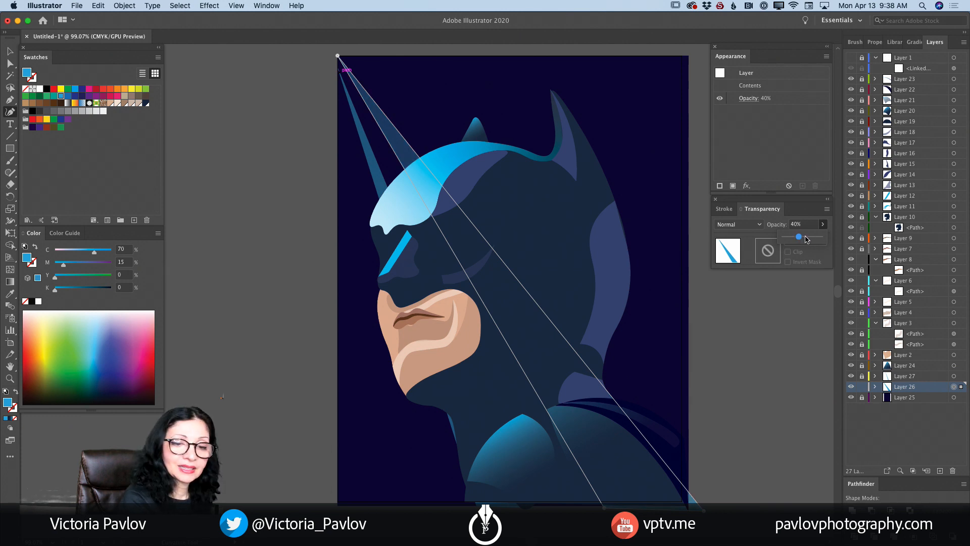
key(super+shift+a)
On a new layer above the wide beam's layer, draw a thin light blue beam from the artboard's upper-left corner to its lower-right edge
click(940, 470)
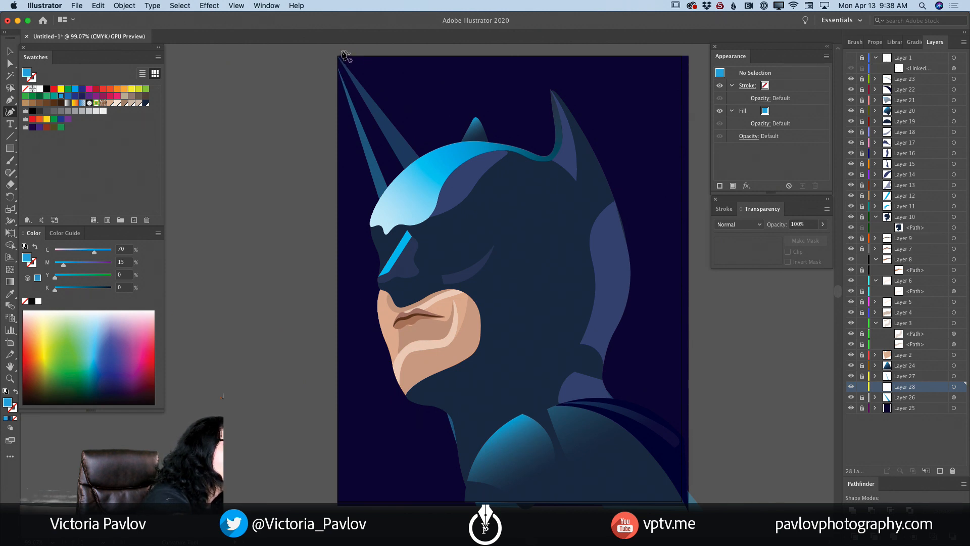
click(341, 51)
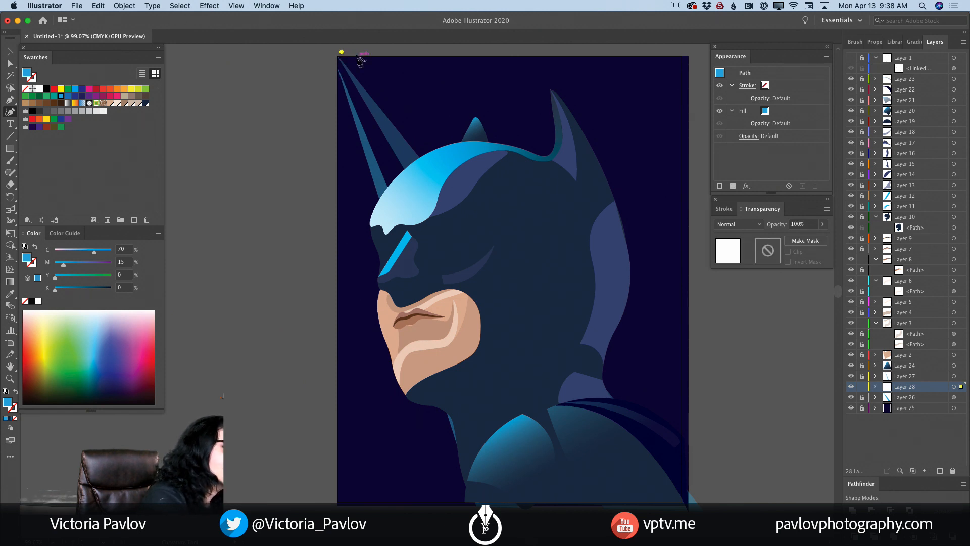
click(694, 476)
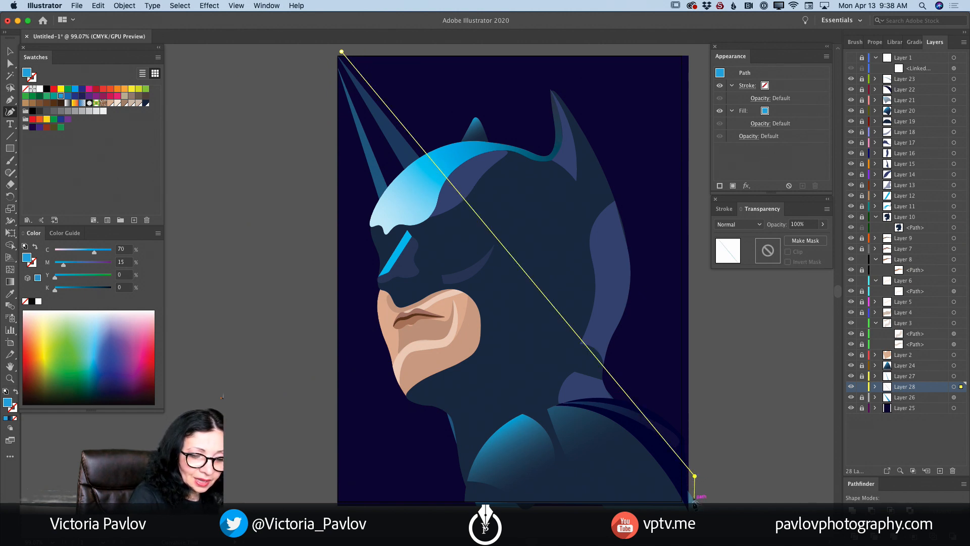
click(342, 52)
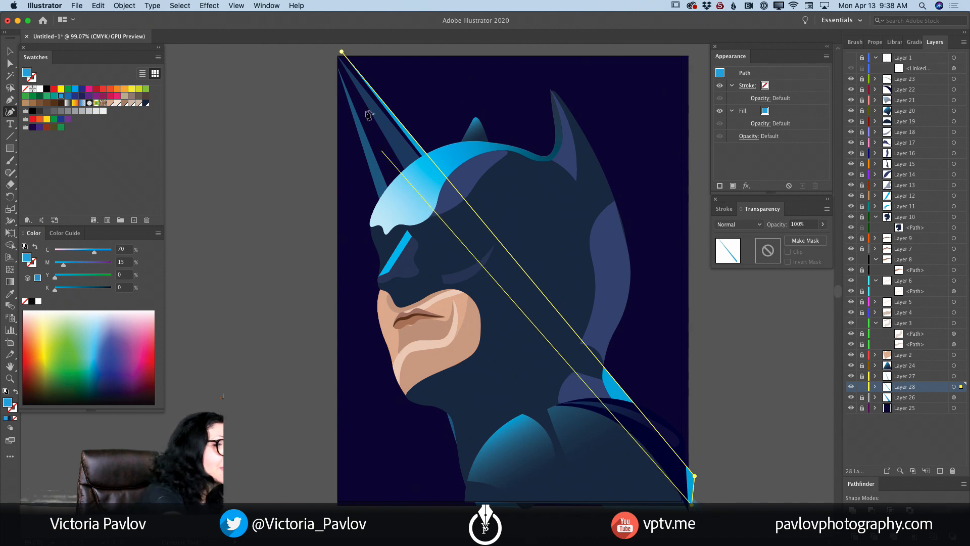
click(334, 47)
click(341, 51)
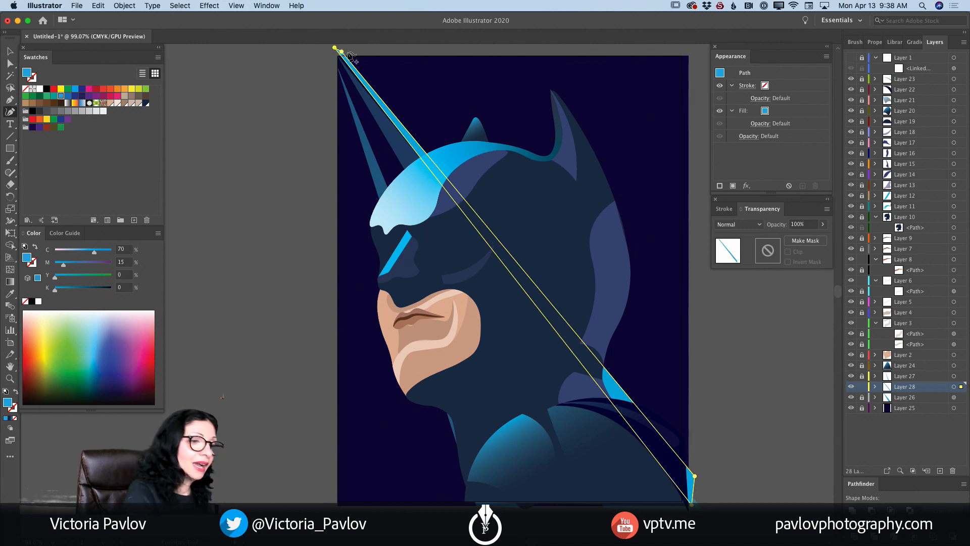
Set the thin diagonal beam's opacity to 53% and lock its layer
click(823, 224)
drag(822, 237, 803, 236)
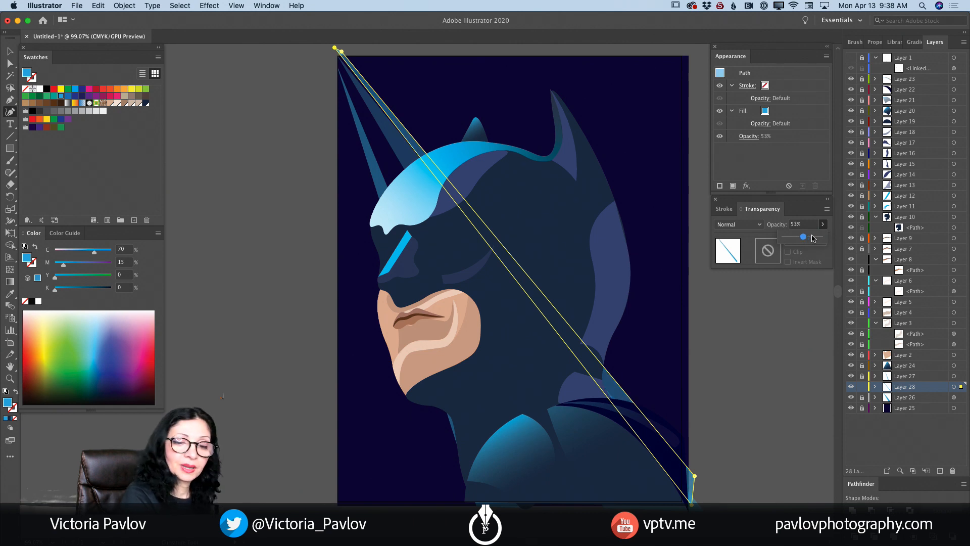
click(861, 387)
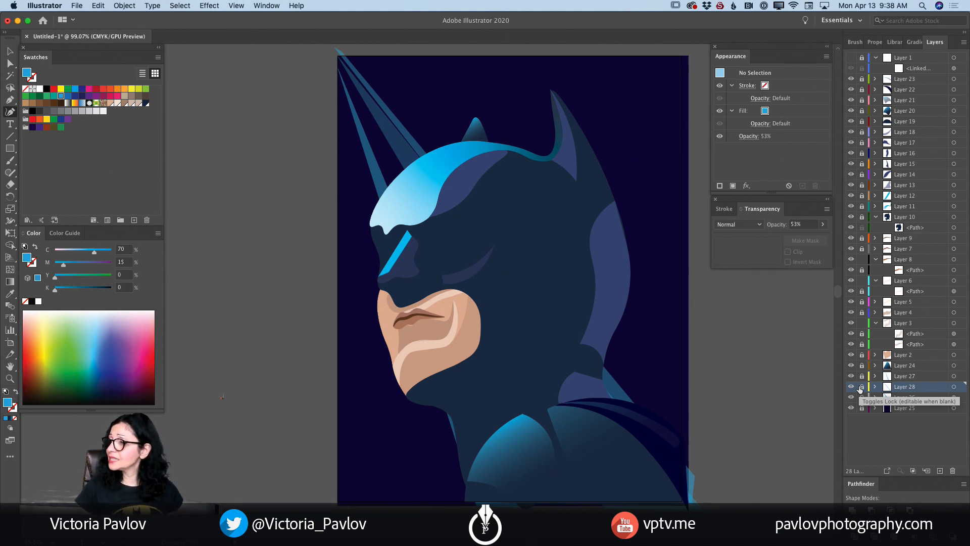
scroll(628, 339, up, 1)
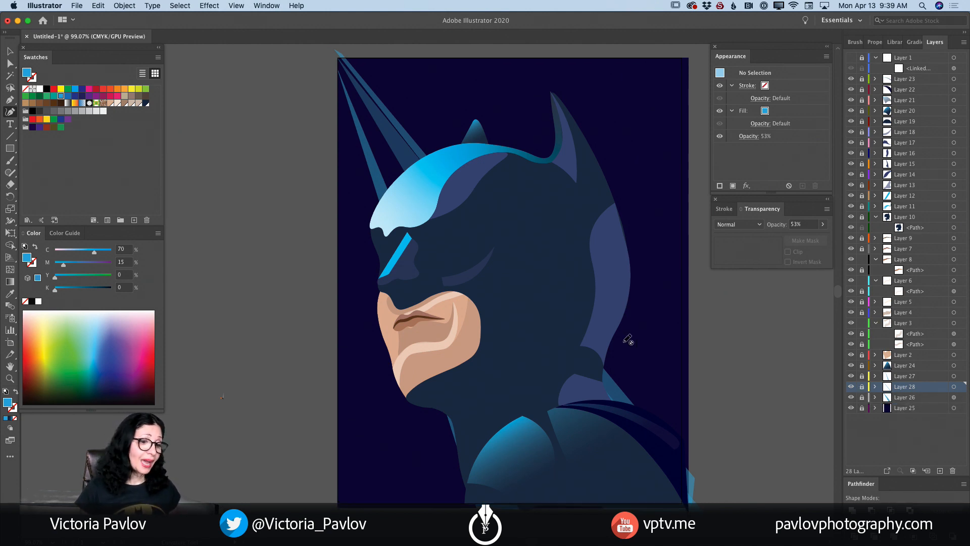
scroll(628, 339, up, 2)
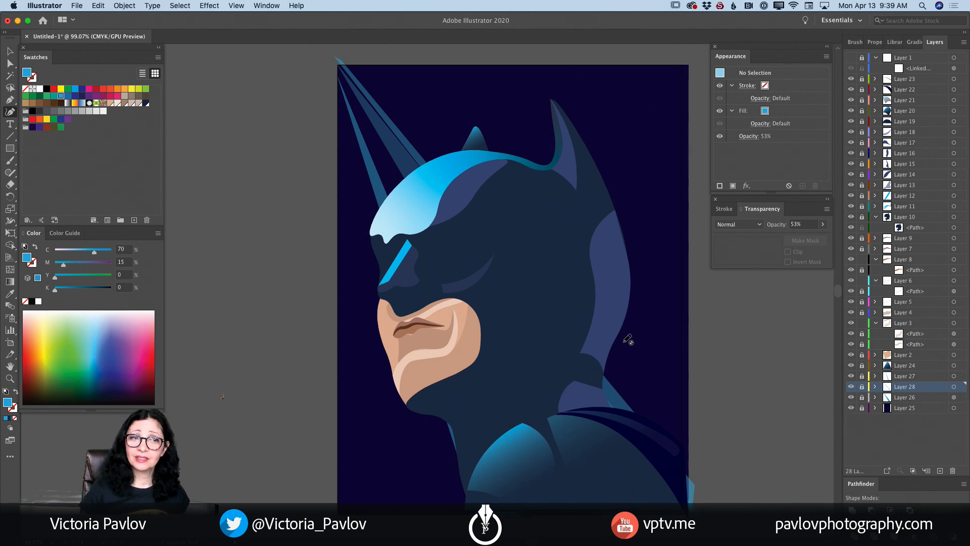